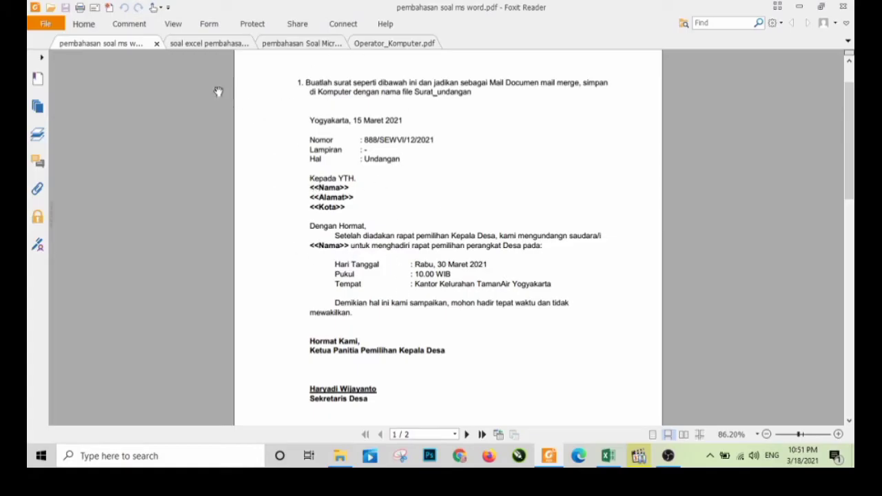
Step: Look through the Excel and PowerPoint exercise PDFs
{"action": "left_click", "coordinate": [229, 46]}
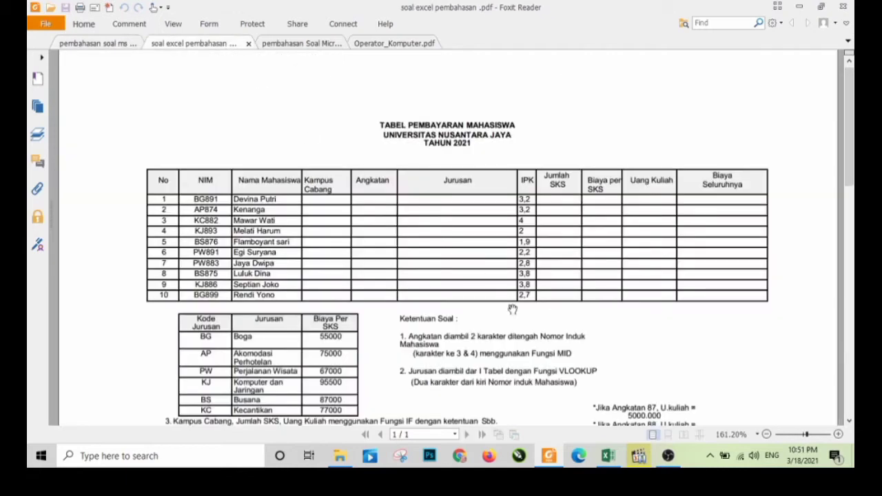
{"action": "scroll", "coordinate": [511, 308], "scroll_direction": "down", "scroll_amount": 2}
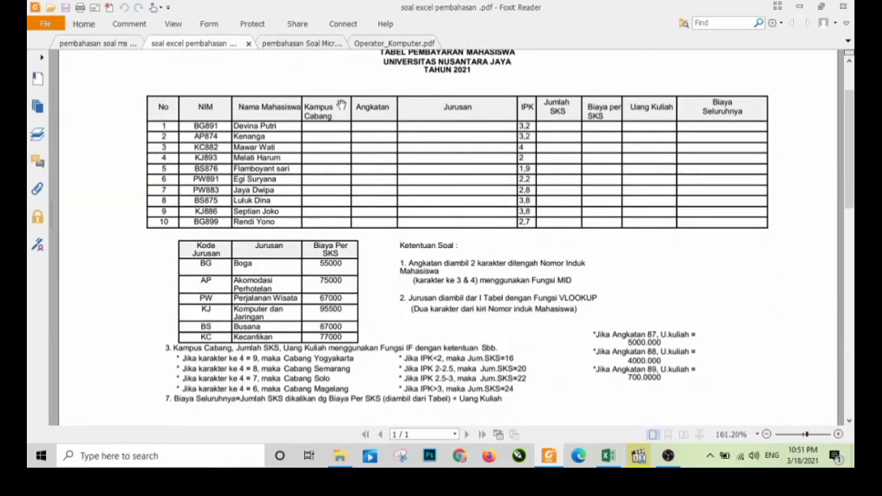
{"action": "left_click", "coordinate": [280, 46]}
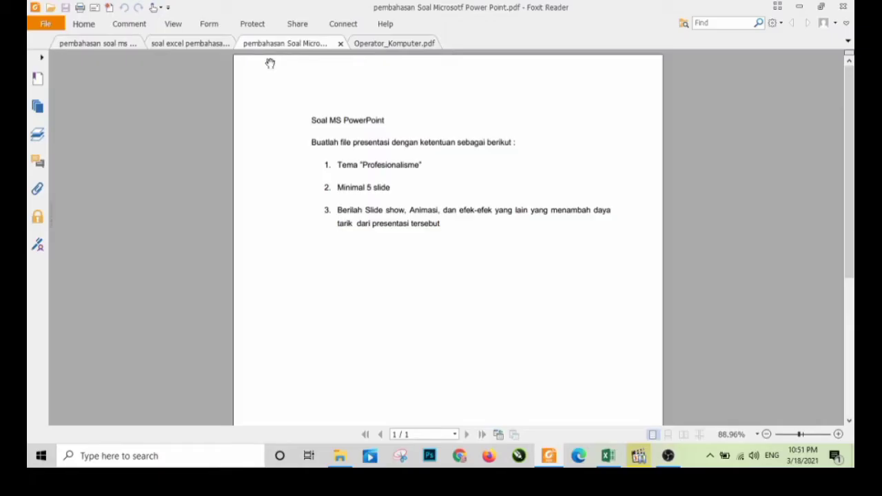
Step: Return to the Word exercise PDF and enlarge it to 151%
{"action": "left_click", "coordinate": [120, 44]}
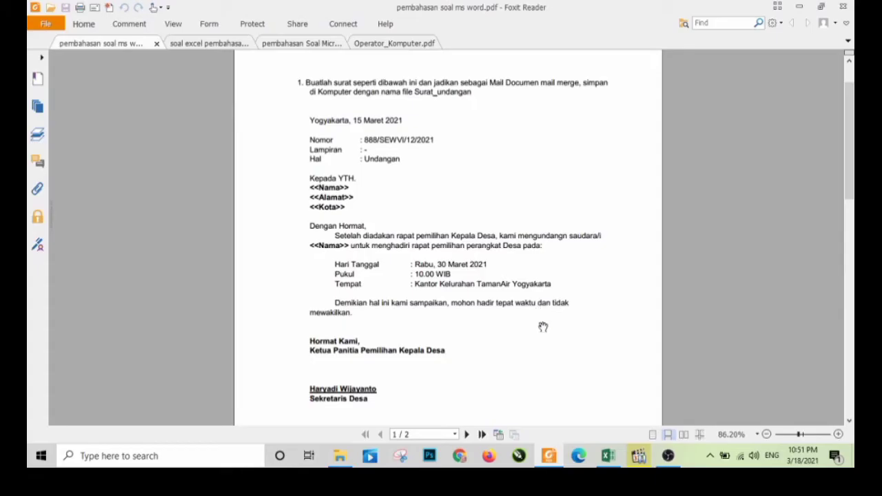
{"action": "scroll", "coordinate": [542, 327], "scroll_direction": "down", "scroll_amount": 2}
{"action": "scroll", "coordinate": [542, 323], "scroll_direction": "up", "scroll_amount": 3}
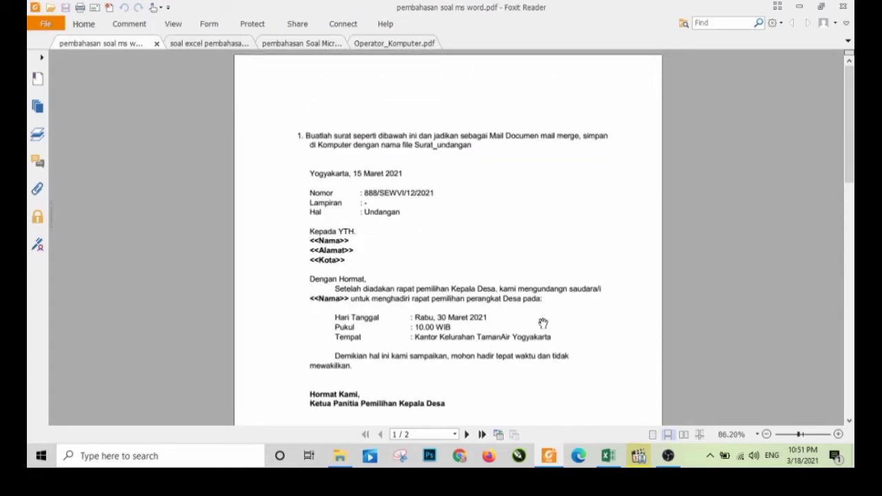
{"action": "left_click", "coordinate": [837, 434]}
{"action": "left_click", "coordinate": [837, 434]}
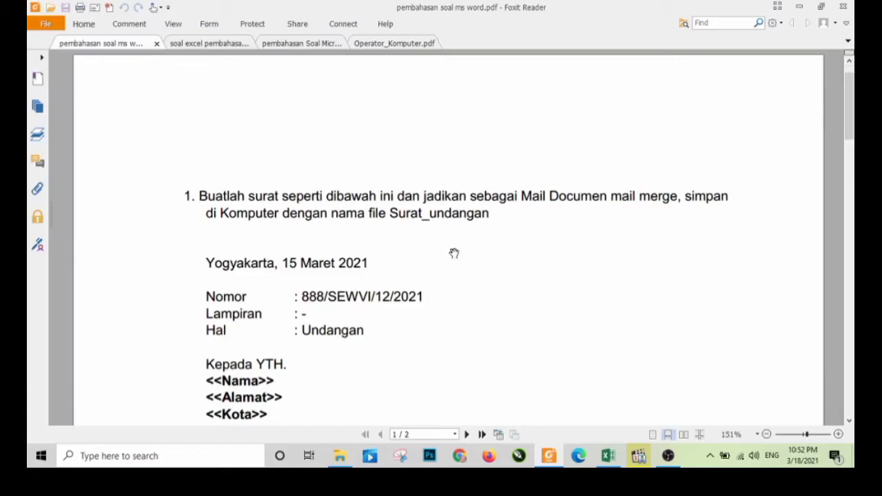
Step: On page 2, select the text from 'Kemudian' through 'Gabungan.', including the Nama/Alamat/Kota table
{"action": "scroll", "coordinate": [454, 254], "scroll_direction": "down", "scroll_amount": 3}
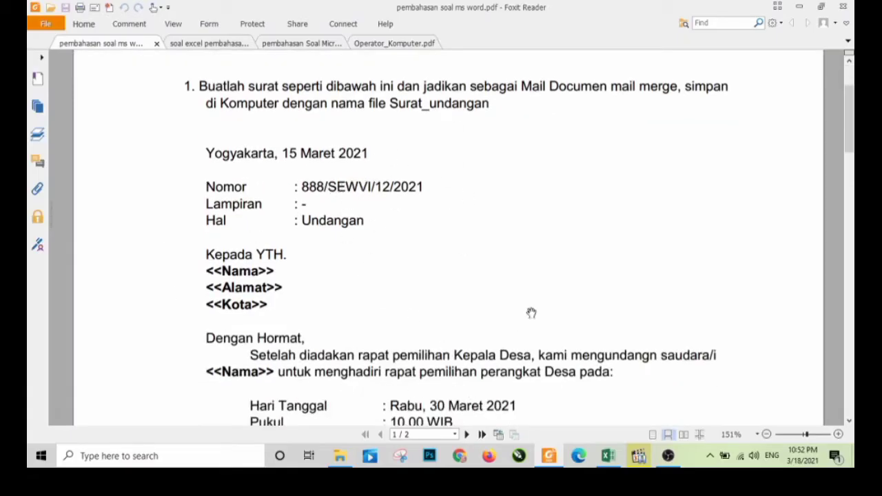
{"action": "scroll", "coordinate": [425, 298], "scroll_direction": "down", "scroll_amount": 12}
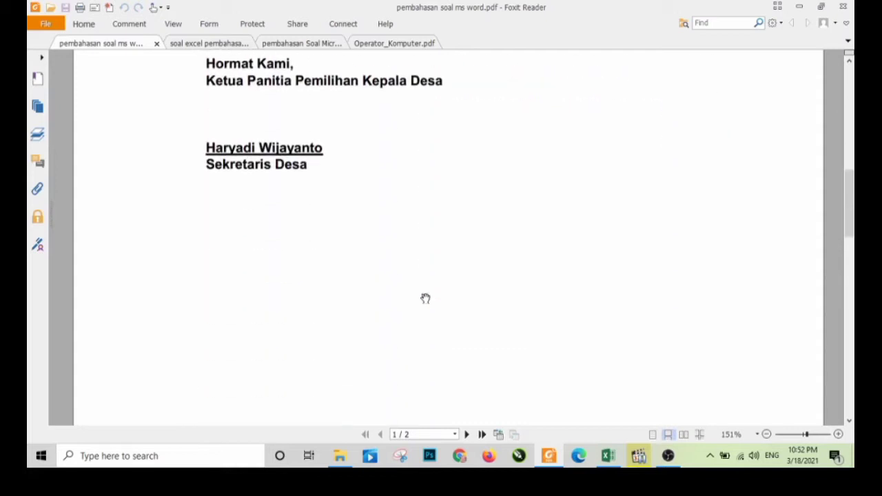
{"action": "scroll", "coordinate": [425, 298], "scroll_direction": "down", "scroll_amount": 10}
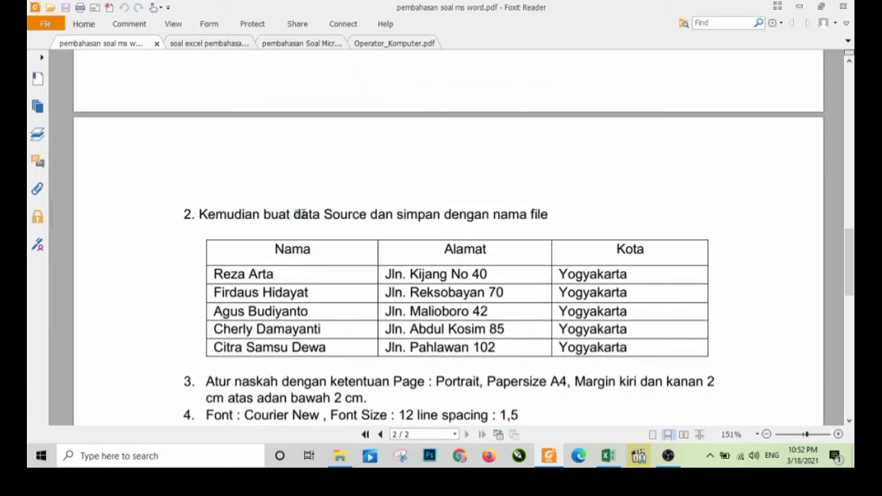
{"action": "left_click_drag", "start_coordinate": [301, 214], "coordinate": [549, 215]}
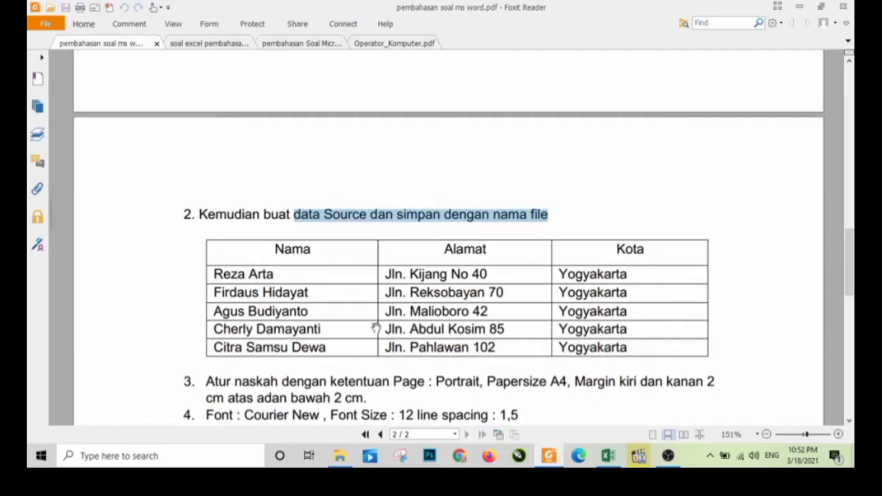
{"action": "scroll", "coordinate": [376, 309], "scroll_direction": "down", "scroll_amount": 2}
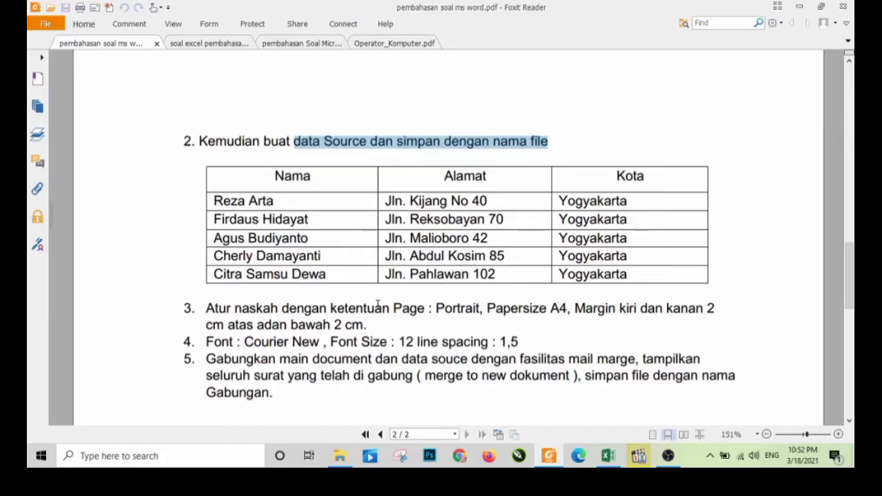
{"action": "left_click_drag", "start_coordinate": [231, 309], "coordinate": [722, 323]}
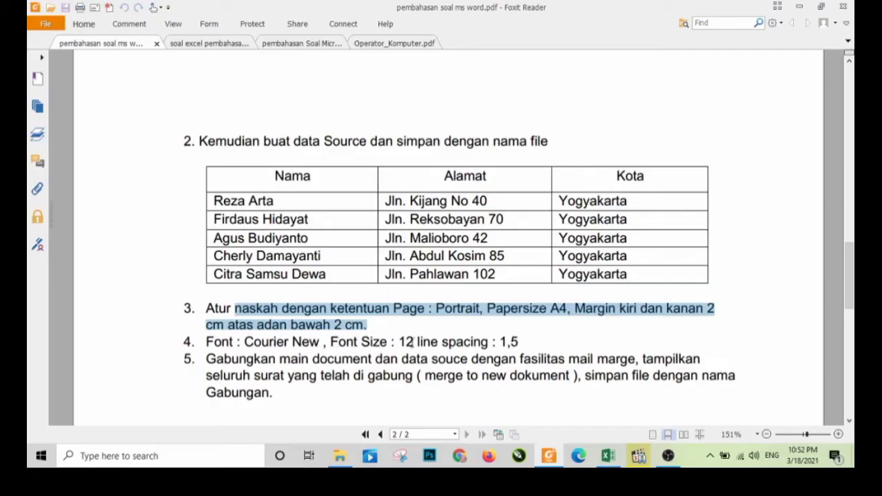
{"action": "left_click", "coordinate": [400, 341]}
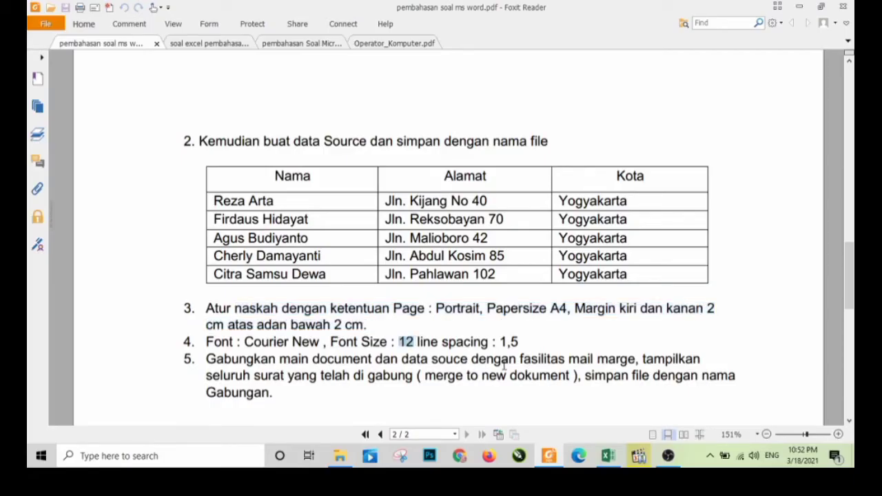
{"action": "left_click_drag", "start_coordinate": [505, 367], "coordinate": [282, 395]}
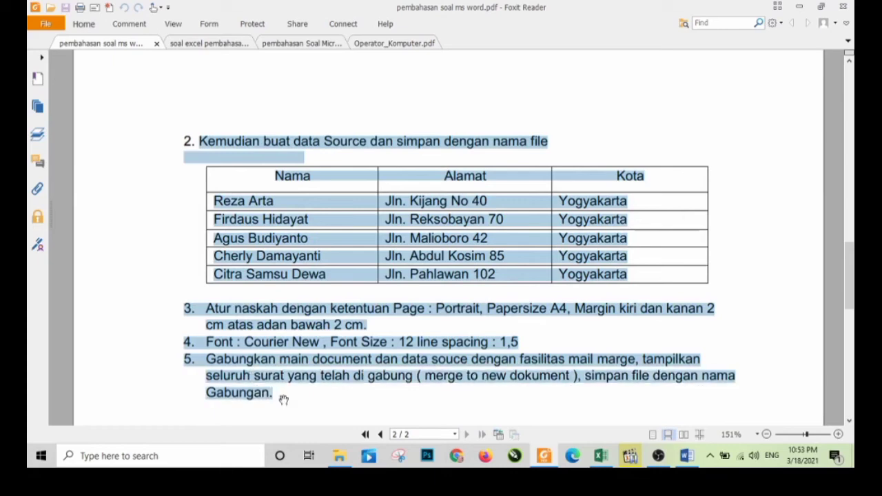
Step: Maximize Word and paste the copied instructions and table above the letter
{"action": "left_click", "coordinate": [686, 456]}
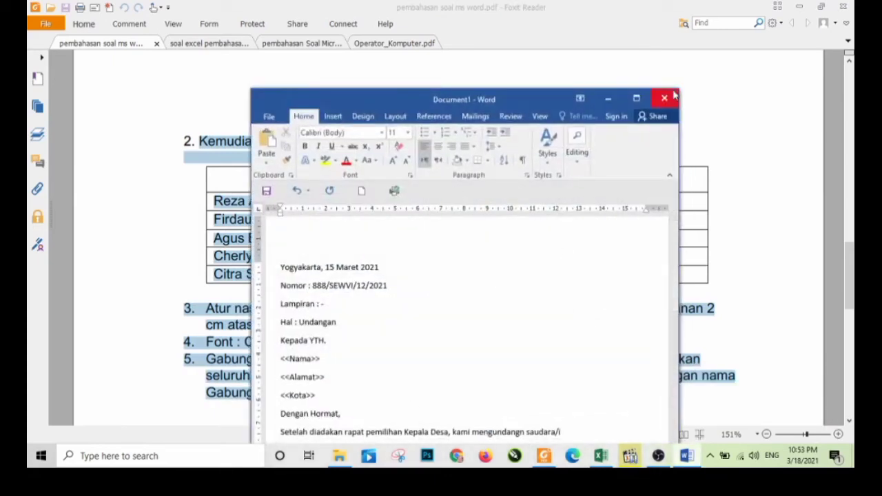
{"action": "left_click", "coordinate": [635, 98]}
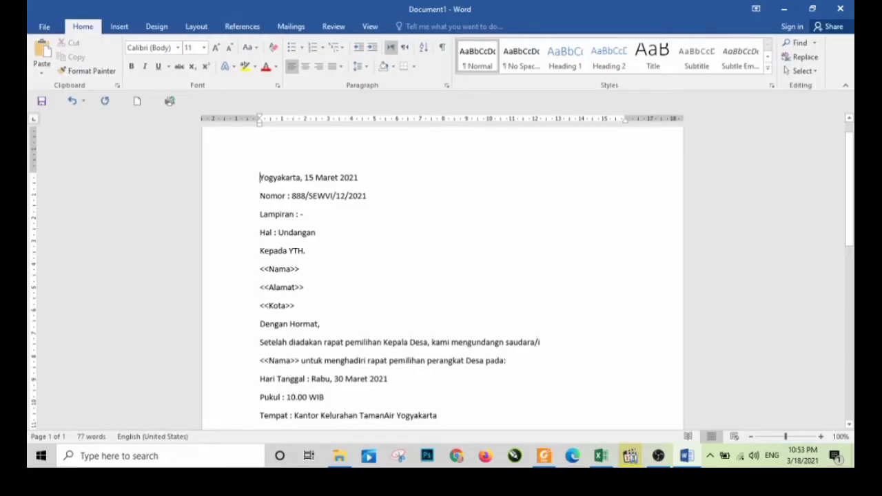
{"action": "key", "text": "Return"}
{"action": "key", "text": "Return"}
{"action": "key", "text": "Return"}
{"action": "key", "text": "Up"}
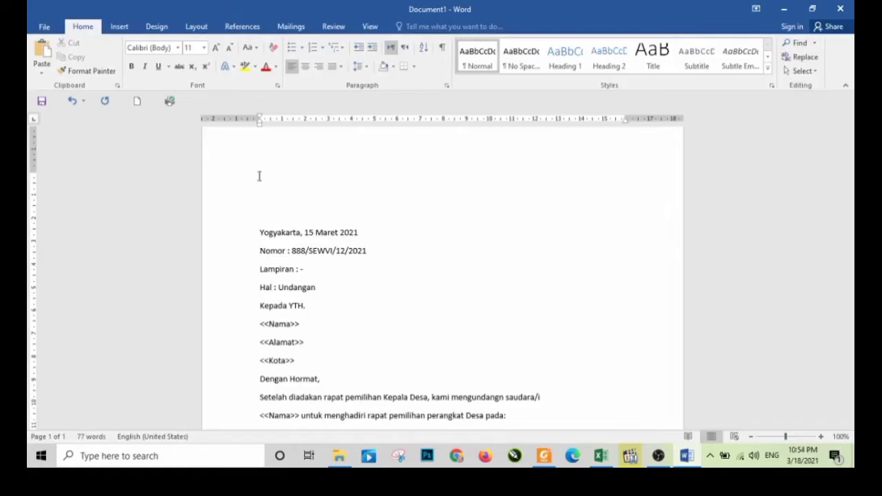
{"action": "type", "text": "Kemudian buat data Source dan simpan dengan nama file DatacalonKaryawan Nama\tAlamat\tKota Reza Arta\tJln. Kijang No 40\tYogyakarta Firdaus Hidayat\tJln. Reksobayan 70\tYogyakarta Agus Budiyanto\tJln. Malioboro 42\tYogyakarta Cherly Damayanti\tJln. Abdul Kosim 85\tYogyakarta Citra Samsu Dewa\tJln. Pahlawan 102\tYogyakarta 3. Atur naskah dengan ketentuan Page : Portrait, Papersize A4, Margin kiri dan kanan 2 cm atas adan bawah 2 cm. 4. Font : Courier New , Font Size : 12 line spacing : 1,5 5. Gabungkan main document dan data souce dengan fasilitas mail marge, tampilkan seluruh surat yang telah di gabung ( merge to new dokument ), simpan file dengan nama Gabungan."}
Step: Review the pasted item 3 and table, and zoom the document to 130%
{"action": "scroll", "coordinate": [412, 306], "scroll_direction": "down", "scroll_amount": 2}
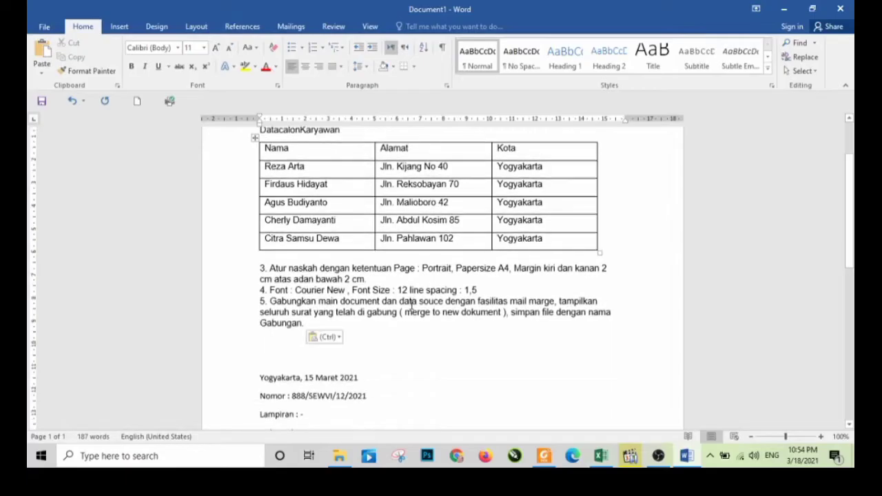
{"action": "scroll", "coordinate": [411, 305], "scroll_direction": "down", "scroll_amount": 2}
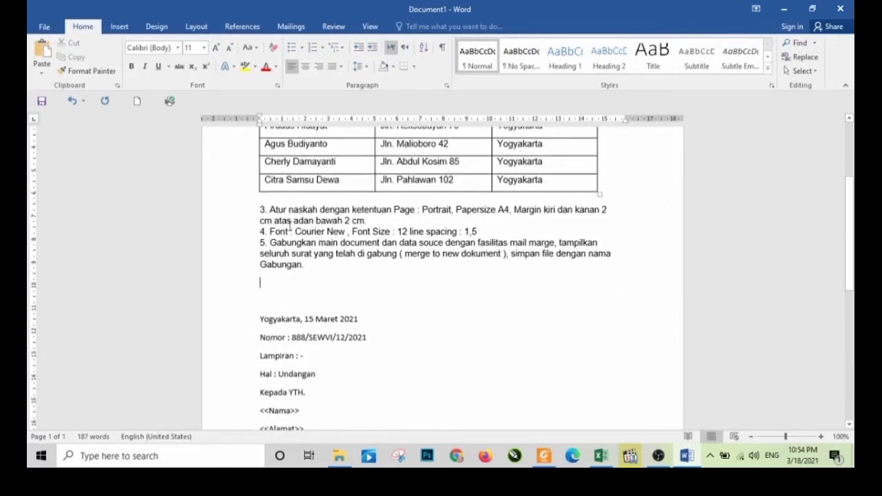
{"action": "left_click_drag", "start_coordinate": [269, 210], "coordinate": [618, 234]}
{"action": "left_click", "coordinate": [353, 220]}
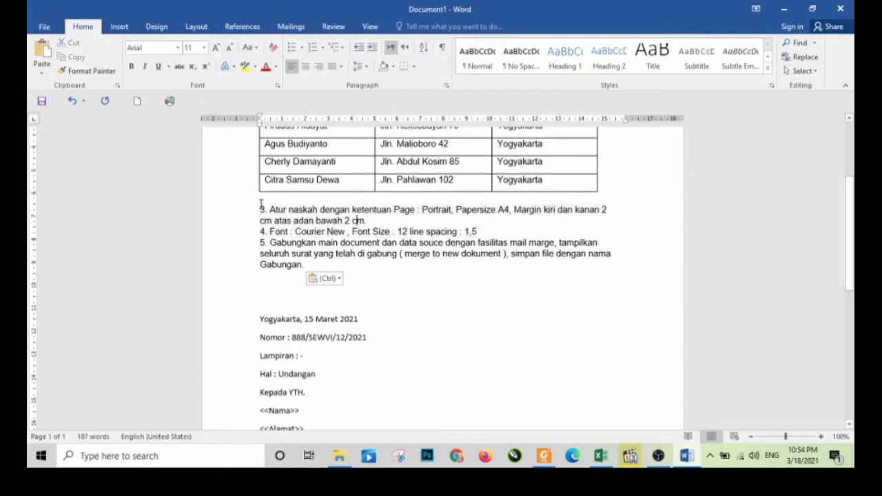
{"action": "triple_click", "coordinate": [328, 209]}
{"action": "scroll", "coordinate": [297, 144], "scroll_direction": "up", "scroll_amount": 2}
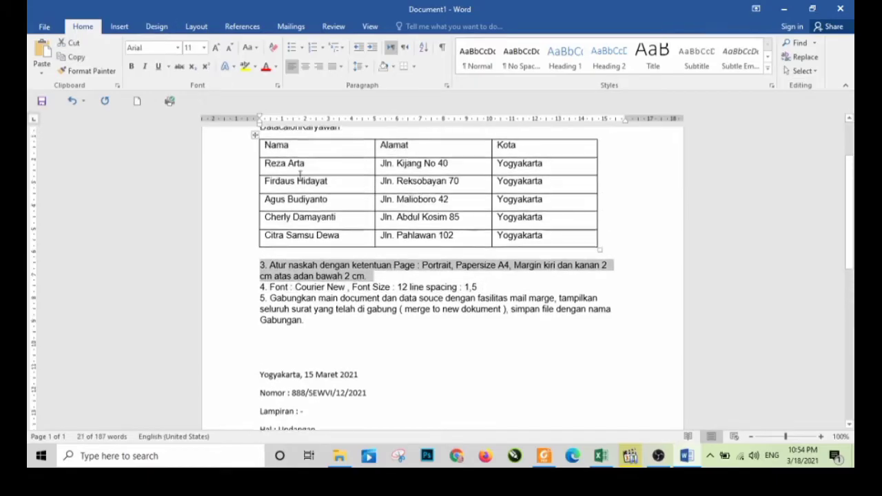
{"action": "scroll", "coordinate": [300, 172], "scroll_direction": "up", "scroll_amount": 1}
{"action": "left_click", "coordinate": [254, 168]}
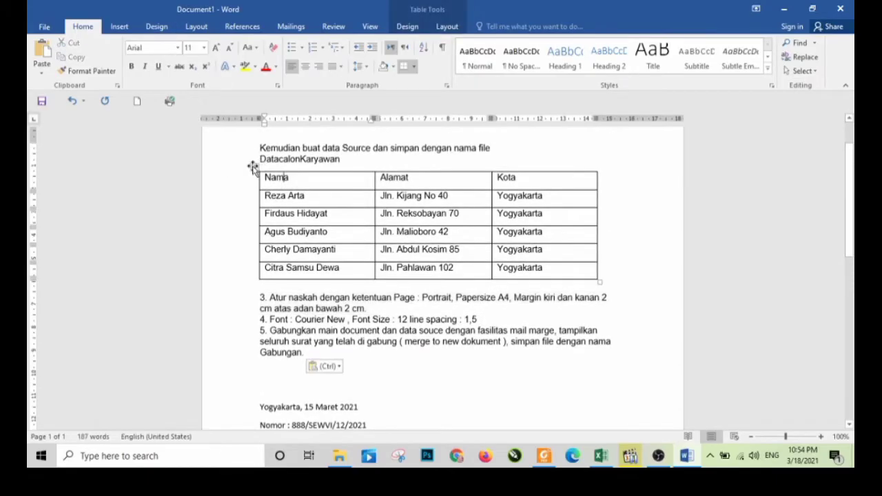
{"action": "left_click", "coordinate": [821, 436]}
{"action": "left_click", "coordinate": [820, 436]}
{"action": "left_click", "coordinate": [820, 436]}
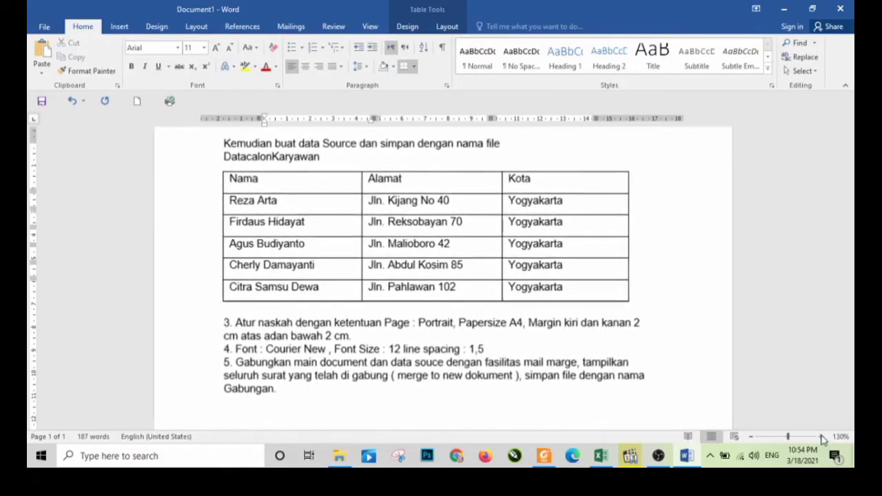
{"action": "scroll", "coordinate": [292, 275], "scroll_direction": "down", "scroll_amount": 1}
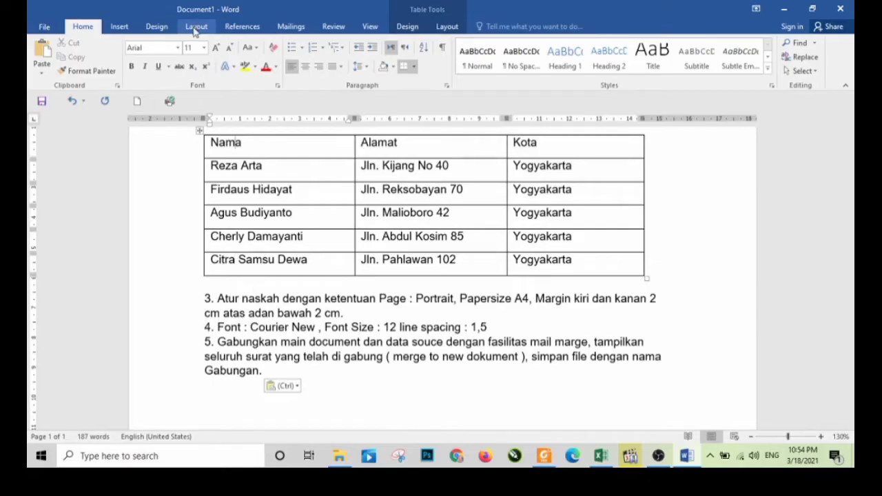
{"action": "left_click_drag", "start_coordinate": [195, 8], "coordinate": [221, 3]}
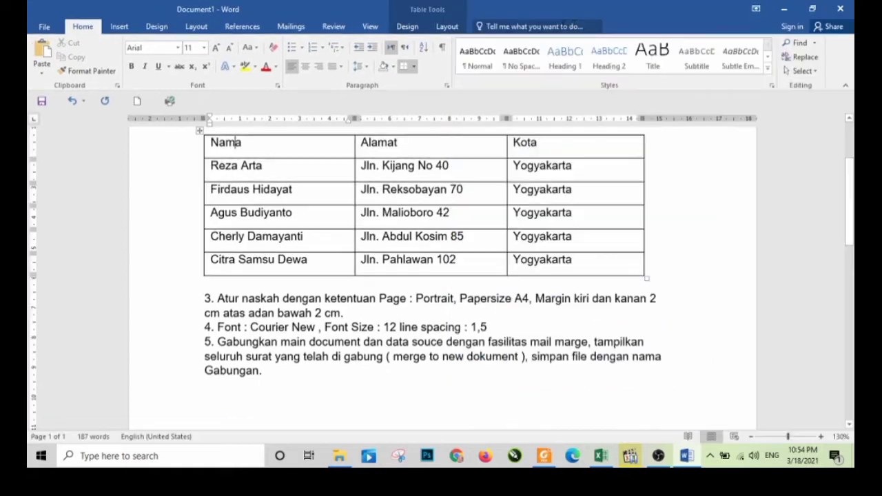
Step: Set the page to portrait orientation with A4 paper size
{"action": "left_click", "coordinate": [196, 26]}
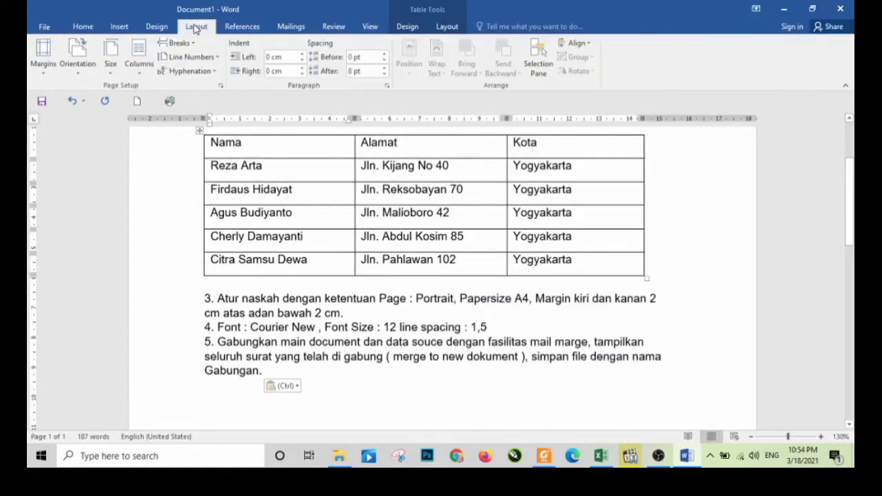
{"action": "left_click", "coordinate": [79, 69]}
{"action": "left_click", "coordinate": [90, 93]}
{"action": "left_click", "coordinate": [115, 72]}
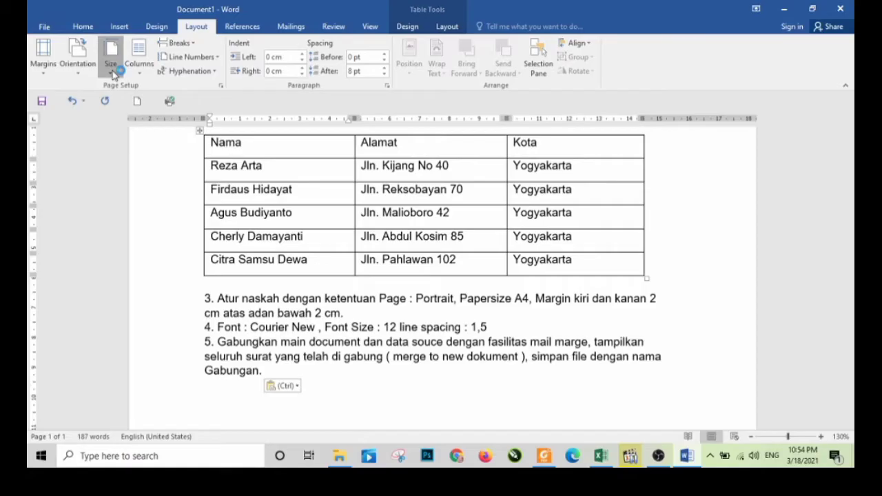
{"action": "left_click", "coordinate": [119, 146]}
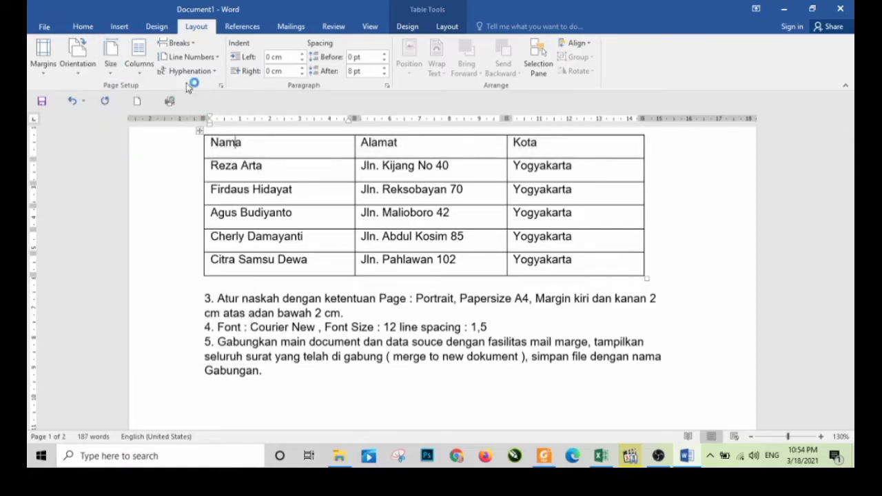
Step: Set the top, left, bottom and right margins to 2 cm in Page Setup
{"action": "left_click", "coordinate": [221, 86]}
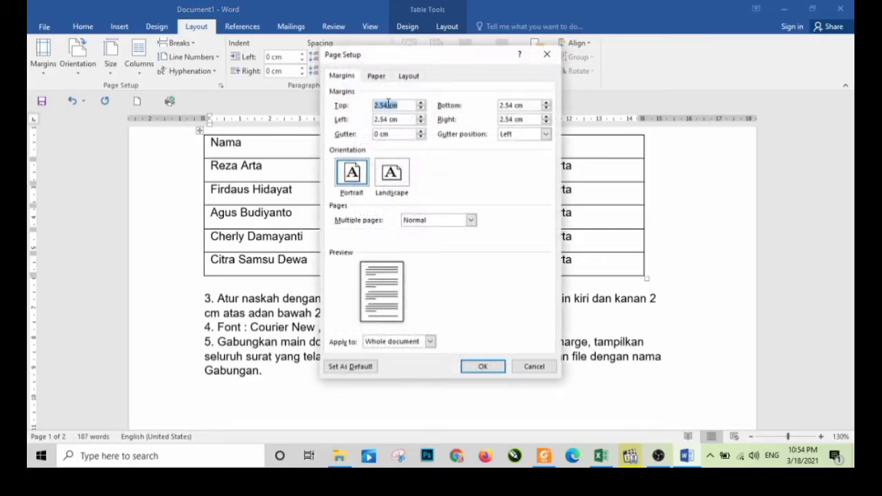
{"action": "type", "text": "2"}
{"action": "double_click", "coordinate": [387, 119]}
{"action": "type", "text": "2"}
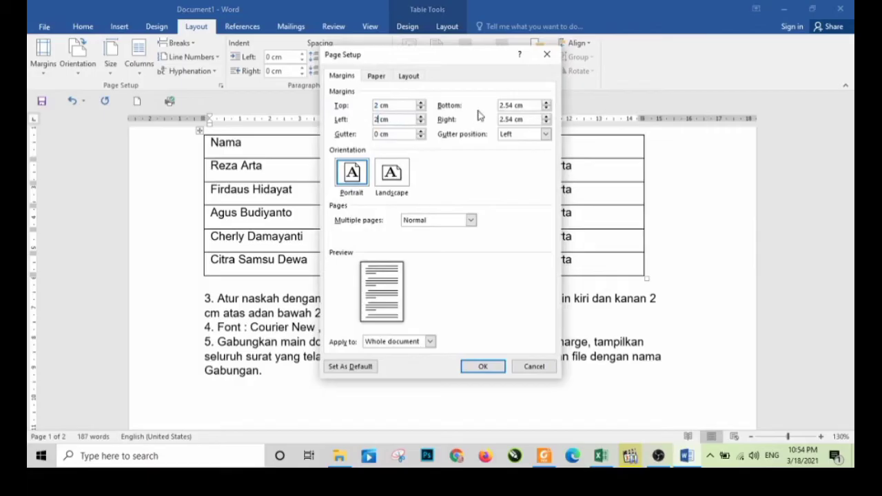
{"action": "double_click", "coordinate": [513, 105]}
{"action": "type", "text": "2"}
{"action": "double_click", "coordinate": [513, 119]}
{"action": "type", "text": "2"}
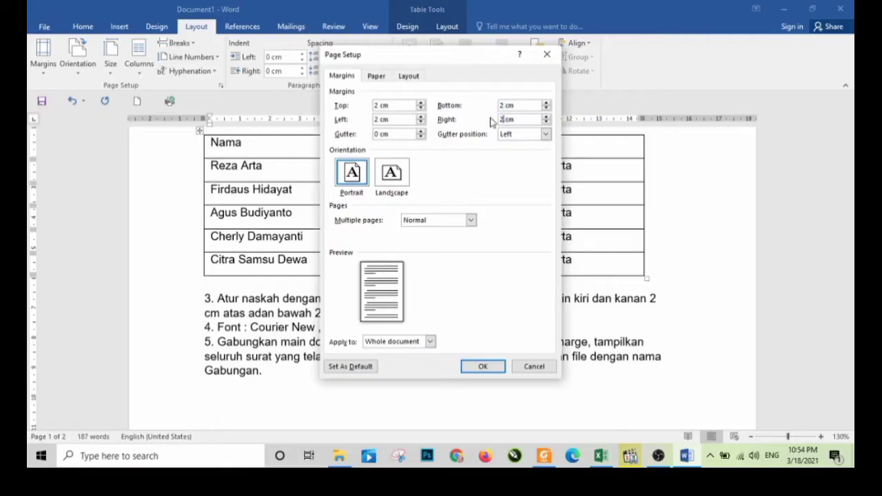
{"action": "left_click", "coordinate": [484, 367]}
{"action": "scroll", "coordinate": [447, 331], "scroll_direction": "down", "scroll_amount": 7}
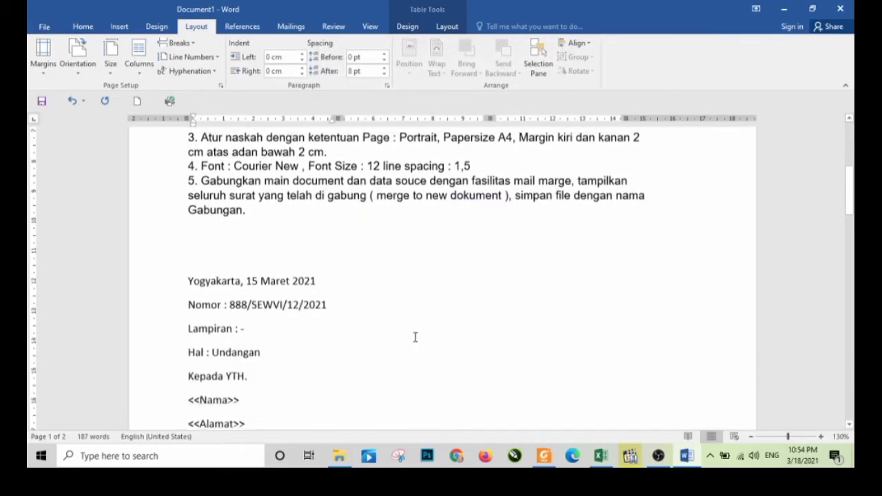
Step: Give the whole document 1.5 line spacing and 0 pt spacing after paragraphs
{"action": "key", "text": "ctrl+a"}
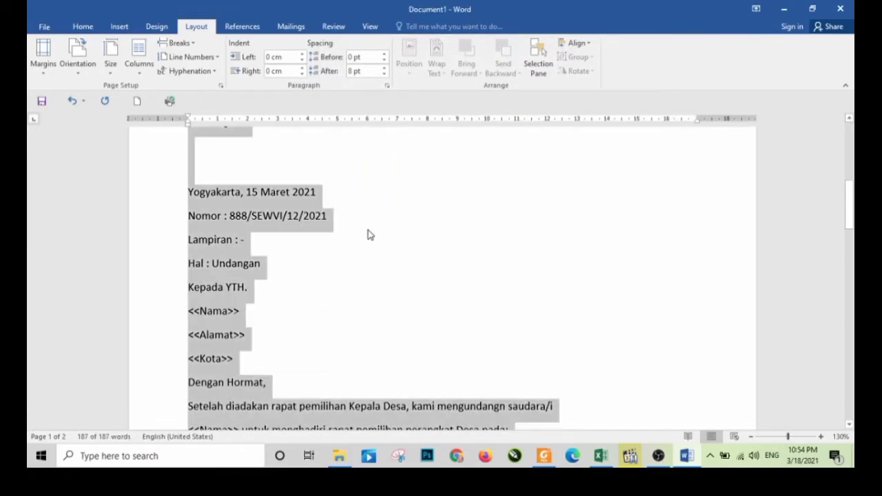
{"action": "key", "text": "ctrl+1"}
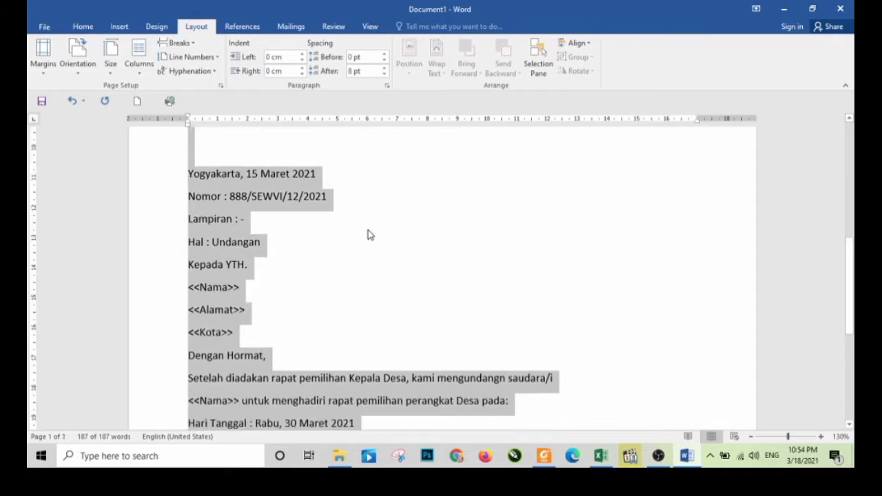
{"action": "key", "text": "ctrl+5"}
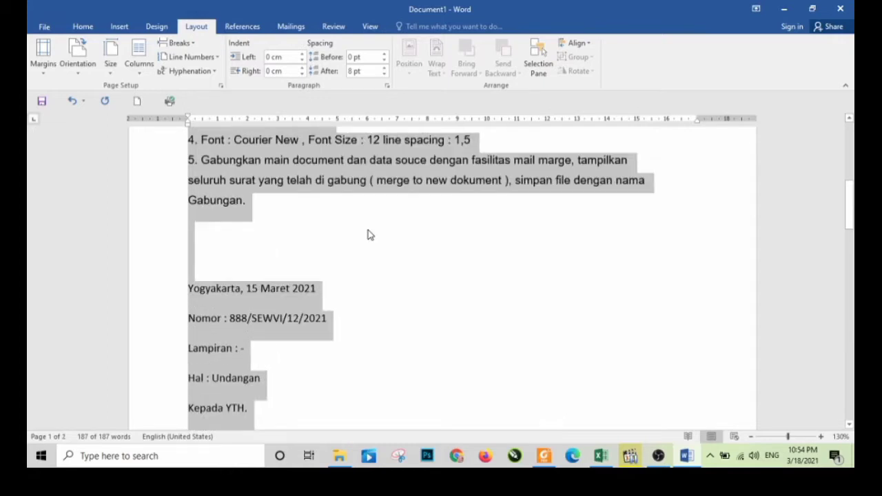
{"action": "left_click", "coordinate": [388, 87]}
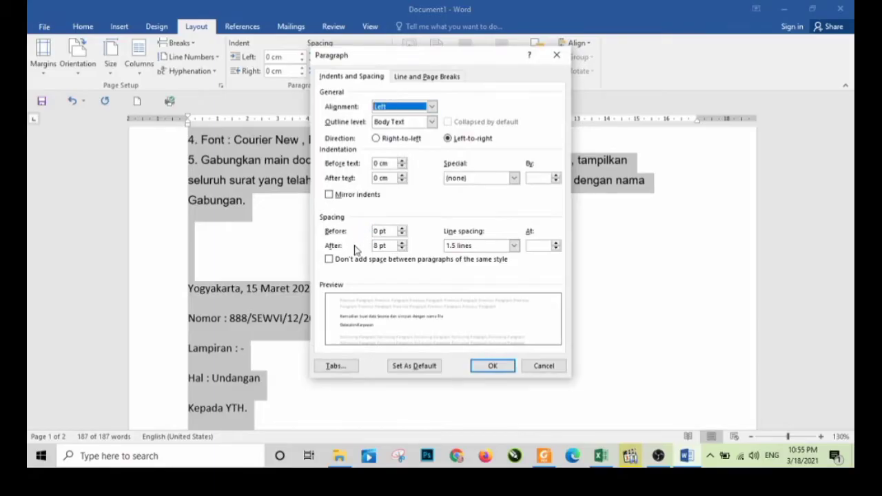
{"action": "left_click", "coordinate": [401, 243]}
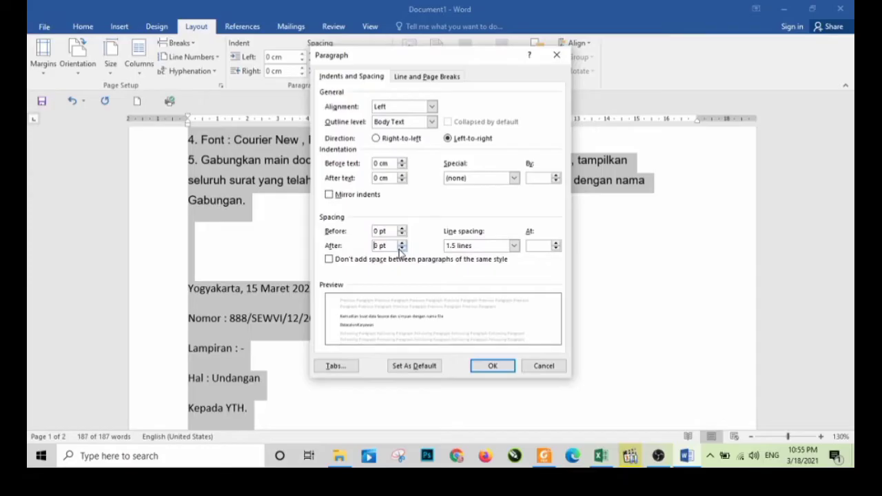
{"action": "left_click", "coordinate": [492, 366]}
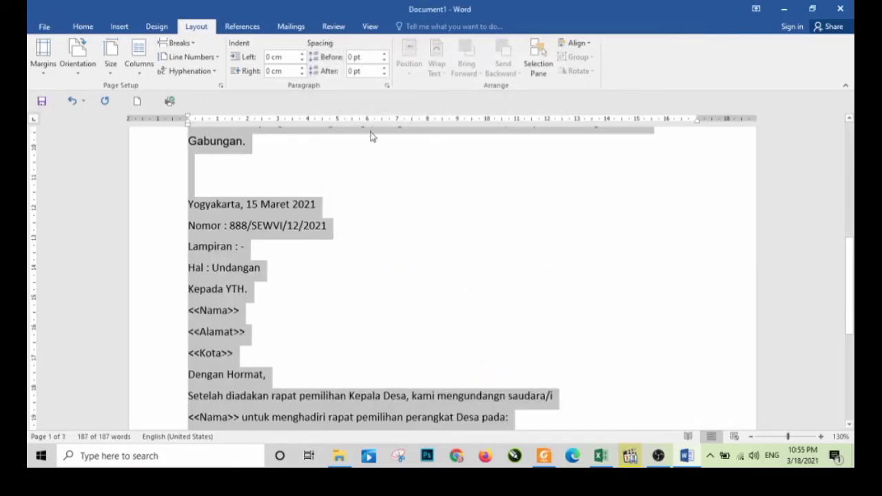
{"action": "left_click", "coordinate": [386, 84]}
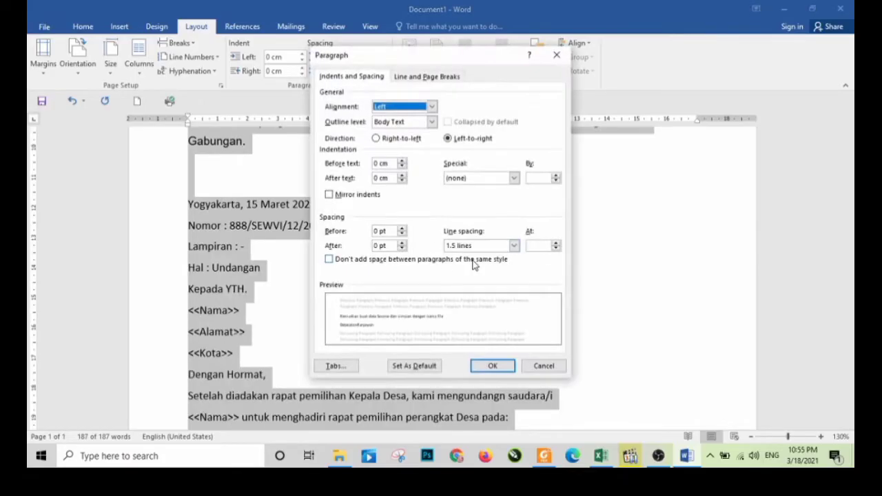
{"action": "left_click", "coordinate": [492, 366]}
Step: Delete the item 3 page-setup instruction paragraph
{"action": "scroll", "coordinate": [379, 326], "scroll_direction": "up", "scroll_amount": 3}
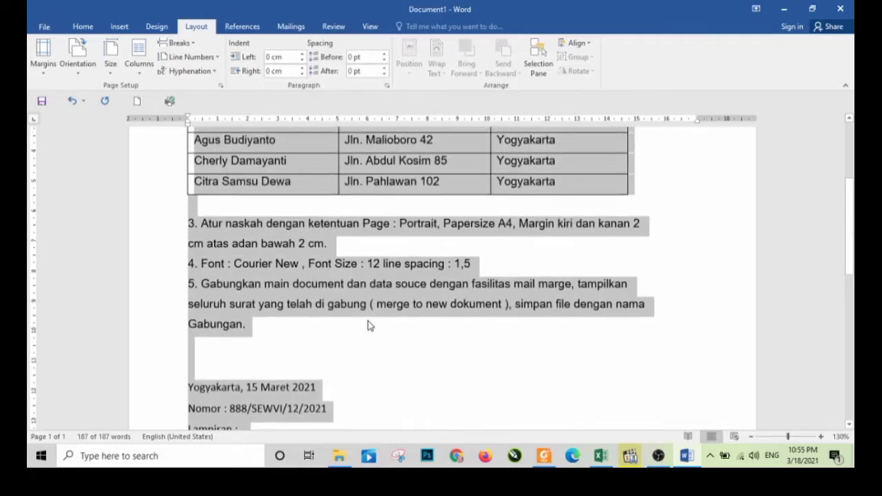
{"action": "left_click", "coordinate": [207, 245]}
{"action": "left_click_drag", "start_coordinate": [187, 222], "coordinate": [404, 239]}
{"action": "key", "text": "Delete"}
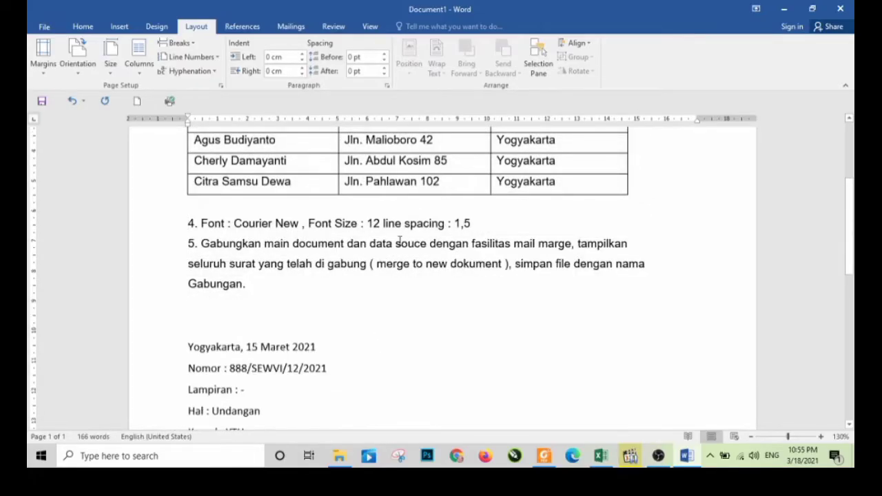
Step: Format the entire document in Courier New at 12 pt
{"action": "key", "text": "ctrl+a"}
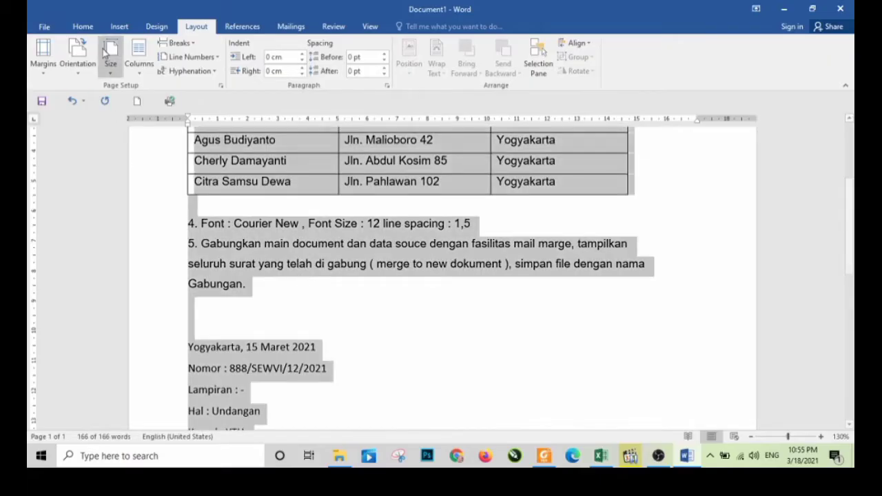
{"action": "left_click", "coordinate": [83, 26]}
{"action": "left_click", "coordinate": [177, 48]}
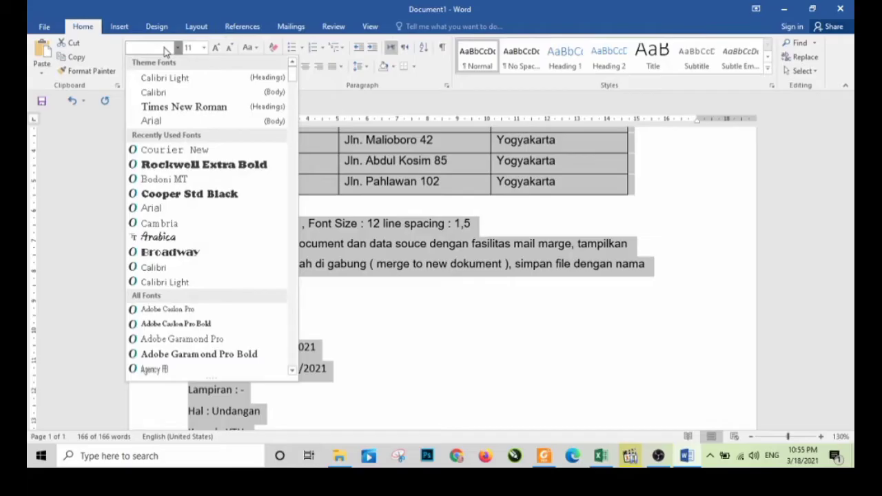
{"action": "type", "text": "Courier New"}
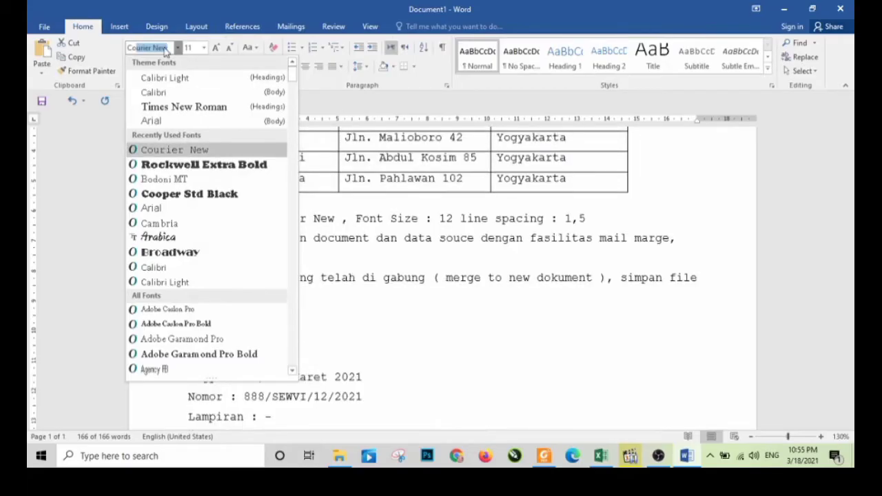
{"action": "left_click", "coordinate": [204, 153]}
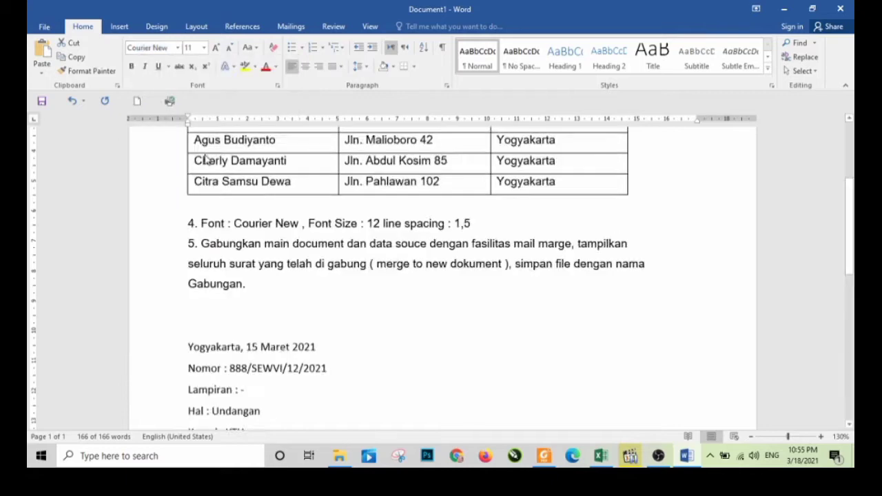
{"action": "left_click", "coordinate": [204, 47]}
{"action": "left_click", "coordinate": [193, 109]}
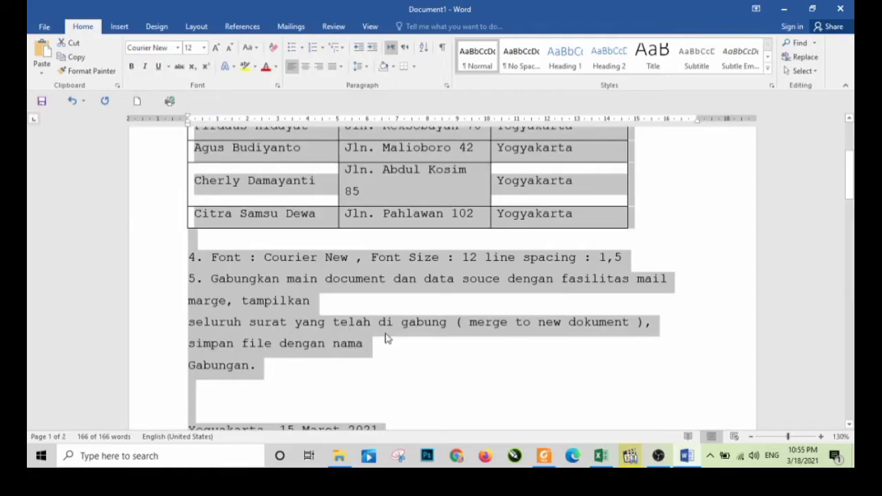
{"action": "left_click", "coordinate": [386, 334]}
Step: Delete instruction items 4 and 5
{"action": "left_click_drag", "start_coordinate": [188, 257], "coordinate": [657, 262]}
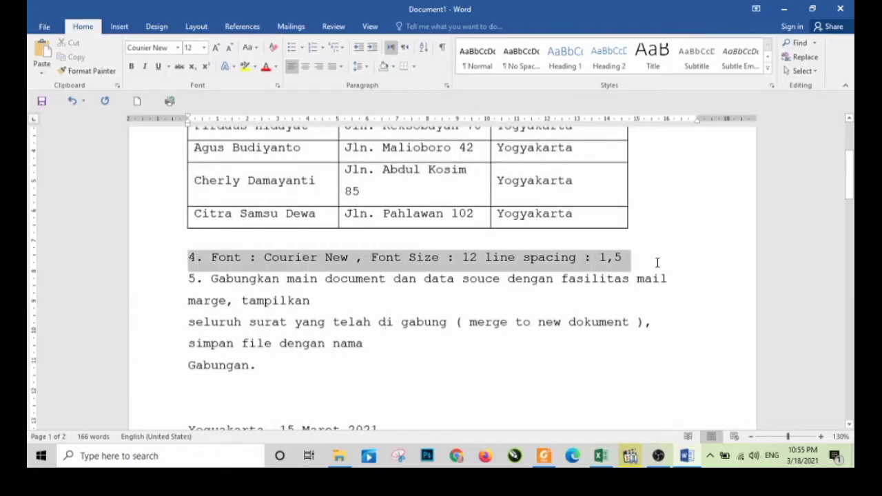
{"action": "key", "text": "Delete"}
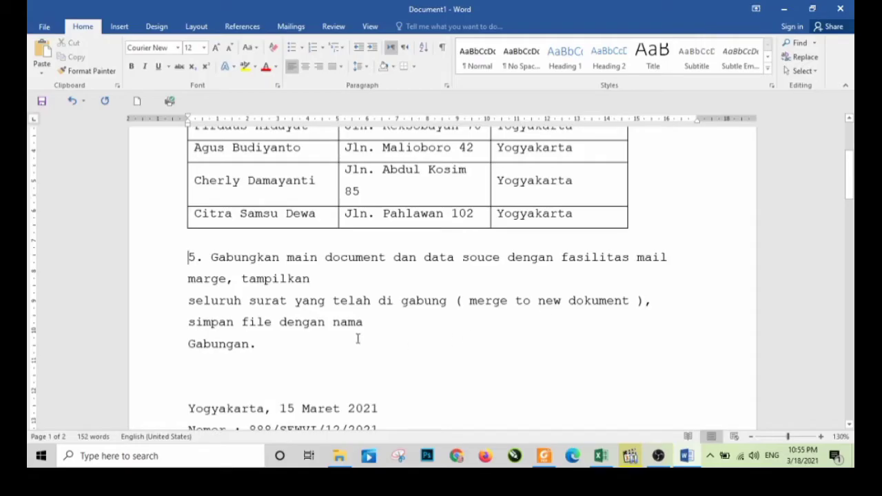
{"action": "left_click_drag", "start_coordinate": [187, 256], "coordinate": [307, 347]}
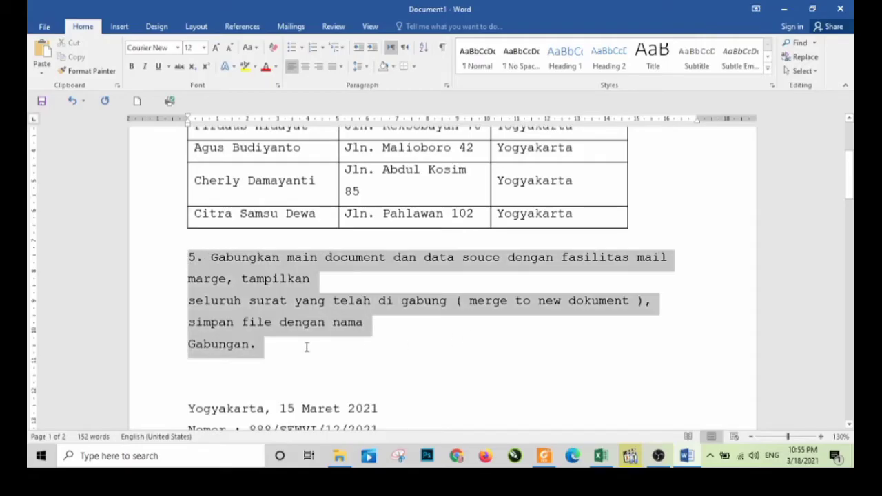
{"action": "left_click", "coordinate": [278, 348]}
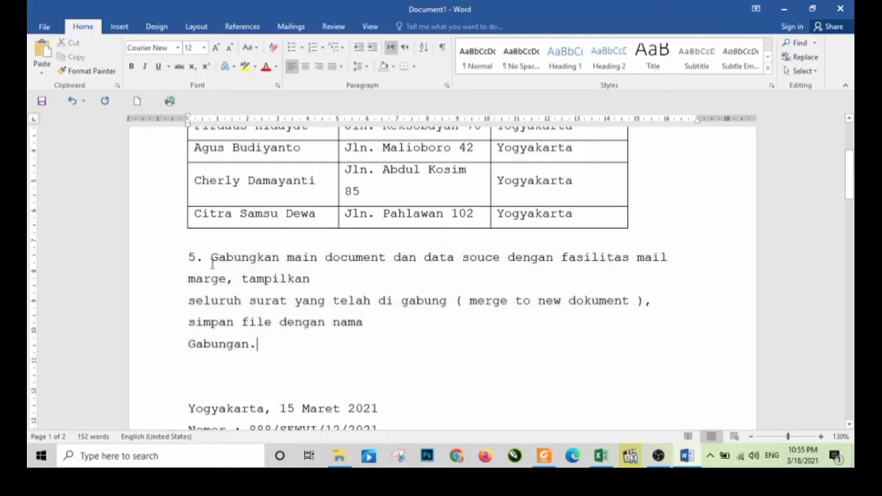
{"action": "left_click_drag", "start_coordinate": [187, 256], "coordinate": [263, 346]}
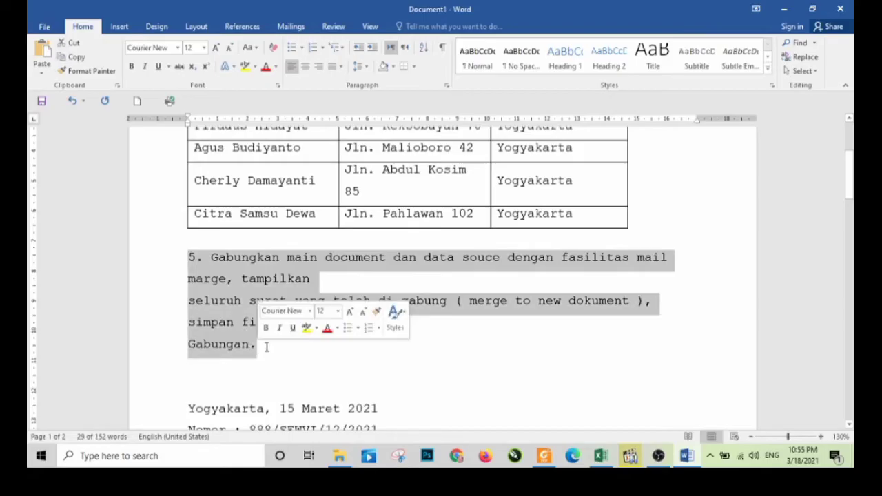
{"action": "key", "text": "BackSpace"}
Step: Delete the data-source note, the name table and the blank line above Yogyakarta
{"action": "scroll", "coordinate": [267, 346], "scroll_direction": "down", "scroll_amount": 4}
{"action": "scroll", "coordinate": [282, 314], "scroll_direction": "up", "scroll_amount": 1}
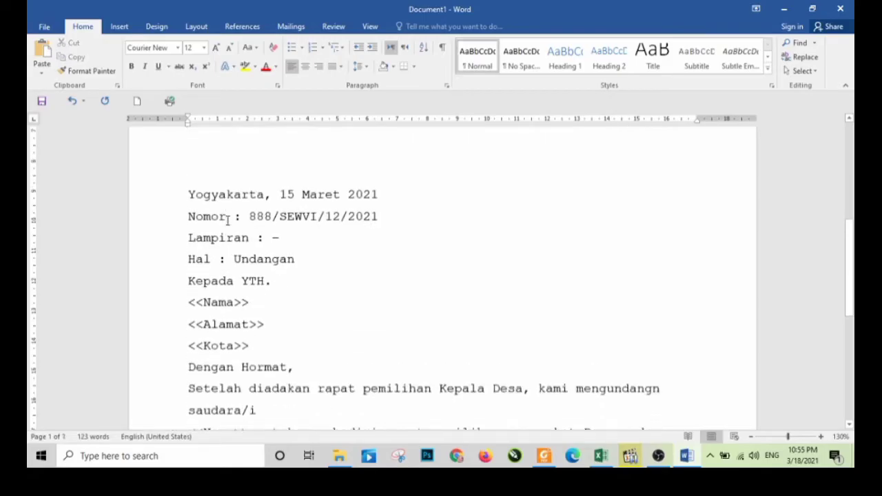
{"action": "scroll", "coordinate": [190, 145], "scroll_direction": "down", "scroll_amount": 2}
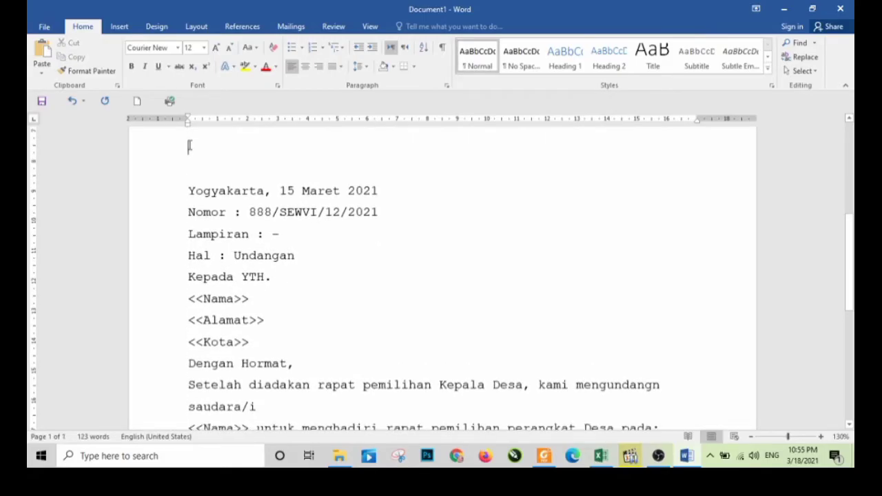
{"action": "scroll", "coordinate": [189, 146], "scroll_direction": "up", "scroll_amount": 8}
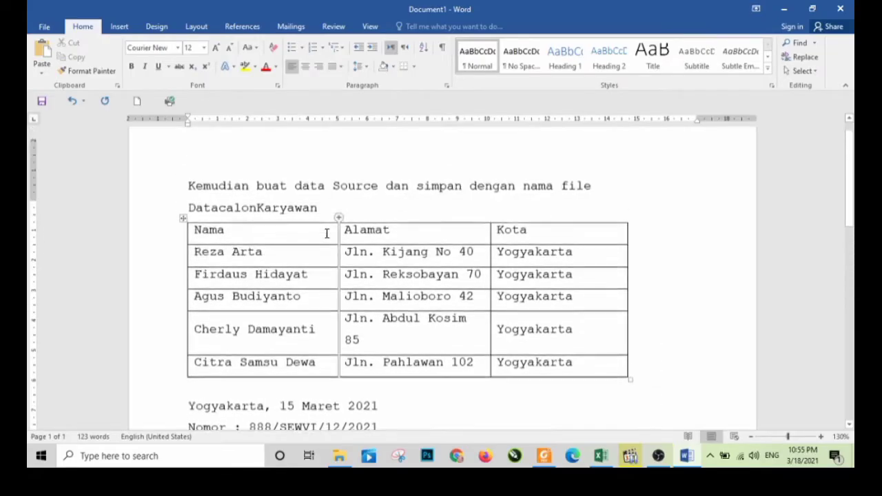
{"action": "left_click_drag", "start_coordinate": [191, 207], "coordinate": [599, 394]}
{"action": "key", "text": "Delete"}
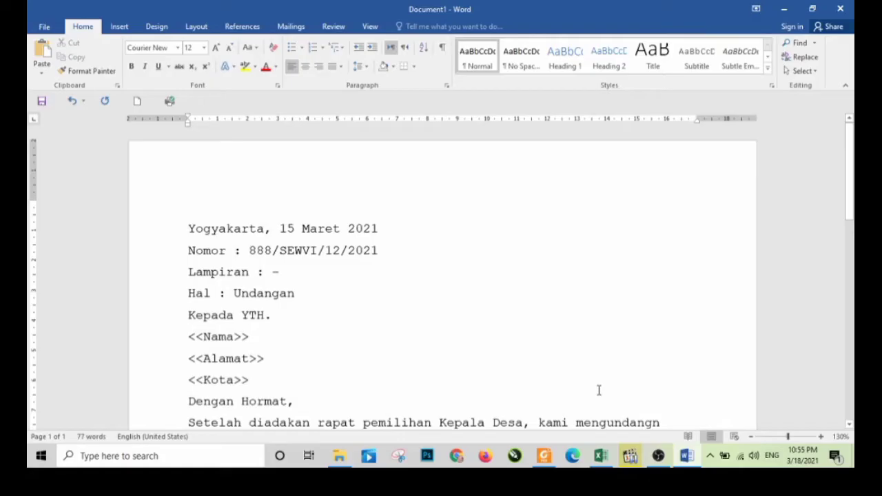
{"action": "key", "text": "Delete"}
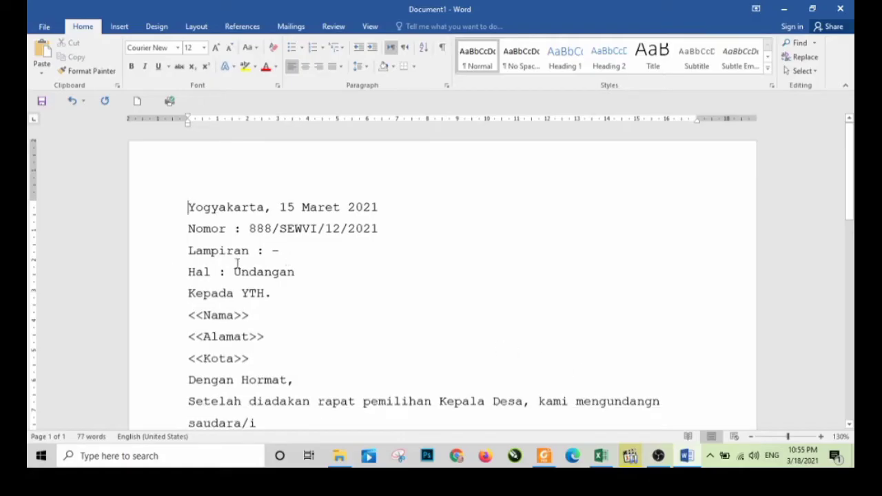
Step: Replace the <<Nama>>, <<Alamat>> and <<Kota>> lines with blank lines above Kepada YTH
{"action": "scroll", "coordinate": [218, 284], "scroll_direction": "down", "scroll_amount": 1}
{"action": "left_click_drag", "start_coordinate": [182, 278], "coordinate": [274, 317]}
{"action": "key", "text": "Delete"}
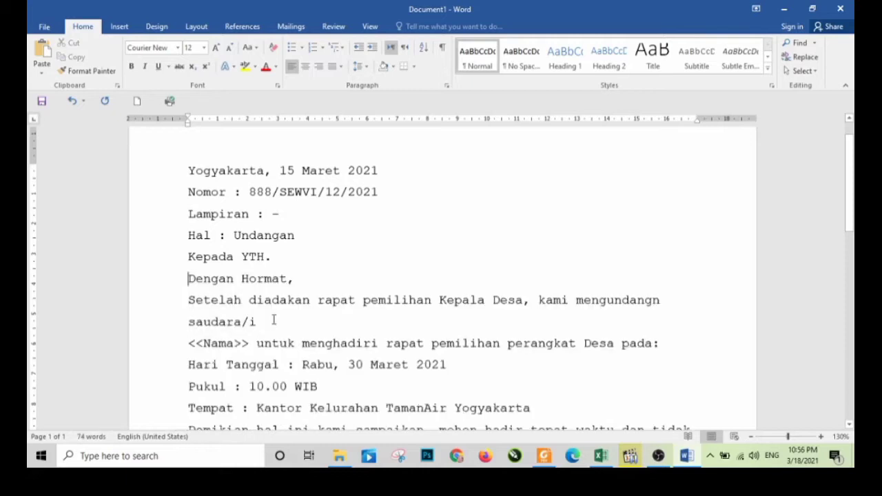
{"action": "key", "text": "Return"}
{"action": "key", "text": "Return"}
{"action": "key", "text": "Return"}
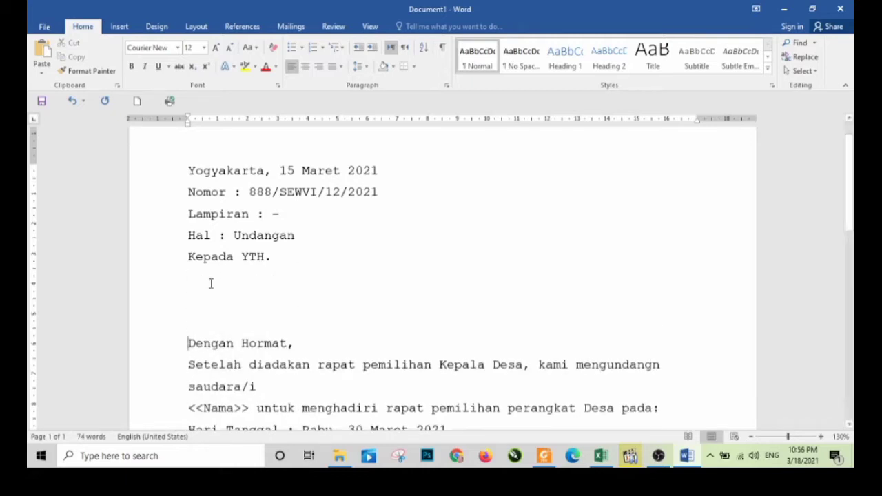
{"action": "key", "text": "Return"}
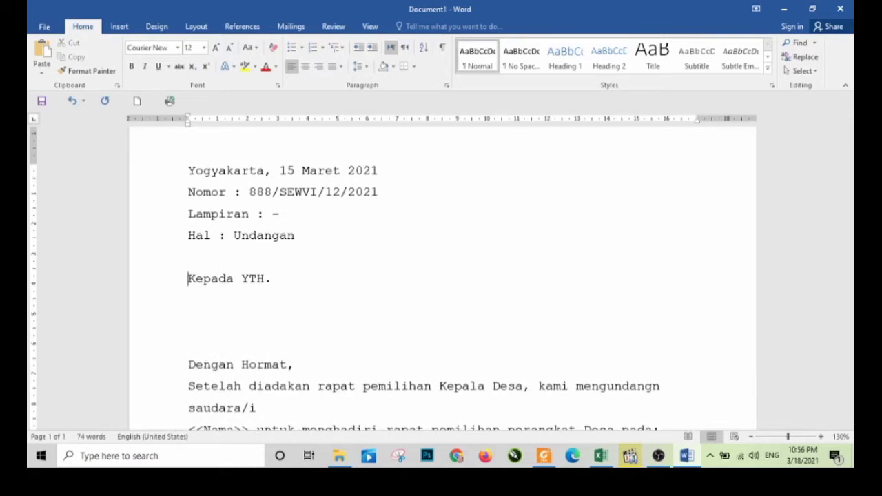
Step: Remove the <<Nama>> field from the sentence and add a blank line before Hari Tanggal
{"action": "scroll", "coordinate": [199, 255], "scroll_direction": "down", "scroll_amount": 3}
{"action": "left_click_drag", "start_coordinate": [188, 283], "coordinate": [257, 283]}
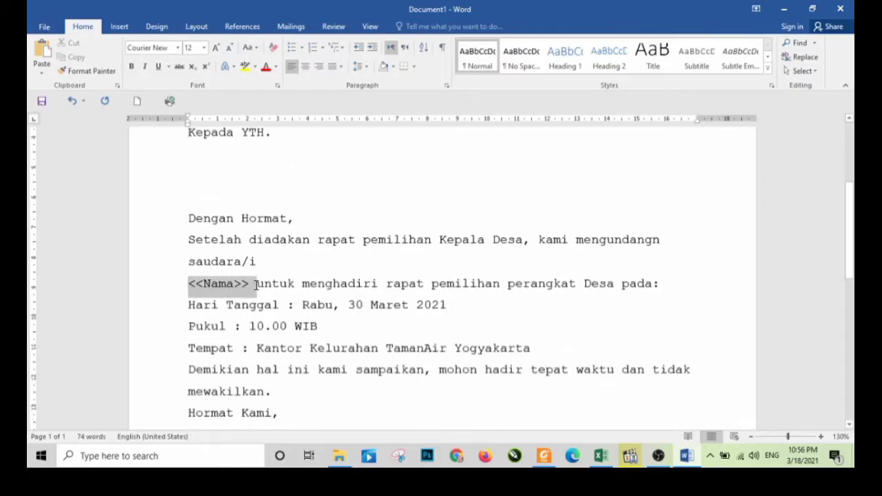
{"action": "key", "text": "Delete"}
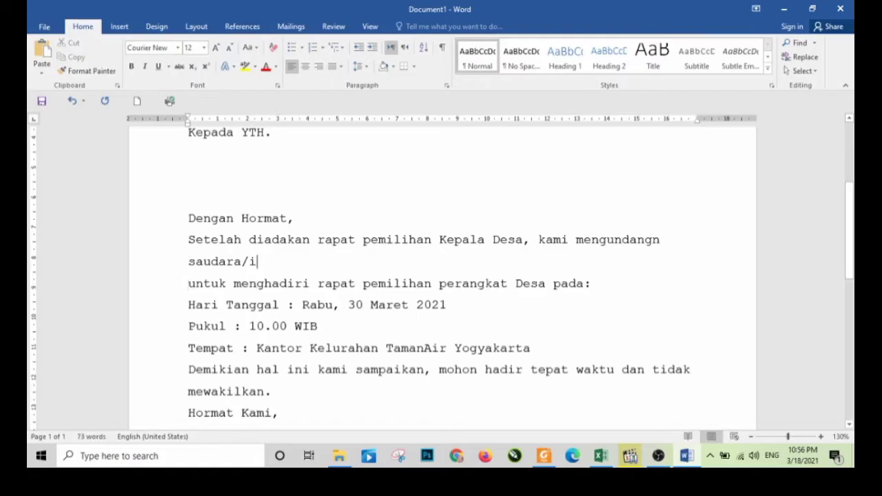
{"action": "key", "text": "BackSpace"}
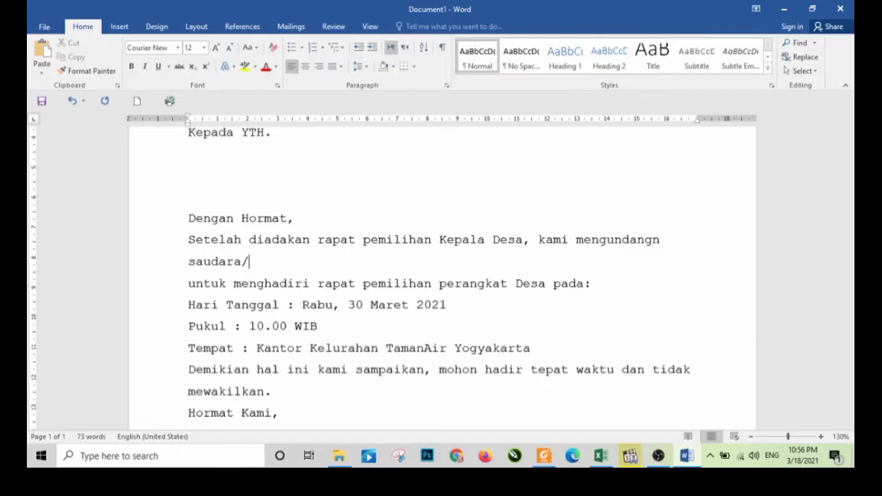
{"action": "key", "text": "Delete"}
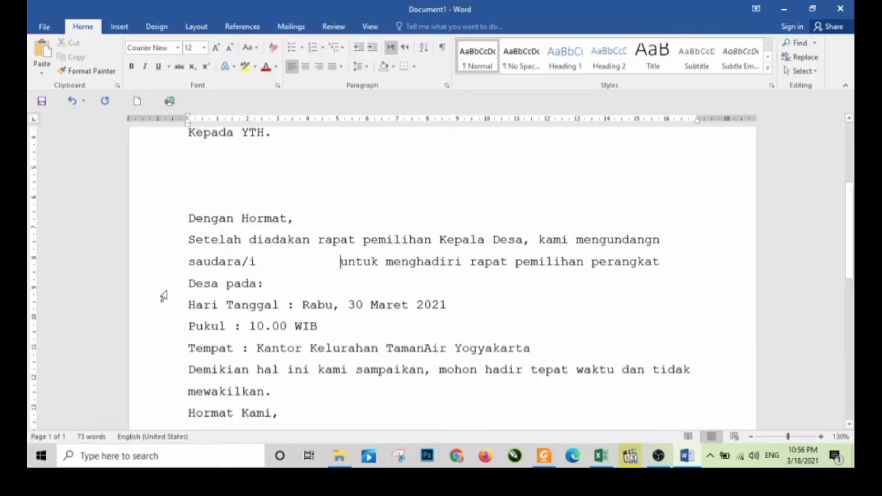
{"action": "key", "text": "Return"}
{"action": "scroll", "coordinate": [403, 257], "scroll_direction": "down", "scroll_amount": 3}
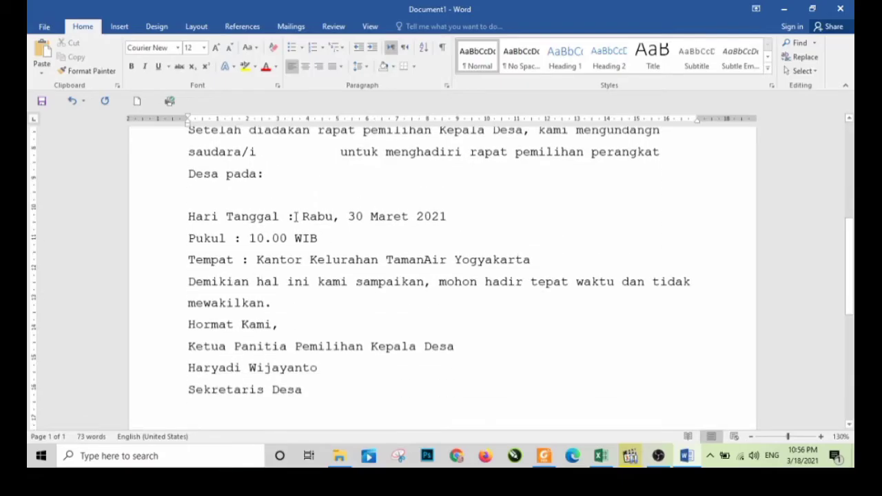
Step: Align the colons of the Hari Tanggal, Pukul and Tempat lines
{"action": "left_click", "coordinate": [288, 217]}
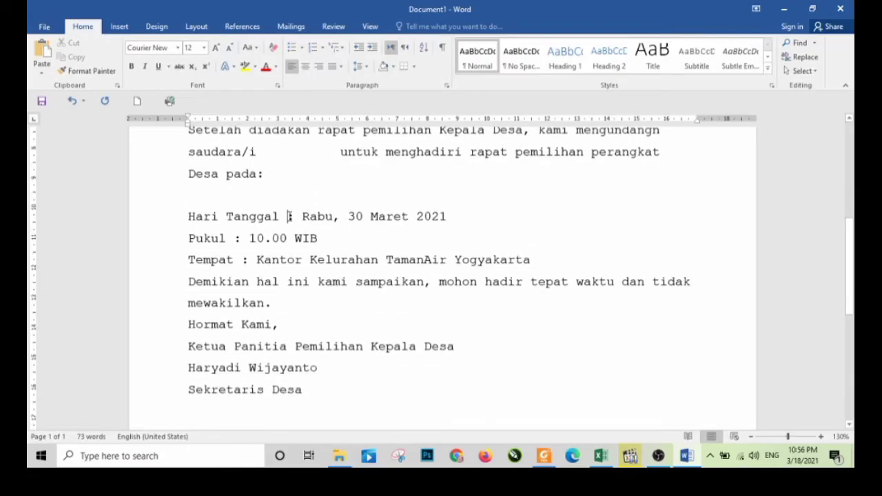
{"action": "left_click", "coordinate": [237, 239]}
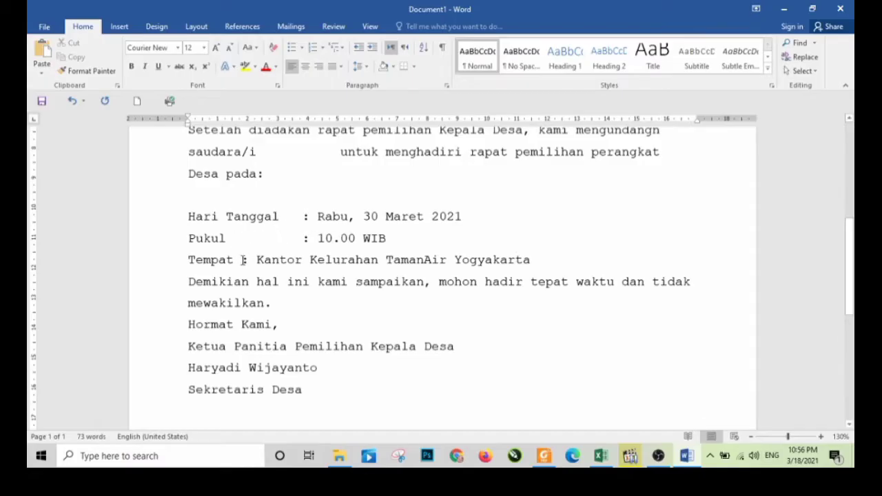
{"action": "left_click", "coordinate": [243, 260]}
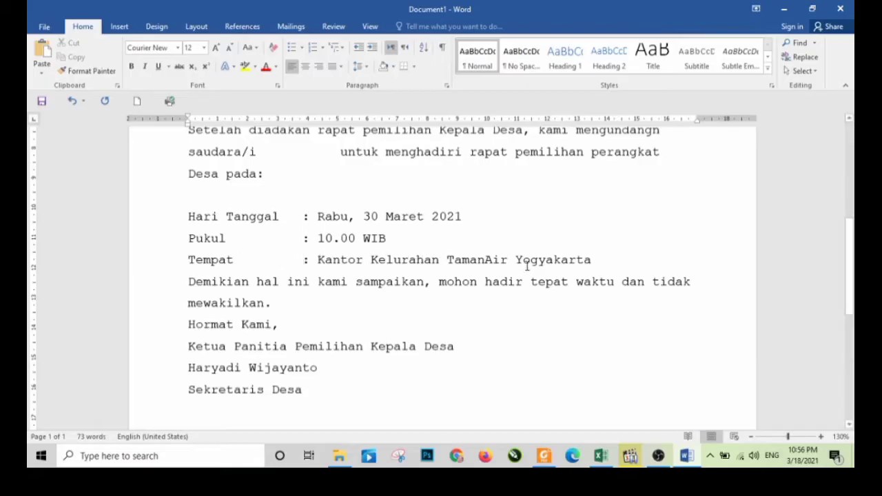
Step: Add blank lines after Tempat and the closing paragraph, plus signature space above the name
{"action": "left_click", "coordinate": [602, 259]}
{"action": "key", "text": "Return"}
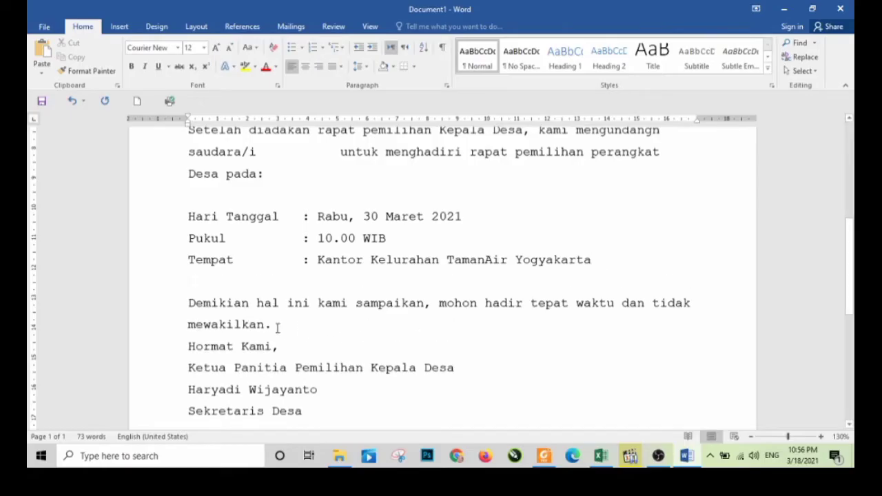
{"action": "key", "text": "Return"}
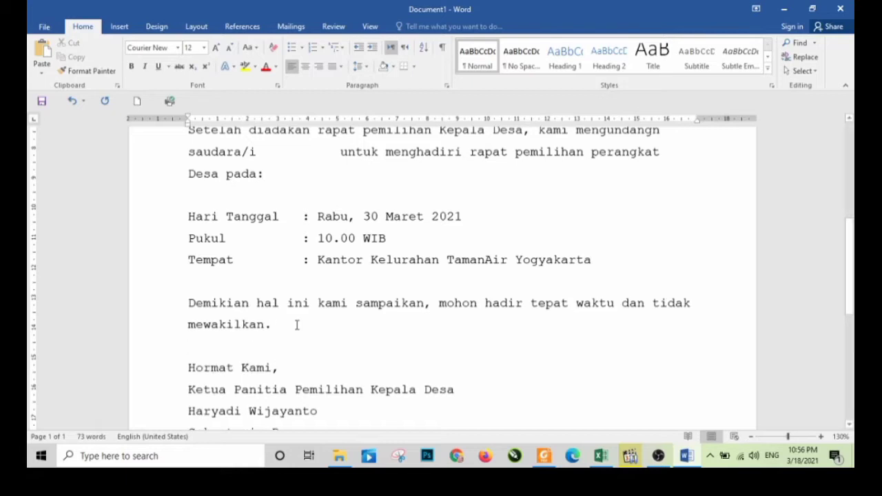
{"action": "scroll", "coordinate": [293, 325], "scroll_direction": "down", "scroll_amount": 2}
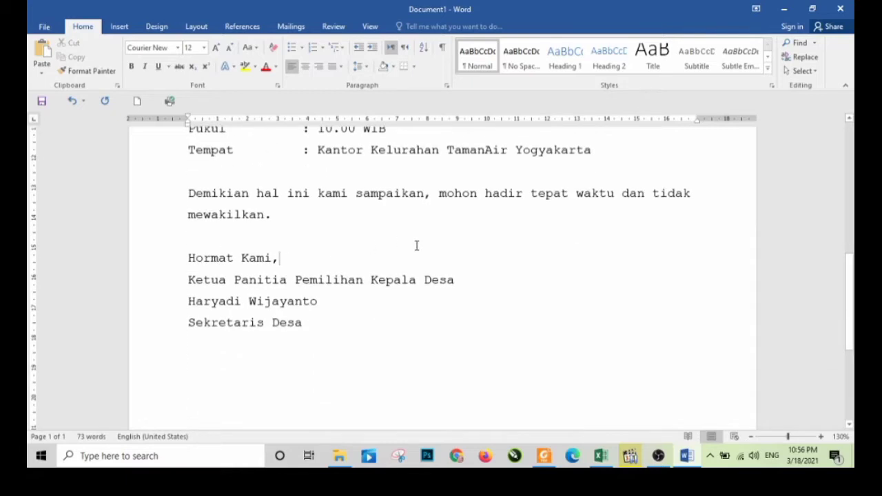
{"action": "left_click", "coordinate": [471, 282]}
{"action": "key", "text": "Return"}
{"action": "key", "text": "Return"}
{"action": "key", "text": "Return"}
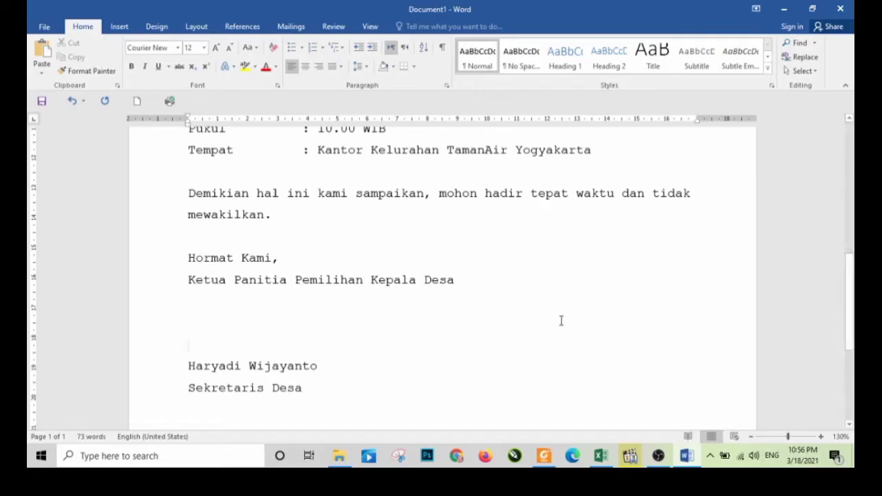
{"action": "left_click", "coordinate": [544, 456]}
{"action": "scroll", "coordinate": [470, 331], "scroll_direction": "down", "scroll_amount": 3}
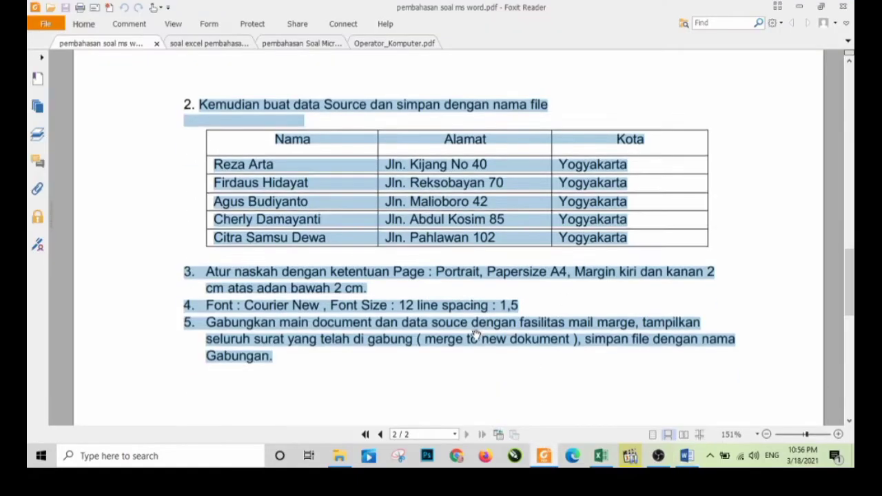
{"action": "scroll", "coordinate": [451, 295], "scroll_direction": "up", "scroll_amount": 10}
{"action": "scroll", "coordinate": [451, 295], "scroll_direction": "up", "scroll_amount": 12}
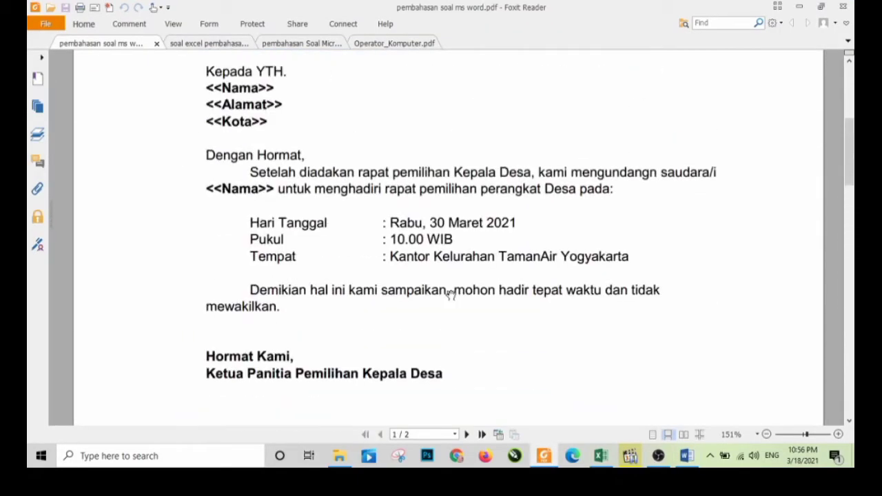
{"action": "scroll", "coordinate": [451, 296], "scroll_direction": "down", "scroll_amount": 3}
{"action": "scroll", "coordinate": [450, 296], "scroll_direction": "down", "scroll_amount": 4}
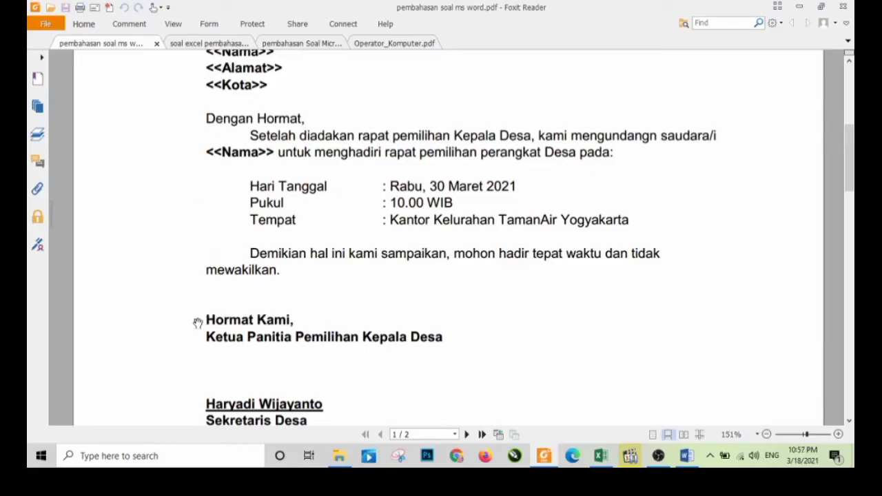
{"action": "left_click", "coordinate": [691, 461]}
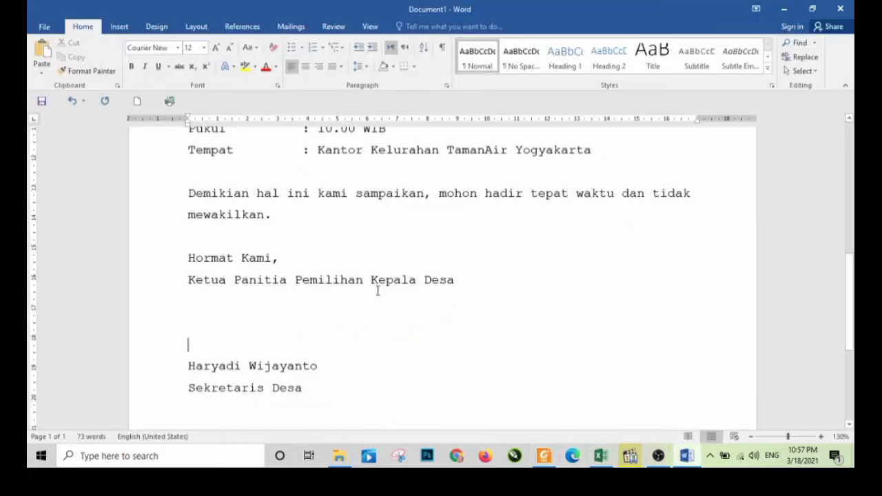
Step: Indent the Setelah and Demikian paragraphs and the meeting-detail lines with tabs
{"action": "scroll", "coordinate": [241, 290], "scroll_direction": "up", "scroll_amount": 3}
{"action": "scroll", "coordinate": [214, 278], "scroll_direction": "up", "scroll_amount": 3}
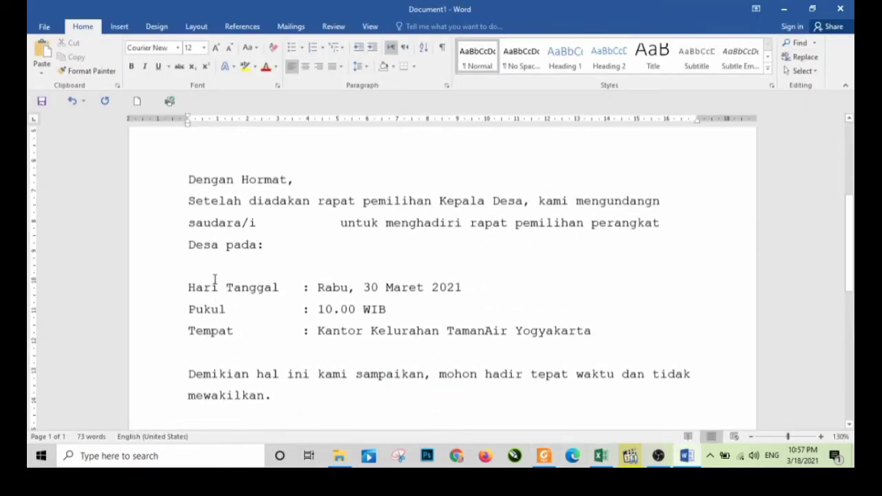
{"action": "left_click", "coordinate": [189, 202]}
{"action": "key", "text": "Tab"}
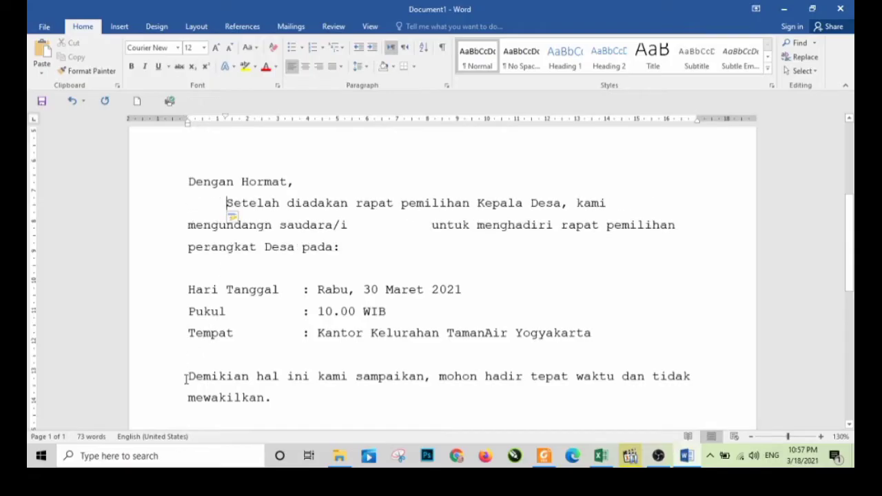
{"action": "left_click", "coordinate": [186, 376]}
{"action": "key", "text": "Tab"}
{"action": "key", "text": "Tab"}
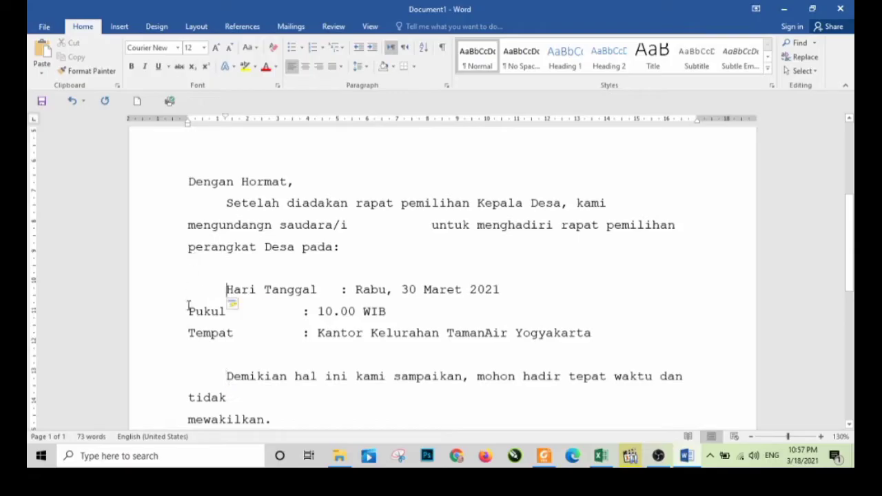
{"action": "left_click", "coordinate": [188, 312]}
{"action": "key", "text": "Tab"}
{"action": "left_click", "coordinate": [188, 333]}
{"action": "key", "text": "Tab"}
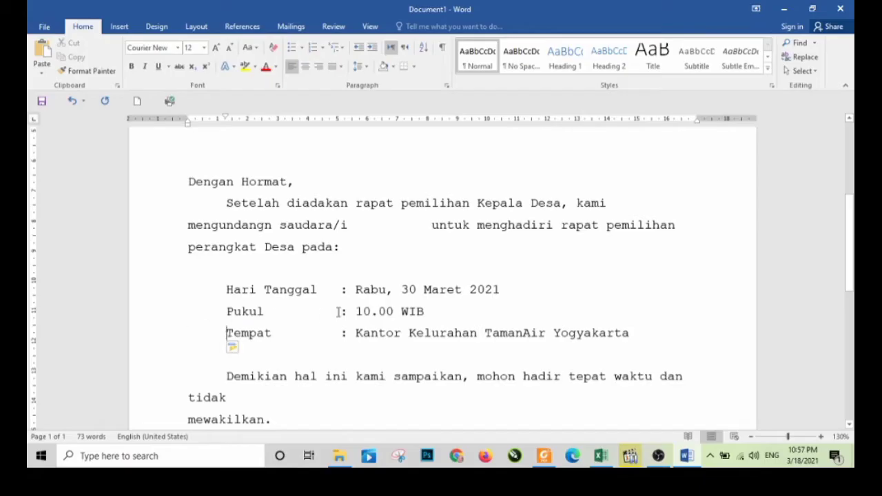
Step: Underline the signatory's name and bold the signature block from Hormat Kami to Sekretaris Desa
{"action": "scroll", "coordinate": [415, 266], "scroll_direction": "down", "scroll_amount": 3}
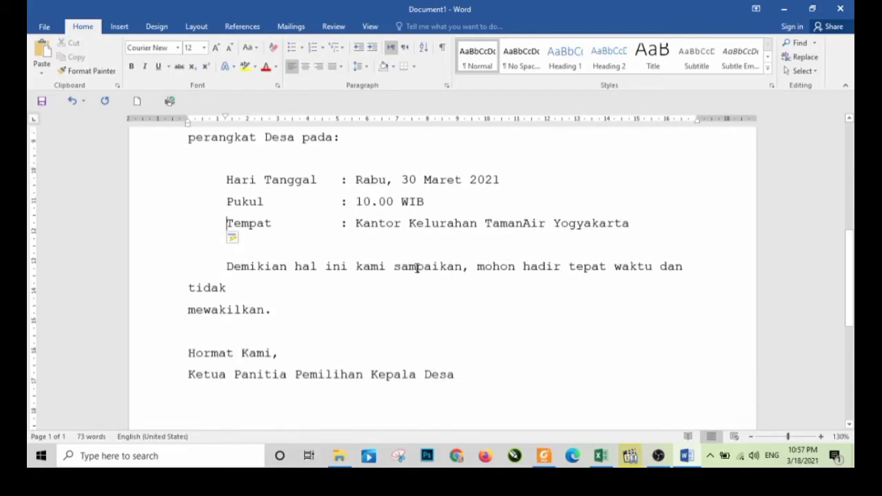
{"action": "scroll", "coordinate": [413, 265], "scroll_direction": "down", "scroll_amount": 3}
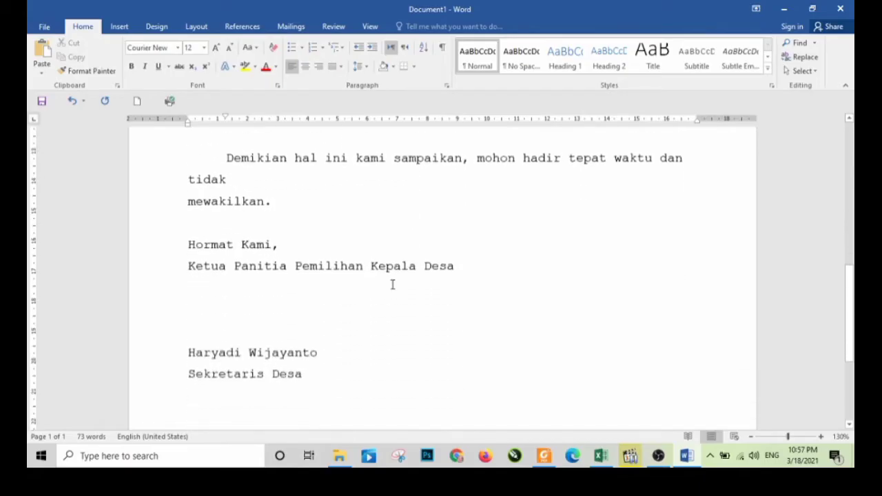
{"action": "left_click", "coordinate": [544, 455]}
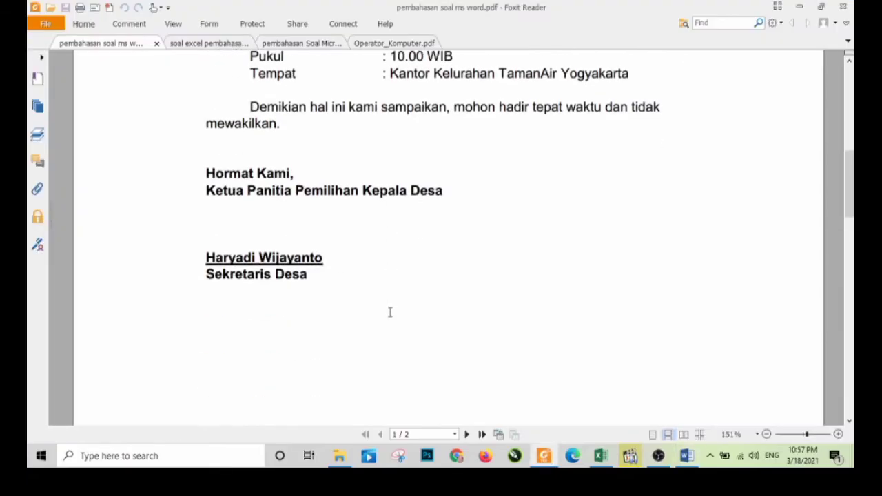
{"action": "left_click", "coordinate": [686, 455]}
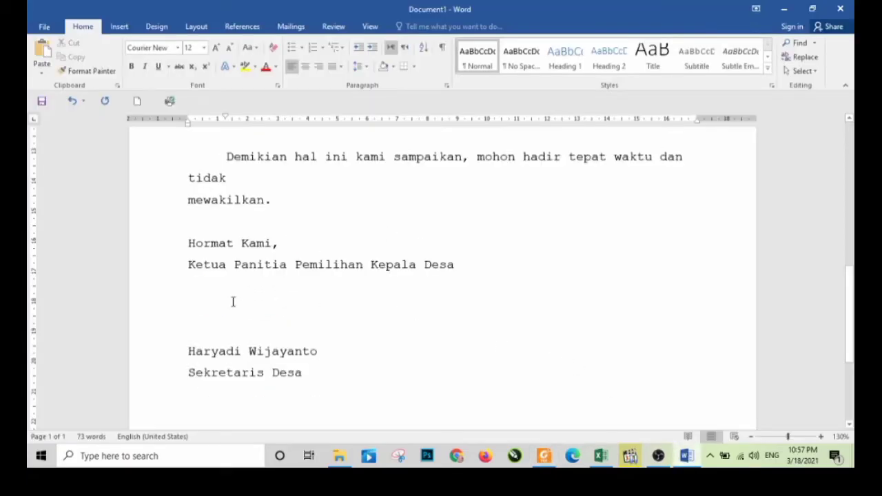
{"action": "left_click", "coordinate": [174, 353]}
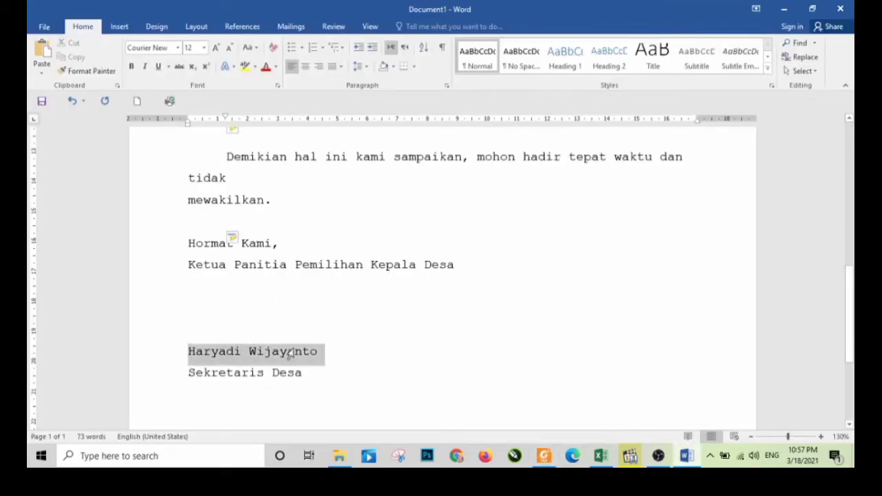
{"action": "left_click", "coordinate": [158, 67]}
{"action": "left_click_drag", "start_coordinate": [195, 238], "coordinate": [347, 388]}
{"action": "key", "text": "ctrl+b"}
{"action": "left_click", "coordinate": [448, 348]}
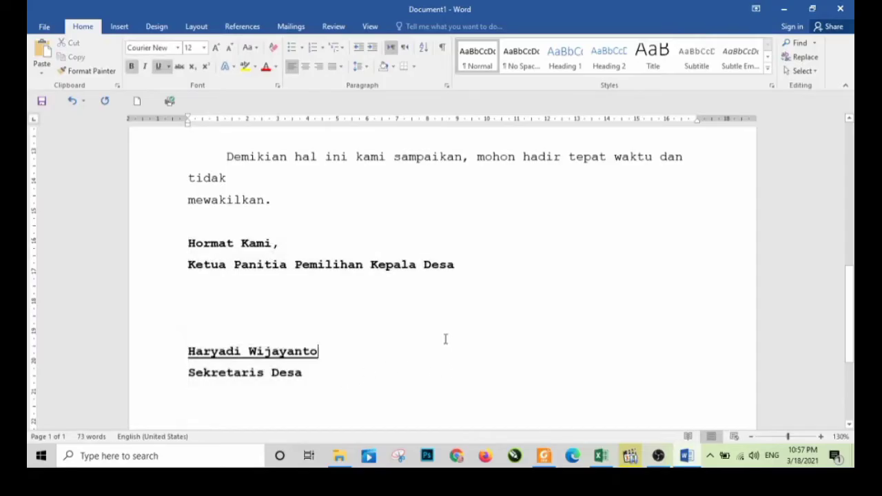
Step: Compare the letter heading against the model letter in the PDF
{"action": "left_click", "coordinate": [234, 223]}
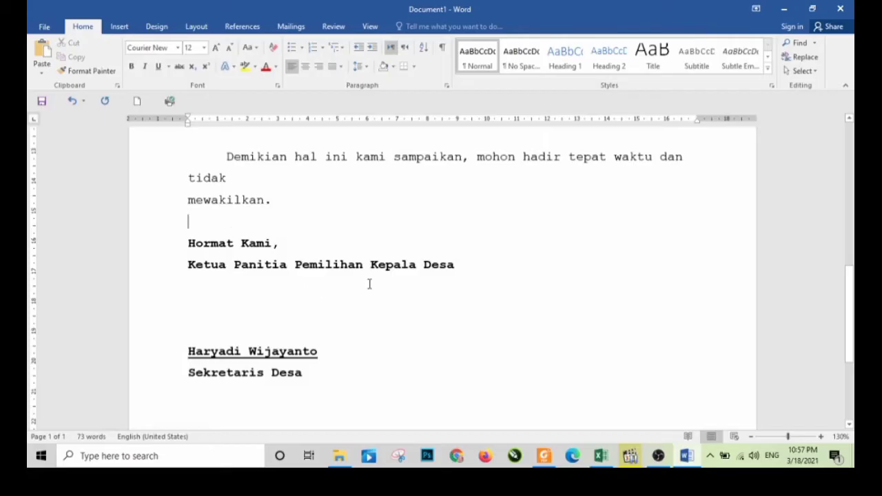
{"action": "scroll", "coordinate": [369, 284], "scroll_direction": "up", "scroll_amount": 4}
{"action": "left_click", "coordinate": [545, 456]}
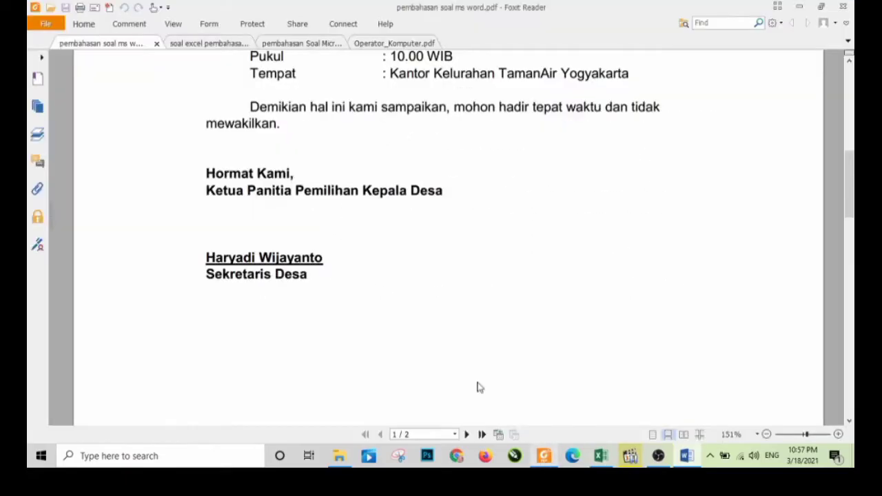
{"action": "scroll", "coordinate": [420, 332], "scroll_direction": "up", "scroll_amount": 4}
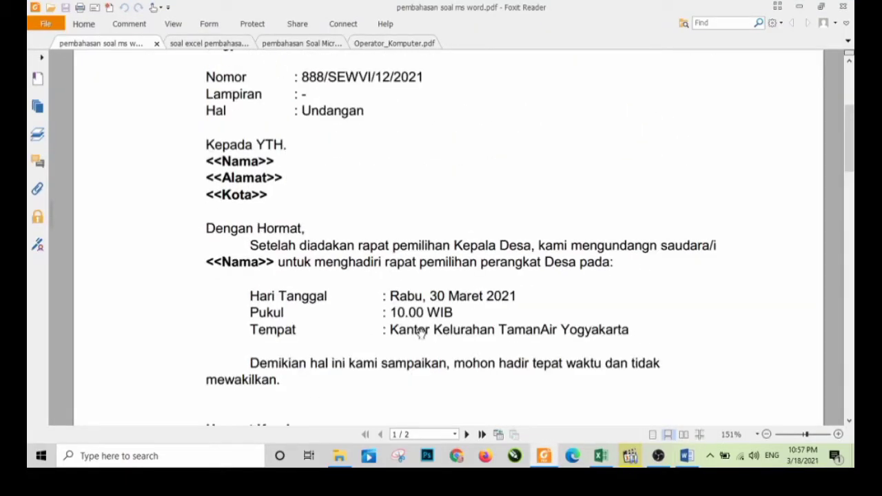
{"action": "scroll", "coordinate": [421, 332], "scroll_direction": "up", "scroll_amount": 2}
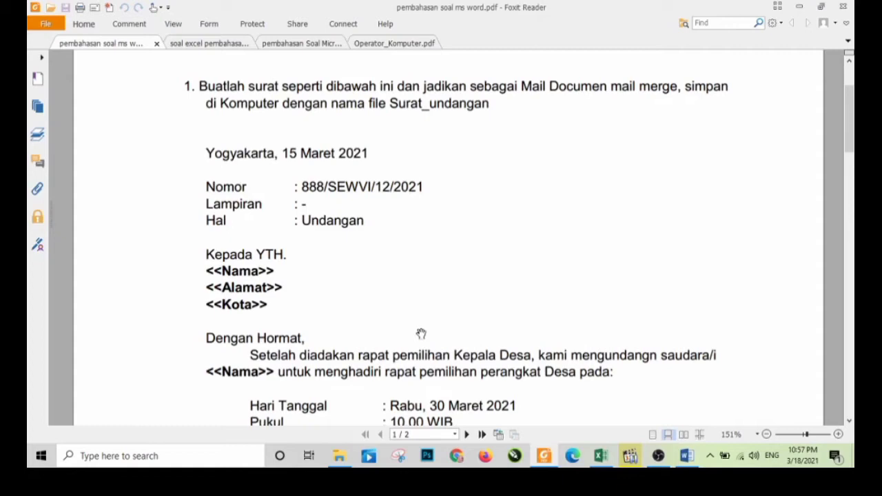
{"action": "scroll", "coordinate": [421, 333], "scroll_direction": "down", "scroll_amount": 2}
{"action": "left_click", "coordinate": [686, 455]}
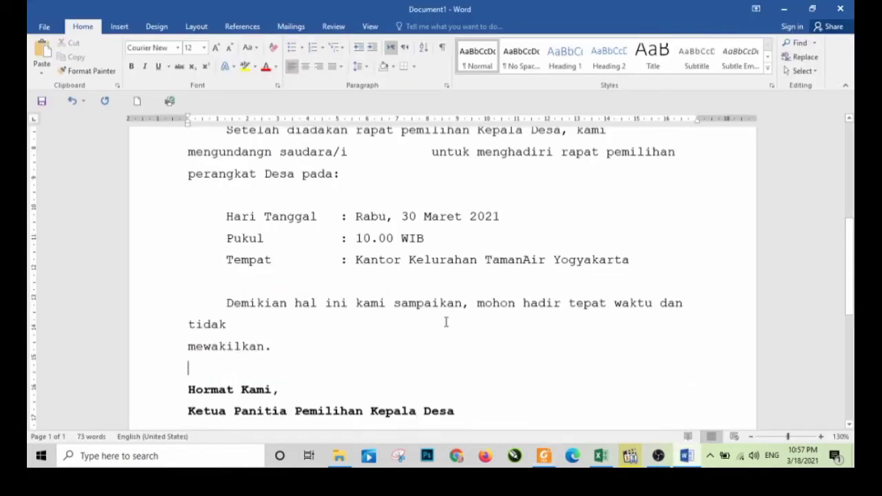
Step: Zoom the Word page view out to 110% and review the letter
{"action": "scroll", "coordinate": [446, 322], "scroll_direction": "down", "scroll_amount": 3}
{"action": "scroll", "coordinate": [468, 331], "scroll_direction": "up", "scroll_amount": 5}
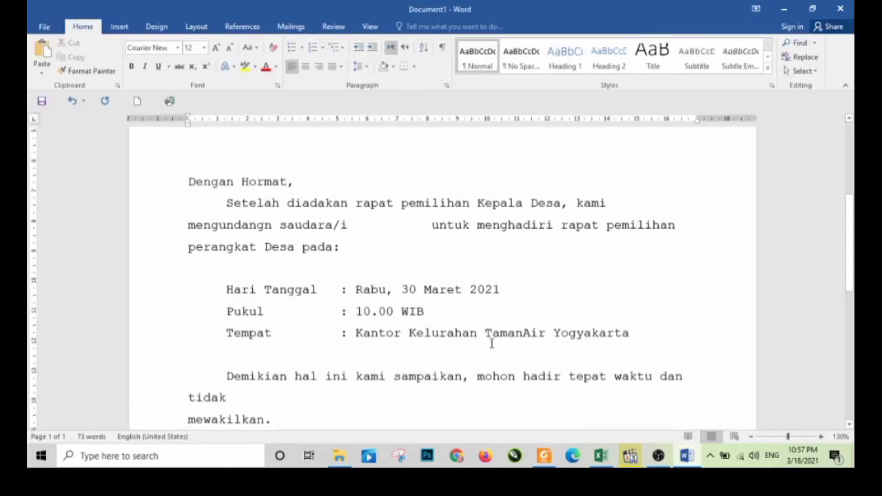
{"action": "left_click", "coordinate": [751, 436]}
{"action": "left_click", "coordinate": [750, 436]}
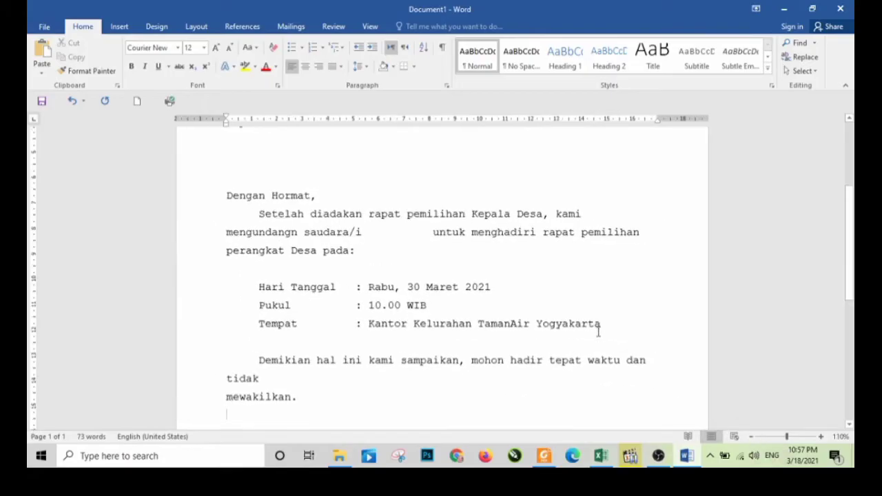
{"action": "scroll", "coordinate": [598, 327], "scroll_direction": "down", "scroll_amount": 2}
{"action": "scroll", "coordinate": [597, 325], "scroll_direction": "up", "scroll_amount": 1}
{"action": "scroll", "coordinate": [390, 323], "scroll_direction": "down", "scroll_amount": 3}
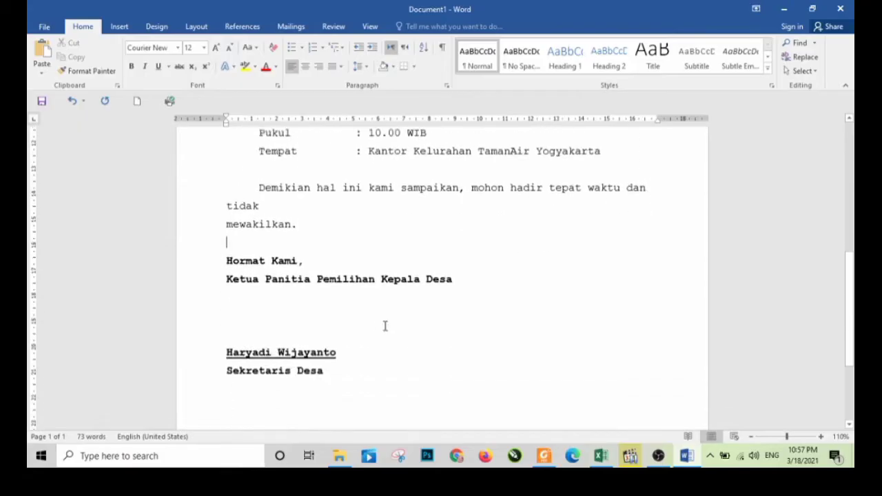
{"action": "scroll", "coordinate": [385, 326], "scroll_direction": "up", "scroll_amount": 6}
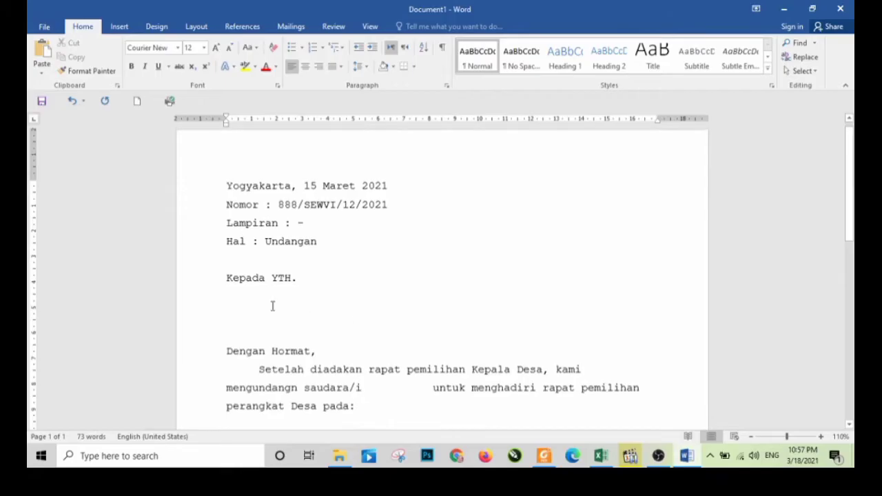
Step: Add tabs before the colons on the Nomor, Lampiran and Hal lines so they line up
{"action": "left_click", "coordinate": [265, 204]}
{"action": "key", "text": "Tab"}
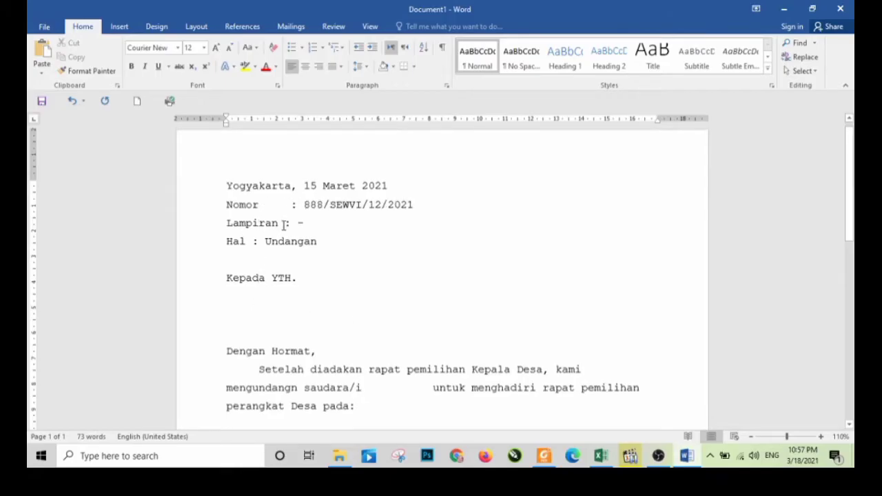
{"action": "left_click", "coordinate": [284, 224]}
{"action": "key", "text": "Tab"}
{"action": "left_click", "coordinate": [252, 241]}
{"action": "key", "text": "Tab"}
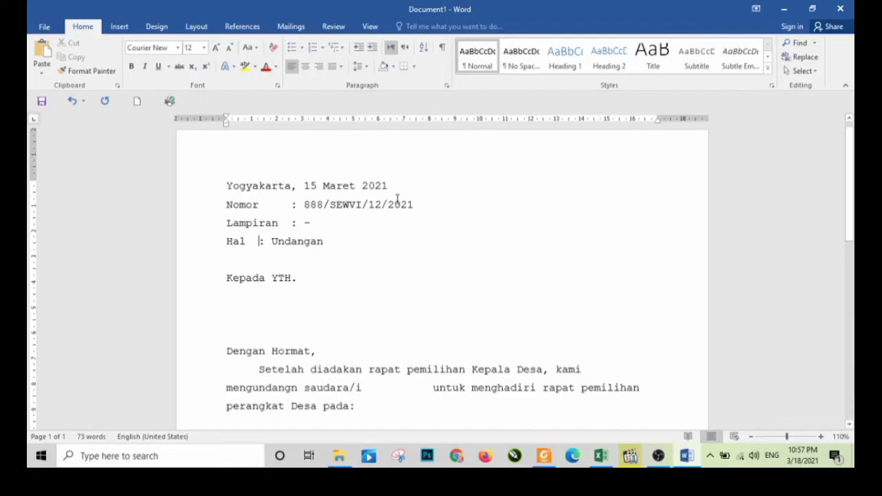
Step: Insert a blank line after the date and another above 'Hormat Kami,'
{"action": "left_click", "coordinate": [392, 185]}
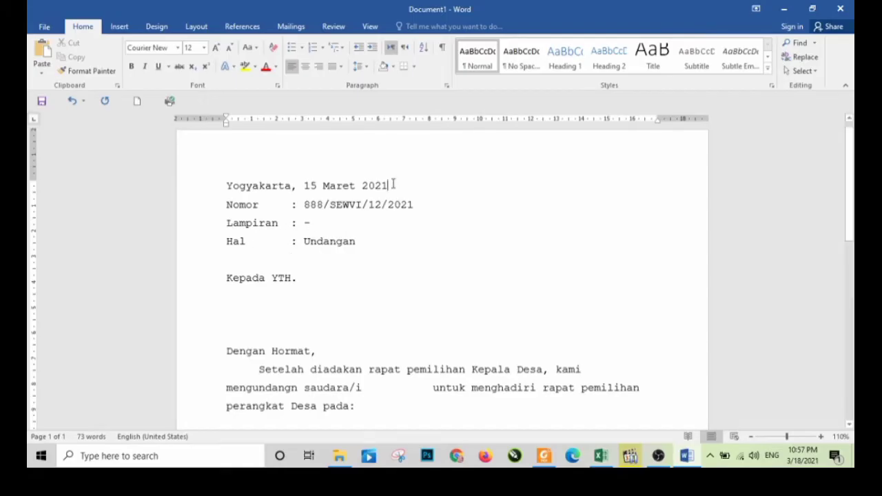
{"action": "key", "text": "Return"}
{"action": "scroll", "coordinate": [440, 264], "scroll_direction": "down", "scroll_amount": 10}
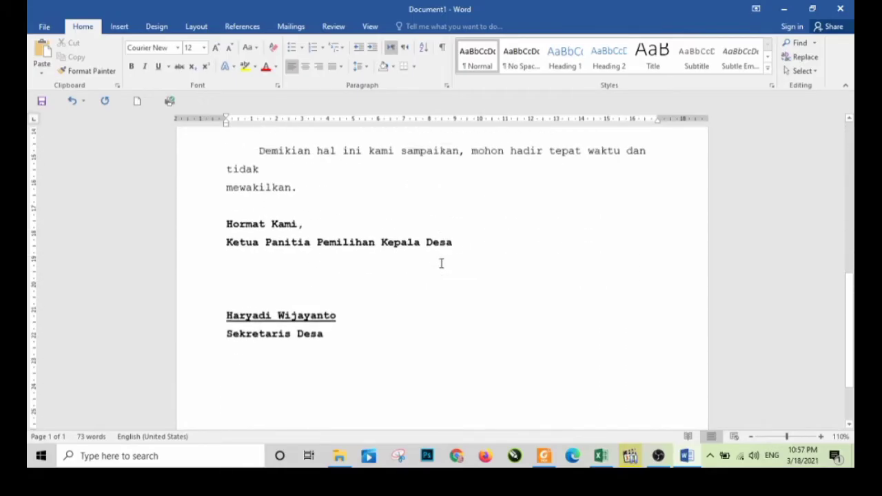
{"action": "scroll", "coordinate": [440, 264], "scroll_direction": "up", "scroll_amount": 5}
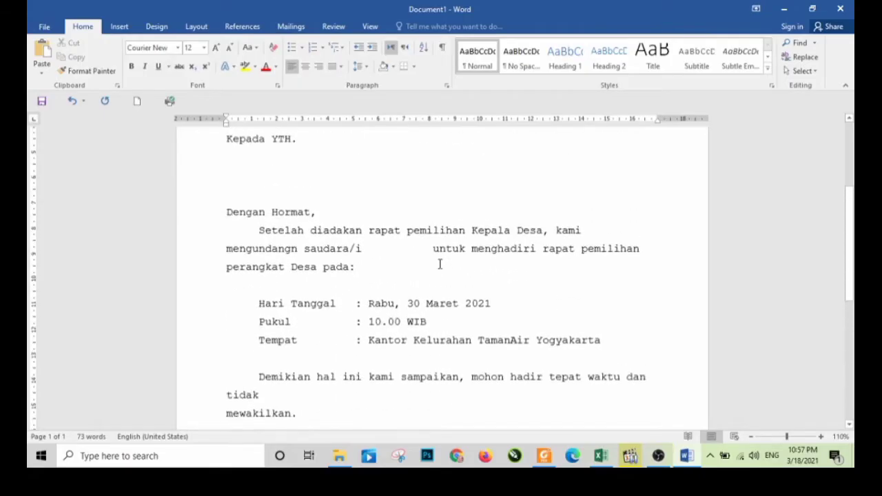
{"action": "scroll", "coordinate": [439, 264], "scroll_direction": "down", "scroll_amount": 1}
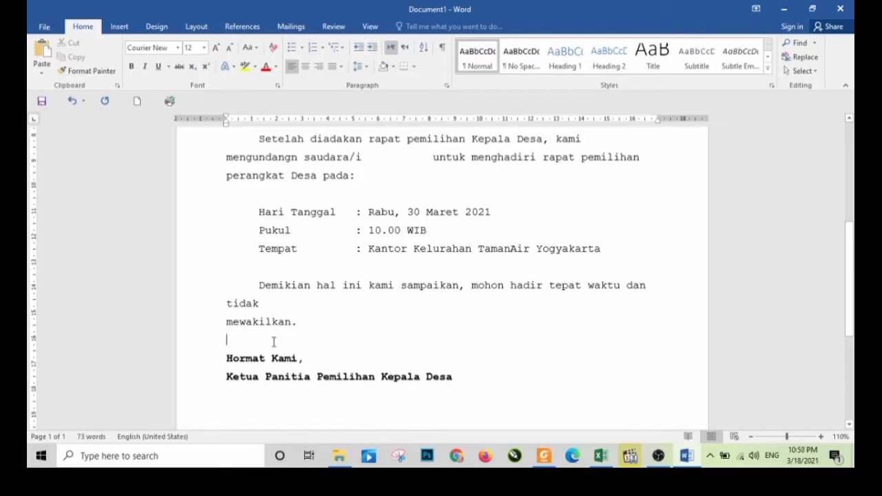
{"action": "key", "text": "Return"}
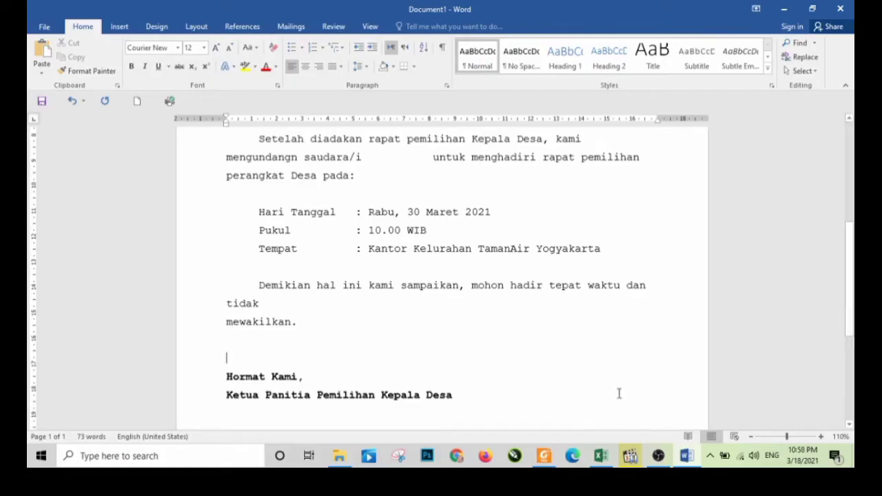
Step: Copy the five-entry Nama/Alamat/Kota table from page 2 of the exercise PDF
{"action": "left_click", "coordinate": [548, 463]}
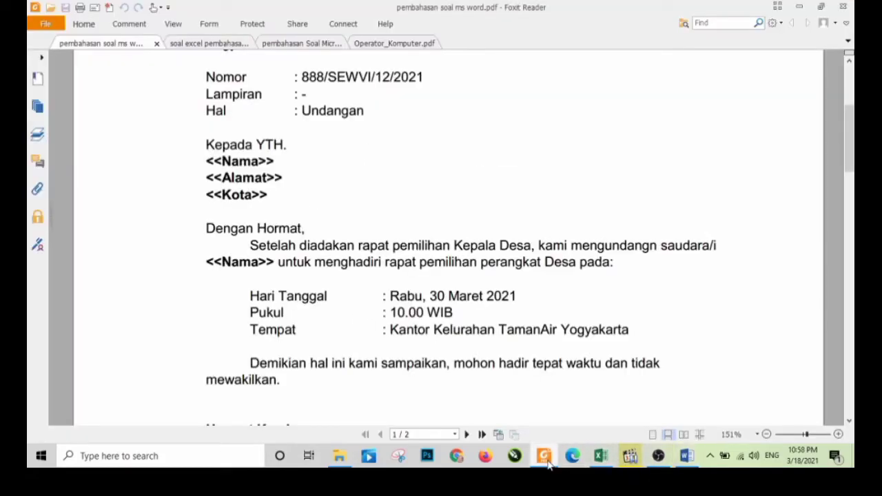
{"action": "mouse_move", "coordinate": [544, 460]}
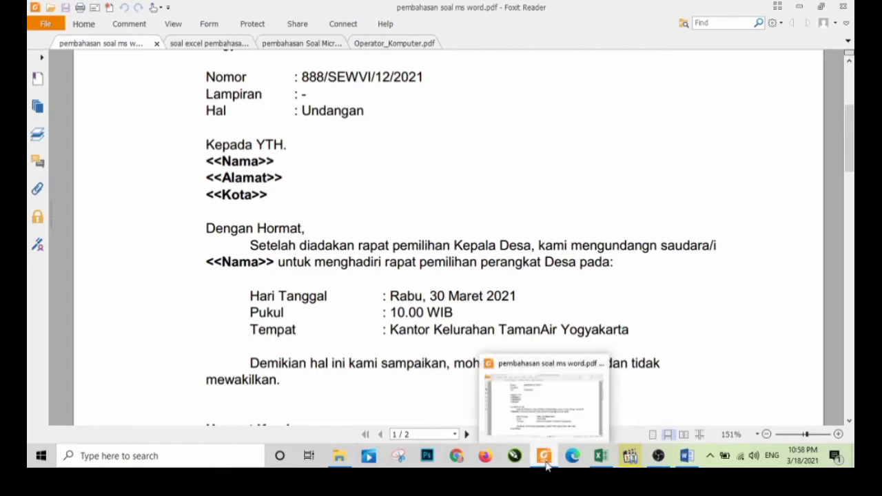
{"action": "scroll", "coordinate": [472, 262], "scroll_direction": "down", "scroll_amount": 10}
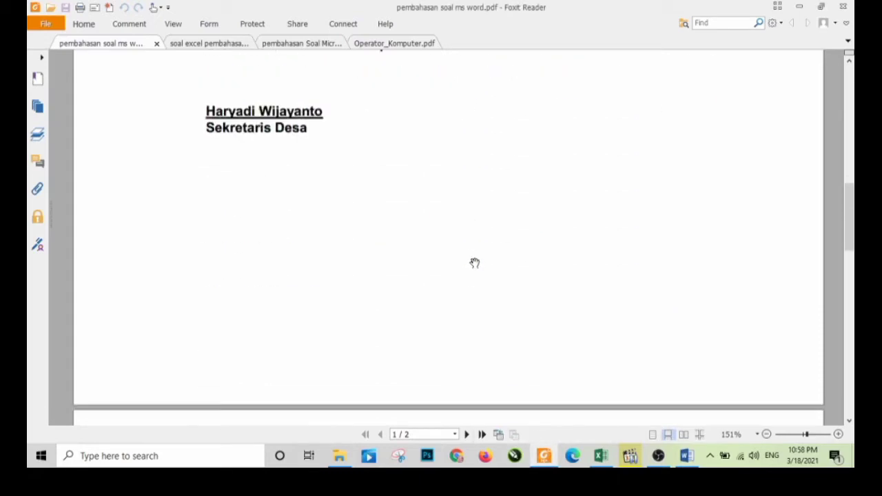
{"action": "key", "text": "ctrl+a"}
{"action": "scroll", "coordinate": [474, 262], "scroll_direction": "down", "scroll_amount": 3}
{"action": "left_click", "coordinate": [465, 260]}
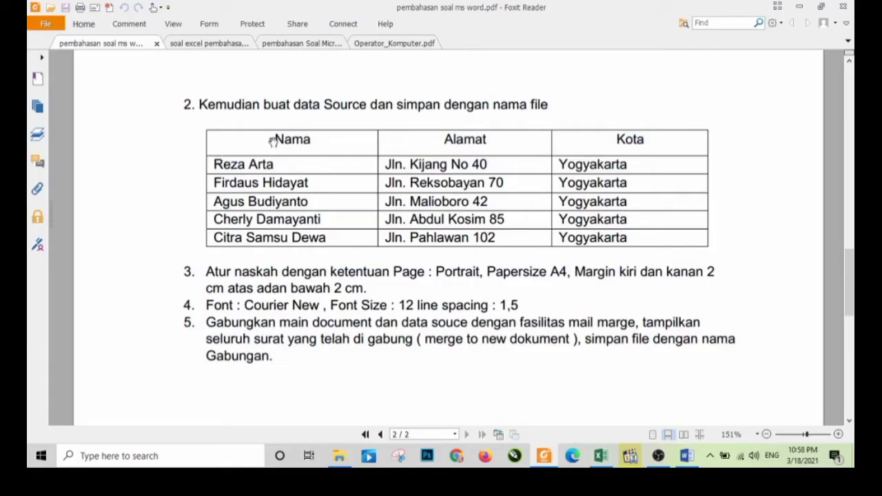
{"action": "left_click_drag", "start_coordinate": [294, 135], "coordinate": [639, 238]}
{"action": "key", "text": "ctrl+c"}
{"action": "left_click", "coordinate": [200, 462]}
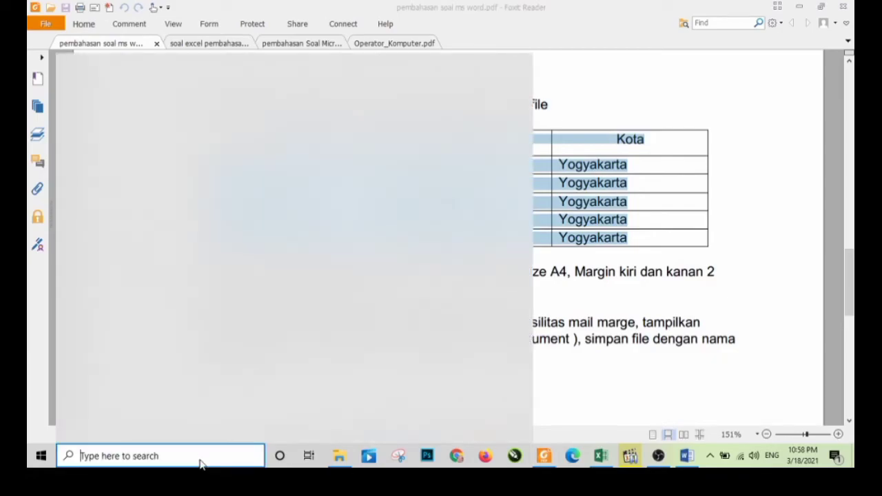
Step: Start Excel 2016, paste the table at A1, and widen columns A and B to fit
{"action": "type", "text": "e"}
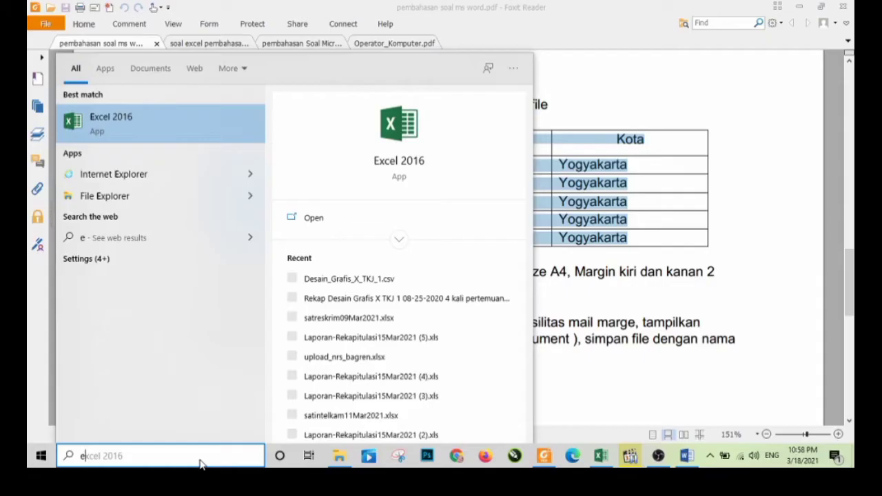
{"action": "left_click", "coordinate": [397, 198]}
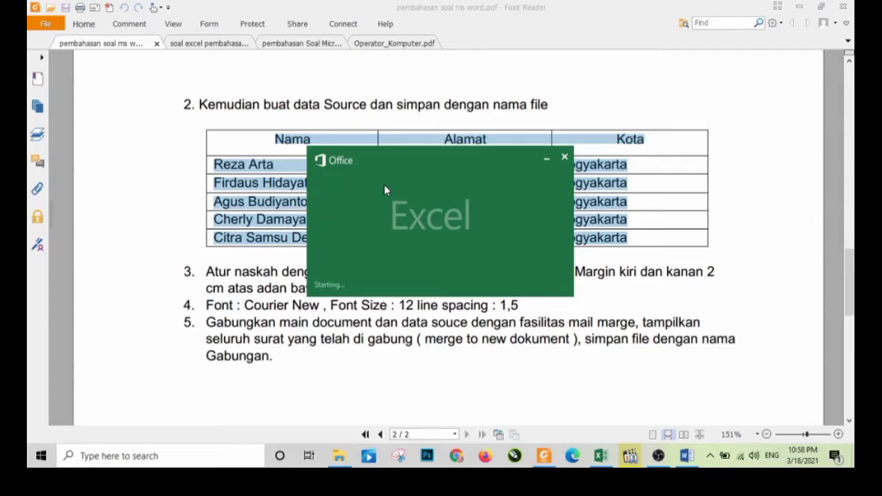
{"action": "key", "text": "ctrl+v"}
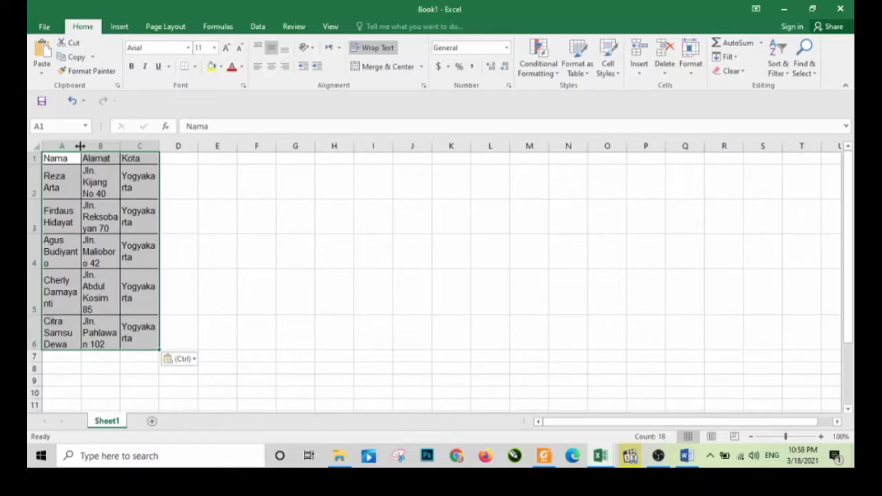
{"action": "left_click_drag", "start_coordinate": [80, 146], "coordinate": [384, 146]}
{"action": "left_click_drag", "start_coordinate": [225, 145], "coordinate": [300, 146]}
{"action": "left_click", "coordinate": [259, 184]}
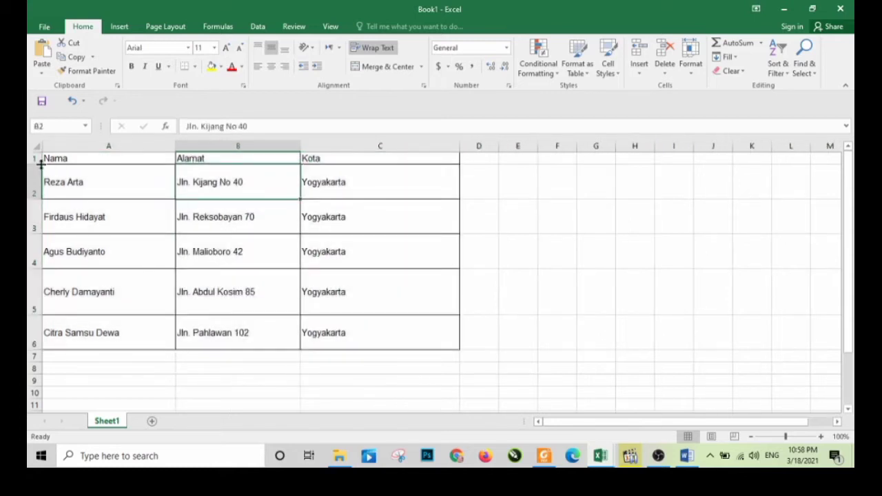
Step: Make header row 1 taller, bold, and filled light blue
{"action": "left_click_drag", "start_coordinate": [36, 163], "coordinate": [381, 152]}
{"action": "key", "text": "ctrl+b"}
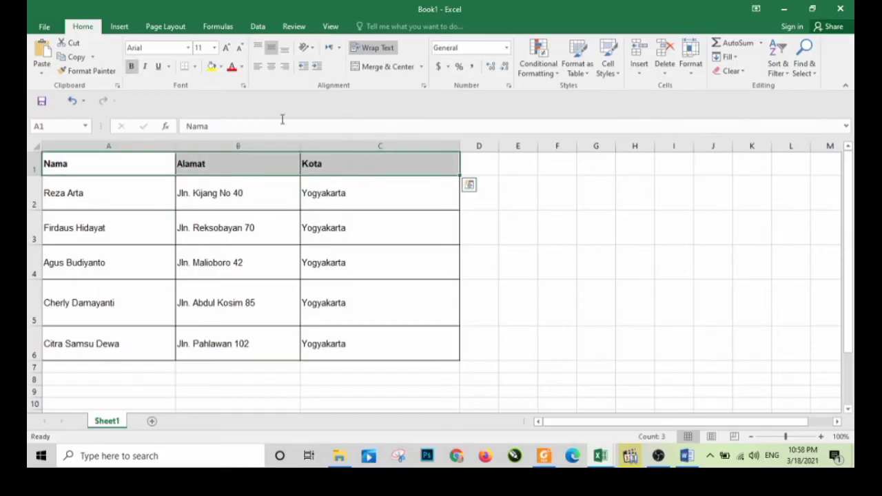
{"action": "left_click", "coordinate": [220, 66]}
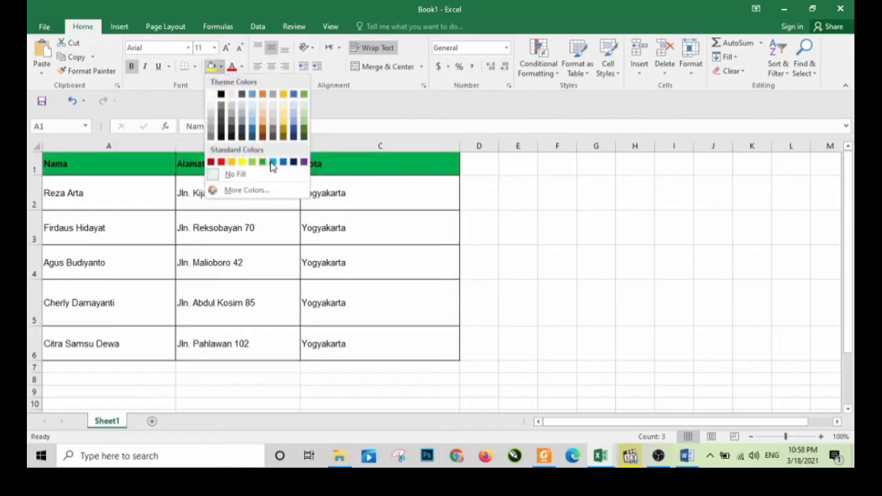
{"action": "left_click", "coordinate": [253, 115]}
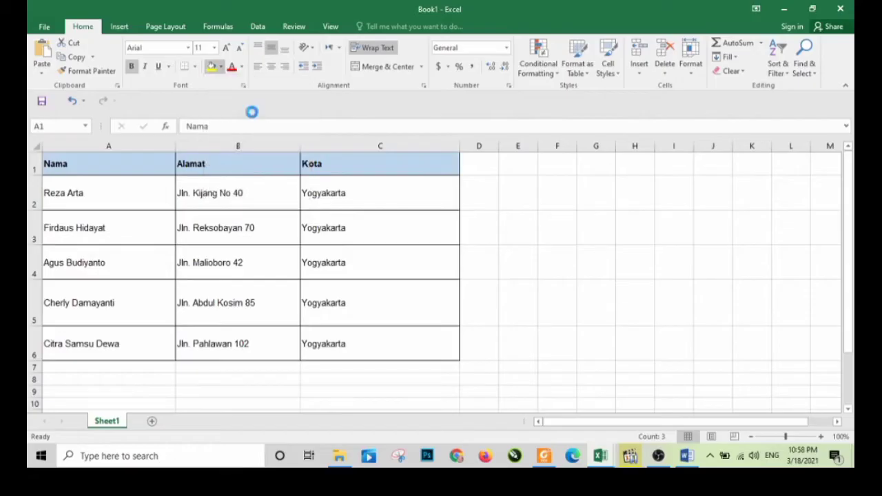
{"action": "left_click", "coordinate": [532, 299]}
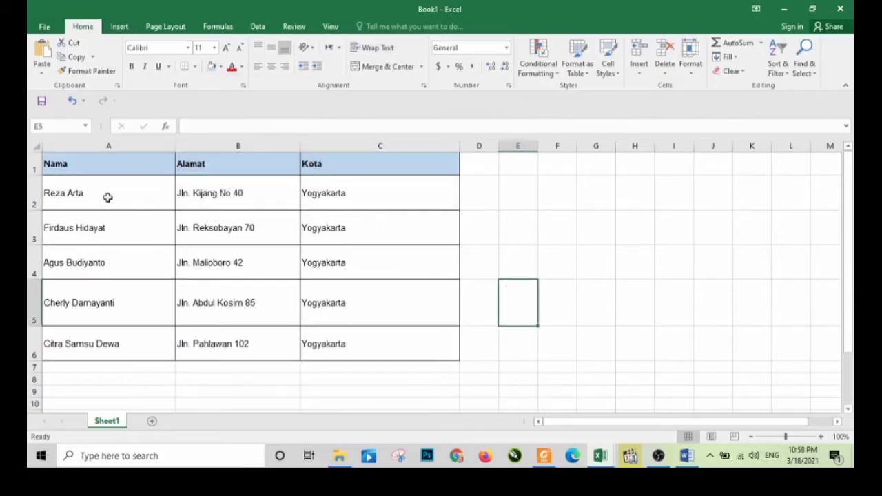
{"action": "left_click_drag", "start_coordinate": [118, 200], "coordinate": [365, 339]}
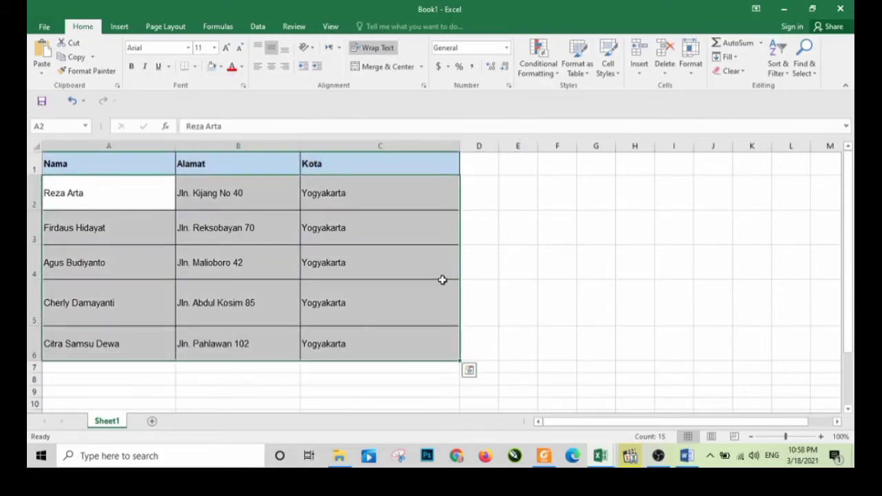
{"action": "left_click", "coordinate": [523, 266]}
{"action": "left_click", "coordinate": [688, 456]}
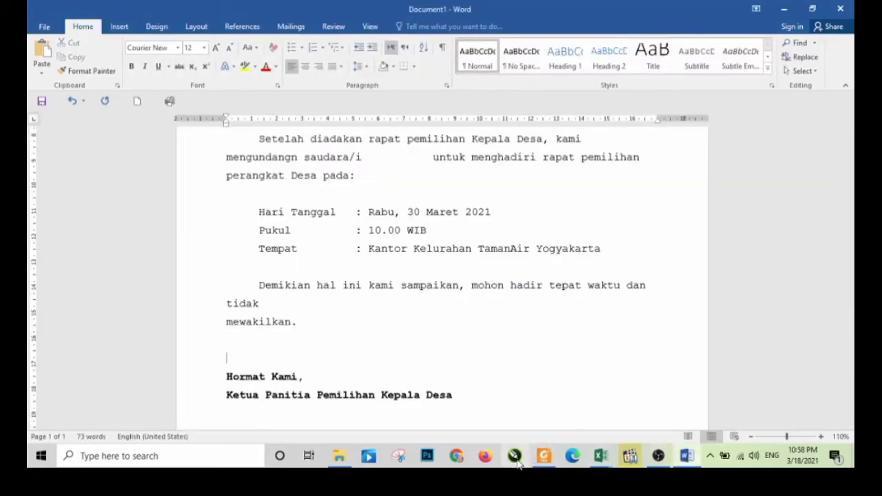
{"action": "left_click", "coordinate": [544, 456]}
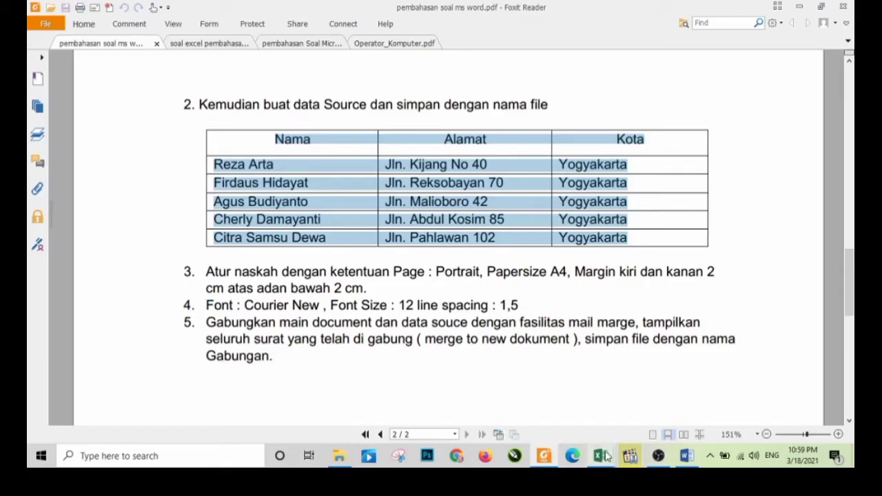
Step: Save Book1 as source_undangan.xlsx in the recent PEMBAHASAN folder
{"action": "mouse_move", "coordinate": [606, 456]}
{"action": "left_click", "coordinate": [652, 413]}
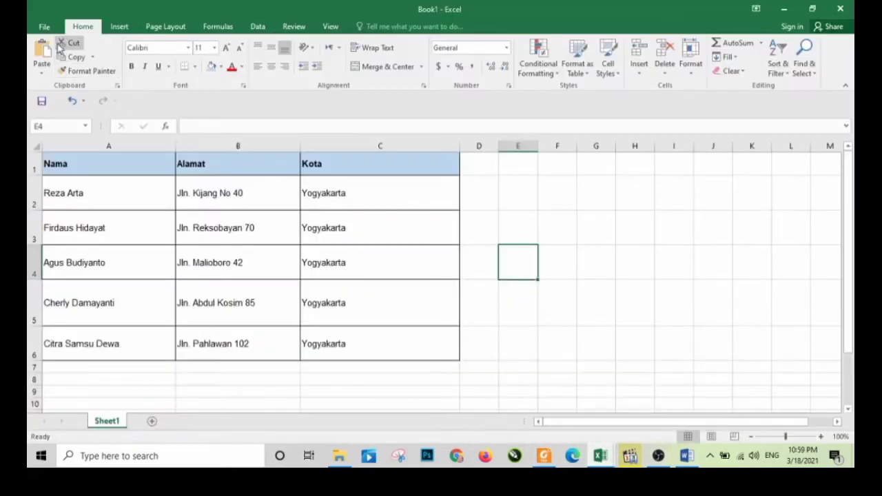
{"action": "left_click", "coordinate": [44, 27]}
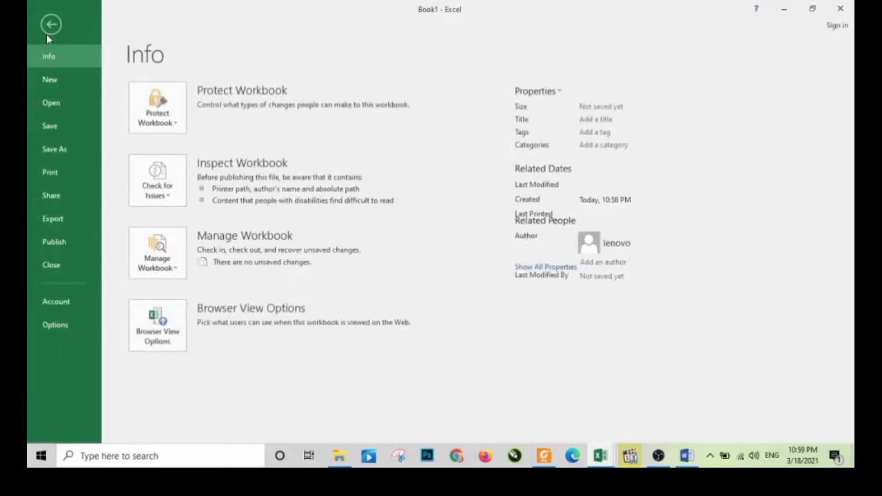
{"action": "left_click", "coordinate": [74, 148]}
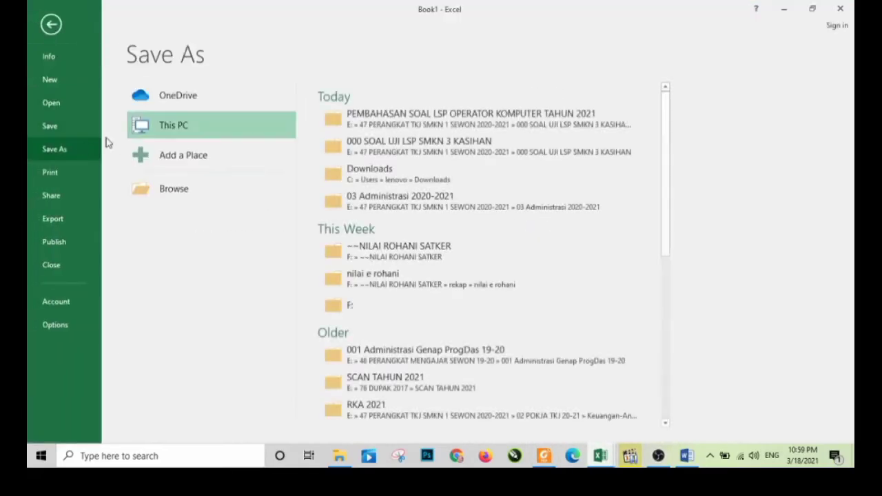
{"action": "left_click", "coordinate": [374, 125]}
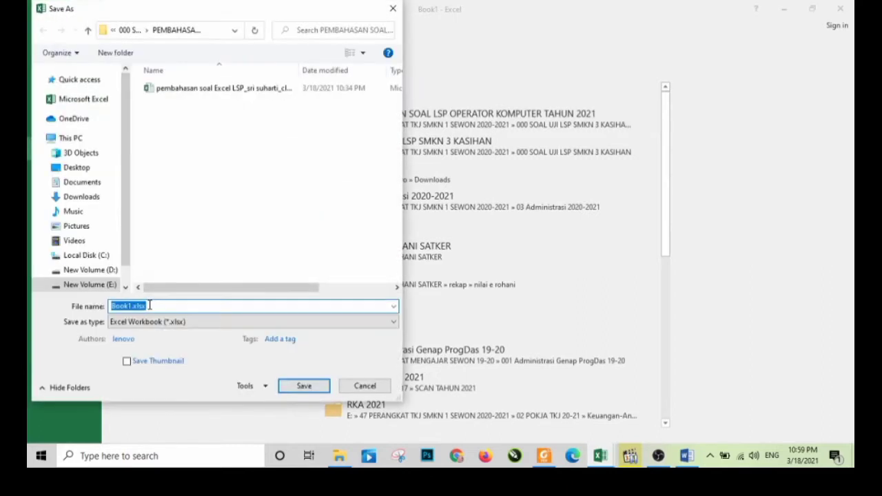
{"action": "type", "text": "source_undangan"}
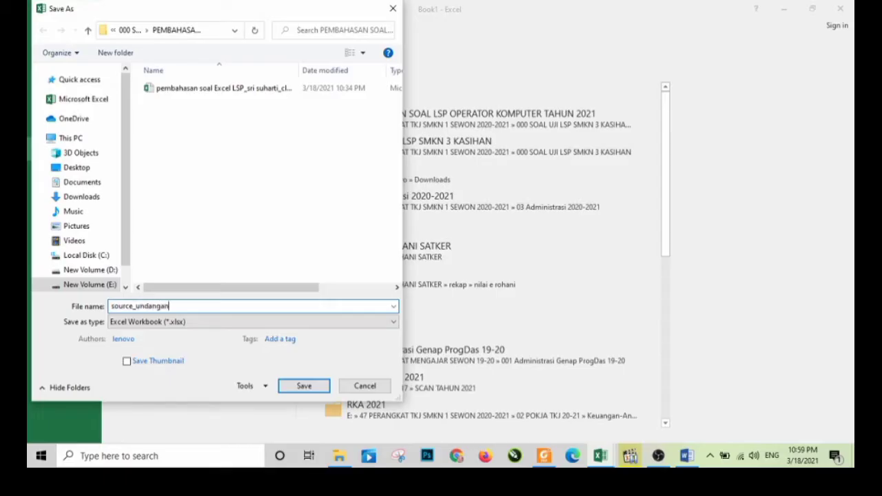
{"action": "key", "text": "Return"}
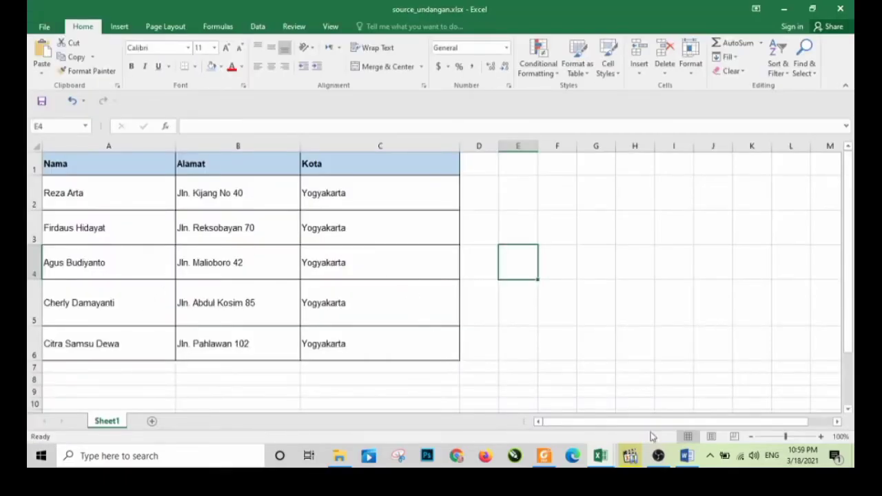
Step: In the Word letter, launch the Step-by-Step Mail Merge Wizard from the Mailings tab
{"action": "left_click", "coordinate": [686, 455]}
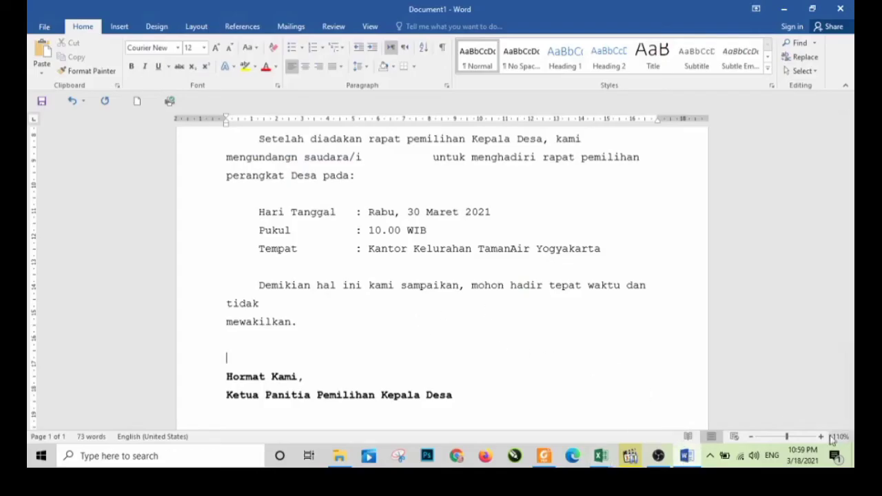
{"action": "scroll", "coordinate": [614, 316], "scroll_direction": "up", "scroll_amount": 3}
{"action": "scroll", "coordinate": [398, 221], "scroll_direction": "up", "scroll_amount": 1}
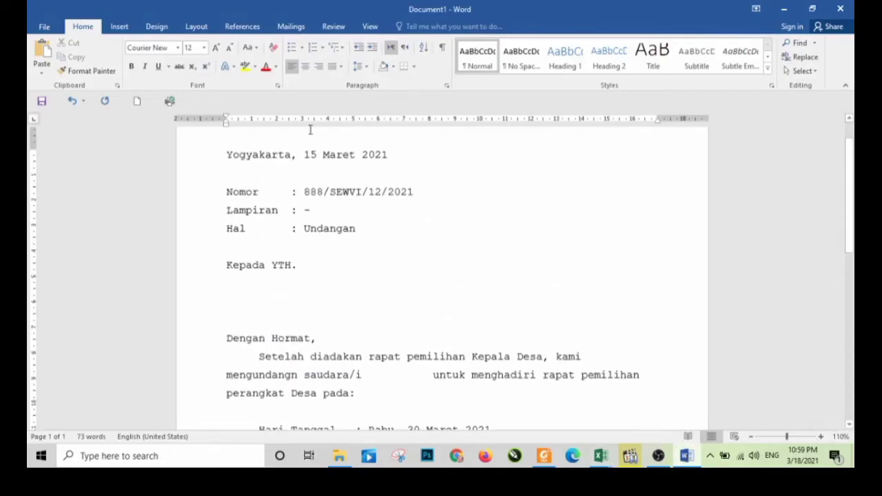
{"action": "left_click", "coordinate": [288, 27]}
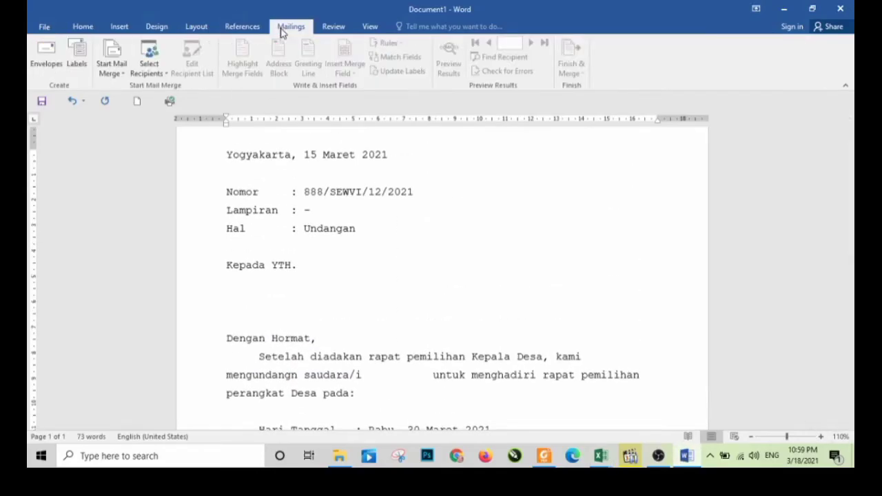
{"action": "left_click", "coordinate": [124, 74]}
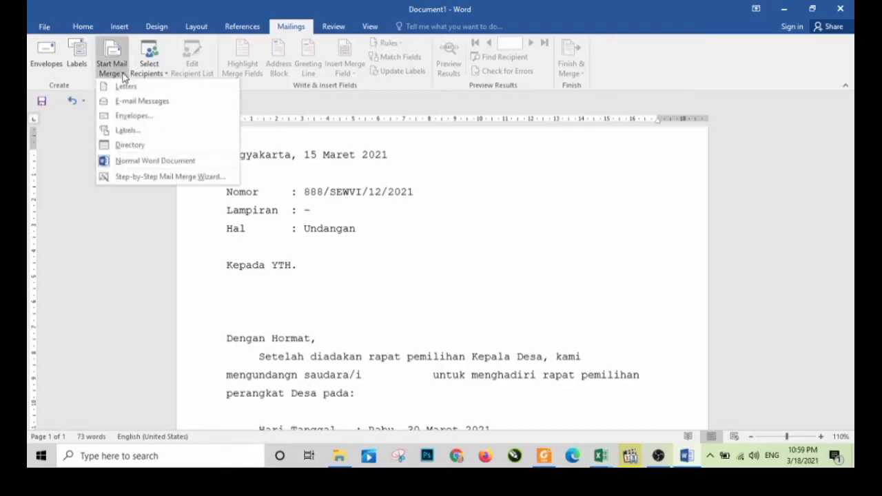
{"action": "left_click", "coordinate": [146, 176]}
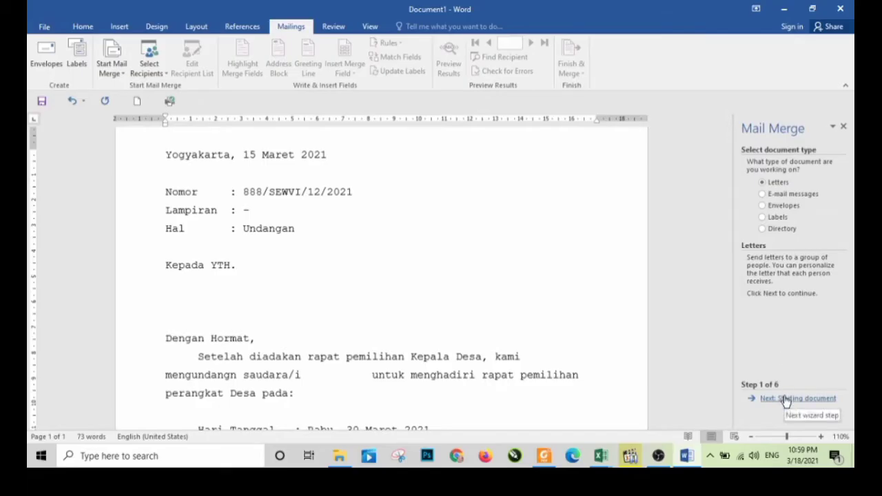
Step: Advance the wizard to recipient selection and browse for an existing list
{"action": "left_click", "coordinate": [786, 399]}
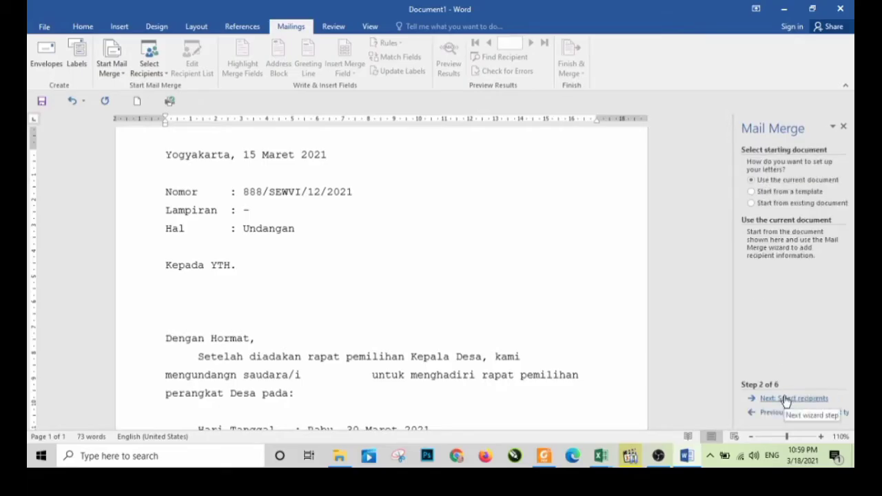
{"action": "left_click", "coordinate": [786, 399]}
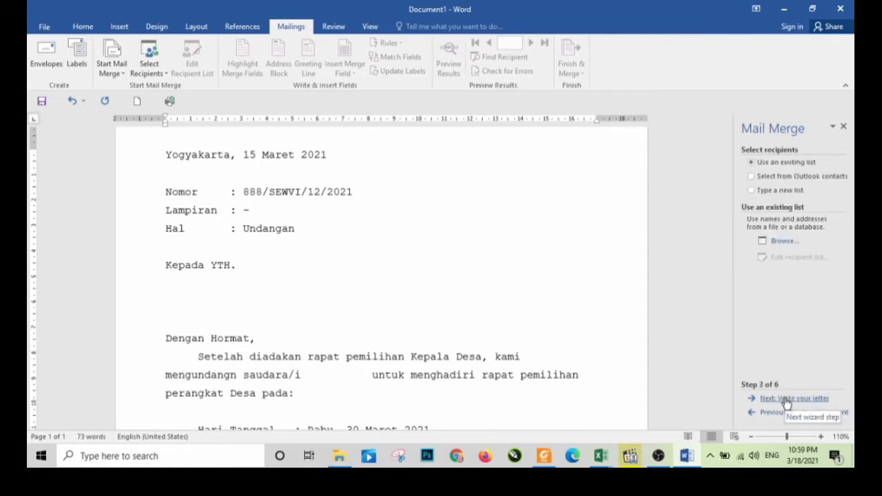
{"action": "left_click", "coordinate": [779, 242]}
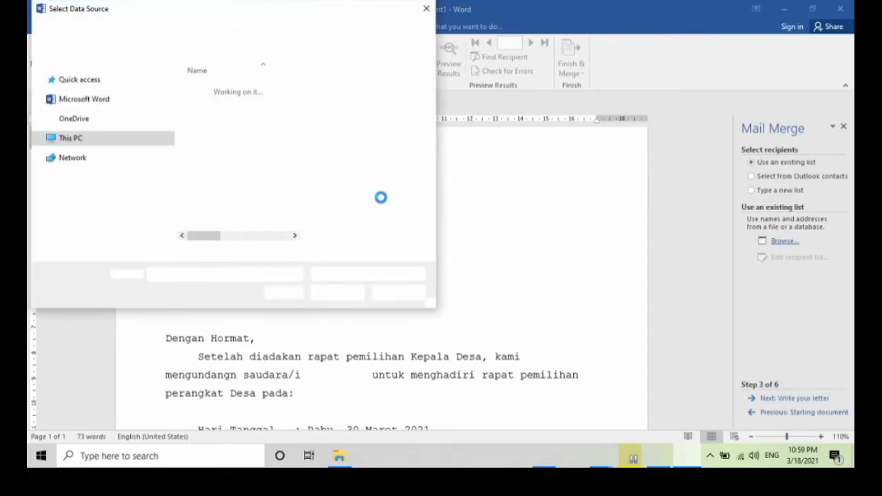
Step: Pick source_undangan.xlsx on drive E, accept Sheet1$, and keep all five recipients
{"action": "left_click_drag", "start_coordinate": [171, 158], "coordinate": [170, 177]}
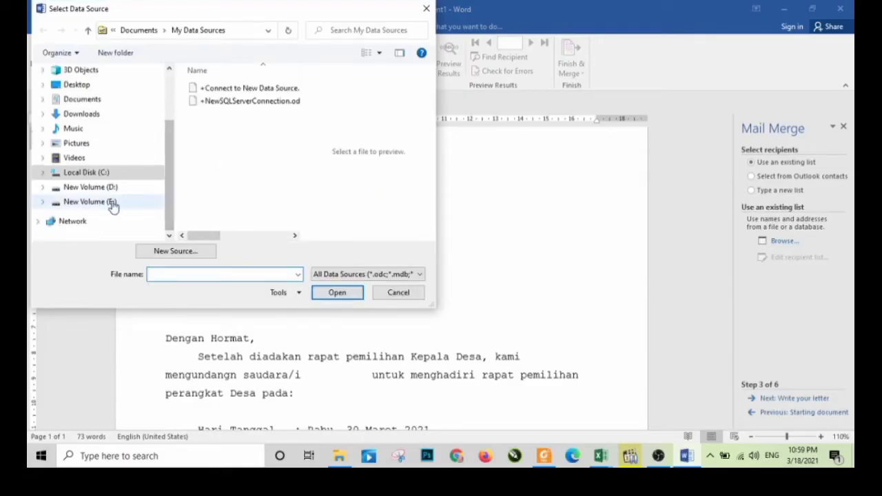
{"action": "left_click", "coordinate": [112, 202]}
{"action": "double_click", "coordinate": [262, 89]}
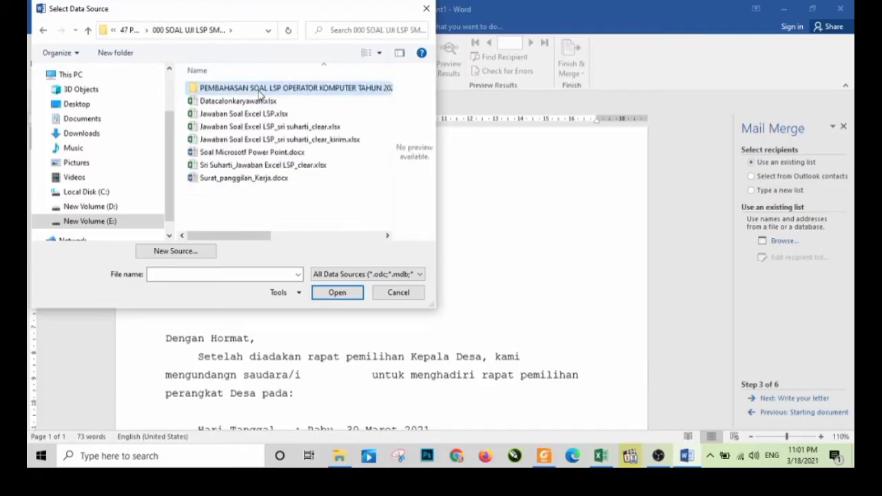
{"action": "double_click", "coordinate": [260, 89]}
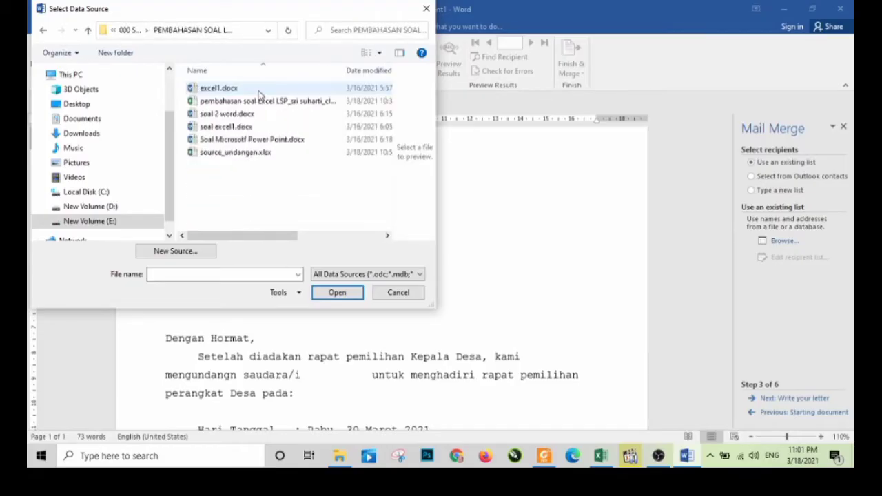
{"action": "left_click", "coordinate": [260, 155]}
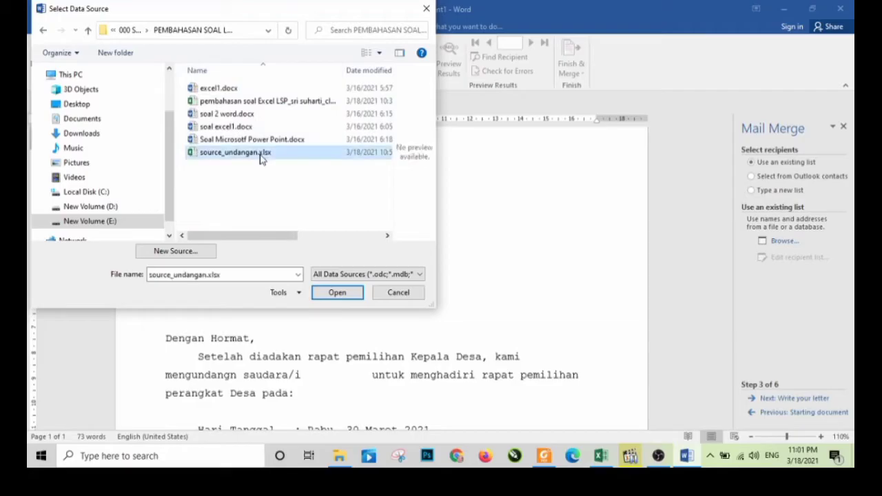
{"action": "left_click", "coordinate": [325, 295]}
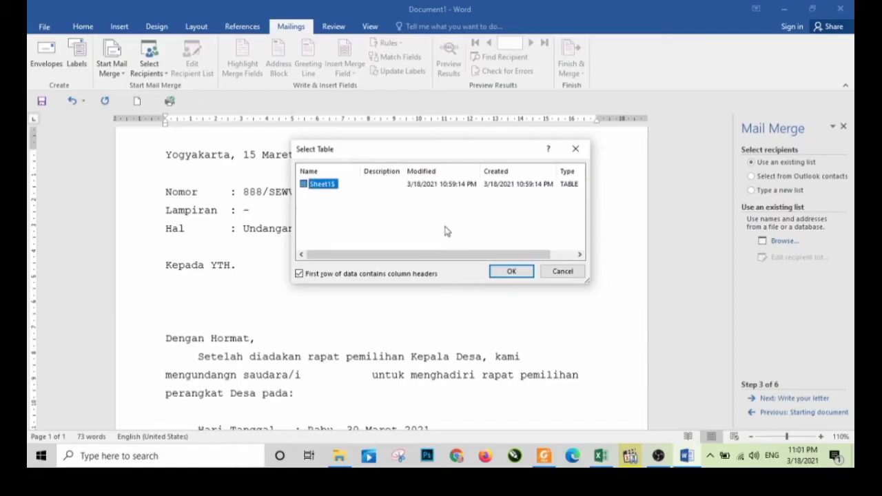
{"action": "left_click", "coordinate": [500, 274]}
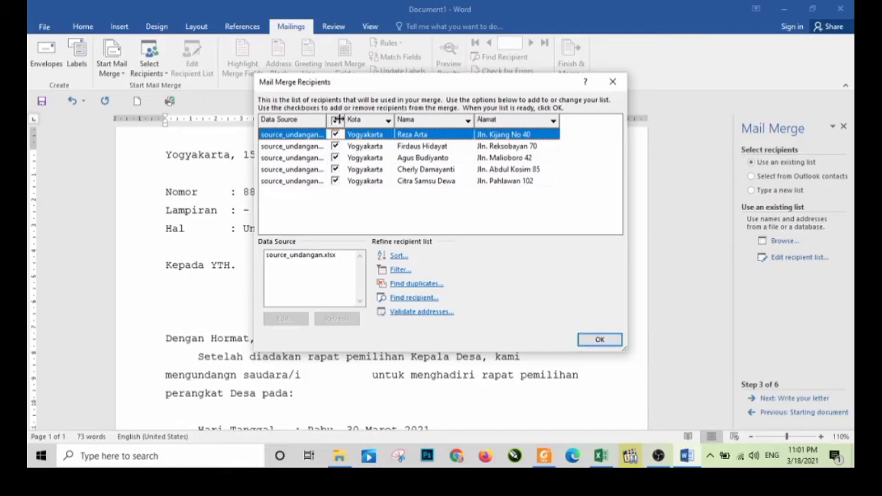
{"action": "left_click", "coordinate": [605, 341]}
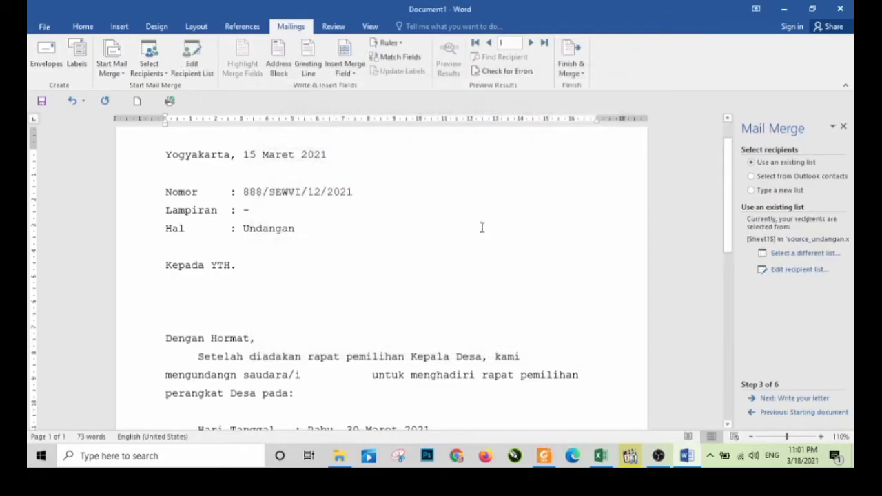
{"action": "scroll", "coordinate": [503, 250], "scroll_direction": "down", "scroll_amount": 1}
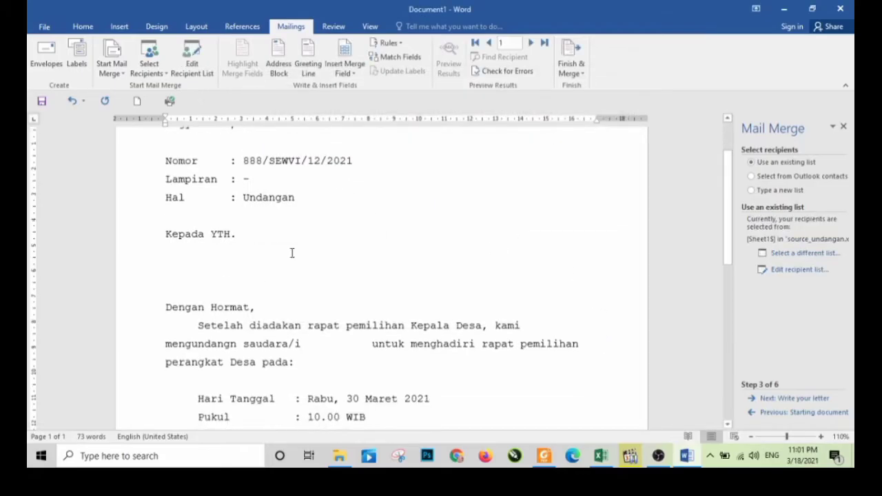
Step: Scroll the exercise PDF to page 1's sample letter showing <<Nama>>, <<Alamat>> and <<Kota>>
{"action": "left_click", "coordinate": [544, 455]}
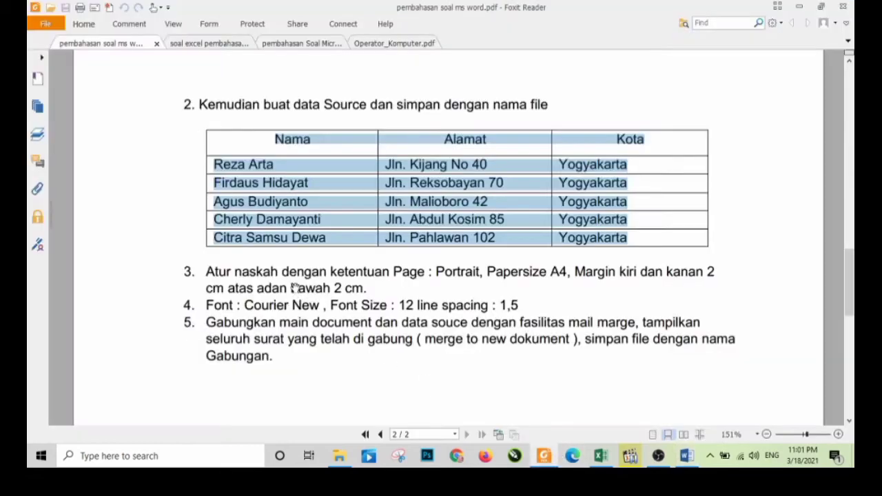
{"action": "scroll", "coordinate": [306, 292], "scroll_direction": "up", "scroll_amount": 10}
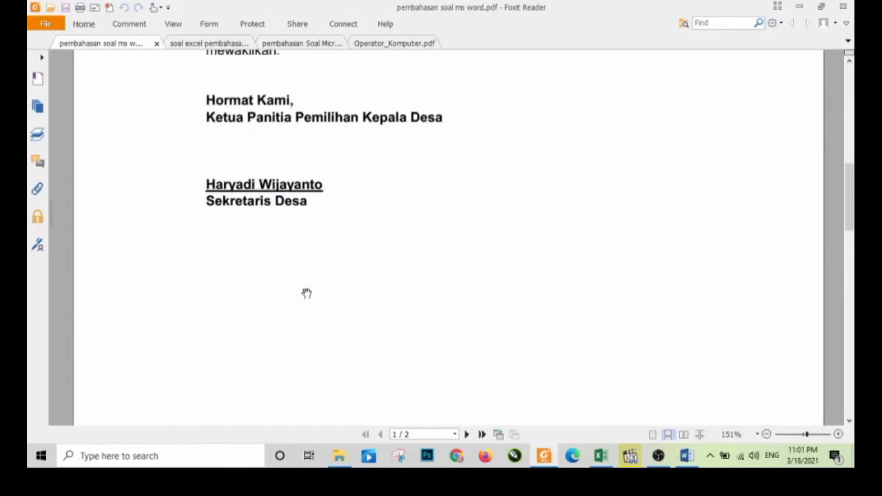
{"action": "scroll", "coordinate": [306, 292], "scroll_direction": "up", "scroll_amount": 6}
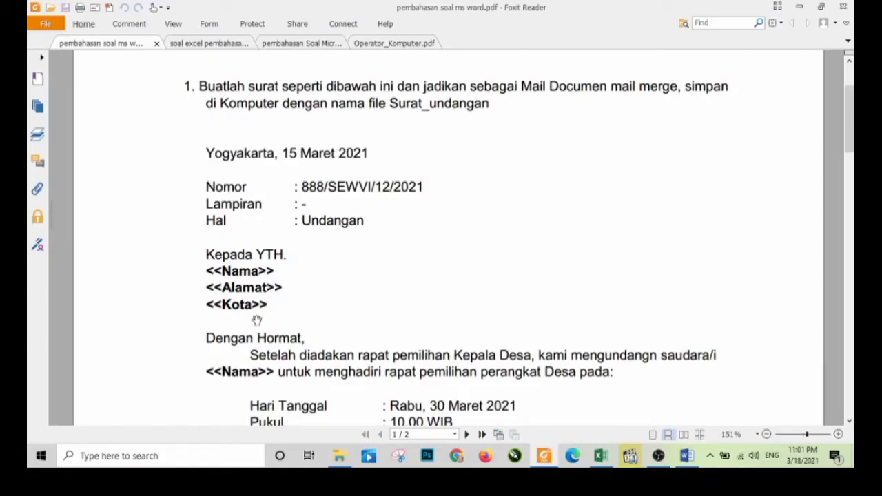
Step: Insert the Nama, Alamat and Kota merge fields on separate lines under Kepada YTH
{"action": "left_click", "coordinate": [685, 456]}
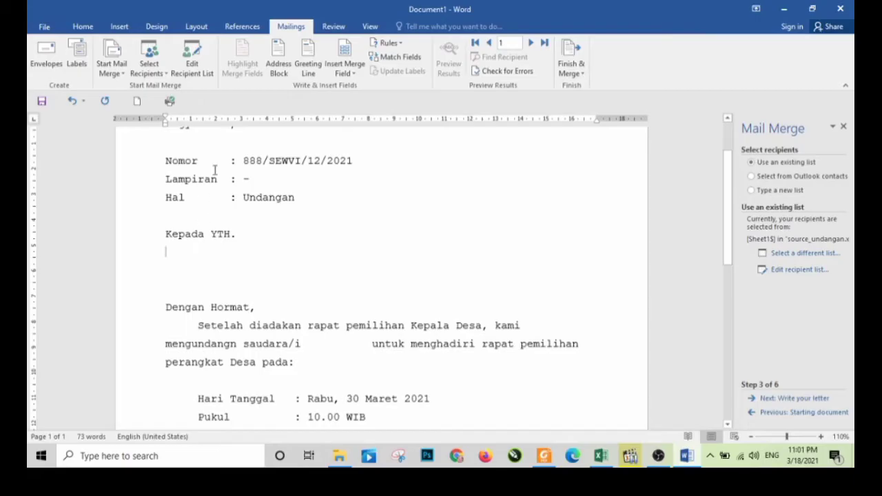
{"action": "left_click", "coordinate": [345, 70]}
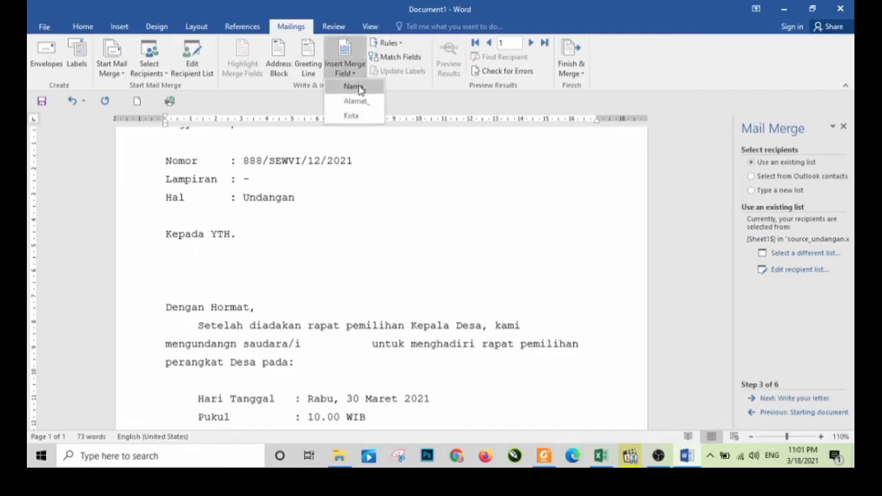
{"action": "left_click", "coordinate": [353, 86]}
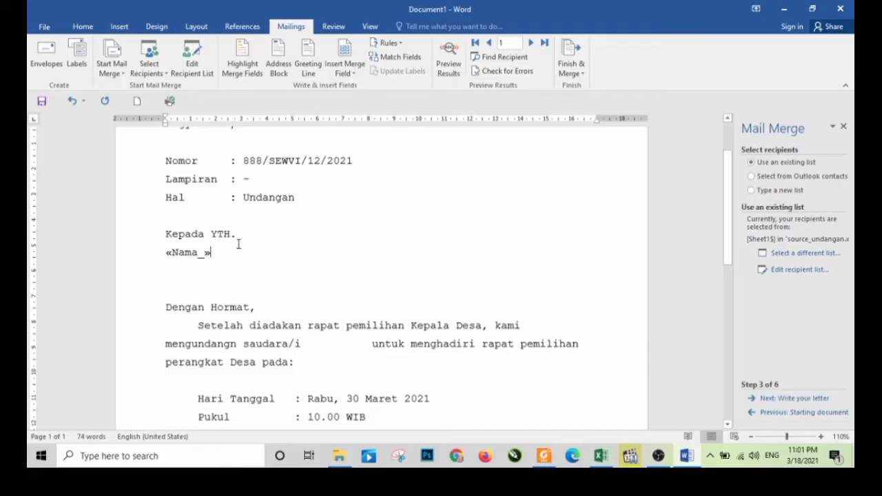
{"action": "key", "text": "Return"}
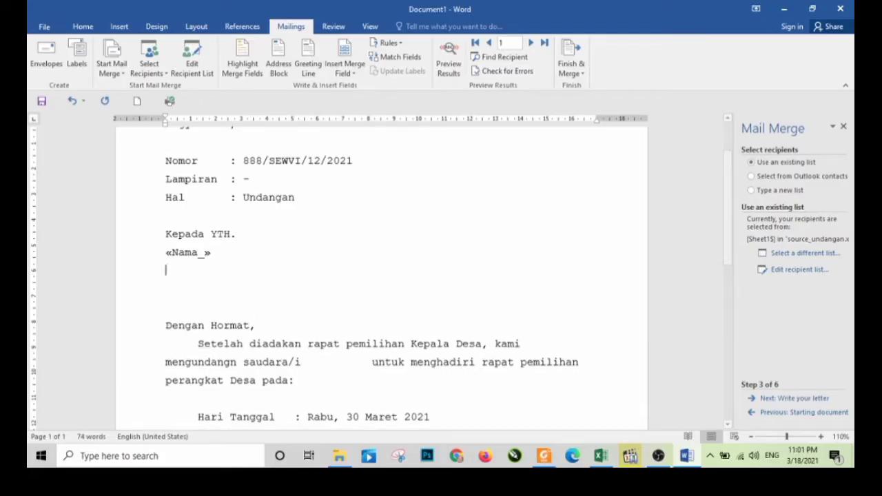
{"action": "left_click", "coordinate": [353, 69]}
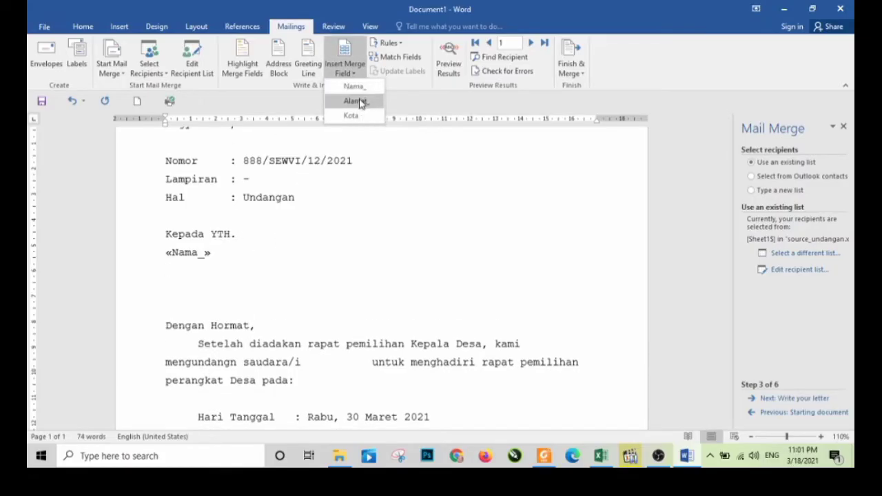
{"action": "left_click", "coordinate": [355, 101]}
{"action": "key", "text": "Return"}
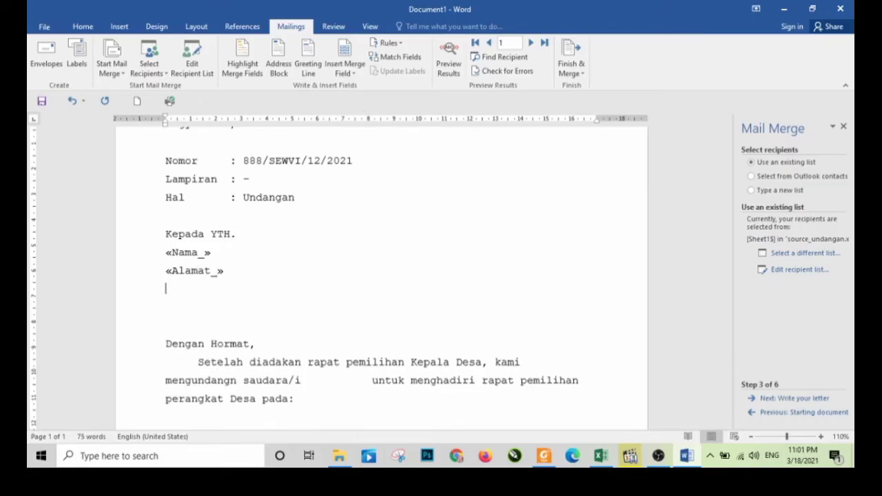
{"action": "left_click", "coordinate": [353, 72]}
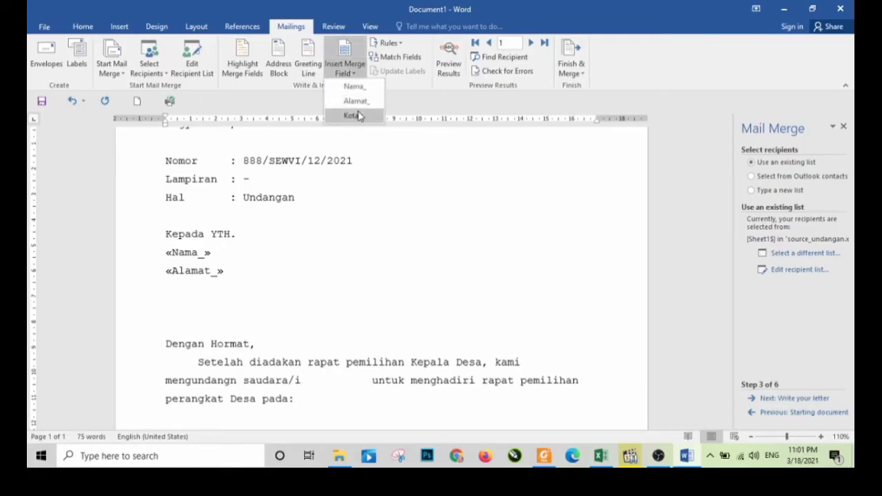
{"action": "left_click", "coordinate": [358, 115]}
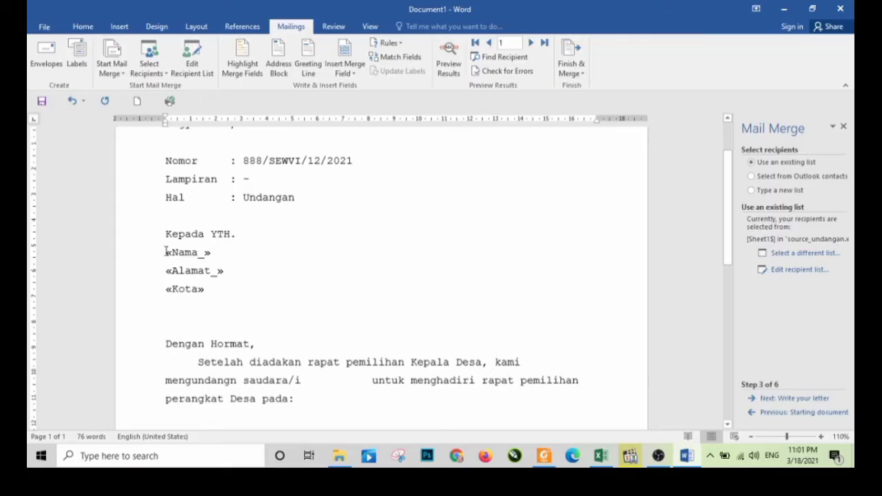
{"action": "left_click_drag", "start_coordinate": [166, 252], "coordinate": [216, 294]}
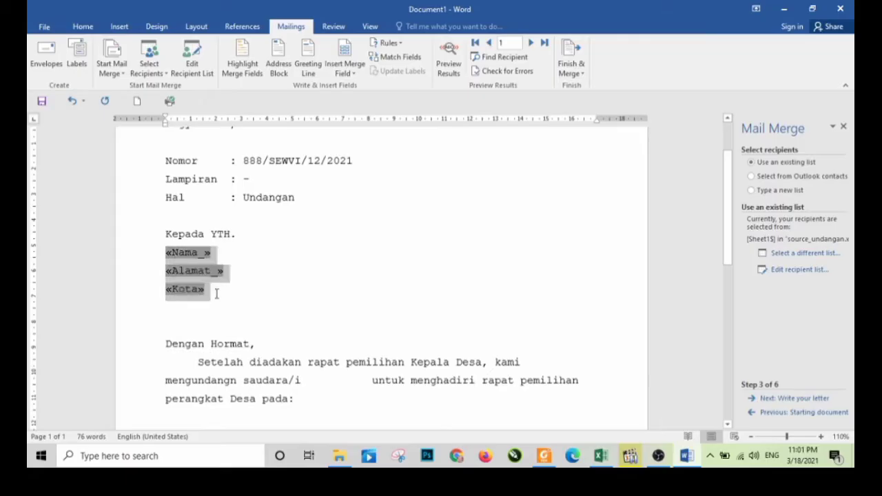
{"action": "left_click", "coordinate": [321, 301]}
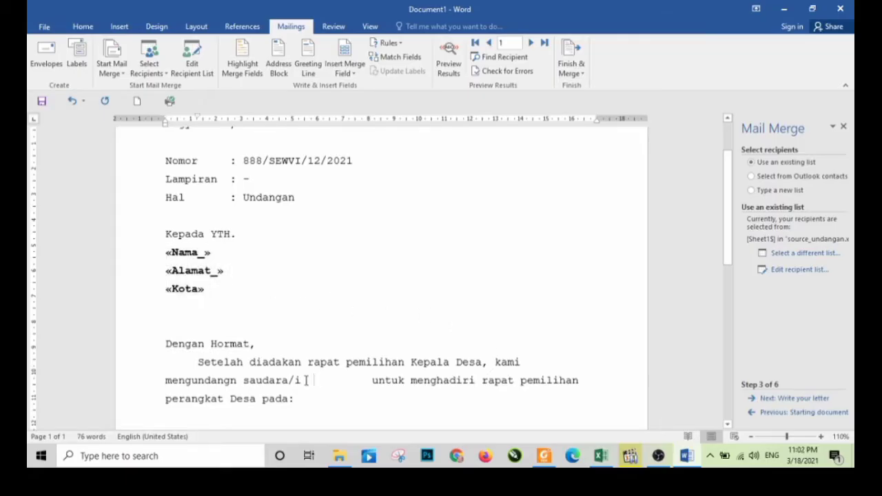
Step: Insert the Nama merge field after 'saudara/i' in the letter's paragraph
{"action": "left_click", "coordinate": [346, 72]}
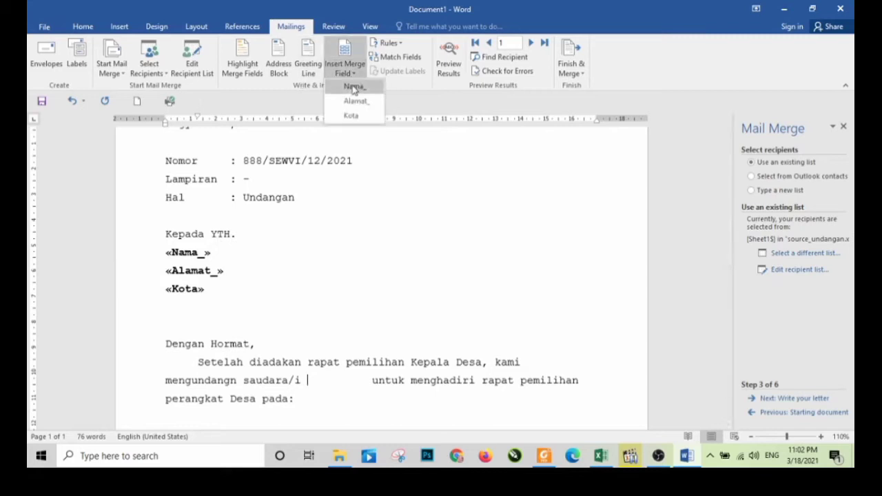
{"action": "left_click", "coordinate": [353, 87]}
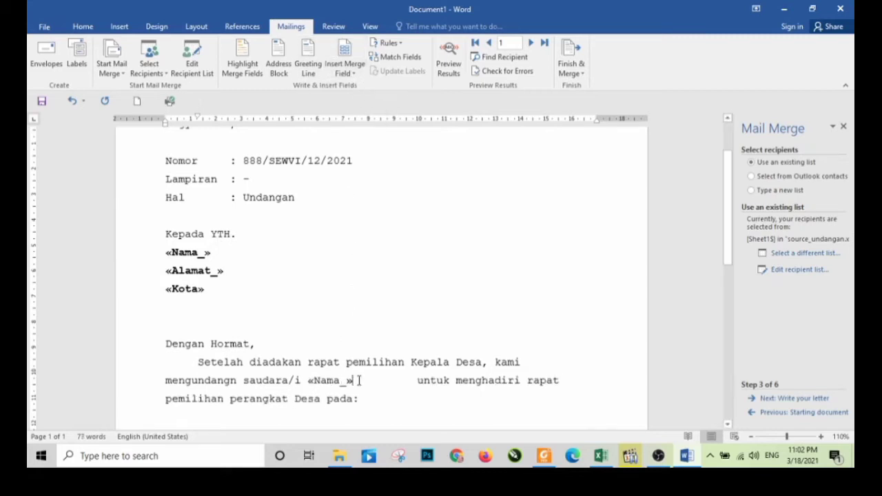
{"action": "left_click_drag", "start_coordinate": [359, 380], "coordinate": [319, 376]}
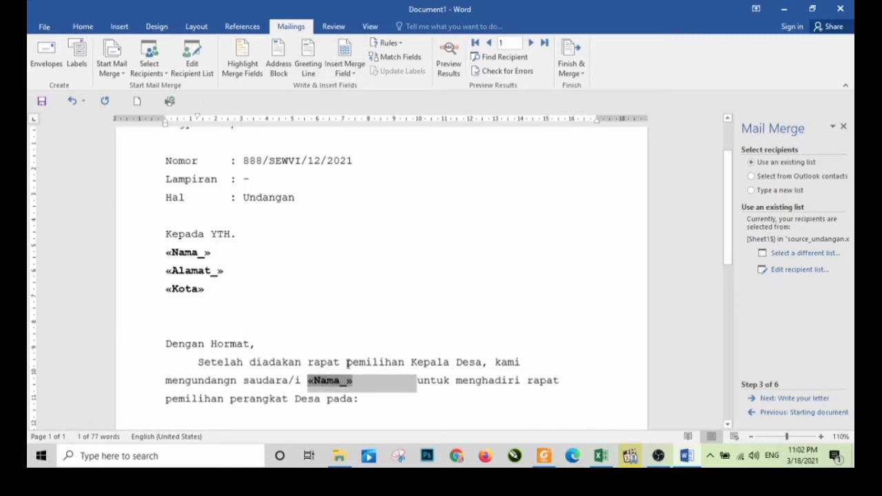
{"action": "left_click", "coordinate": [516, 309]}
{"action": "scroll", "coordinate": [489, 324], "scroll_direction": "down", "scroll_amount": 3}
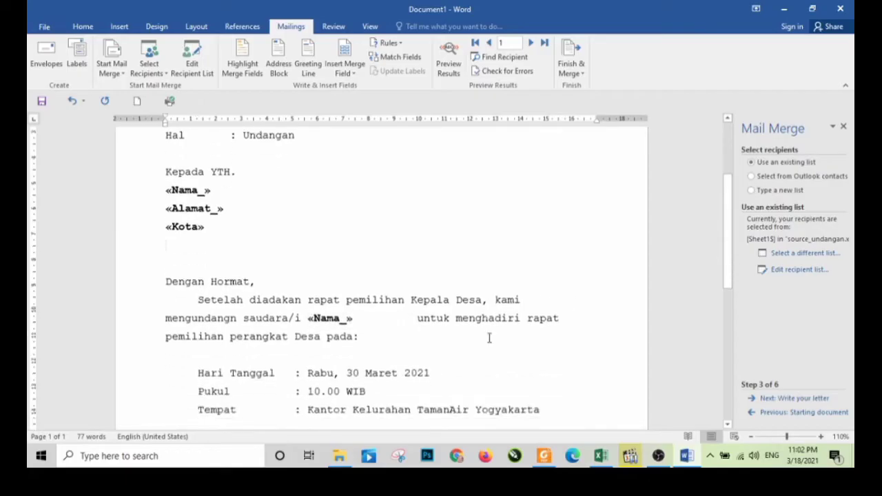
Step: Compare the letter with the exercise PDF, then advance the wizard to Step 5 preview
{"action": "left_click", "coordinate": [544, 463]}
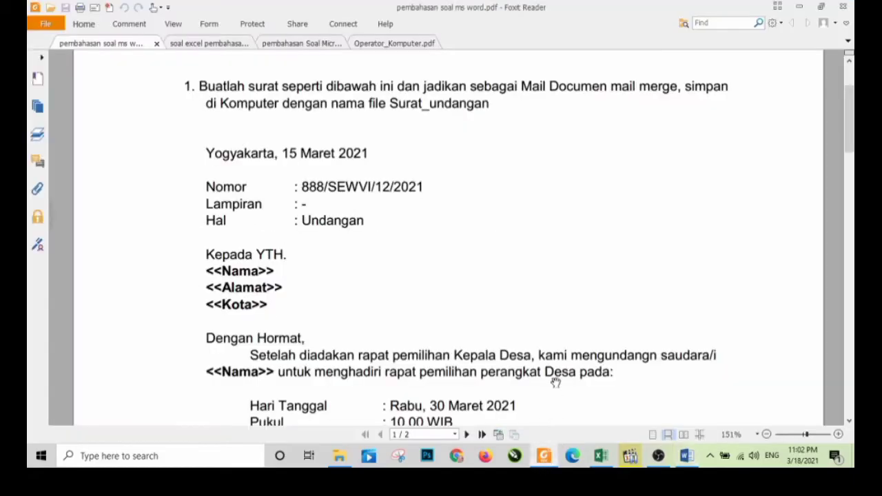
{"action": "scroll", "coordinate": [555, 382], "scroll_direction": "down", "scroll_amount": 2}
{"action": "scroll", "coordinate": [556, 382], "scroll_direction": "up", "scroll_amount": 2}
{"action": "scroll", "coordinate": [557, 376], "scroll_direction": "down", "scroll_amount": 5}
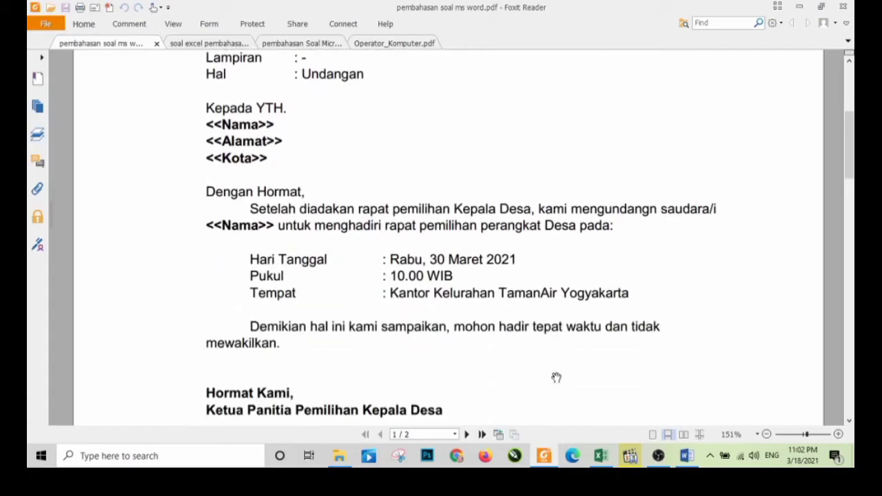
{"action": "scroll", "coordinate": [556, 371], "scroll_direction": "down", "scroll_amount": 4}
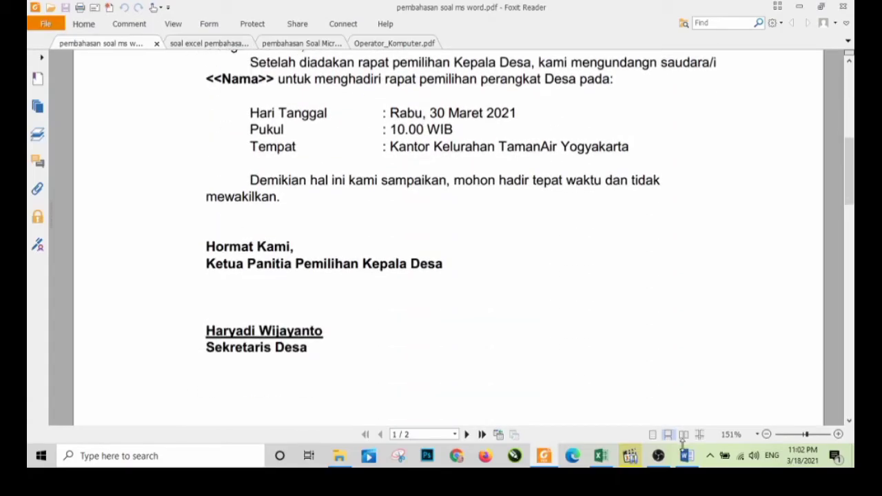
{"action": "left_click", "coordinate": [686, 456]}
{"action": "left_click", "coordinate": [788, 399]}
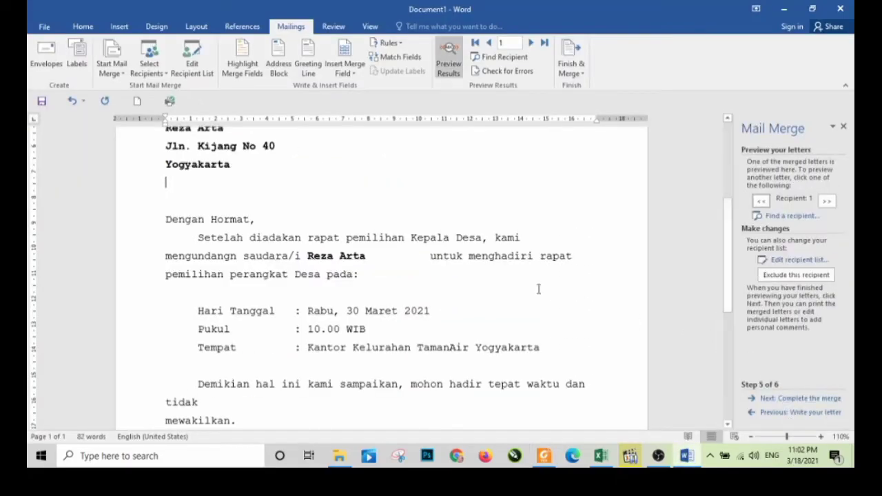
Step: Preview the merged letters for the next four recipients
{"action": "scroll", "coordinate": [422, 266], "scroll_direction": "up", "scroll_amount": 2}
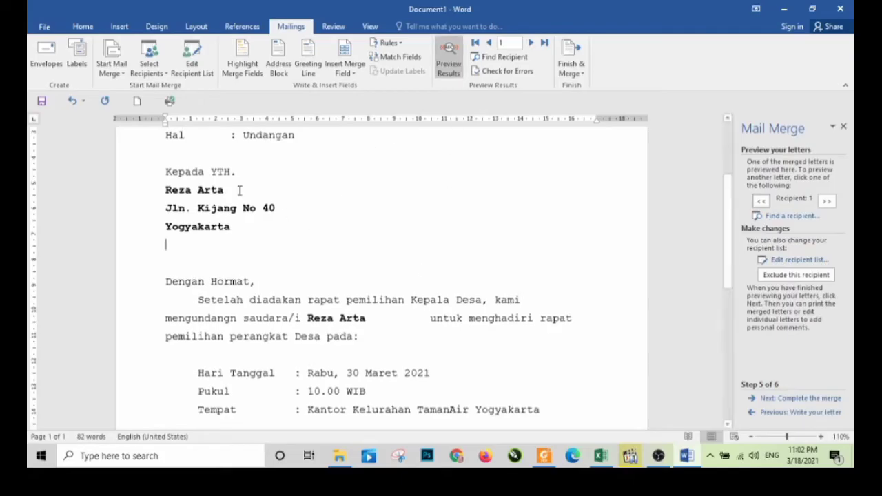
{"action": "scroll", "coordinate": [204, 240], "scroll_direction": "up", "scroll_amount": 1}
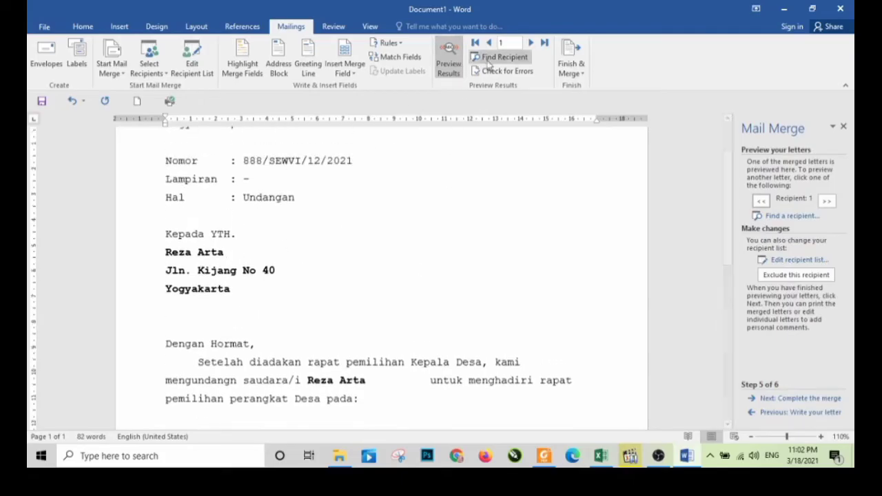
{"action": "left_click", "coordinate": [530, 44]}
{"action": "left_click", "coordinate": [530, 44]}
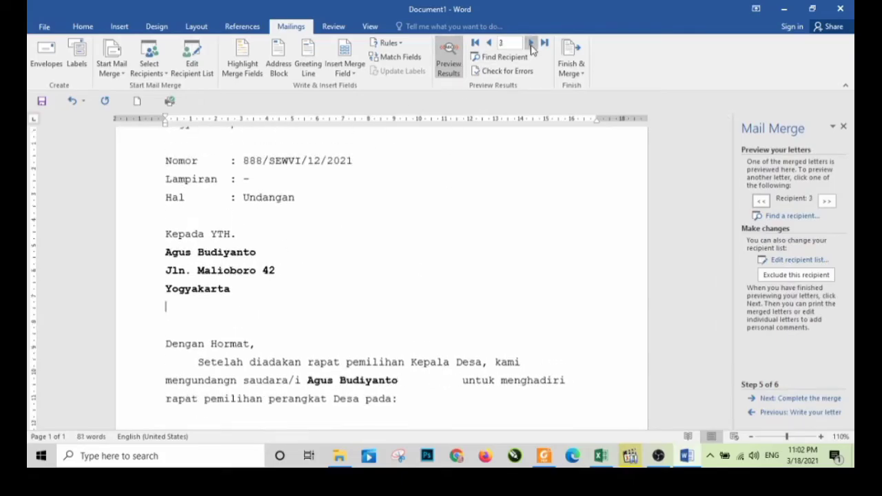
{"action": "left_click", "coordinate": [531, 44]}
{"action": "left_click", "coordinate": [531, 44]}
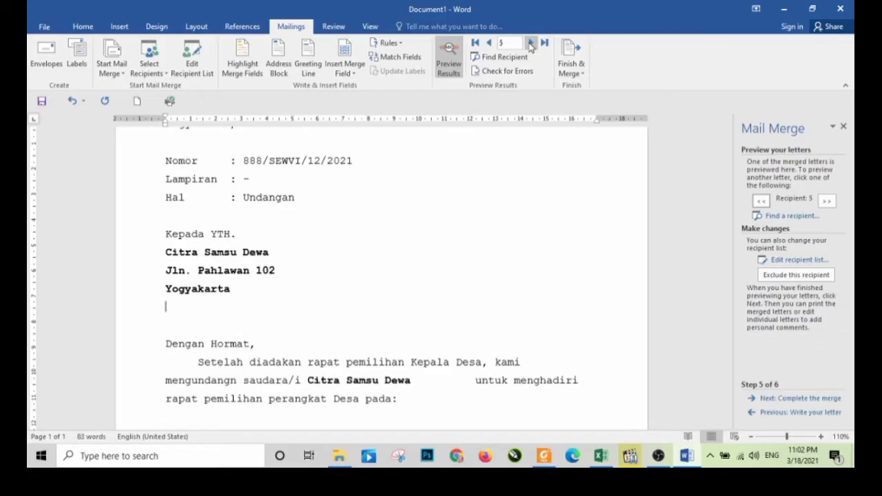
Step: Step back three recipients, check Finish & Merge options, then turn Preview Results off
{"action": "left_click", "coordinate": [449, 62]}
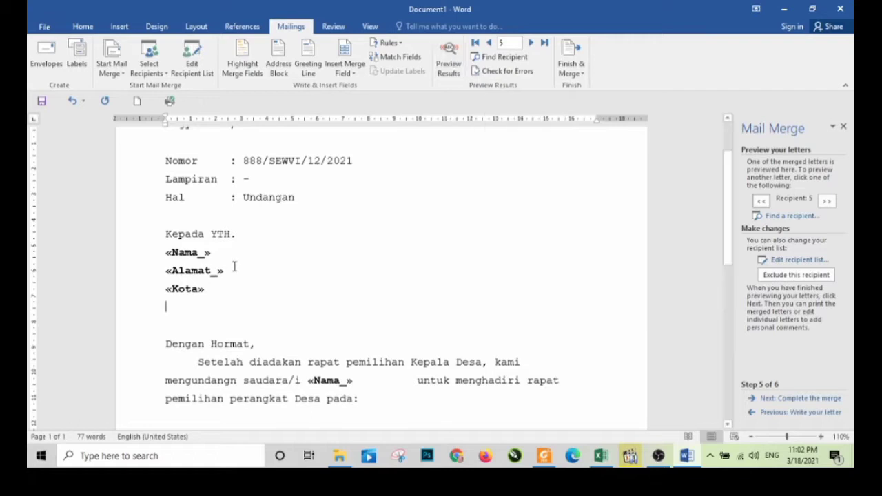
{"action": "left_click", "coordinate": [448, 67]}
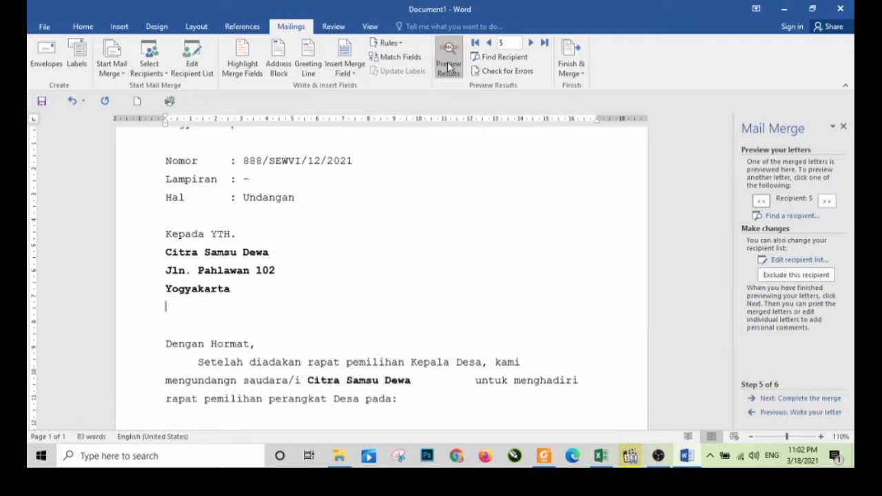
{"action": "left_click", "coordinate": [487, 43]}
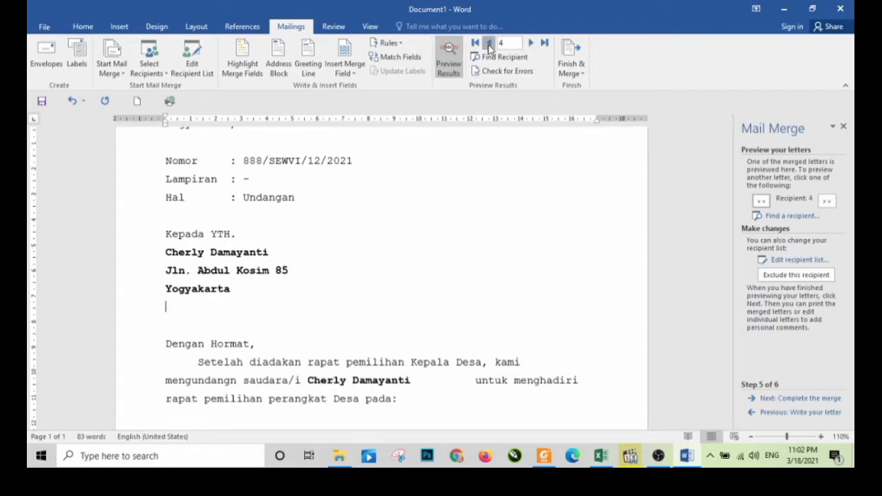
{"action": "left_click", "coordinate": [487, 43]}
{"action": "left_click", "coordinate": [487, 43]}
{"action": "left_click", "coordinate": [487, 43]}
{"action": "scroll", "coordinate": [495, 237], "scroll_direction": "down", "scroll_amount": 1}
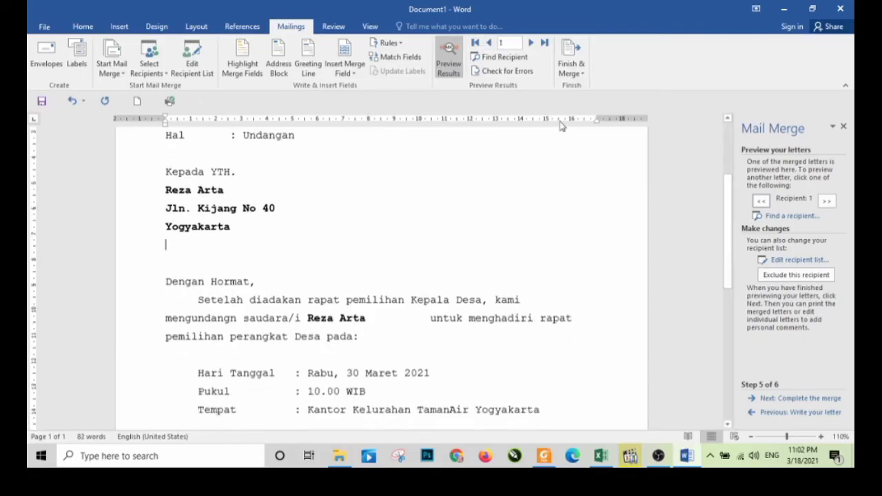
{"action": "left_click", "coordinate": [571, 61]}
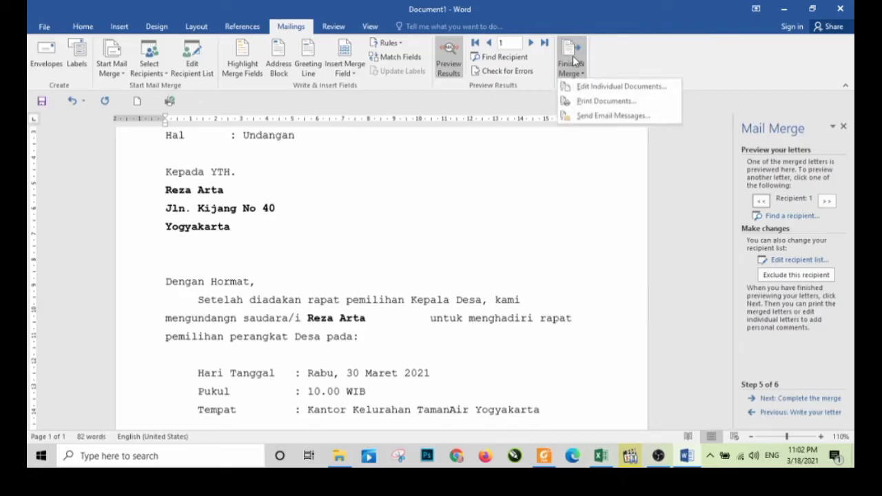
{"action": "left_click", "coordinate": [573, 61]}
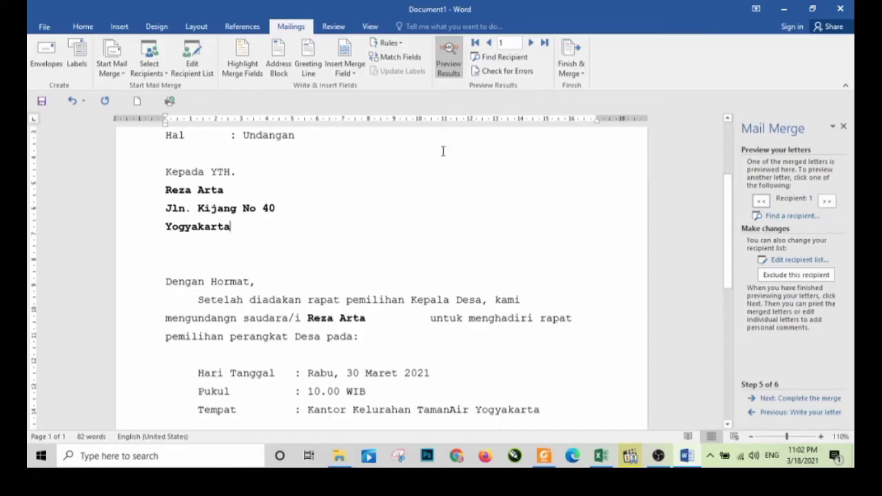
{"action": "left_click", "coordinate": [448, 63]}
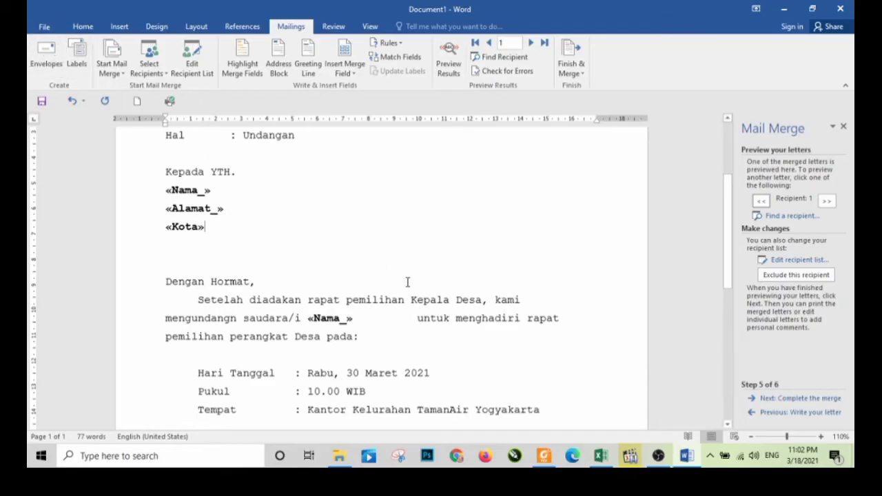
Step: Save the Word letter as 'file undangan.docx' in the 2021 PEMBAHASAN folder
{"action": "left_click", "coordinate": [43, 27]}
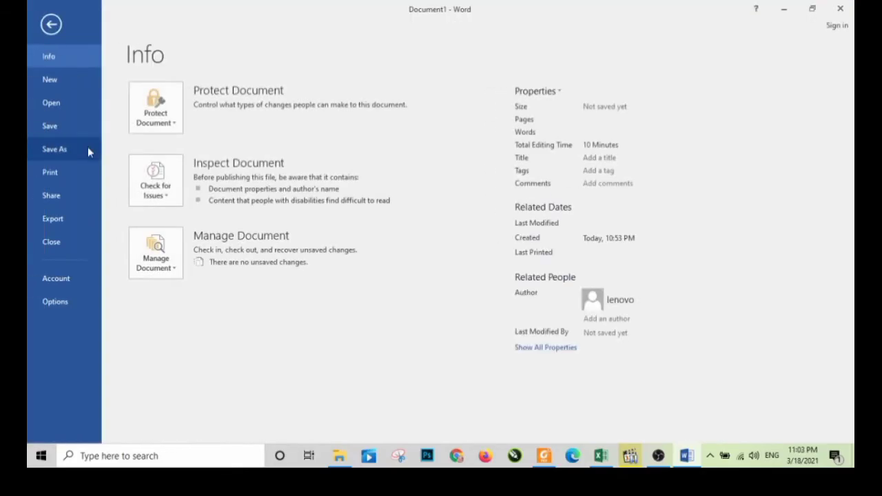
{"action": "left_click", "coordinate": [87, 150]}
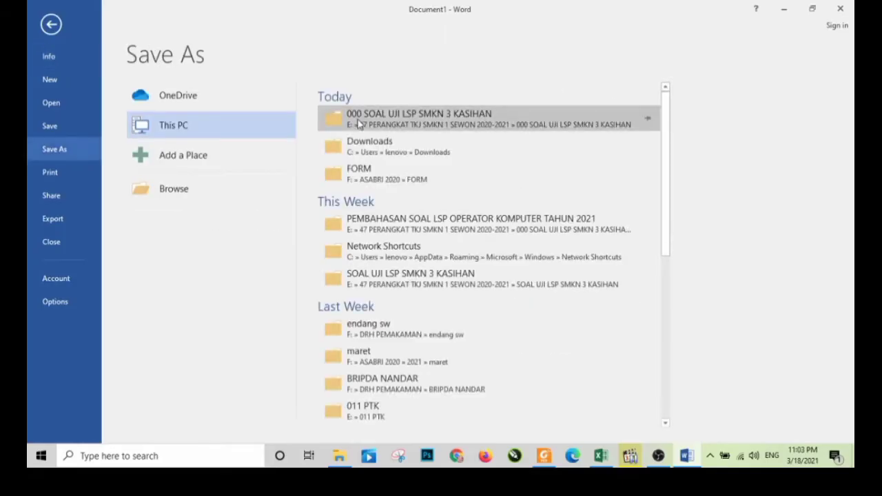
{"action": "left_click", "coordinate": [358, 123]}
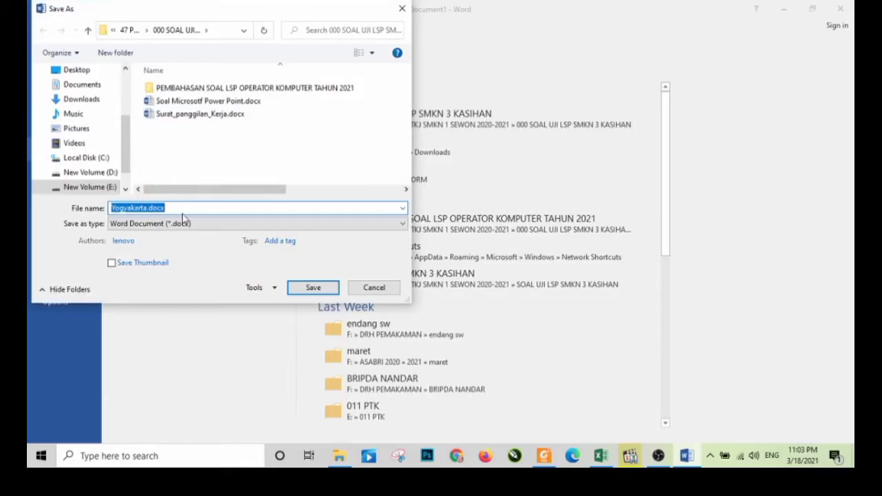
{"action": "type", "text": "fi"}
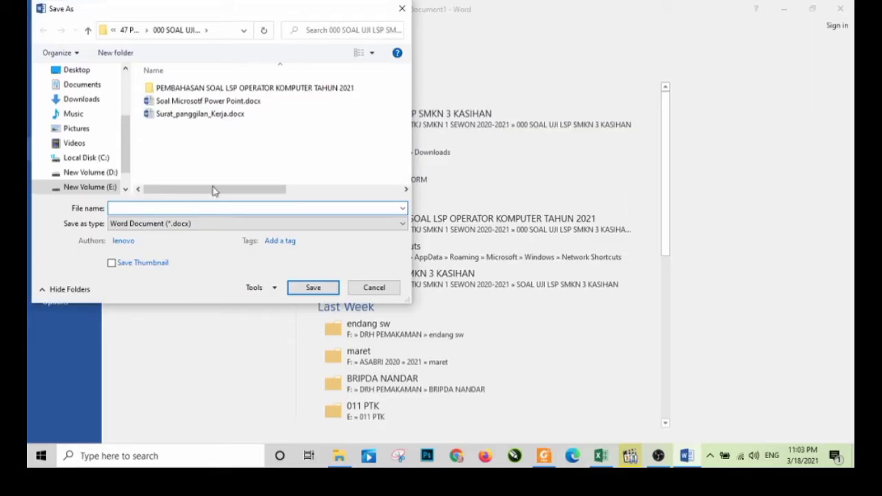
{"action": "double_click", "coordinate": [248, 90]}
{"action": "left_click", "coordinate": [166, 210]}
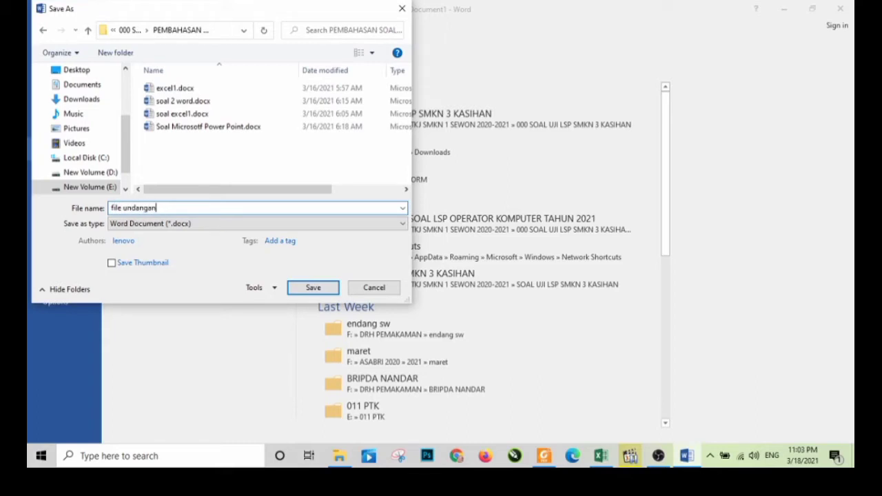
{"action": "key", "text": "Return"}
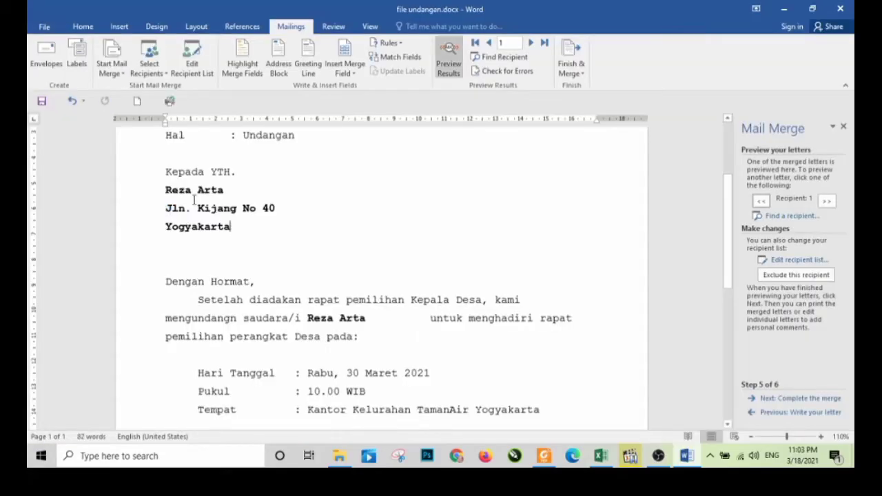
Step: Preview the merged letter for the second recipient
{"action": "scroll", "coordinate": [359, 215], "scroll_direction": "up", "scroll_amount": 2}
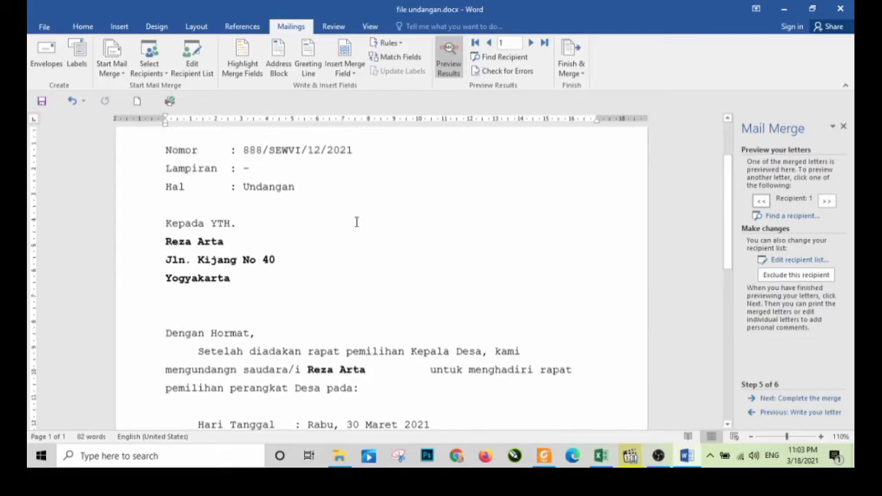
{"action": "left_click", "coordinate": [448, 58]}
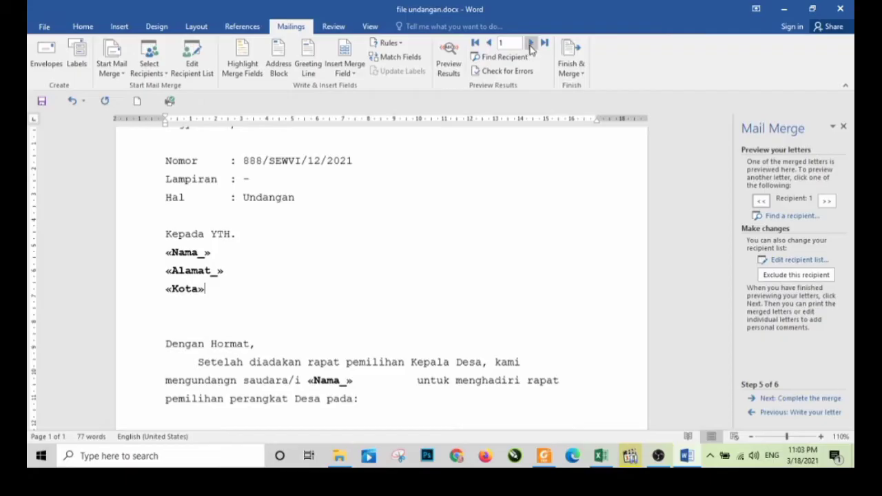
{"action": "left_click", "coordinate": [530, 44]}
{"action": "left_click", "coordinate": [448, 59]}
{"action": "scroll", "coordinate": [338, 224], "scroll_direction": "down", "scroll_amount": 2}
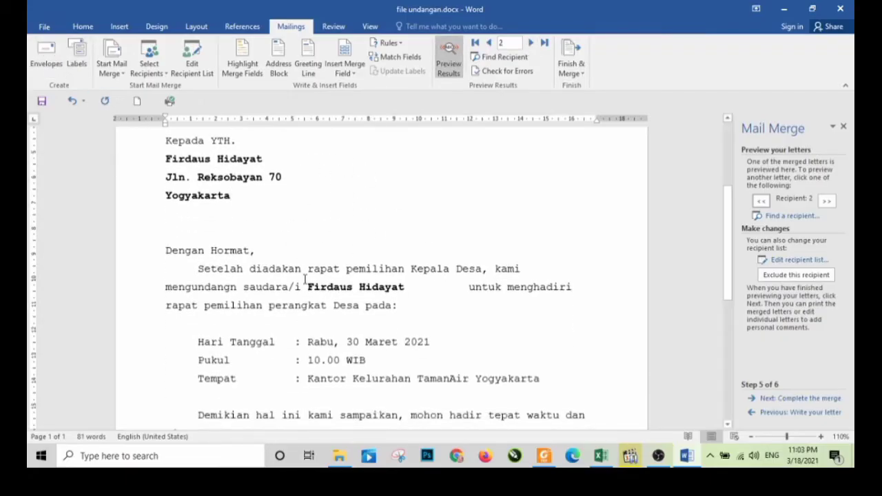
{"action": "scroll", "coordinate": [320, 275], "scroll_direction": "up", "scroll_amount": 1}
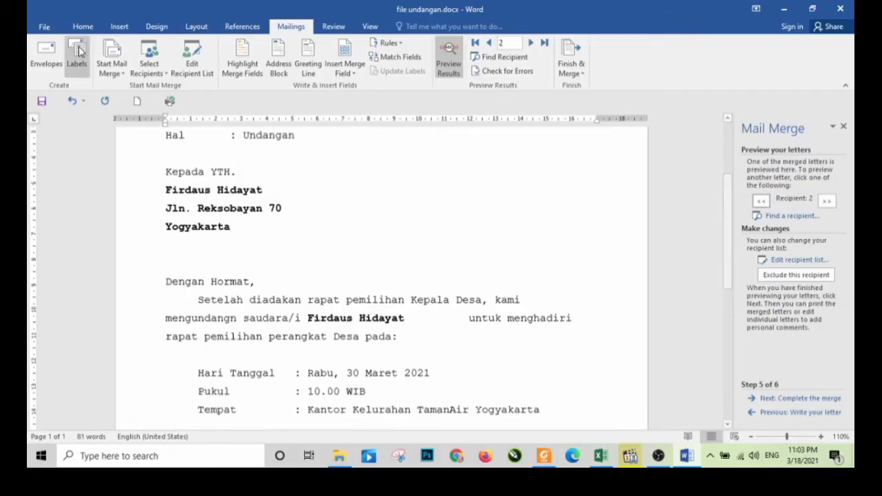
Step: Save the letter as PDF file undangan.pdf in the current folder
{"action": "left_click", "coordinate": [44, 26]}
{"action": "left_click", "coordinate": [55, 150]}
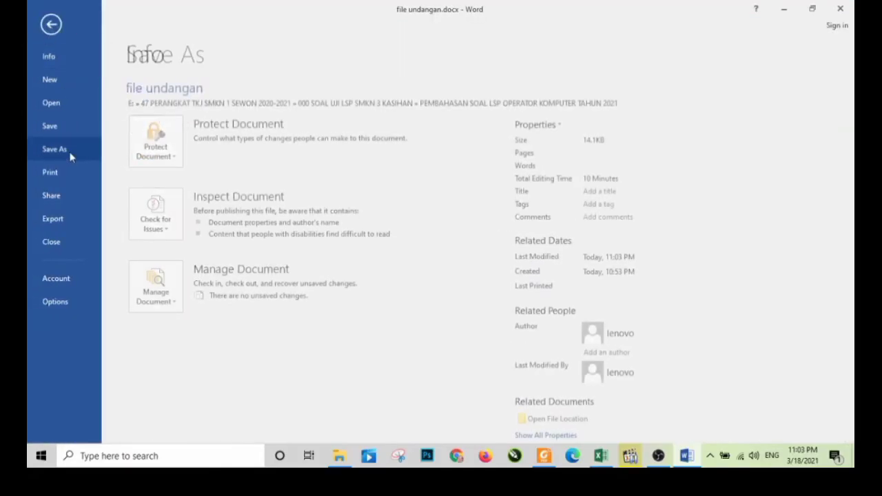
{"action": "left_click", "coordinate": [339, 126]}
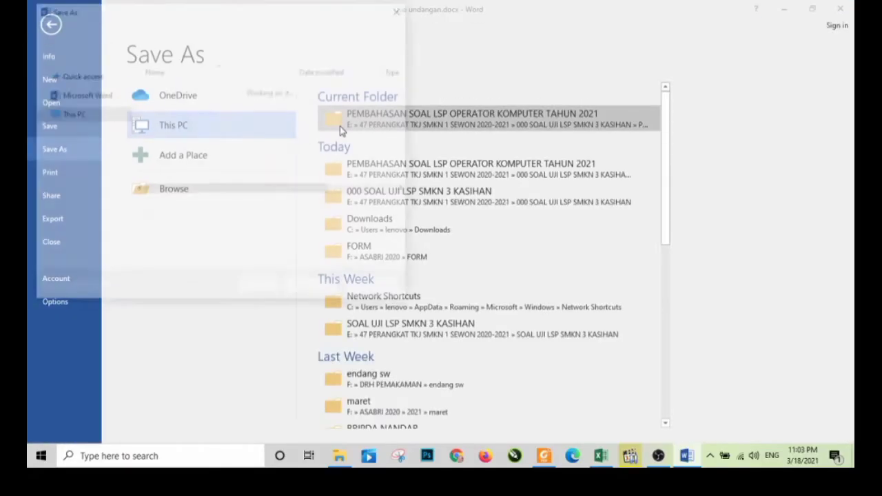
{"action": "left_click", "coordinate": [246, 225]}
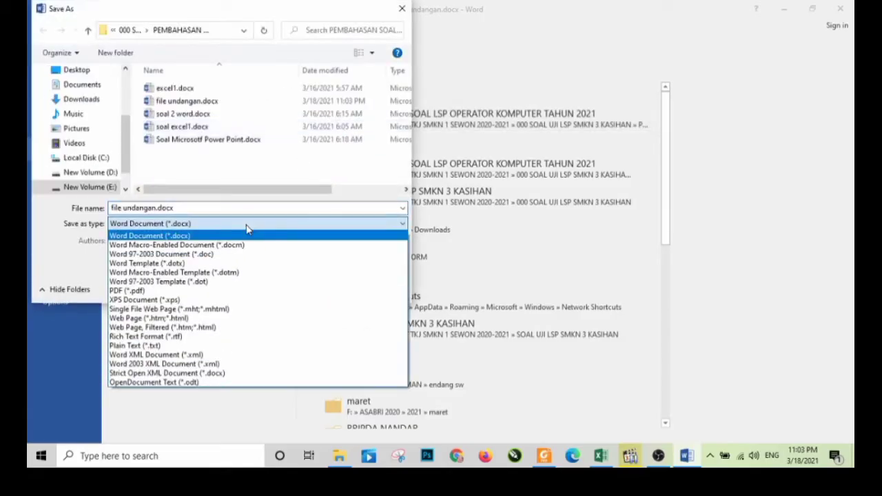
{"action": "left_click", "coordinate": [220, 291]}
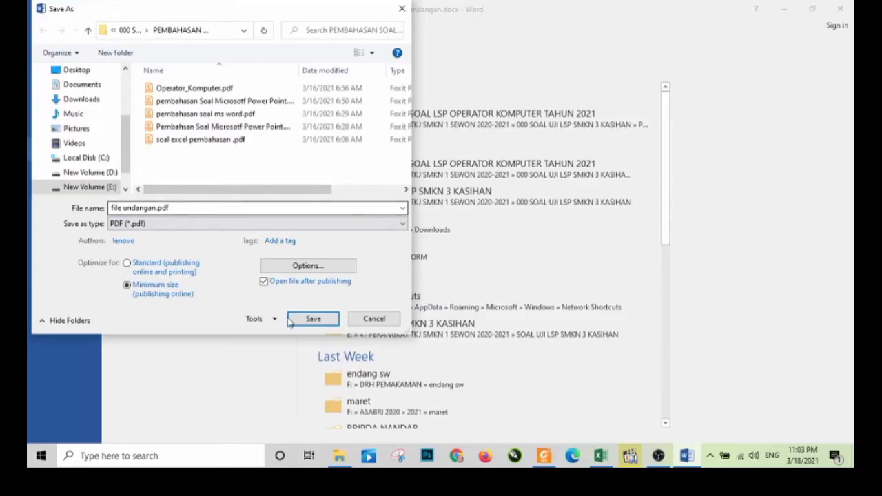
{"action": "left_click", "coordinate": [311, 319]}
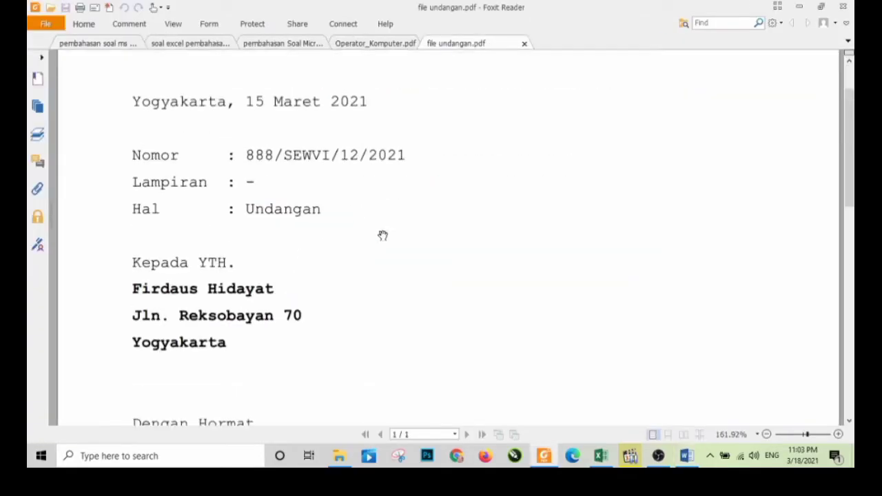
Step: Zoom out on undangan.pdf to see the whole invitation letter
{"action": "scroll", "coordinate": [382, 235], "scroll_direction": "down", "scroll_amount": 2}
{"action": "left_click", "coordinate": [765, 434]}
{"action": "left_click", "coordinate": [765, 434]}
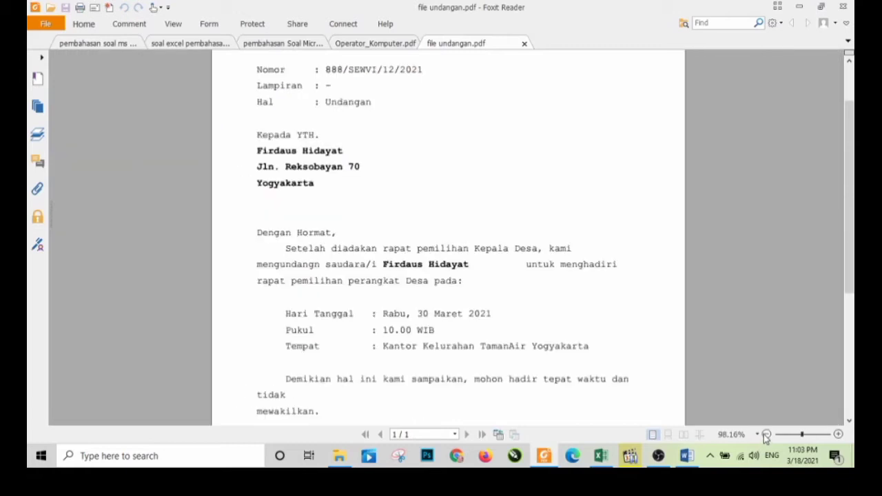
{"action": "left_click", "coordinate": [765, 435]}
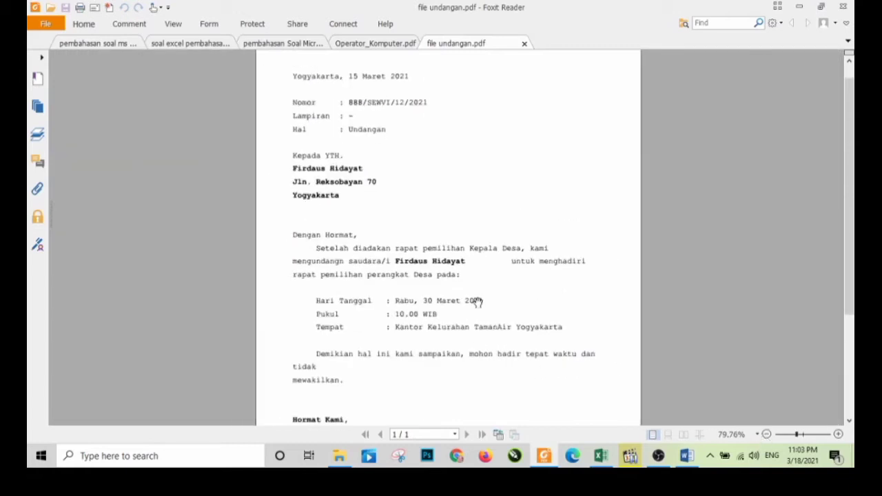
{"action": "scroll", "coordinate": [476, 302], "scroll_direction": "down", "scroll_amount": 1}
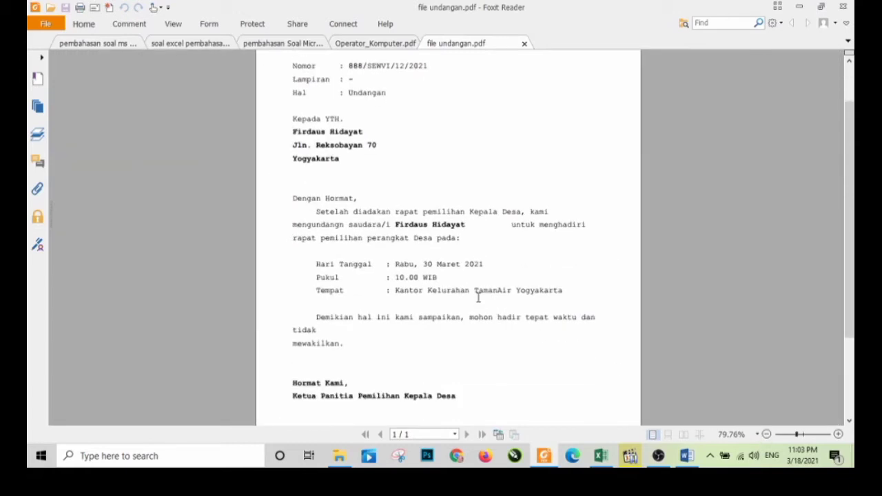
{"action": "scroll", "coordinate": [478, 298], "scroll_direction": "down", "scroll_amount": 2}
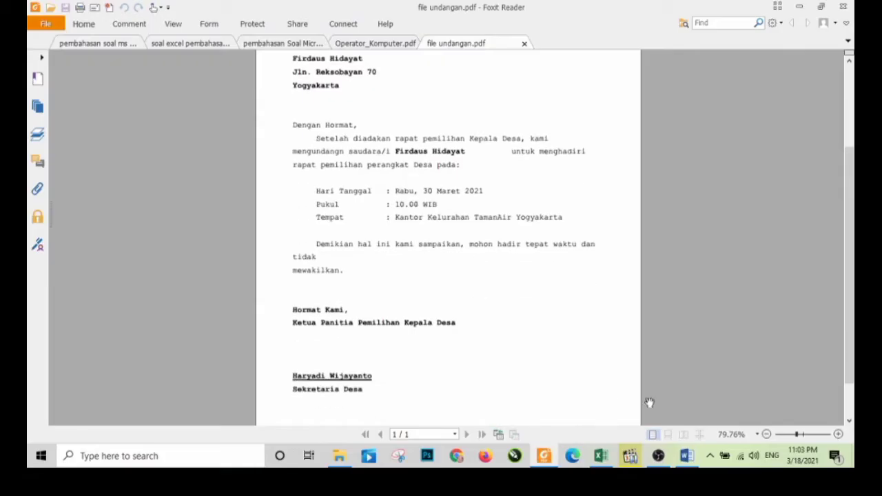
{"action": "left_click", "coordinate": [765, 433]}
{"action": "scroll", "coordinate": [534, 314], "scroll_direction": "up", "scroll_amount": 2}
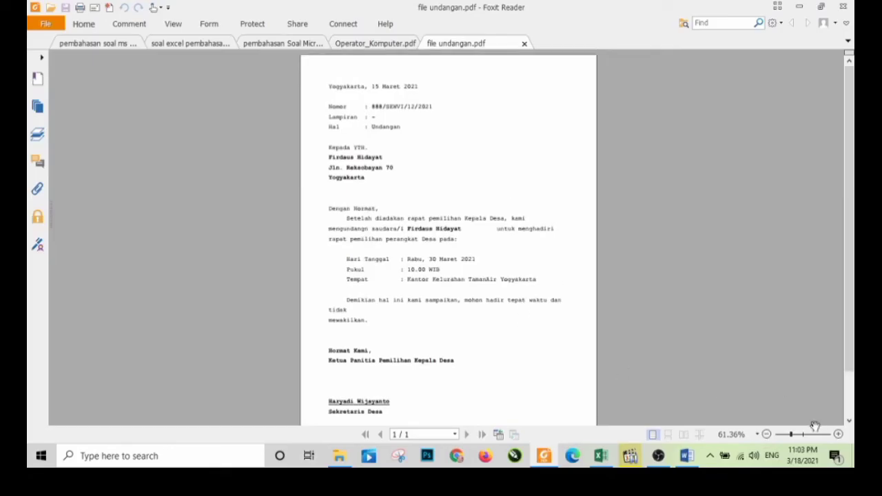
Step: Enlarge the letter to read it, then bring up the soal excel pembahasan .pdf exercise
{"action": "left_click", "coordinate": [837, 434]}
{"action": "left_click", "coordinate": [838, 434]}
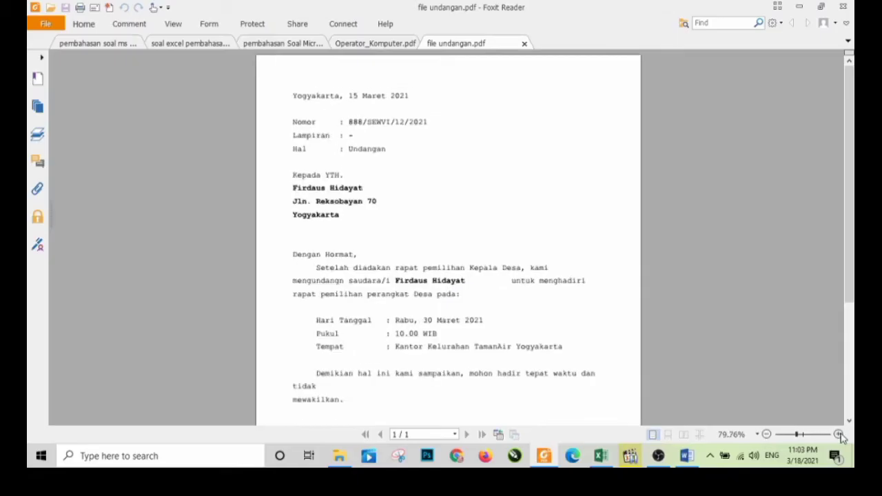
{"action": "scroll", "coordinate": [431, 263], "scroll_direction": "down", "scroll_amount": 5}
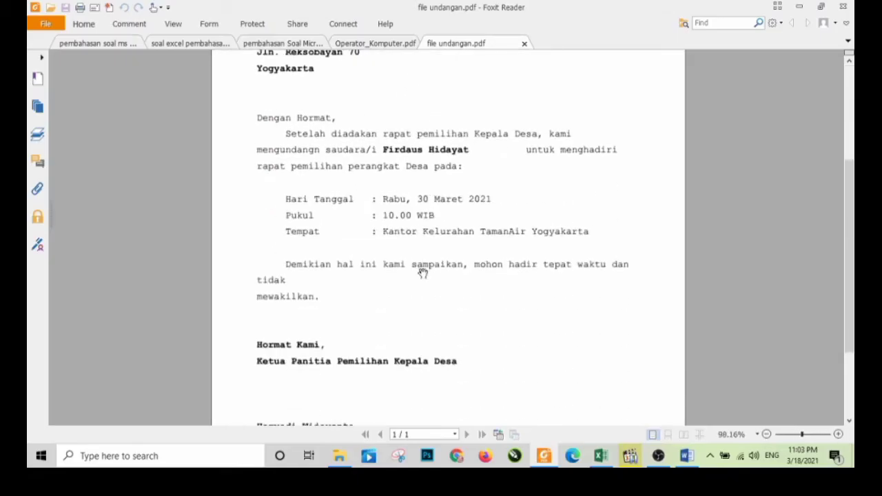
{"action": "scroll", "coordinate": [450, 316], "scroll_direction": "down", "scroll_amount": 2}
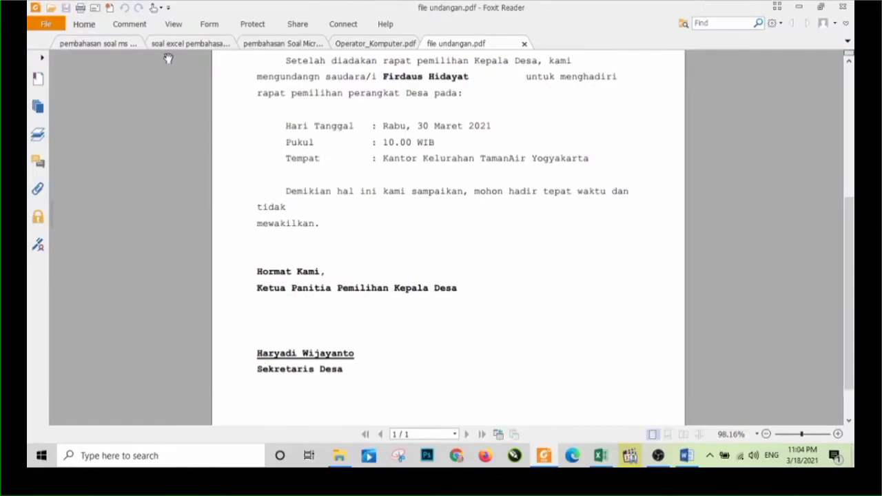
{"action": "left_click", "coordinate": [169, 44]}
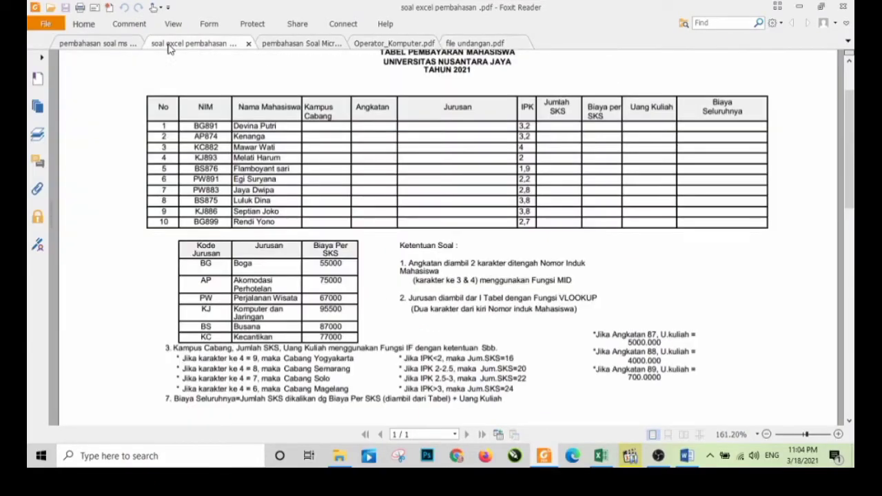
{"action": "scroll", "coordinate": [455, 206], "scroll_direction": "up", "scroll_amount": 3}
{"action": "scroll", "coordinate": [469, 219], "scroll_direction": "down", "scroll_amount": 1}
{"action": "scroll", "coordinate": [404, 235], "scroll_direction": "down", "scroll_amount": 1}
{"action": "scroll", "coordinate": [382, 236], "scroll_direction": "up", "scroll_amount": 1}
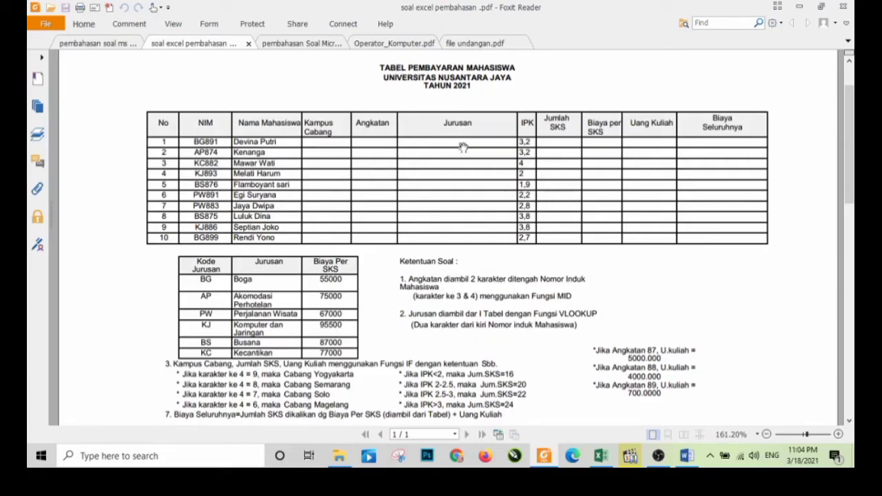
{"action": "left_click", "coordinate": [838, 435]}
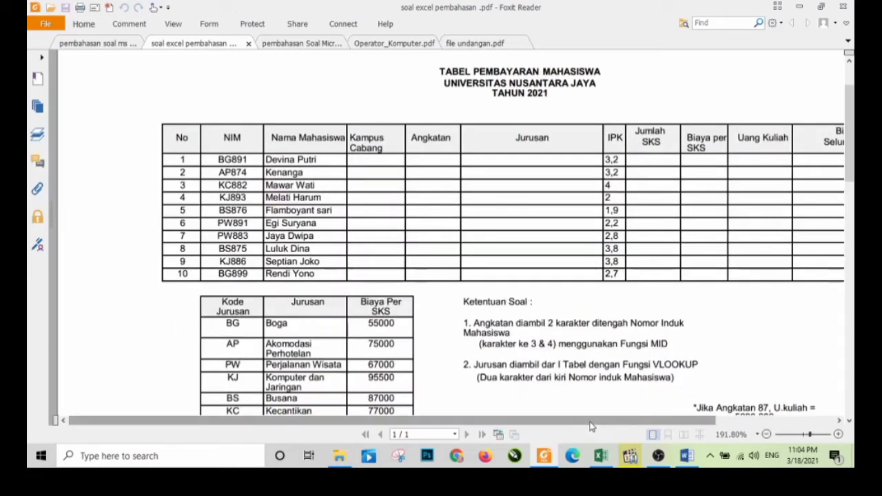
{"action": "scroll", "coordinate": [605, 421], "scroll_direction": "right", "scroll_amount": 2}
{"action": "scroll", "coordinate": [406, 249], "scroll_direction": "down", "scroll_amount": 2}
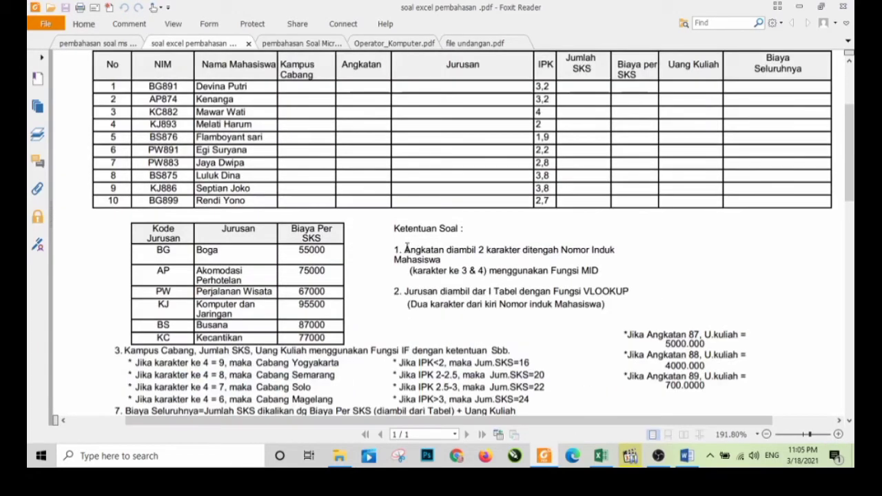
{"action": "left_click_drag", "start_coordinate": [404, 250], "coordinate": [480, 251]}
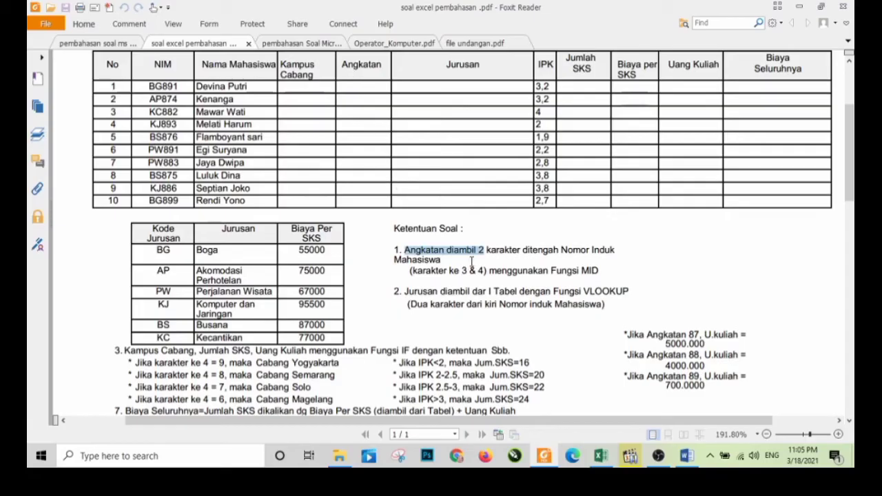
{"action": "left_click", "coordinate": [482, 259]}
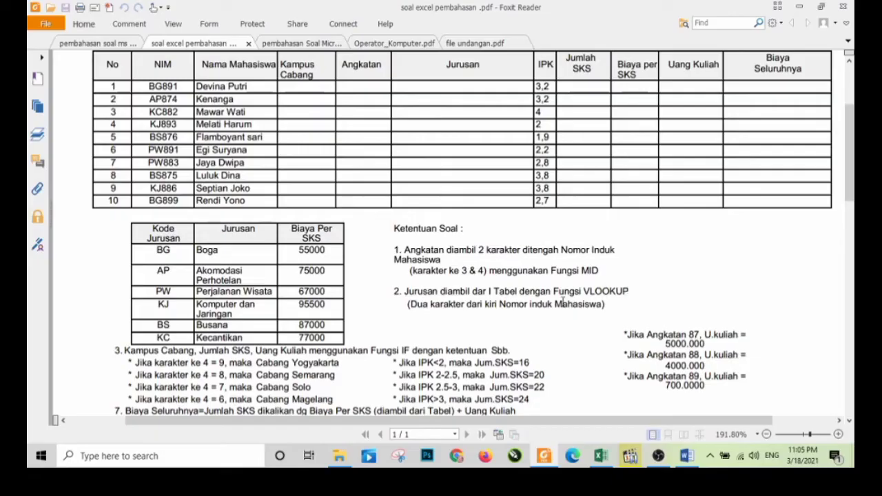
{"action": "scroll", "coordinate": [559, 303], "scroll_direction": "down", "scroll_amount": 1}
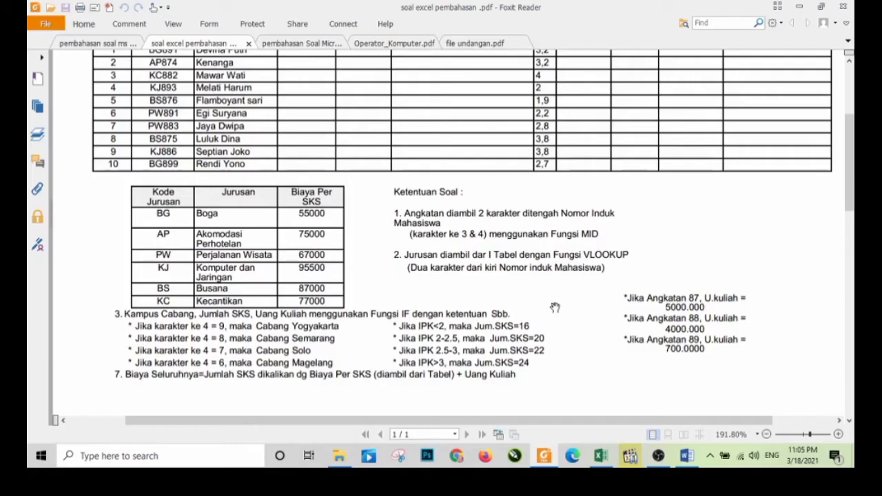
{"action": "scroll", "coordinate": [554, 307], "scroll_direction": "up", "scroll_amount": 1}
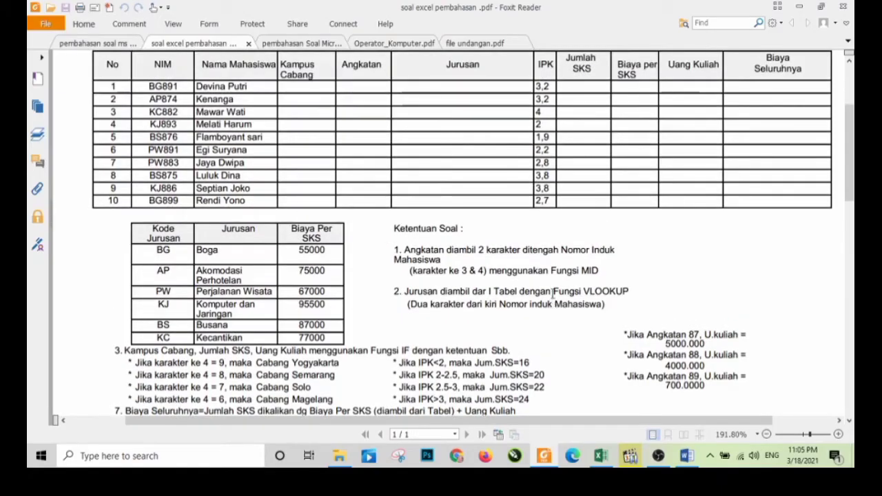
{"action": "scroll", "coordinate": [553, 294], "scroll_direction": "down", "scroll_amount": 1}
Step: Capture the PDF's department table and rules, then bring the Excel workbook forward
{"action": "key", "text": "Print"}
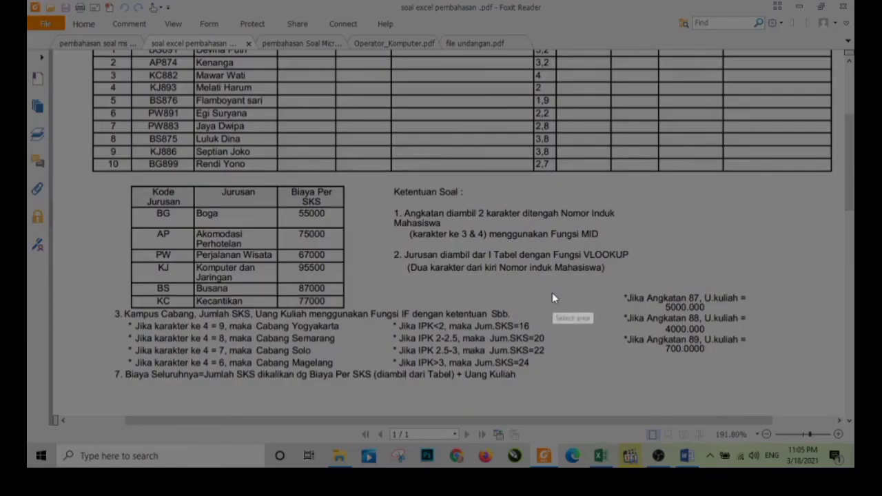
{"action": "left_click_drag", "start_coordinate": [86, 176], "coordinate": [819, 418]}
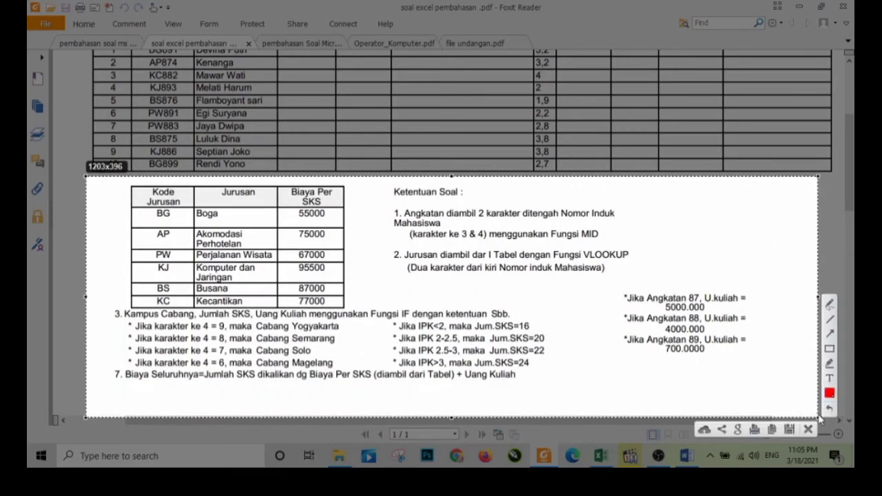
{"action": "key", "text": "ctrl+c"}
{"action": "scroll", "coordinate": [363, 265], "scroll_direction": "up", "scroll_amount": 2}
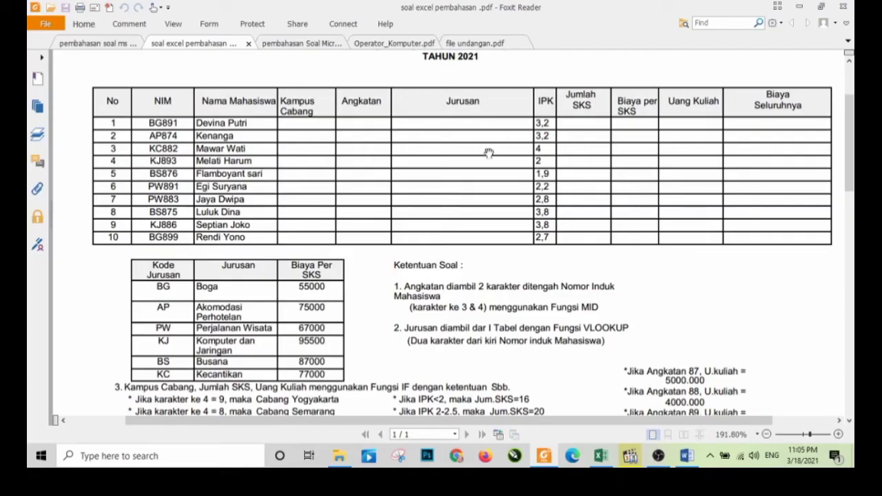
{"action": "left_click", "coordinate": [605, 465]}
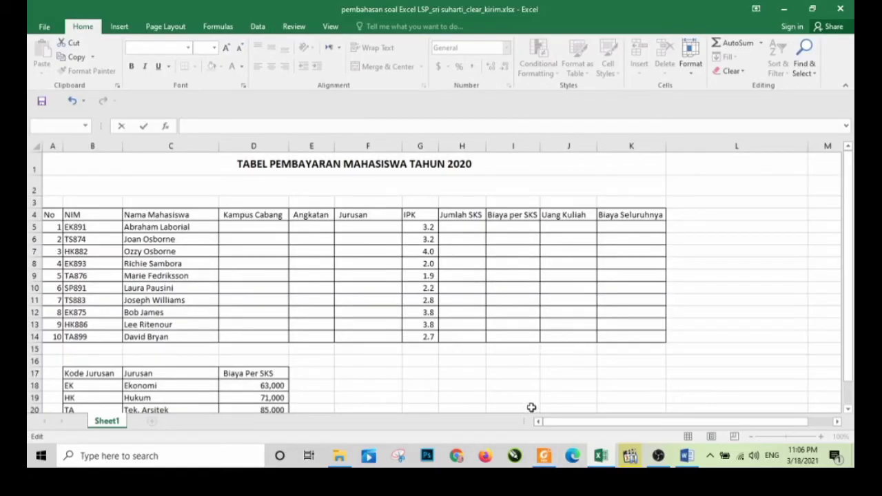
Step: Recapture the department table and rules region from the exercise PDF
{"action": "mouse_move", "coordinate": [546, 459]}
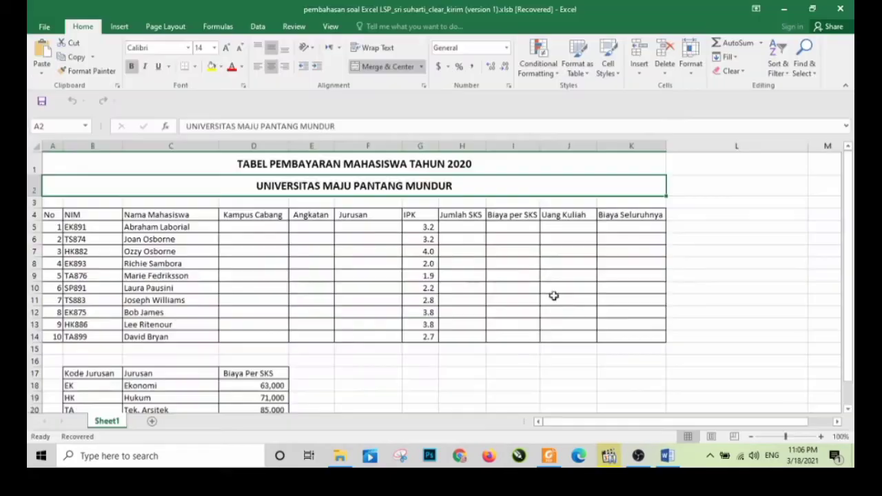
{"action": "scroll", "coordinate": [509, 389], "scroll_direction": "down", "scroll_amount": 1}
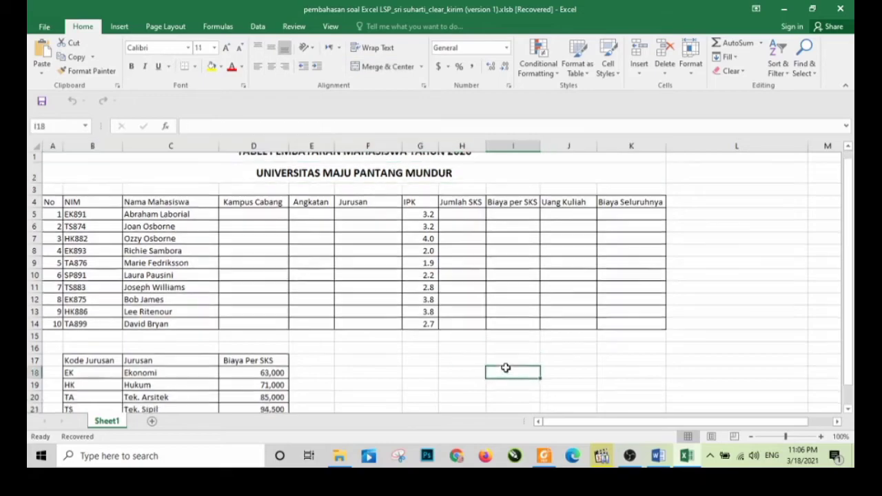
{"action": "key", "text": "alt+Tab"}
{"action": "key", "text": "Print"}
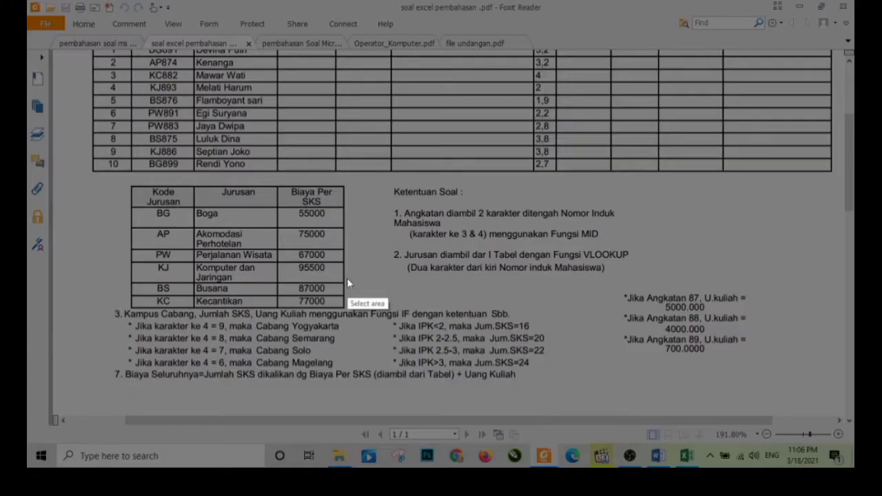
{"action": "left_click_drag", "start_coordinate": [76, 159], "coordinate": [825, 407]}
{"action": "left_click", "coordinate": [685, 456]}
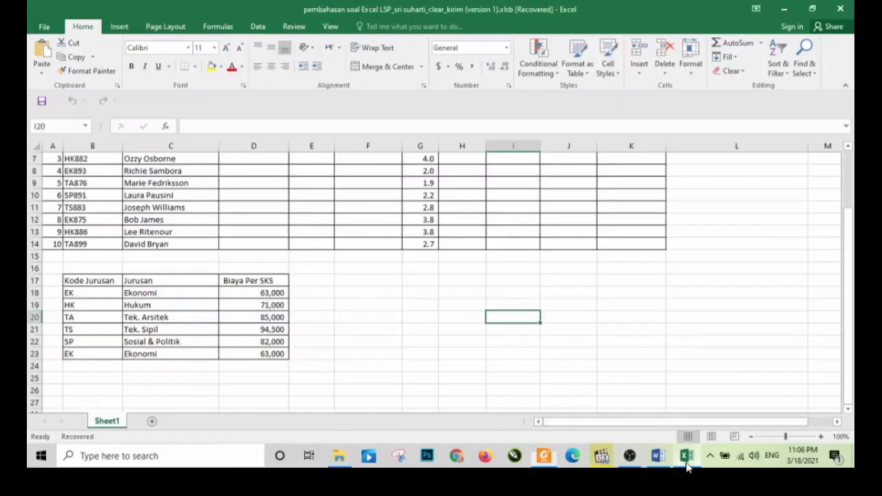
Step: Paste the captured picture at I18, move it to column B row 17, and adjust zoom
{"action": "left_click", "coordinate": [504, 295]}
{"action": "right_click", "coordinate": [504, 294]}
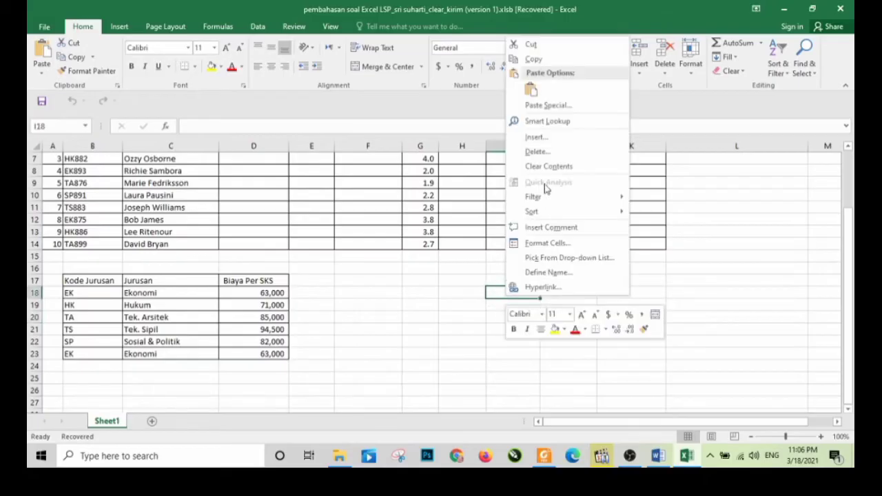
{"action": "left_click", "coordinate": [528, 91]}
{"action": "left_click_drag", "start_coordinate": [588, 319], "coordinate": [144, 314]}
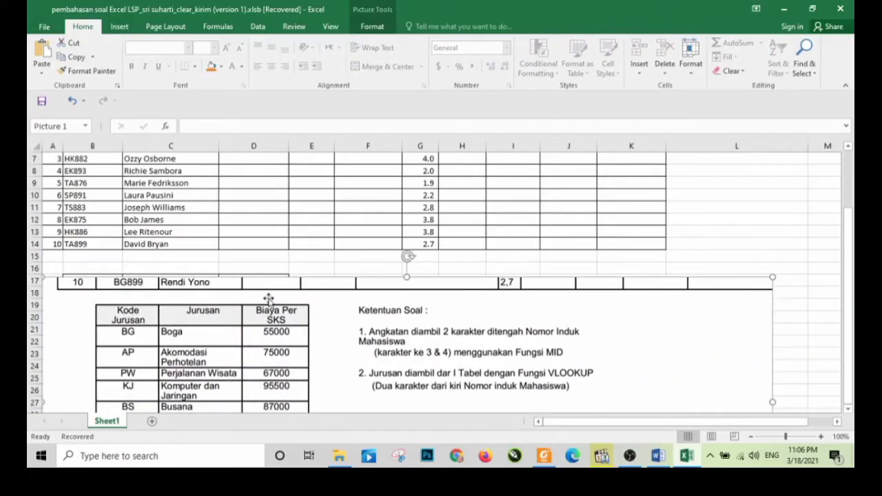
{"action": "scroll", "coordinate": [273, 299], "scroll_direction": "up", "scroll_amount": 2}
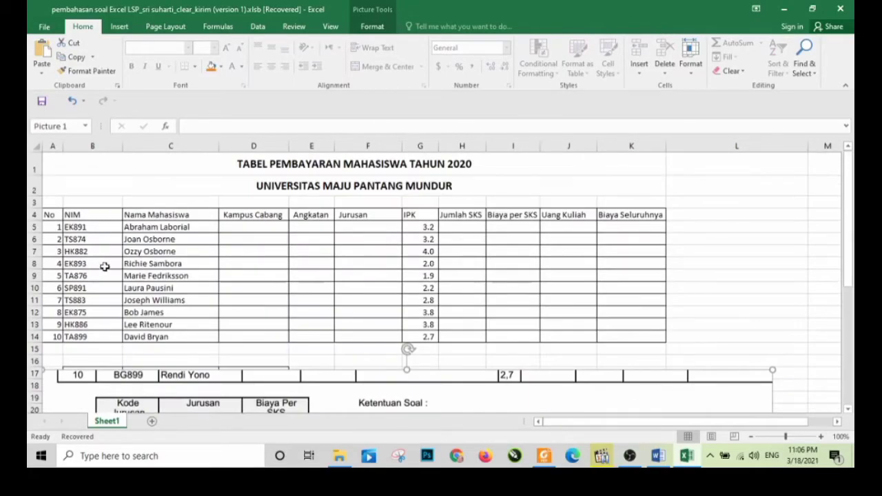
{"action": "left_click", "coordinate": [820, 437]}
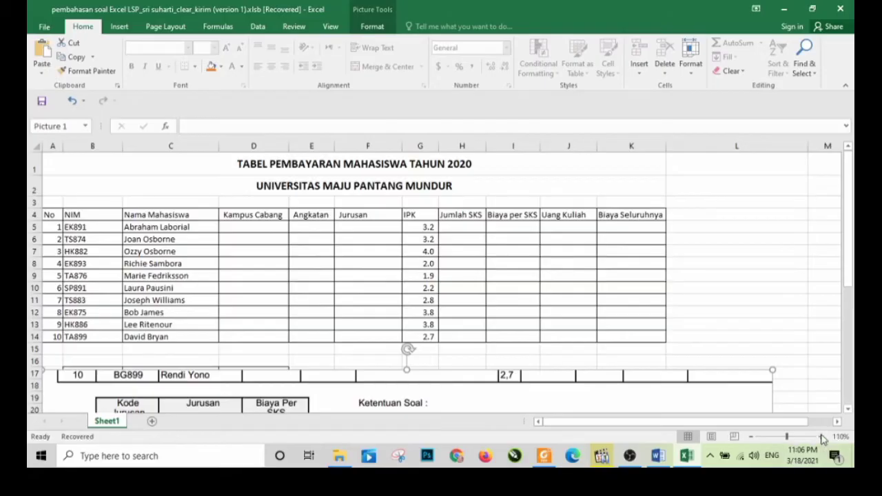
{"action": "left_click", "coordinate": [820, 436]}
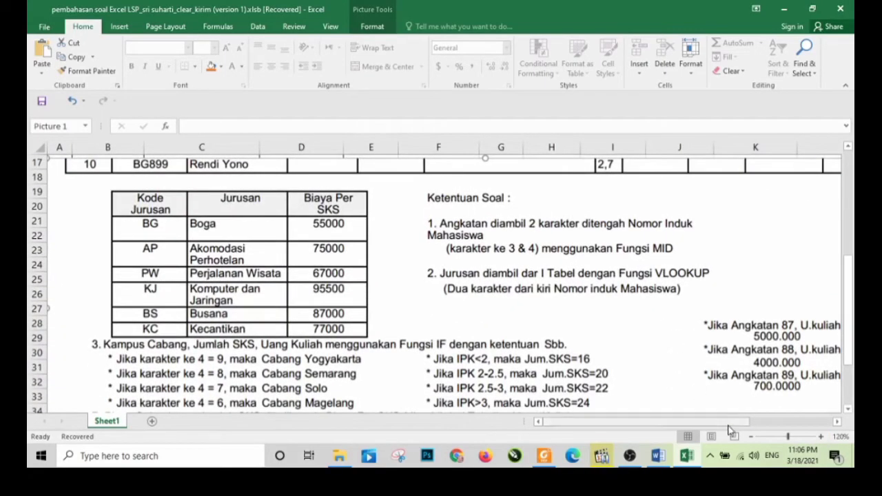
{"action": "left_click", "coordinate": [751, 436]}
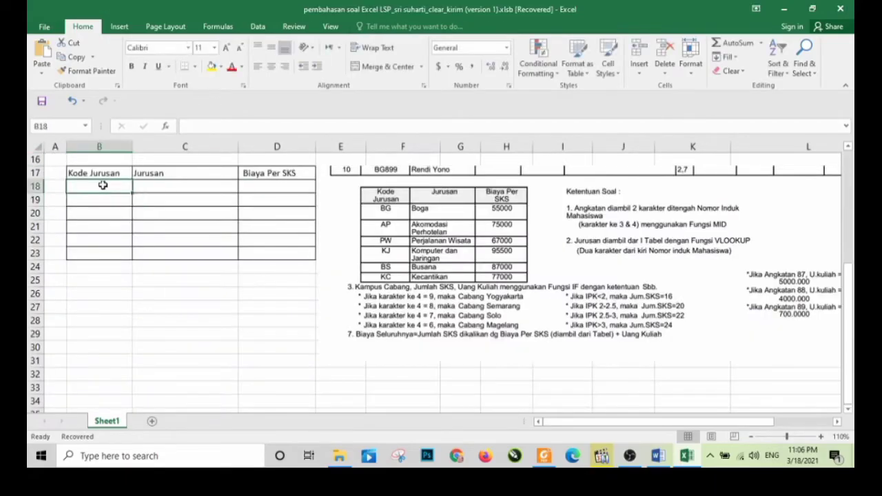
Step: Enter department codes BG, AP, PW, KJ, BS and KC down the Kode Jurusan column
{"action": "type", "text": "BG"}
{"action": "key", "text": "Return"}
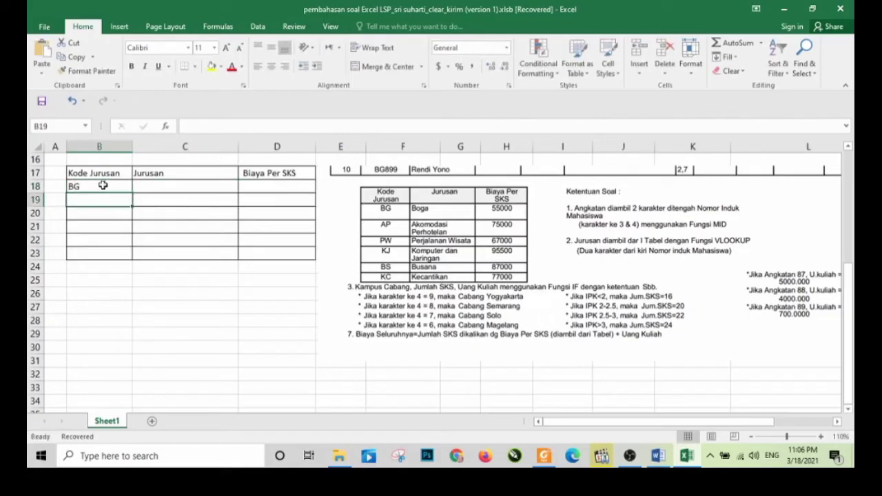
{"action": "type", "text": "AP"}
{"action": "key", "text": "Return"}
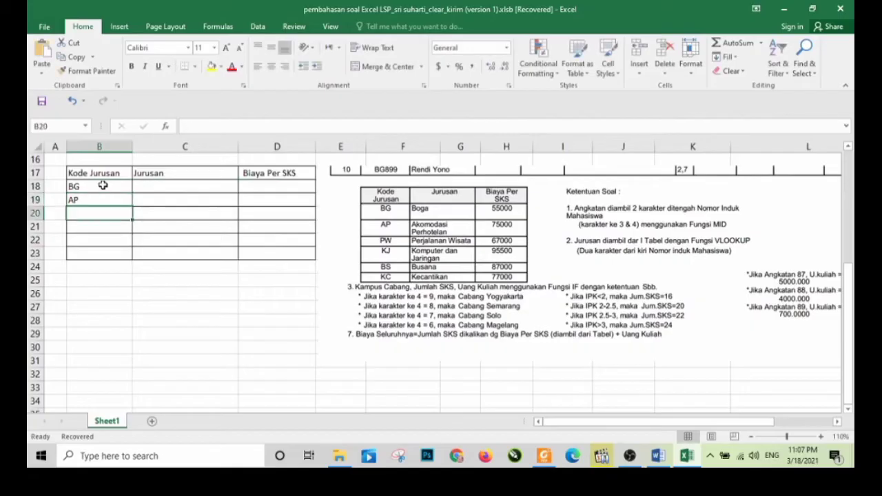
{"action": "type", "text": "PW"}
{"action": "key", "text": "Return"}
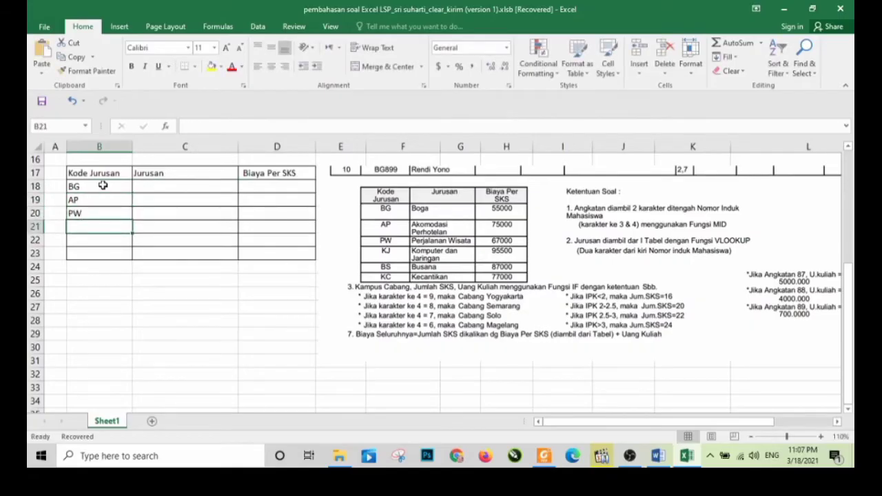
{"action": "type", "text": "KJ"}
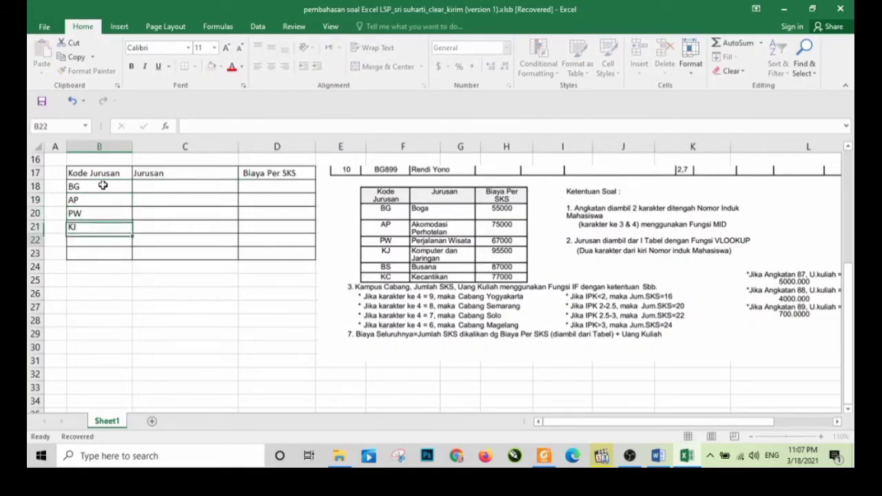
{"action": "key", "text": "Return"}
{"action": "type", "text": "BS"}
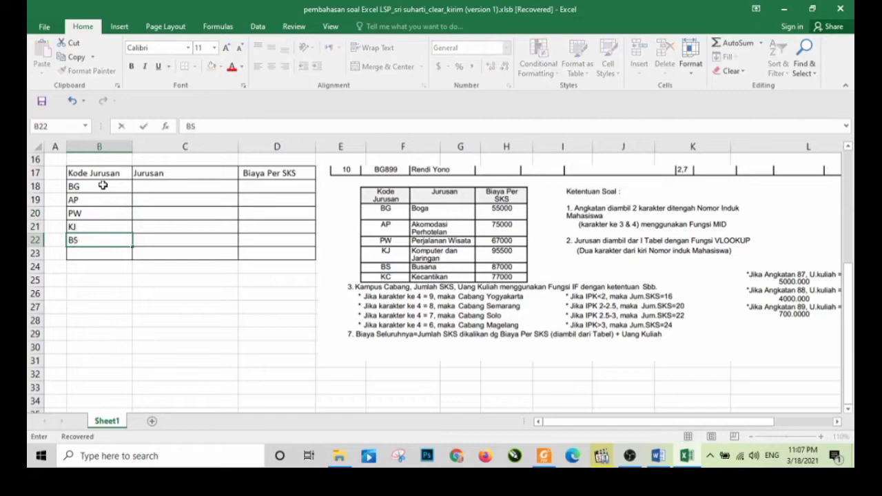
{"action": "key", "text": "Return"}
{"action": "type", "text": "KC"}
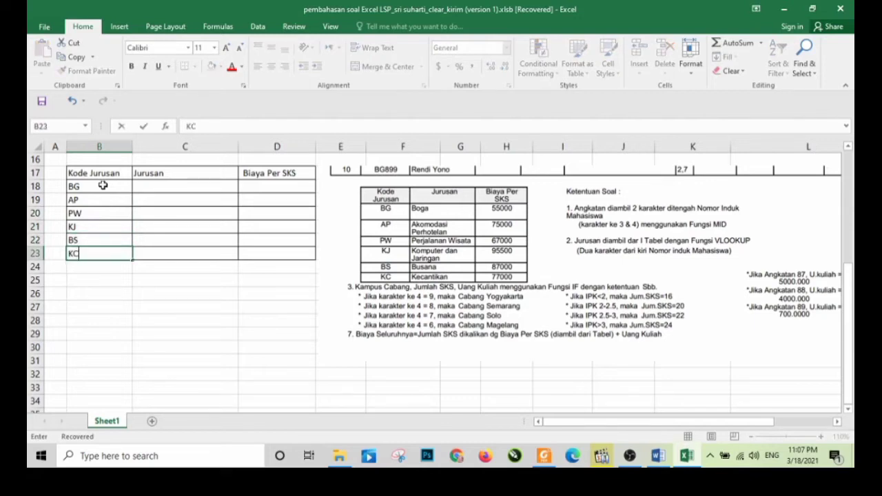
{"action": "key", "text": "Tab"}
{"action": "key", "text": "Up"}
{"action": "key", "text": "Up"}
{"action": "key", "text": "Up"}
{"action": "key", "text": "Up"}
{"action": "key", "text": "Up"}
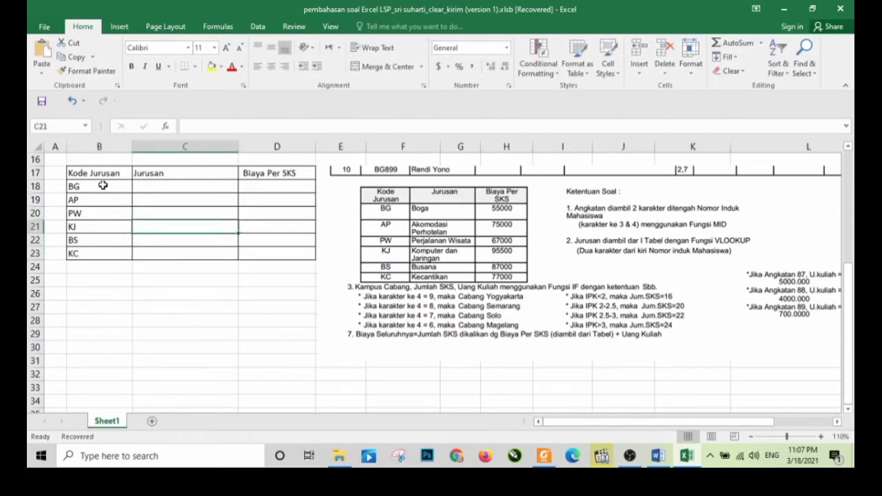
Step: Type Jurusan names Boga, Akomodasi Perhotelan, Perjalanan Wisata, Komputer dan Jaringan, Busana, Kecantikan
{"action": "type", "text": "Boga"}
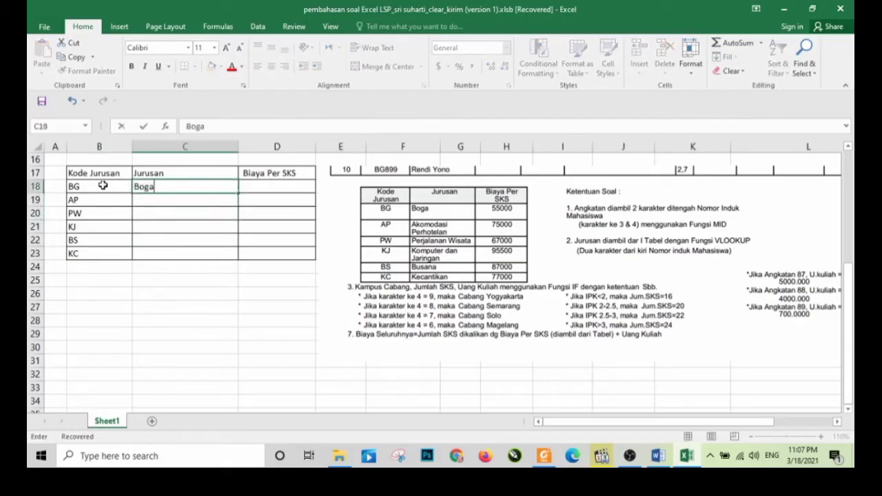
{"action": "key", "text": "Return"}
{"action": "type", "text": "A"}
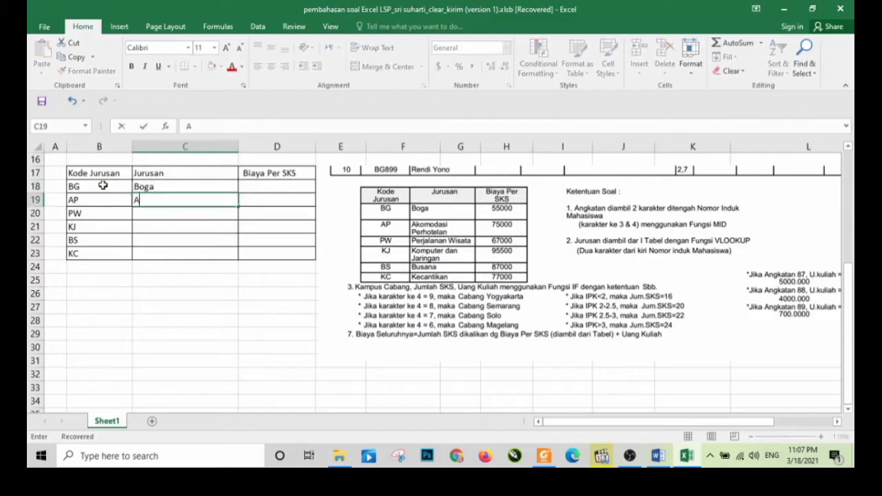
{"action": "type", "text": "komodasi Perhote"}
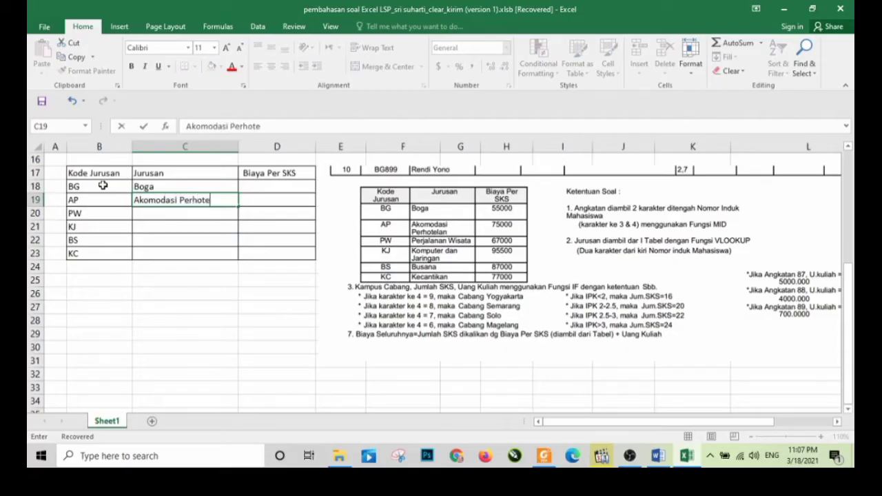
{"action": "type", "text": "lan"}
{"action": "key", "text": "Return"}
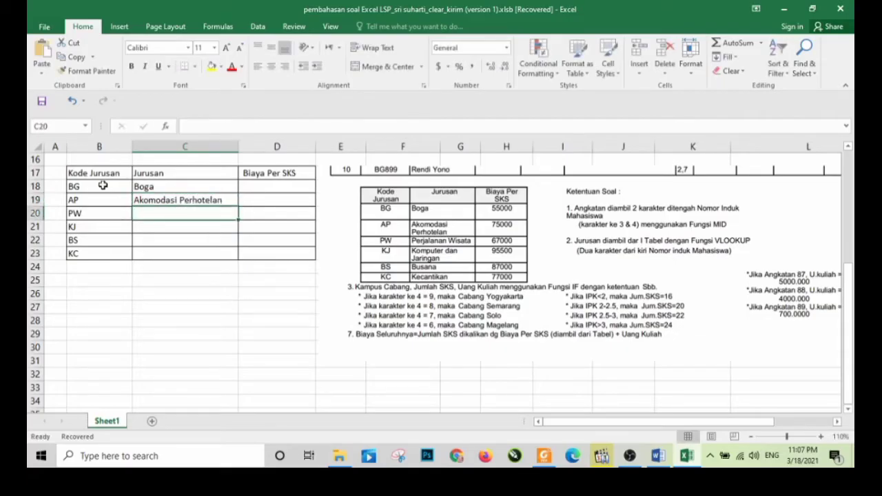
{"action": "type", "text": "Perjalanan Wisata"}
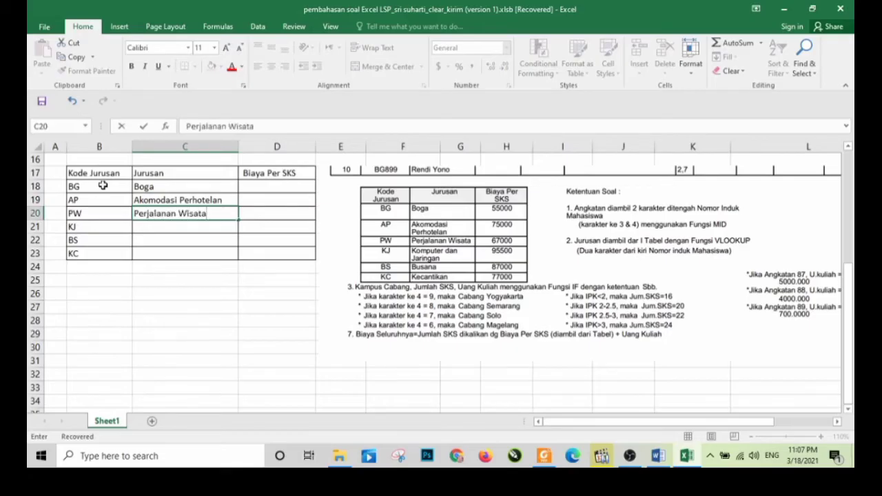
{"action": "key", "text": "Return"}
{"action": "type", "text": "Kompu"}
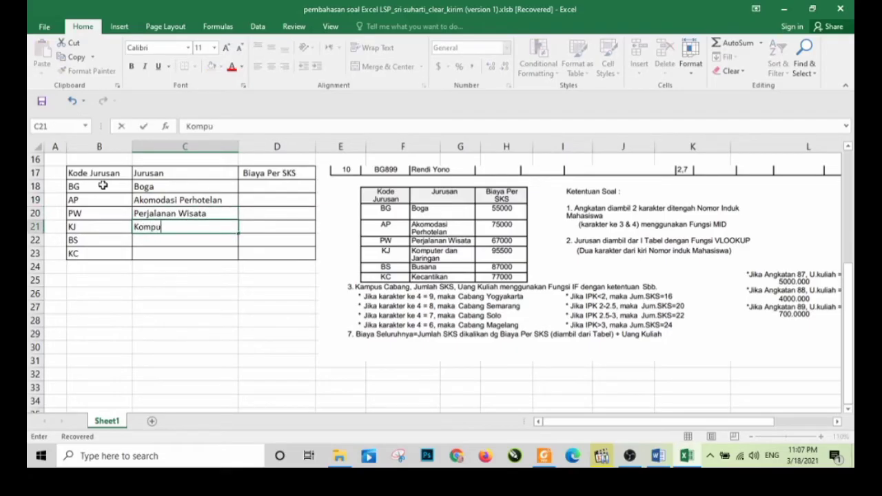
{"action": "type", "text": "ter dan Jaringan"}
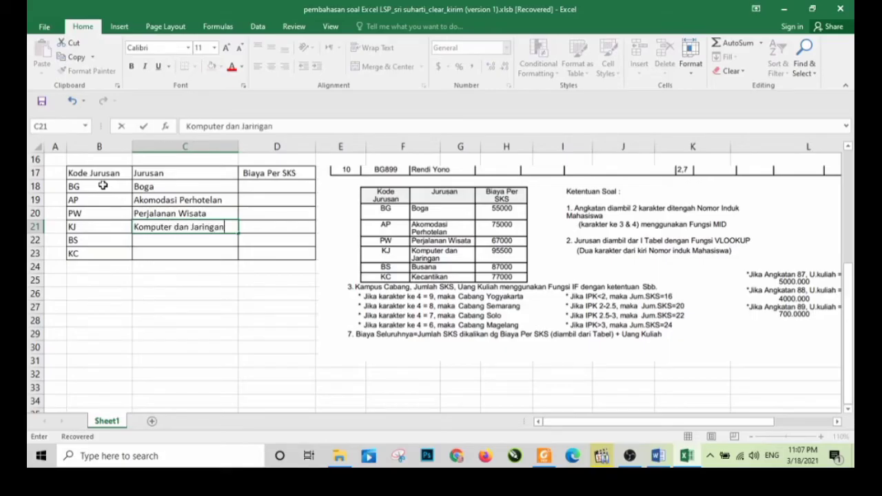
{"action": "key", "text": "Return"}
{"action": "type", "text": "Busana"}
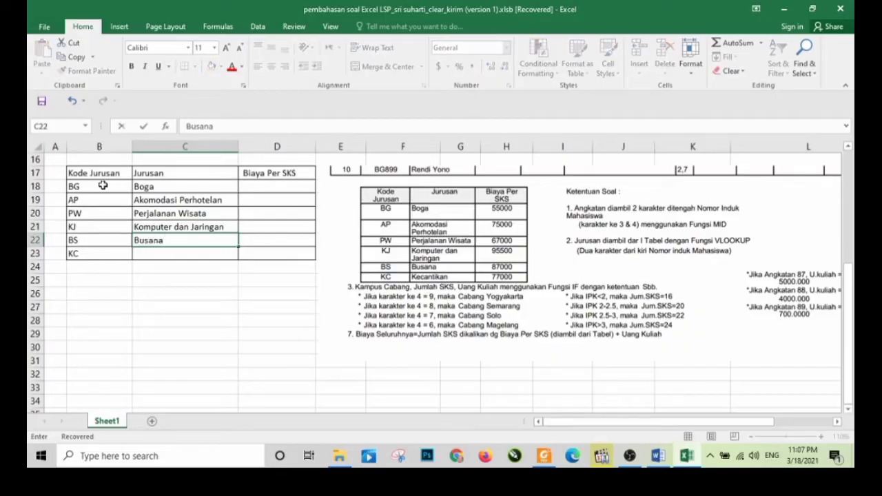
{"action": "key", "text": "Return"}
{"action": "type", "text": "Kean"}
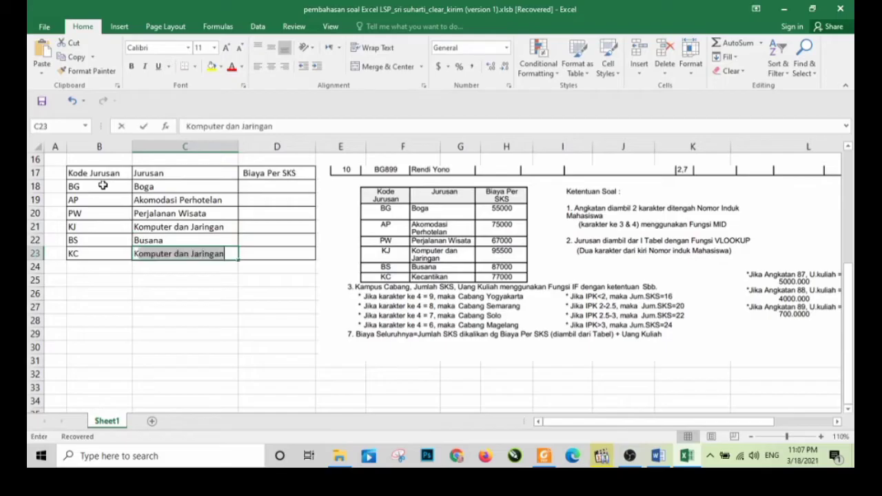
{"action": "type", "text": "t"}
{"action": "key", "text": "BackSpace"}
{"action": "key", "text": "BackSpace"}
{"action": "key", "text": "BackSpace"}
{"action": "type", "text": "can"}
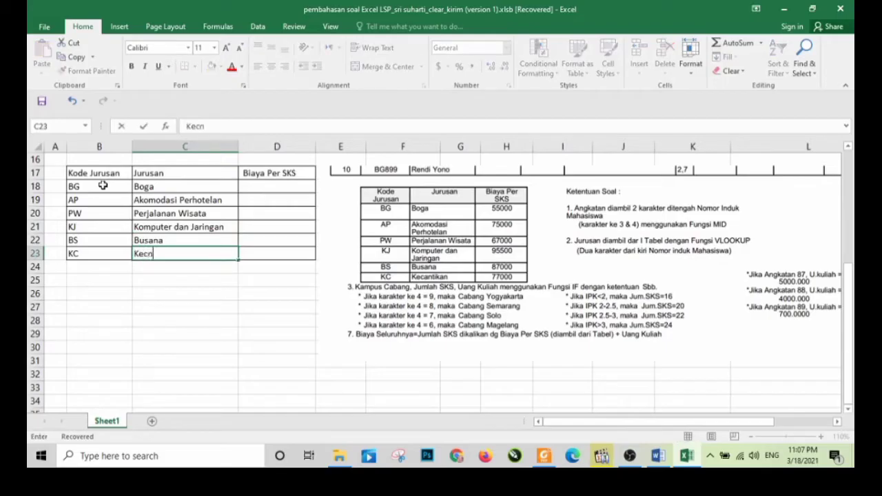
{"action": "type", "text": "tikan"}
Step: Enter costs per SKS 55,000, 75,000, 67,000, then a first value for Komputer dan Jaringan
{"action": "left_click", "coordinate": [274, 193]}
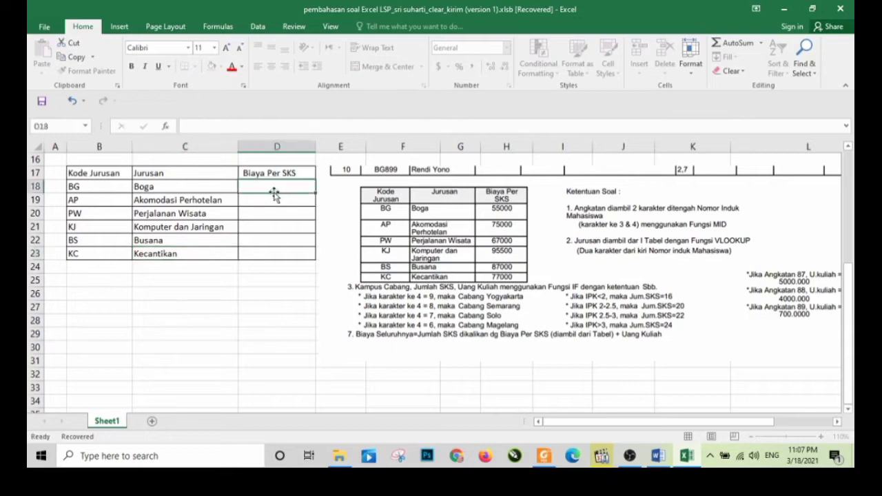
{"action": "type", "text": "55,"}
{"action": "type", "text": "000"}
{"action": "key", "text": "Return"}
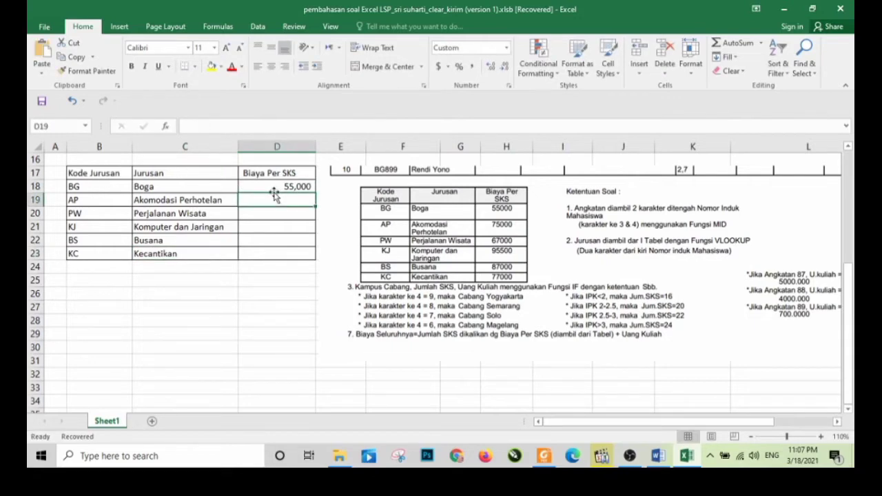
{"action": "type", "text": "75000"}
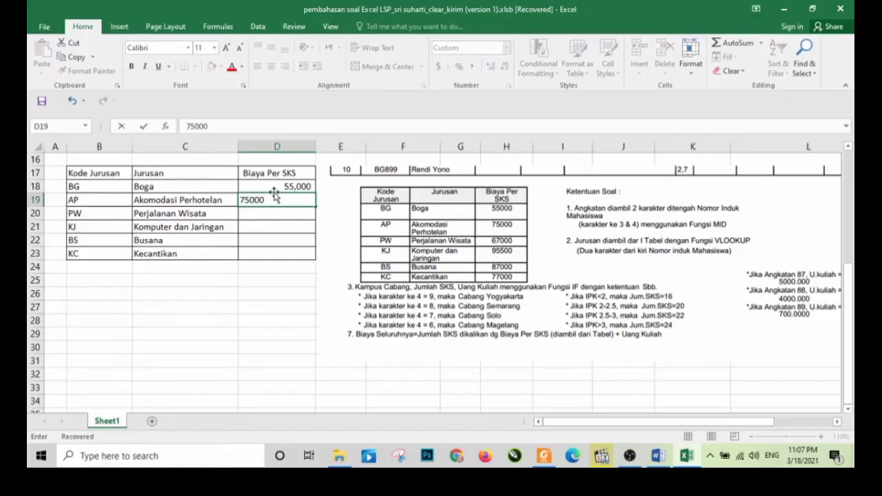
{"action": "key", "text": "Return"}
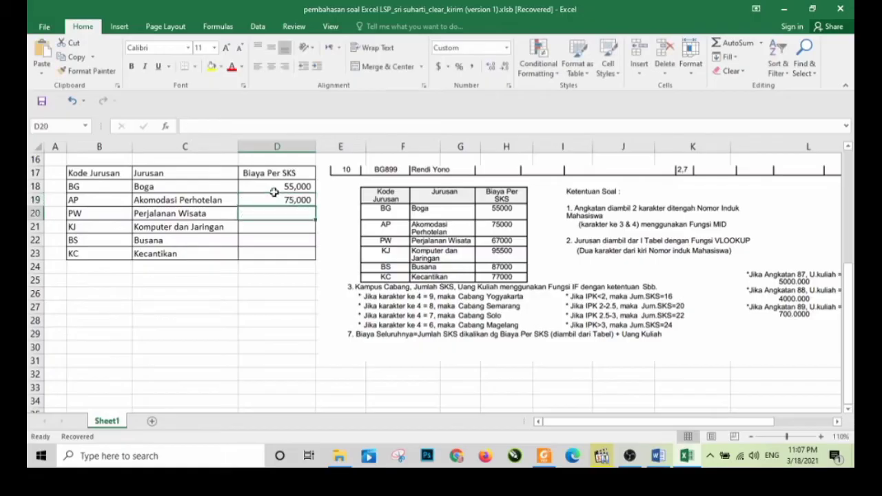
{"action": "type", "text": "67000"}
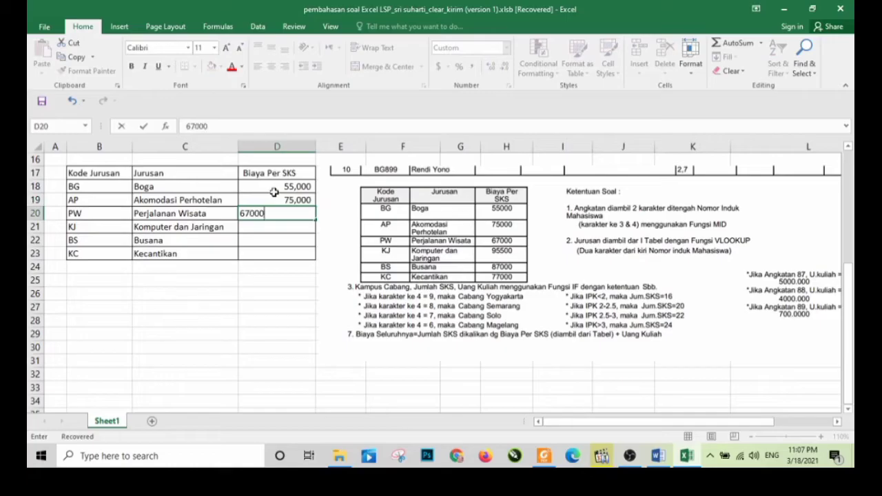
{"action": "key", "text": "Return"}
{"action": "type", "text": "95"}
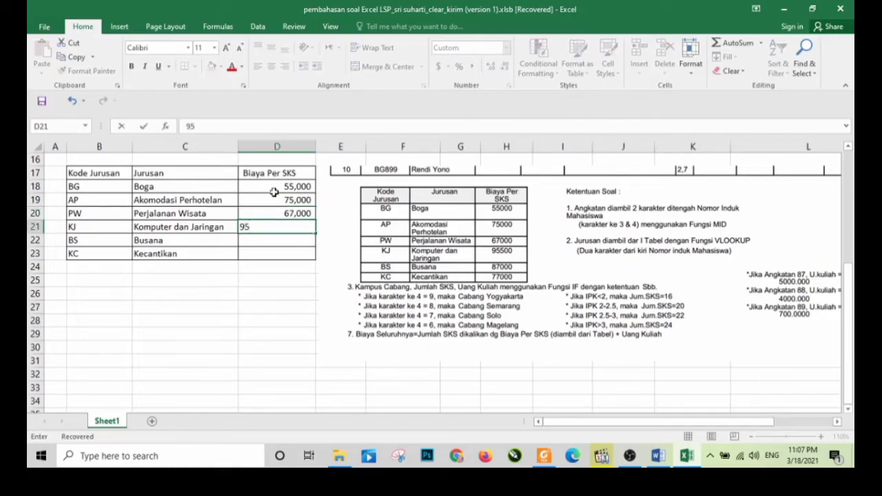
{"action": "key", "text": "Return"}
{"action": "key", "text": "Return"}
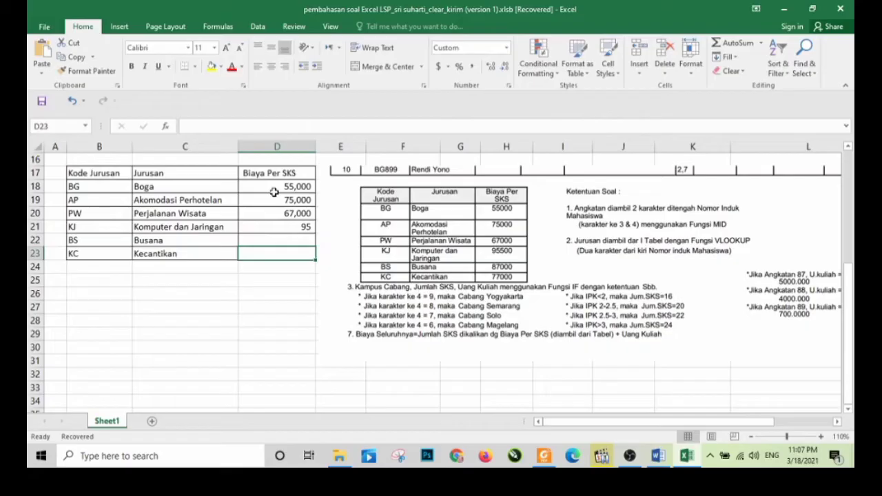
Step: Correct D21 to 95,000 and enter 87,000 and 77,000 for Busana and Kecantikan
{"action": "left_click", "coordinate": [283, 230]}
{"action": "type", "text": "9"}
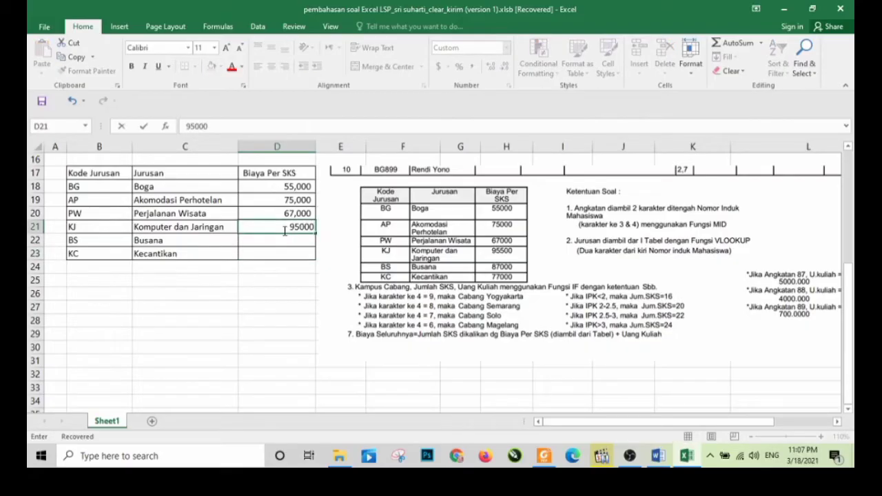
{"action": "key", "text": "Return"}
{"action": "type", "text": "87000"}
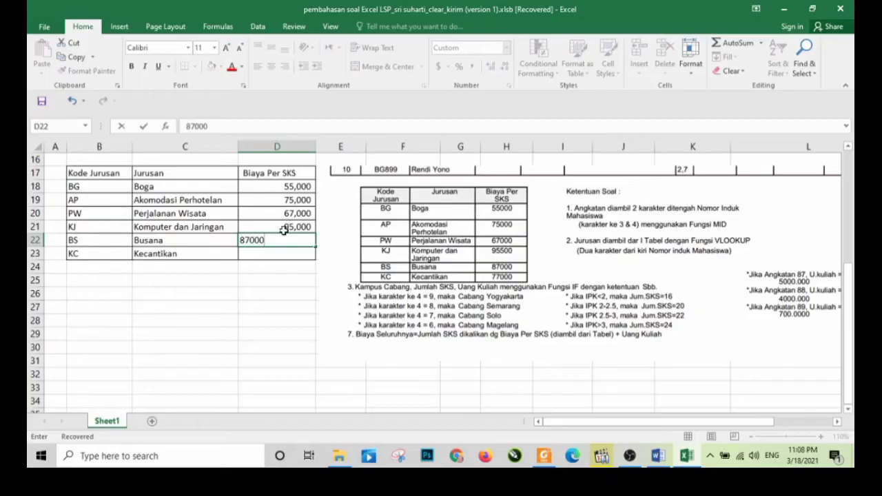
{"action": "key", "text": "Return"}
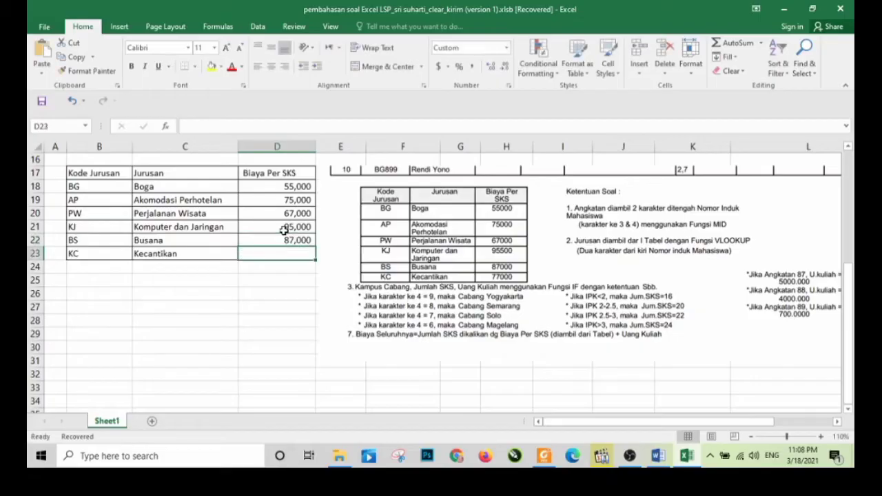
{"action": "type", "text": "77"}
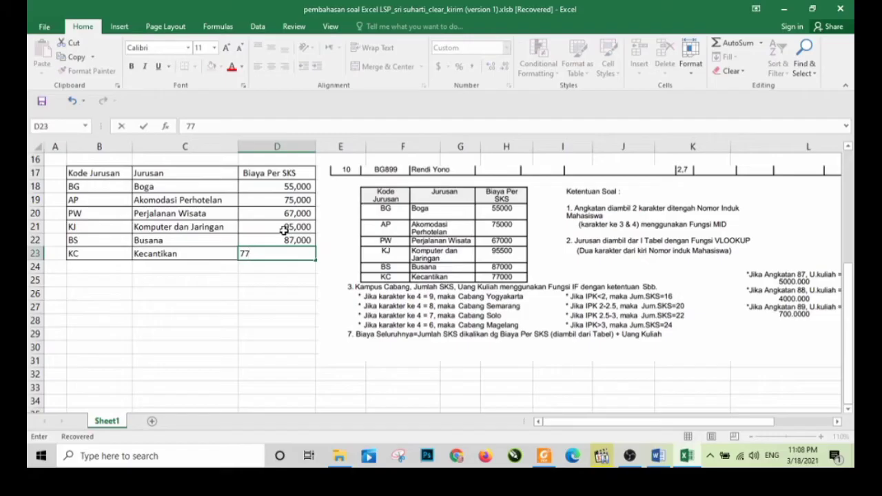
{"action": "type", "text": "000"}
{"action": "key", "text": "Return"}
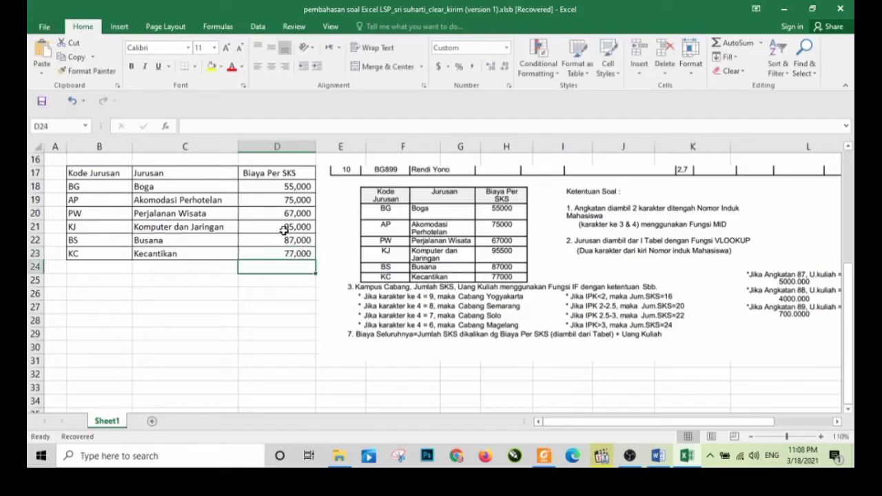
Step: Reposition and enlarge the reference picture beneath the student rows, then select cell E5
{"action": "left_click_drag", "start_coordinate": [551, 288], "coordinate": [322, 324]}
{"action": "scroll", "coordinate": [355, 320], "scroll_direction": "down", "scroll_amount": 1}
{"action": "left_click_drag", "start_coordinate": [357, 258], "coordinate": [328, 321]}
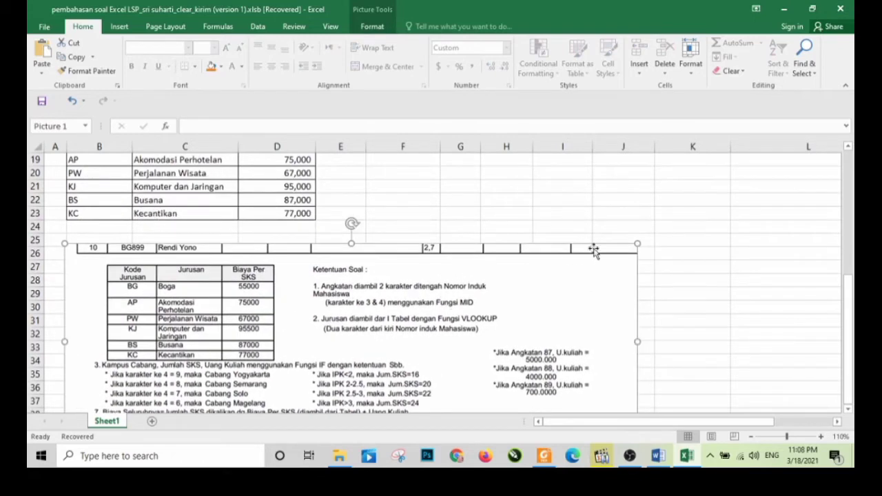
{"action": "left_click_drag", "start_coordinate": [637, 243], "coordinate": [748, 195]}
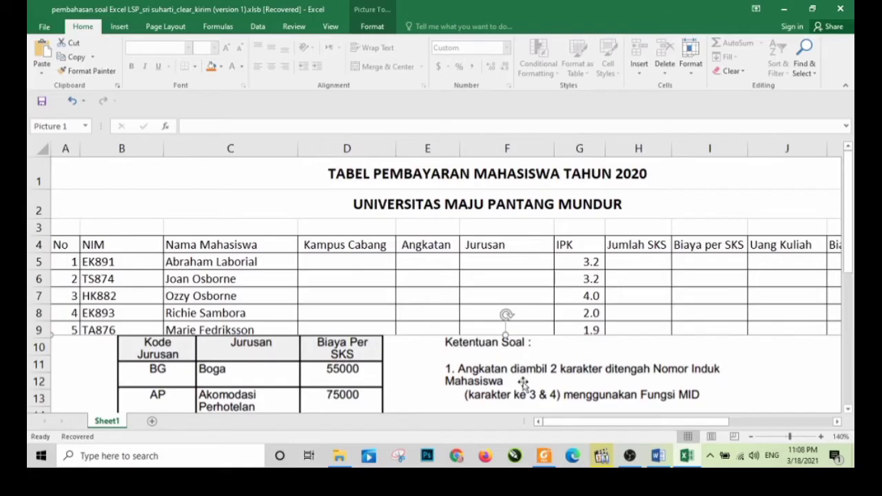
{"action": "left_click", "coordinate": [848, 409]}
{"action": "left_click", "coordinate": [847, 409]}
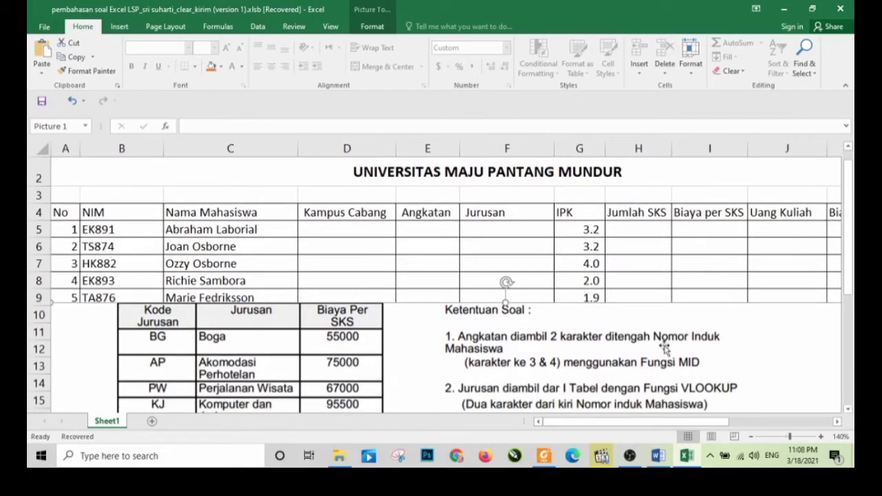
{"action": "left_click", "coordinate": [430, 234]}
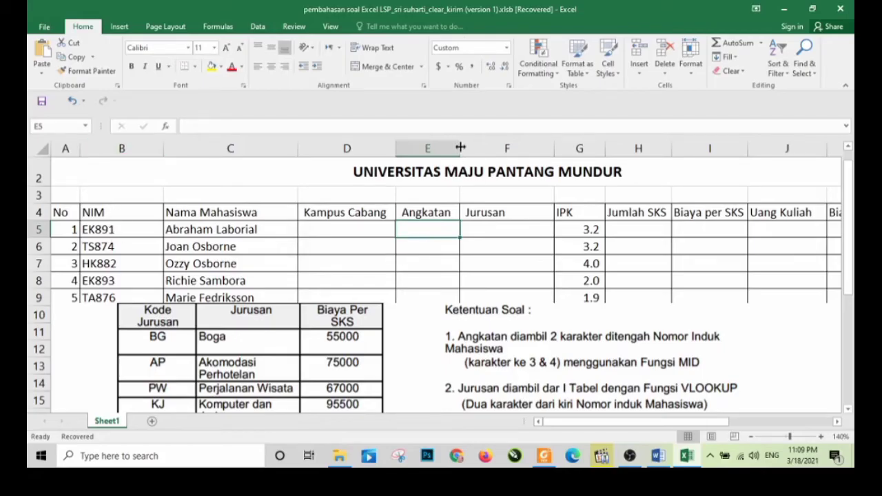
Step: Widen column E and begin the Angkatan formula =(MID(B5 in E5
{"action": "left_click_drag", "start_coordinate": [459, 149], "coordinate": [489, 148]}
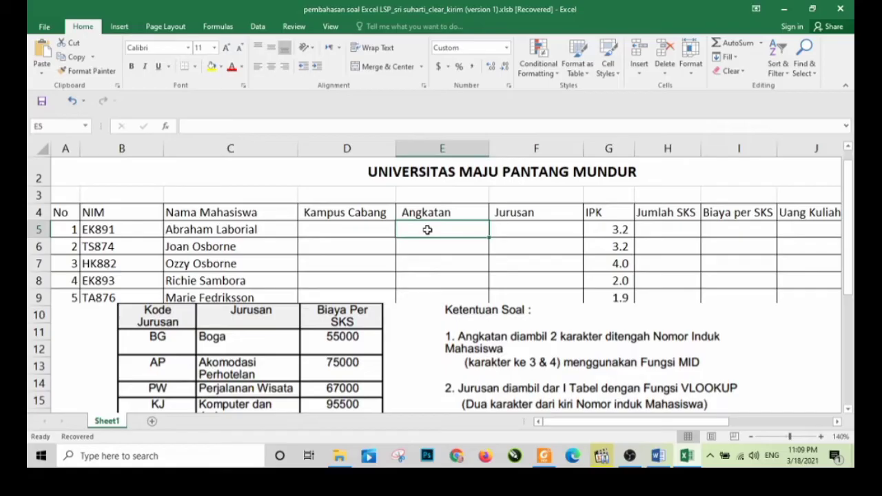
{"action": "type", "text": "="}
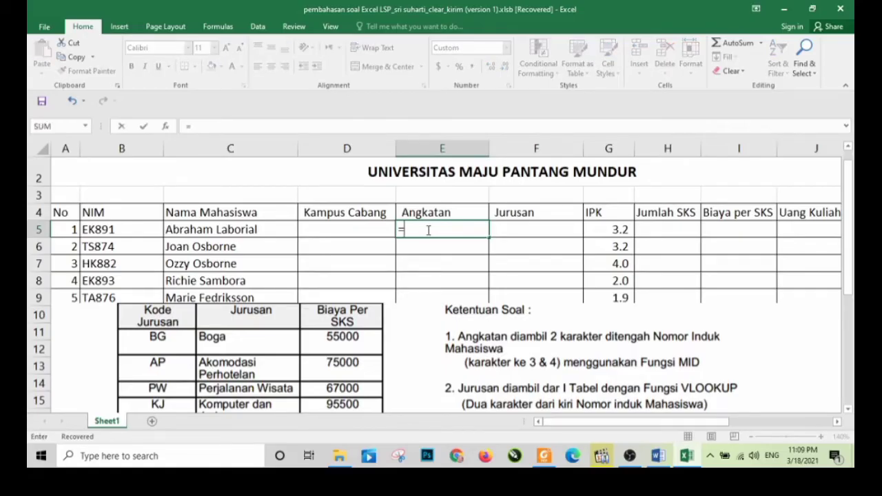
{"action": "type", "text": "(MI"}
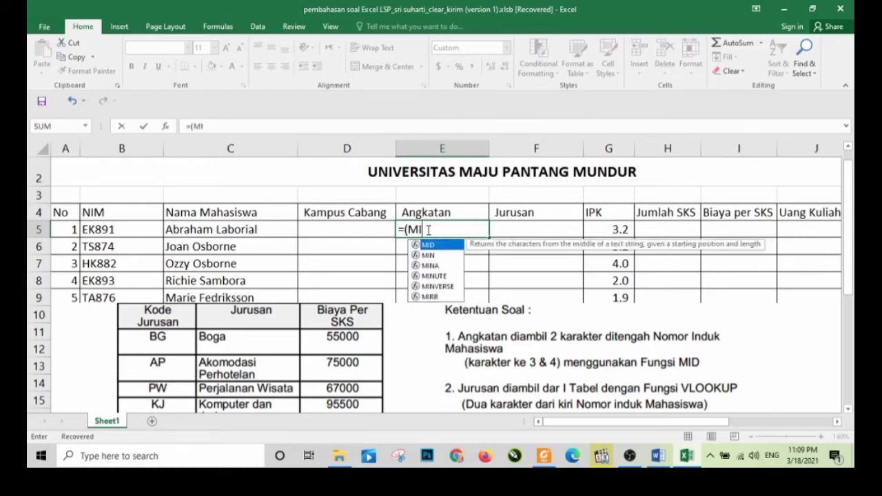
{"action": "type", "text": "D("}
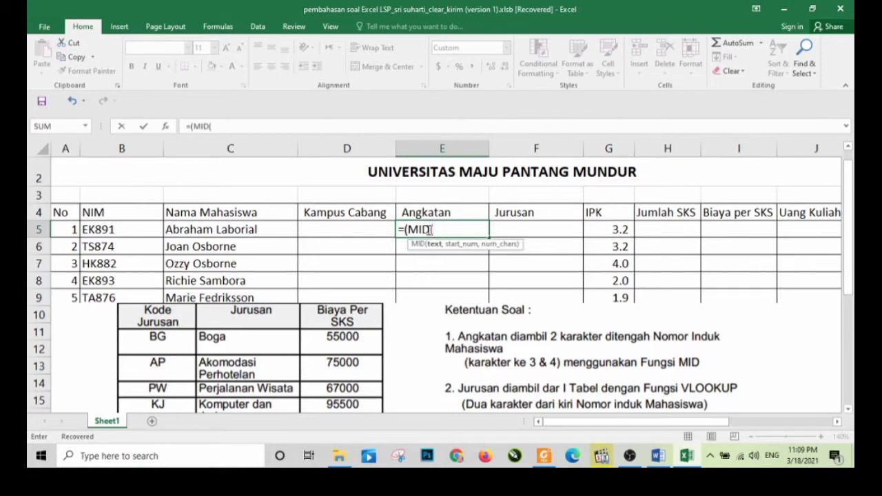
{"action": "left_click", "coordinate": [136, 232]}
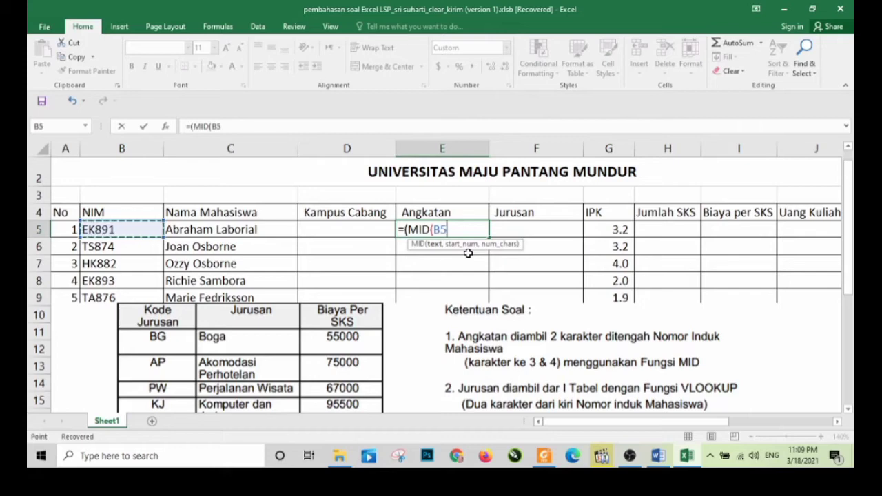
Step: Complete =(MID(B5,3,2)) in E5 and enter it
{"action": "type", "text": ",3"}
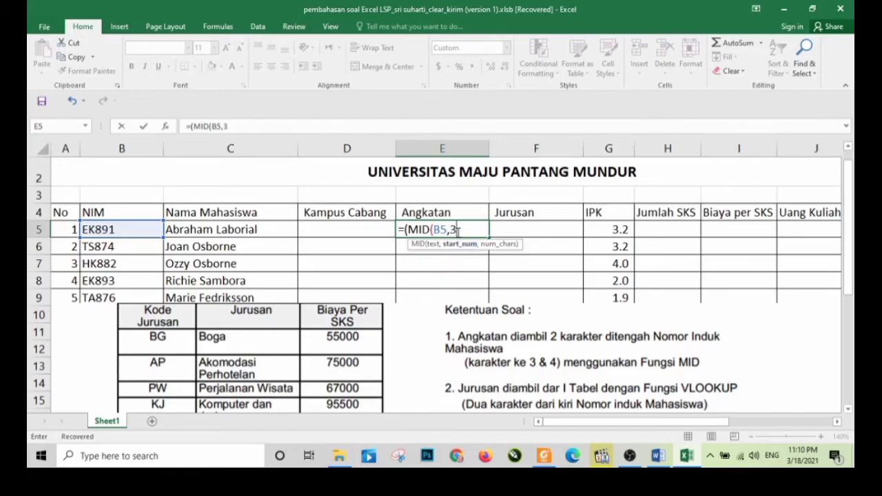
{"action": "type", "text": ","}
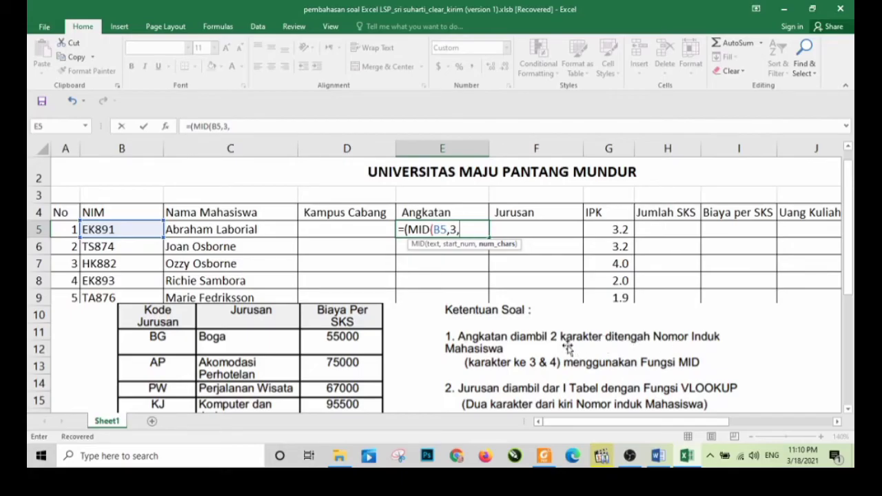
{"action": "type", "text": "2)"}
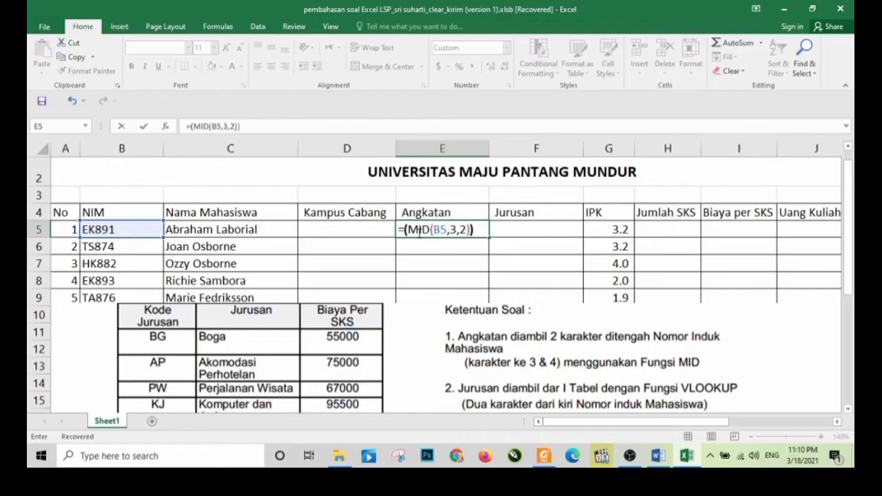
{"action": "key", "text": "Return"}
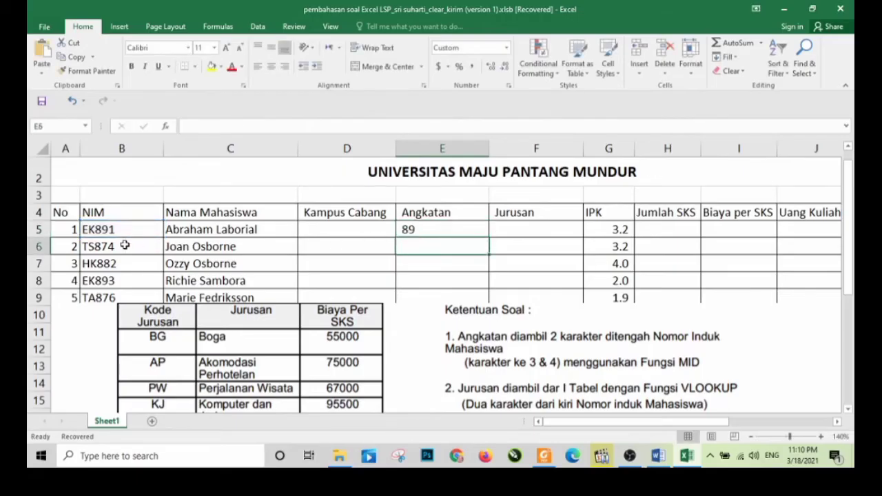
Step: Fill the MID formula from E5 down to E14 to get each intake year
{"action": "left_click_drag", "start_coordinate": [481, 324], "coordinate": [464, 370]}
{"action": "left_click", "coordinate": [441, 183]}
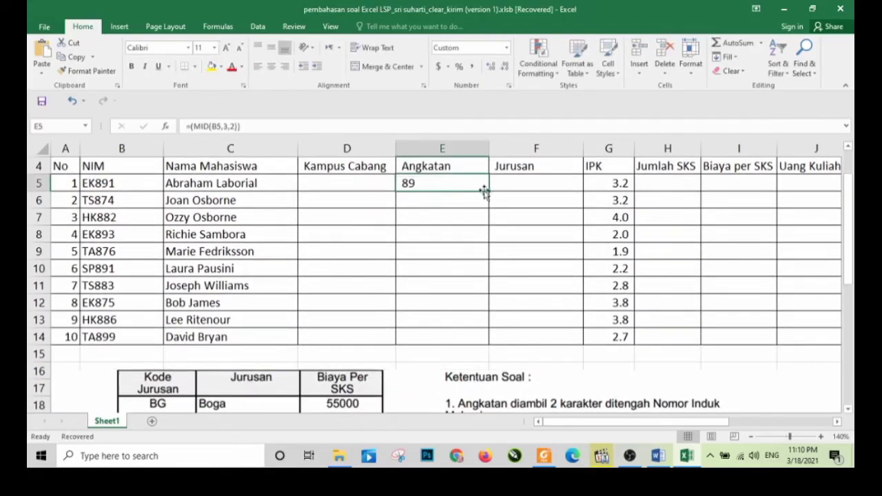
{"action": "left_click_drag", "start_coordinate": [491, 192], "coordinate": [482, 341]}
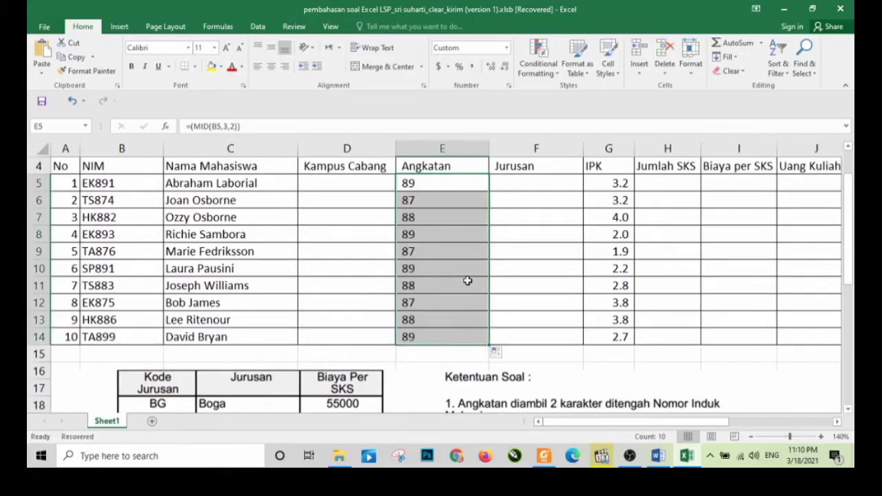
{"action": "scroll", "coordinate": [476, 250], "scroll_direction": "down", "scroll_amount": 3}
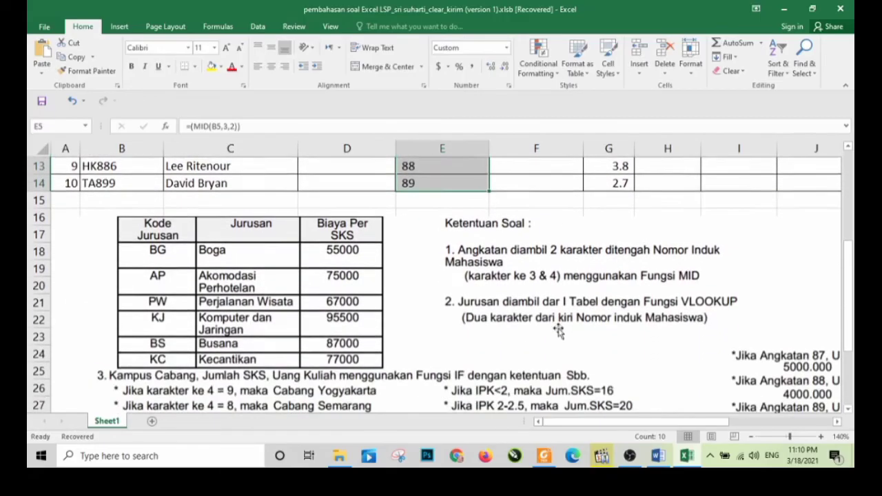
Step: Crop the top off the rules picture with Picture Tools Format > Crop
{"action": "left_click", "coordinate": [559, 331]}
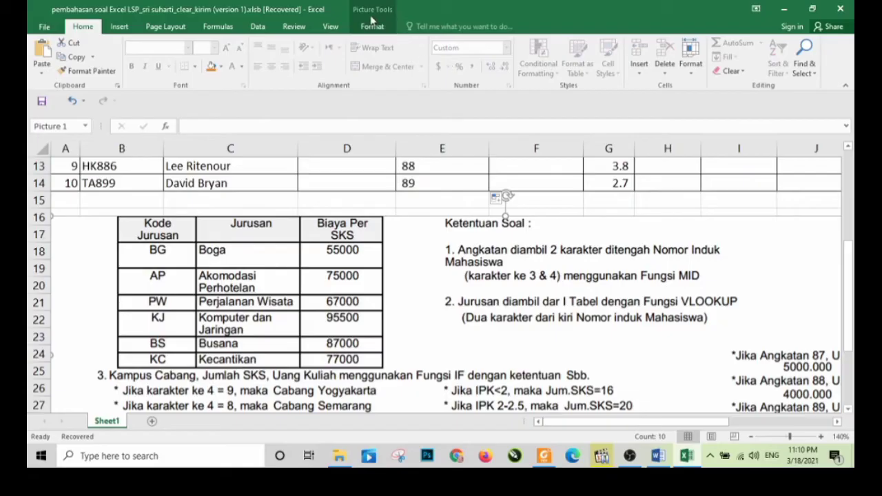
{"action": "left_click", "coordinate": [372, 25]}
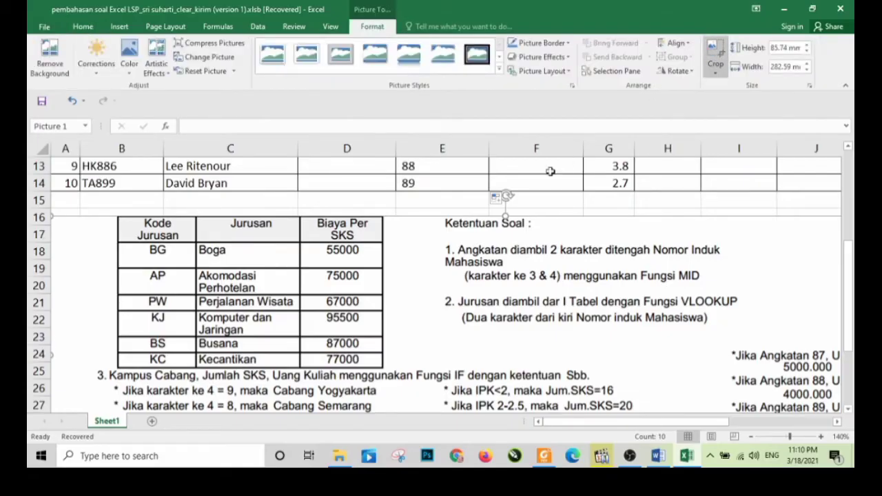
{"action": "left_click_drag", "start_coordinate": [505, 219], "coordinate": [496, 294]}
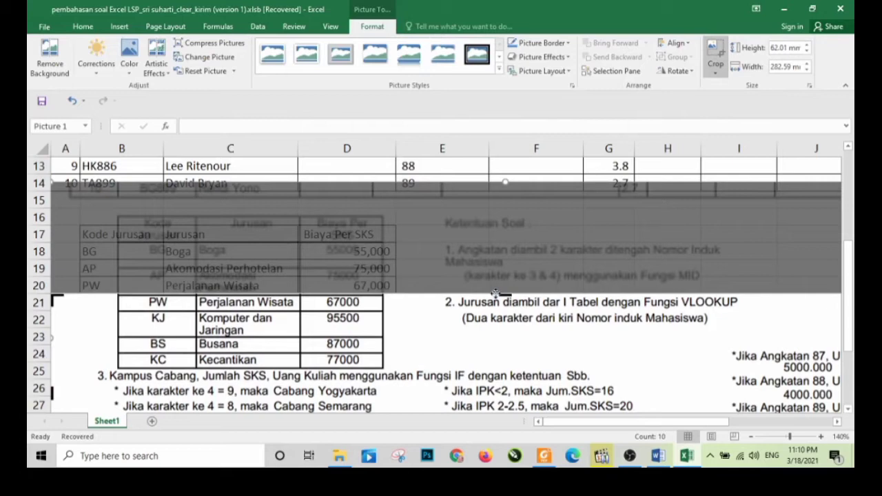
{"action": "left_click", "coordinate": [689, 165]}
Step: Move the cropped picture off the Kode Jurusan table and select B17:D23
{"action": "left_click_drag", "start_coordinate": [599, 338], "coordinate": [504, 284]}
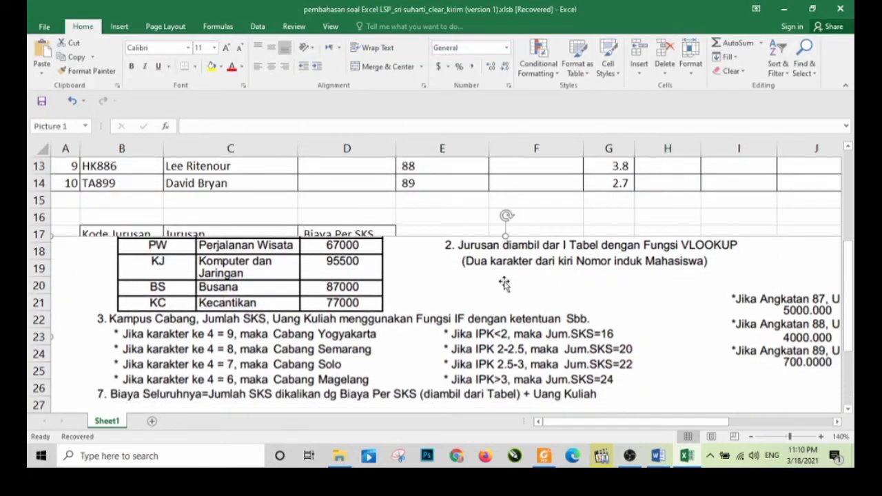
{"action": "scroll", "coordinate": [504, 284], "scroll_direction": "up", "scroll_amount": 2}
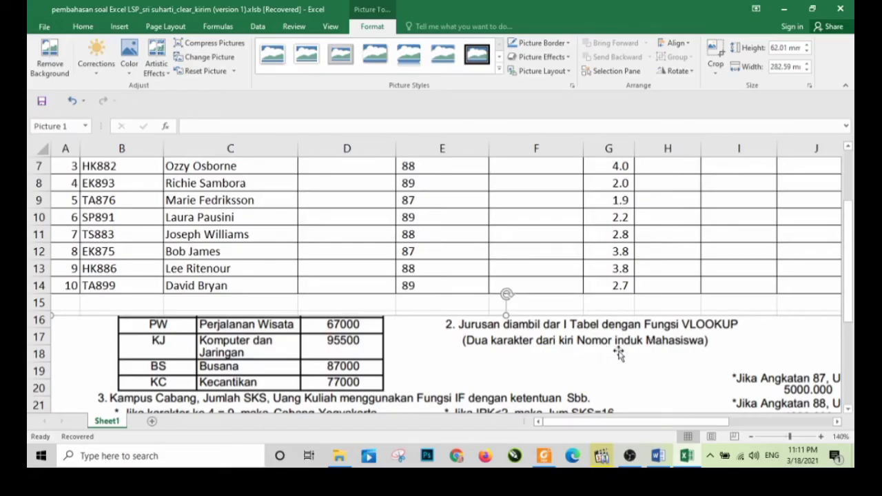
{"action": "scroll", "coordinate": [619, 352], "scroll_direction": "down", "scroll_amount": 2}
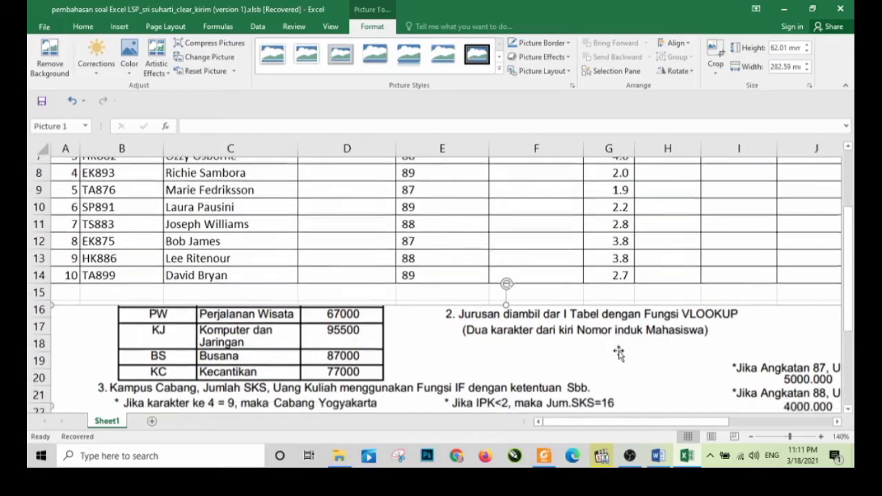
{"action": "left_click_drag", "start_coordinate": [567, 256], "coordinate": [559, 407]}
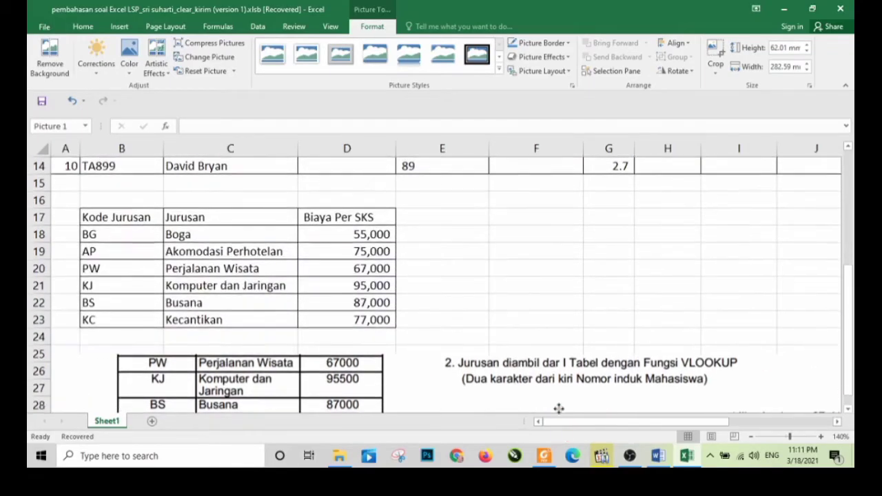
{"action": "scroll", "coordinate": [549, 367], "scroll_direction": "down", "scroll_amount": 2}
{"action": "scroll", "coordinate": [468, 258], "scroll_direction": "up", "scroll_amount": 2}
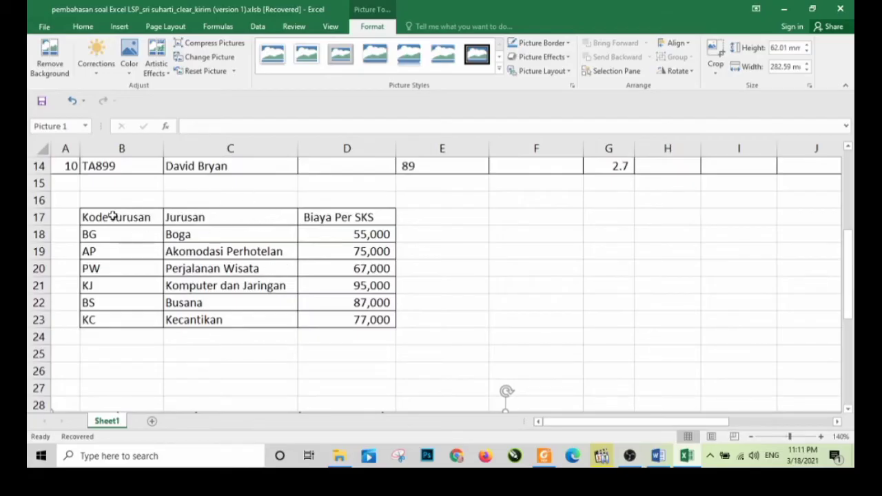
{"action": "left_click_drag", "start_coordinate": [112, 217], "coordinate": [347, 320]}
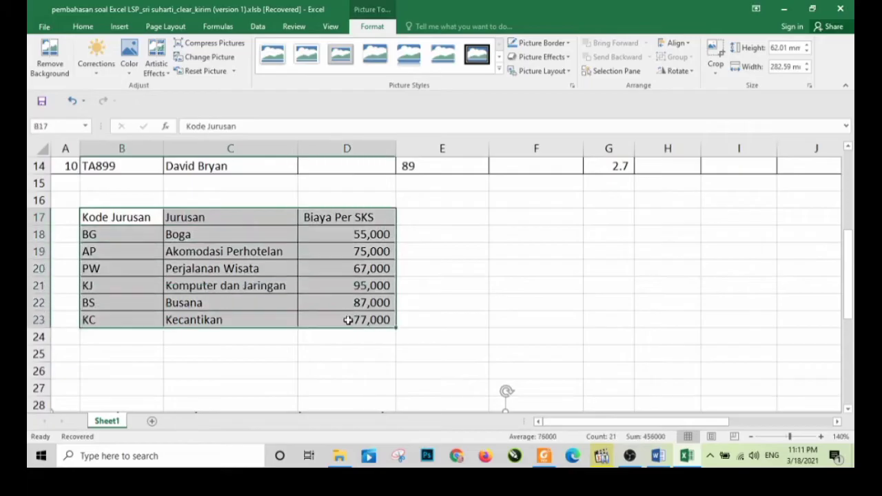
Step: Name the range B17:D23 tabel_mahasiswa in the Name Box
{"action": "left_click", "coordinate": [85, 126]}
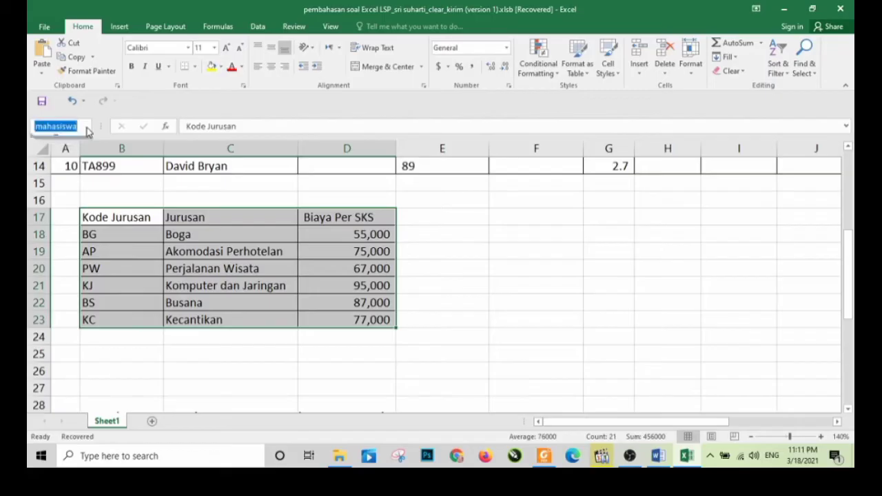
{"action": "type", "text": "tabel"}
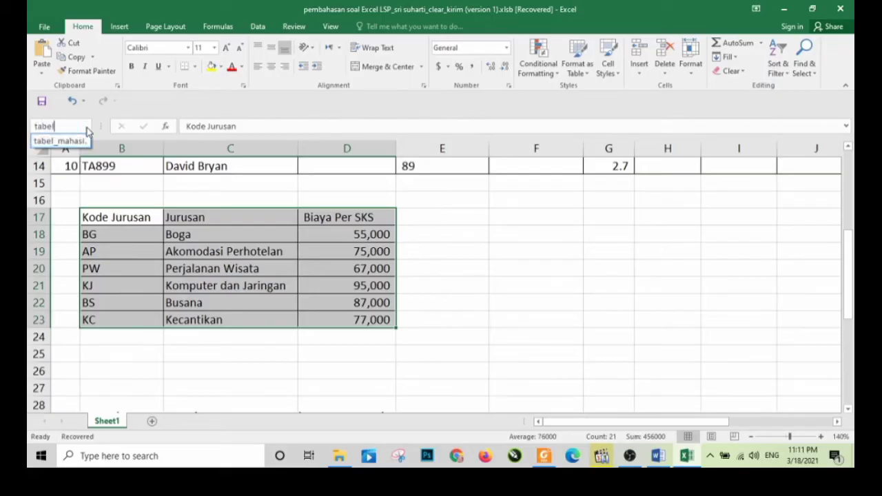
{"action": "type", "text": "_mahasi"}
{"action": "key", "text": "BackSpace"}
{"action": "key", "text": "BackSpace"}
{"action": "type", "text": "siswa"}
{"action": "key", "text": "Return"}
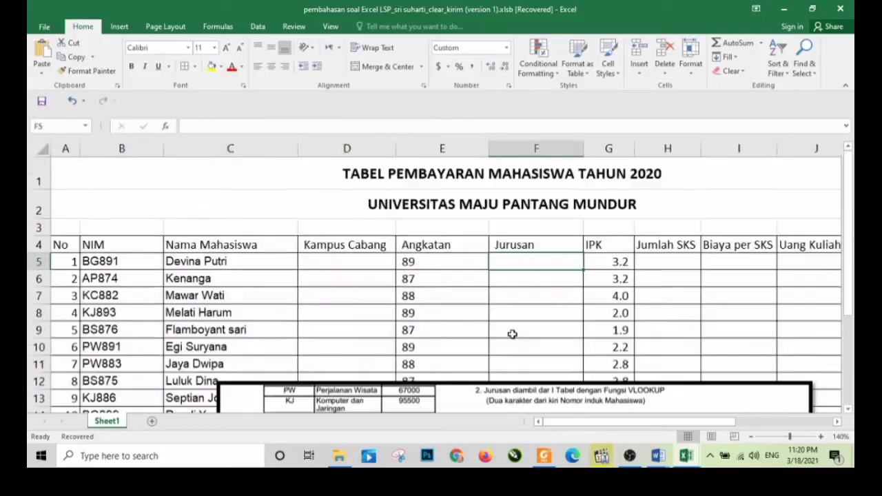
Step: Enlarge the rules picture, stretching it taller, wider and toward the upper left
{"action": "scroll", "coordinate": [441, 275], "scroll_direction": "down", "scroll_amount": 3}
{"action": "left_click_drag", "start_coordinate": [548, 285], "coordinate": [535, 315]}
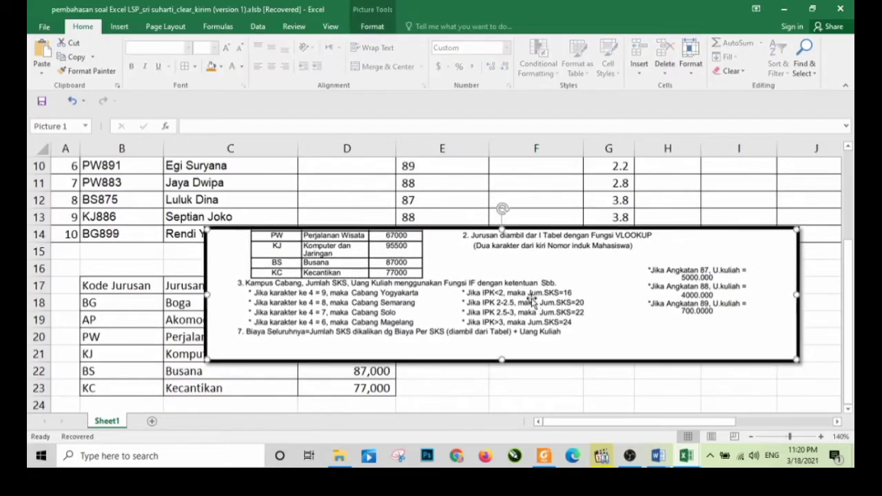
{"action": "left_click_drag", "start_coordinate": [502, 228], "coordinate": [502, 205]}
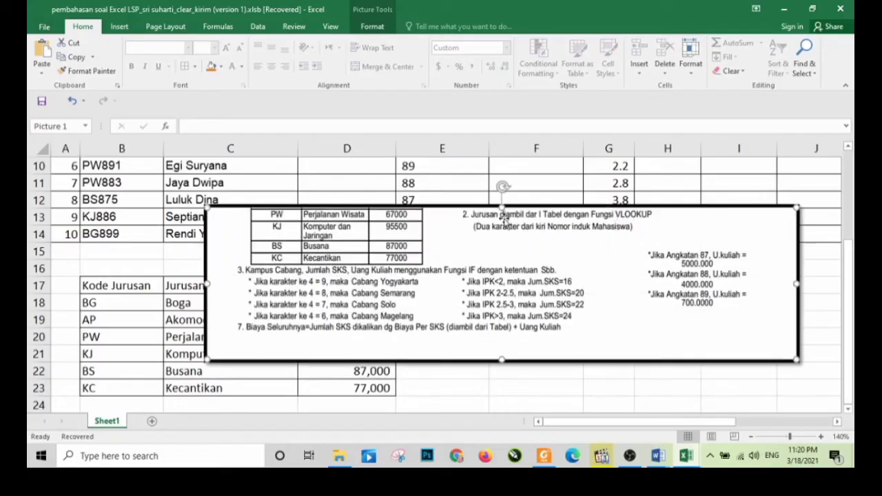
{"action": "left_click_drag", "start_coordinate": [529, 261], "coordinate": [522, 318]}
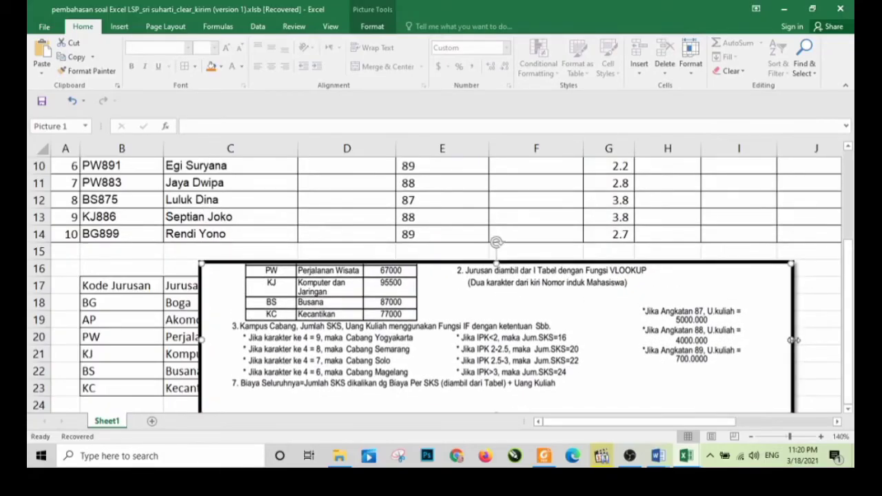
{"action": "left_click_drag", "start_coordinate": [792, 340], "coordinate": [817, 340]}
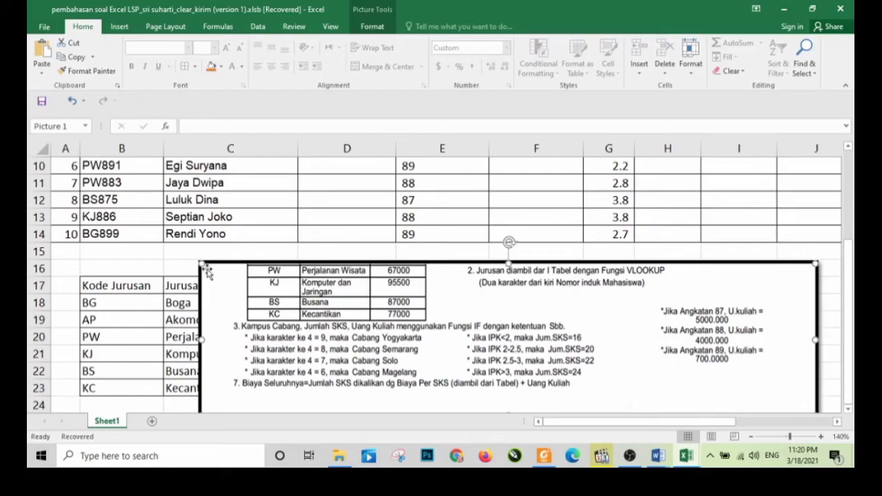
{"action": "left_click_drag", "start_coordinate": [201, 264], "coordinate": [55, 226]}
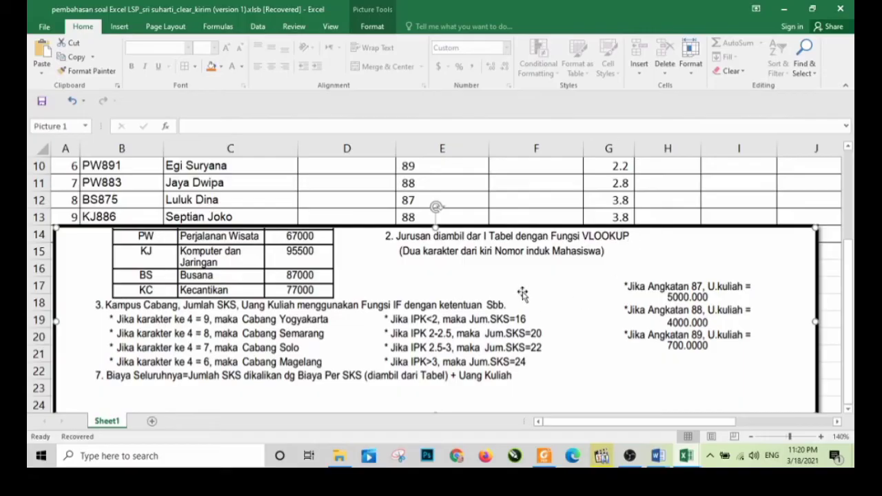
Step: Move the picture above row 16 and select the Kode Jurusan table B17:D23
{"action": "left_click_drag", "start_coordinate": [521, 294], "coordinate": [611, 180]}
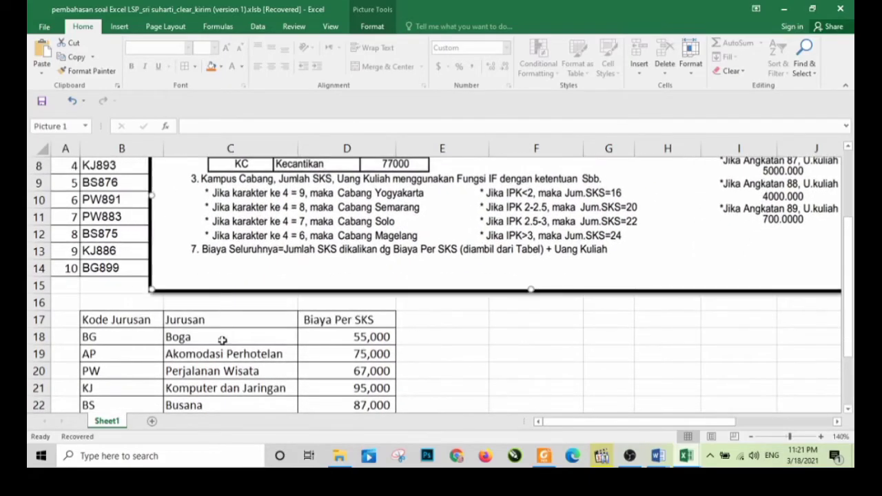
{"action": "scroll", "coordinate": [119, 324], "scroll_direction": "down", "scroll_amount": 1}
{"action": "mouse_move", "coordinate": [115, 274]}
{"action": "left_mouse_down"}
{"action": "mouse_move", "coordinate": [295, 281]}
{"action": "mouse_move", "coordinate": [348, 371]}
{"action": "left_mouse_up"}
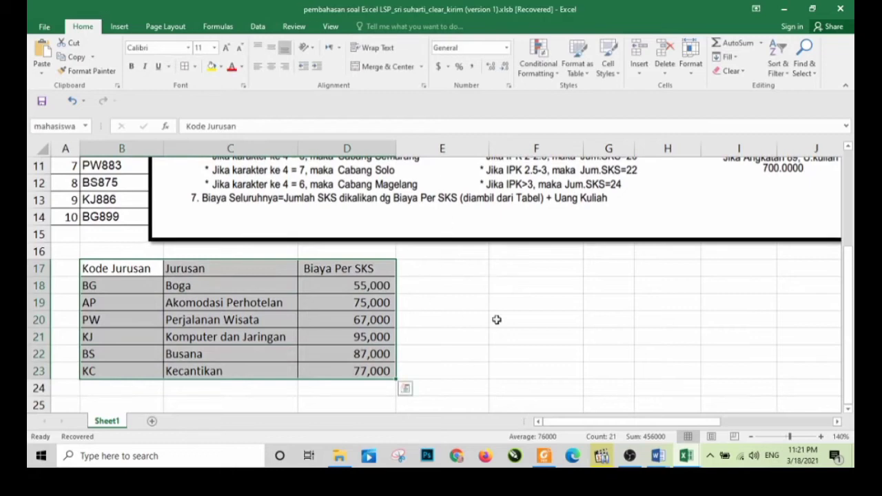
Step: Drag the instructions picture down and right, off the student rows
{"action": "left_click", "coordinate": [570, 335]}
{"action": "scroll", "coordinate": [568, 336], "scroll_direction": "up", "scroll_amount": 3}
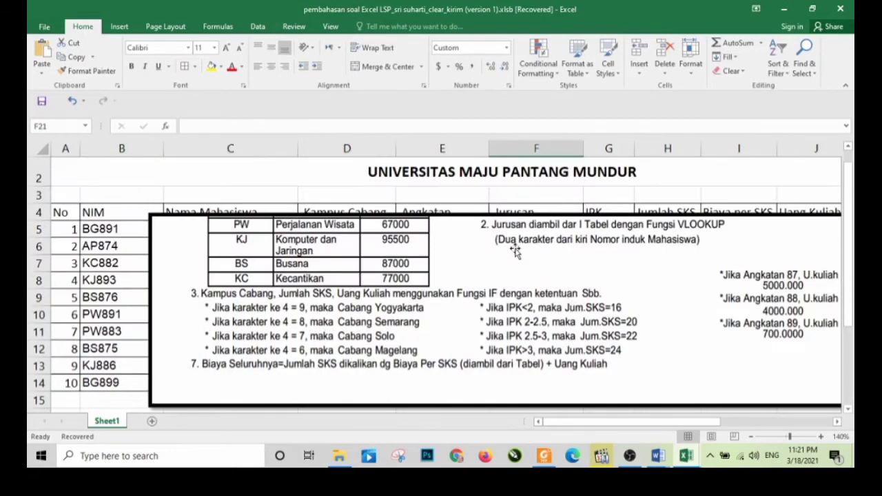
{"action": "left_click_drag", "start_coordinate": [623, 250], "coordinate": [627, 278]}
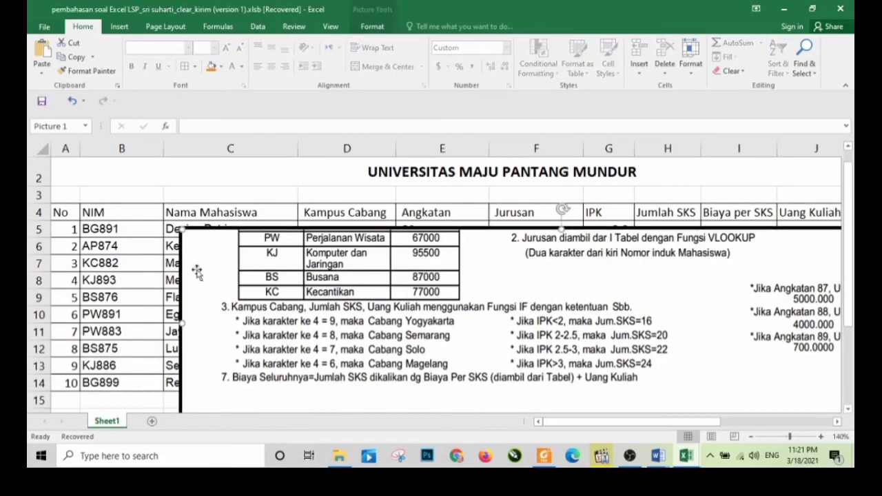
{"action": "left_click", "coordinate": [122, 148]}
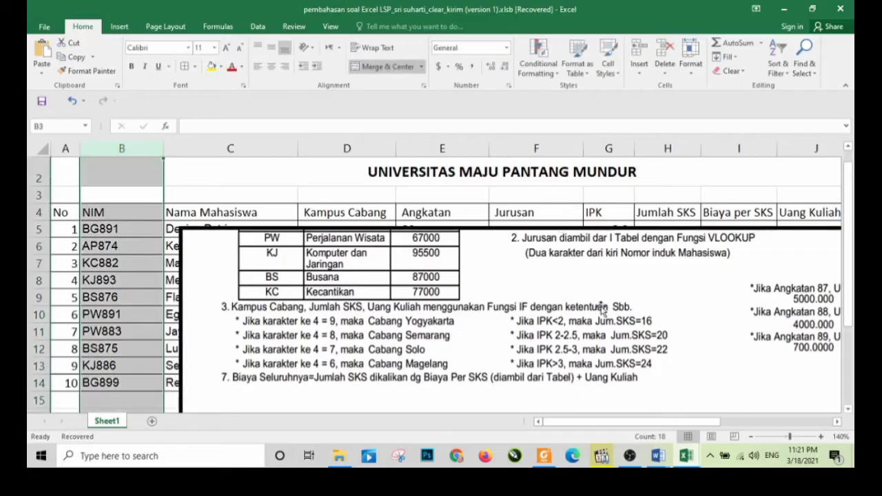
{"action": "left_click", "coordinate": [675, 291]}
{"action": "left_click_drag", "start_coordinate": [674, 291], "coordinate": [664, 257]}
{"action": "scroll", "coordinate": [549, 307], "scroll_direction": "down", "scroll_amount": 2}
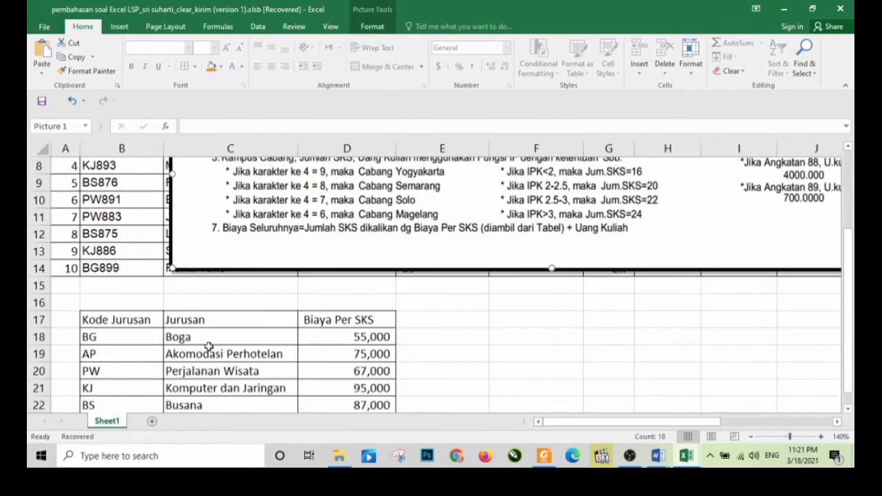
{"action": "scroll", "coordinate": [214, 348], "scroll_direction": "down", "scroll_amount": 2}
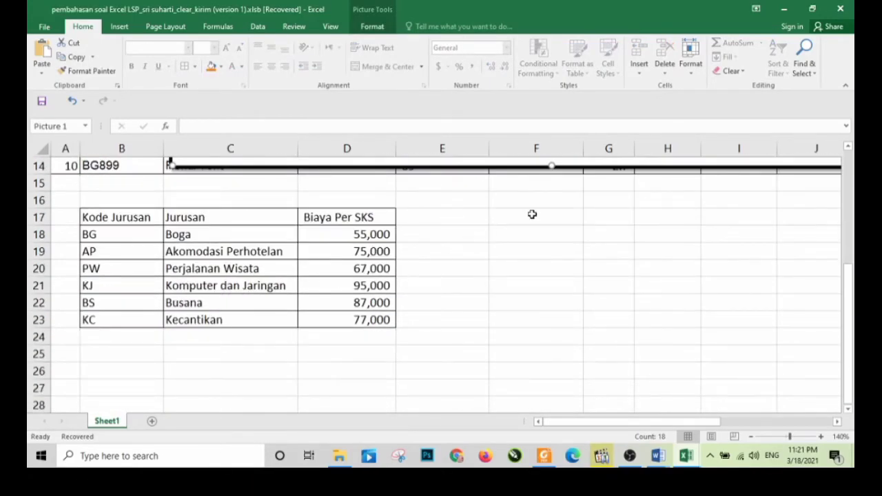
{"action": "scroll", "coordinate": [503, 305], "scroll_direction": "up", "scroll_amount": 4}
{"action": "left_click_drag", "start_coordinate": [605, 256], "coordinate": [556, 390]}
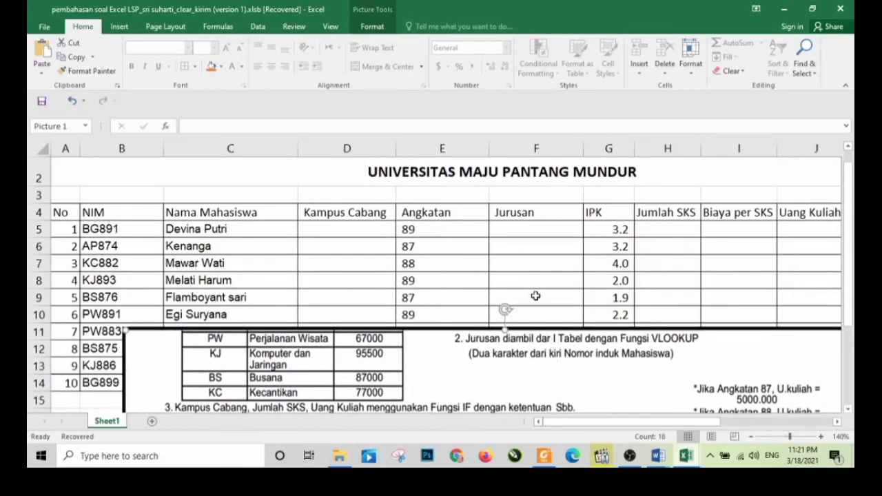
{"action": "left_click_drag", "start_coordinate": [556, 356], "coordinate": [521, 217]}
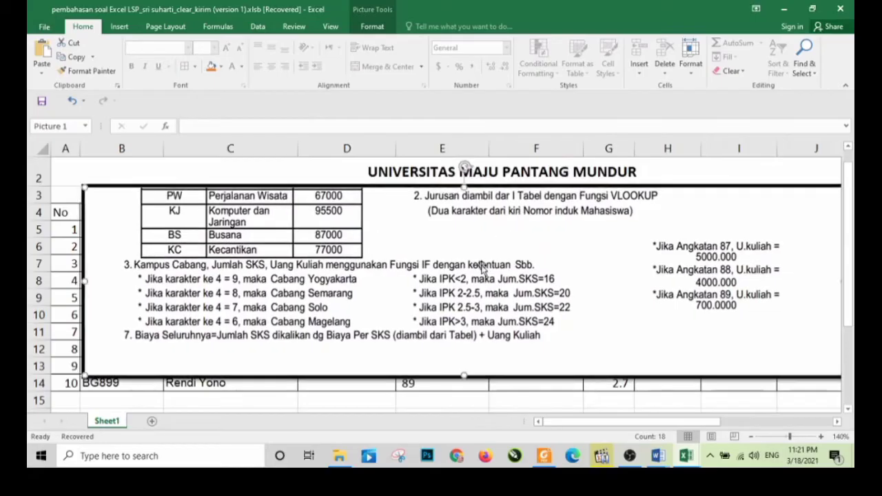
{"action": "scroll", "coordinate": [480, 273], "scroll_direction": "down", "scroll_amount": 3}
{"action": "scroll", "coordinate": [481, 274], "scroll_direction": "up", "scroll_amount": 3}
Step: Select the Kode Jurusan table and enter tabelmahasiswa in the Name Box
{"action": "left_click_drag", "start_coordinate": [122, 319], "coordinate": [353, 389]}
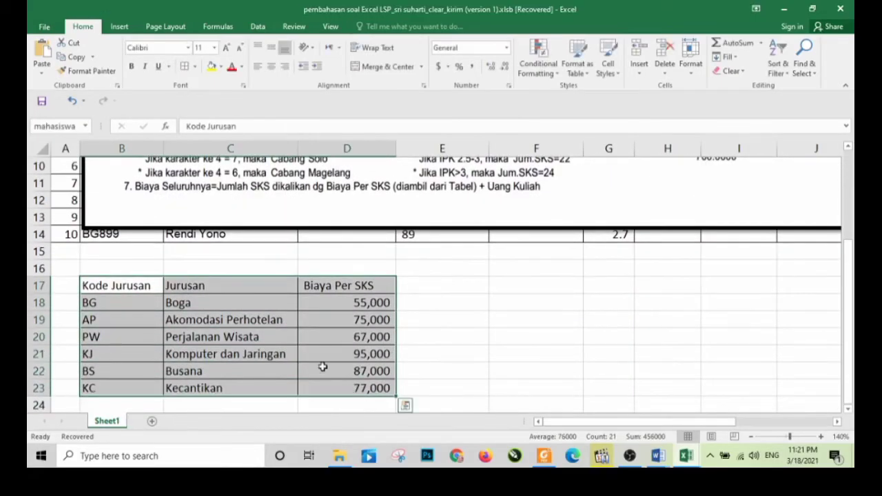
{"action": "left_click_drag", "start_coordinate": [125, 286], "coordinate": [361, 395]}
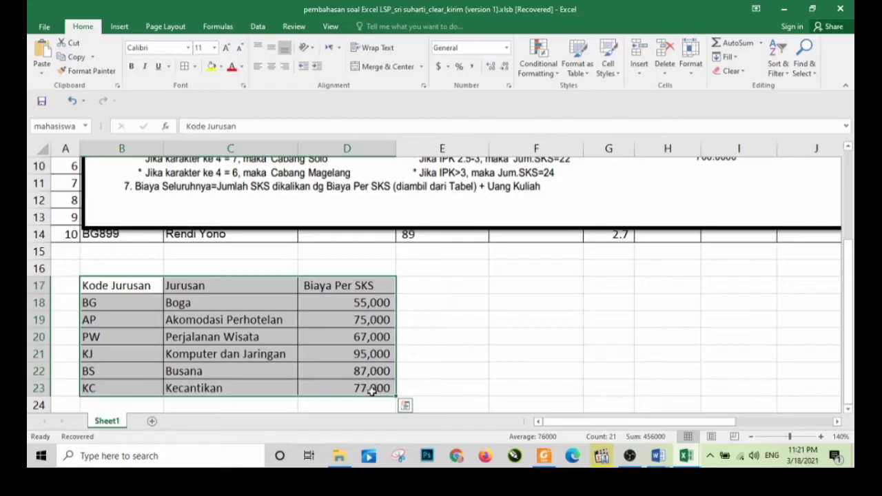
{"action": "scroll", "coordinate": [477, 355], "scroll_direction": "up", "scroll_amount": 3}
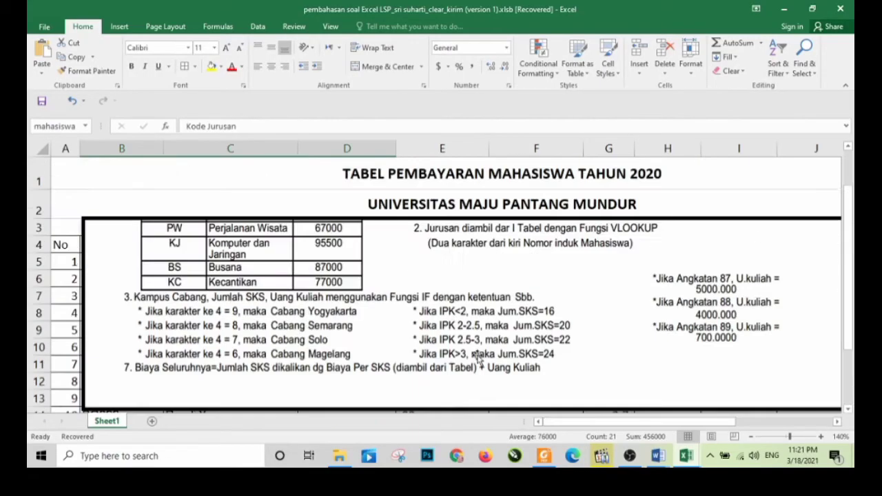
{"action": "left_click_drag", "start_coordinate": [464, 314], "coordinate": [462, 404]}
{"action": "scroll", "coordinate": [482, 338], "scroll_direction": "down", "scroll_amount": 1}
{"action": "left_click_drag", "start_coordinate": [492, 324], "coordinate": [473, 340]}
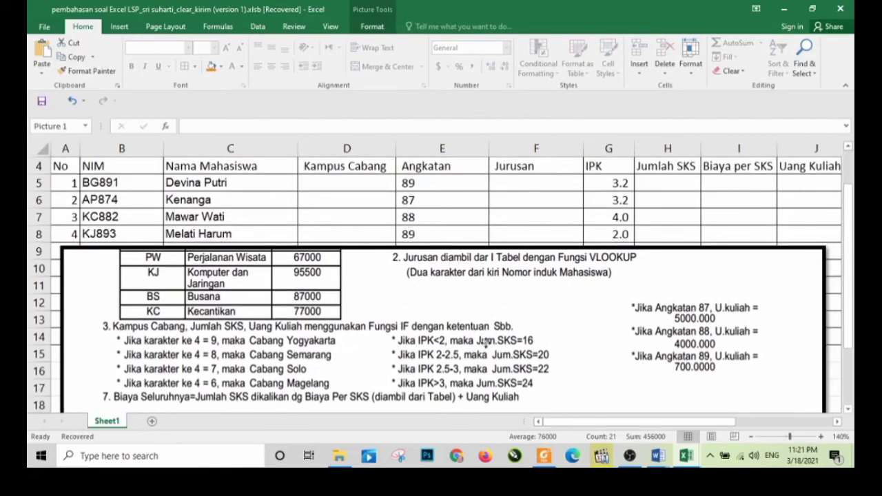
{"action": "scroll", "coordinate": [207, 238], "scroll_direction": "down", "scroll_amount": 1}
{"action": "scroll", "coordinate": [236, 257], "scroll_direction": "down", "scroll_amount": 3}
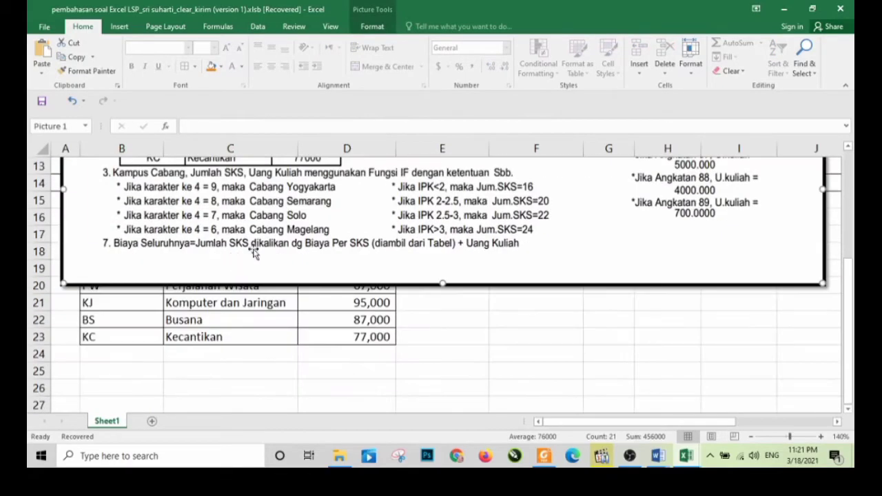
{"action": "left_click_drag", "start_coordinate": [327, 237], "coordinate": [399, 251]}
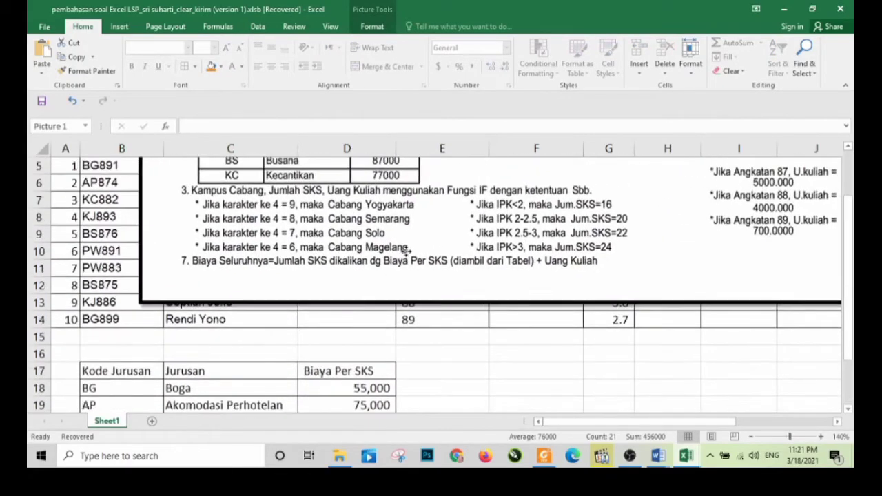
{"action": "scroll", "coordinate": [347, 313], "scroll_direction": "down", "scroll_amount": 2}
{"action": "left_click_drag", "start_coordinate": [105, 270], "coordinate": [311, 365]}
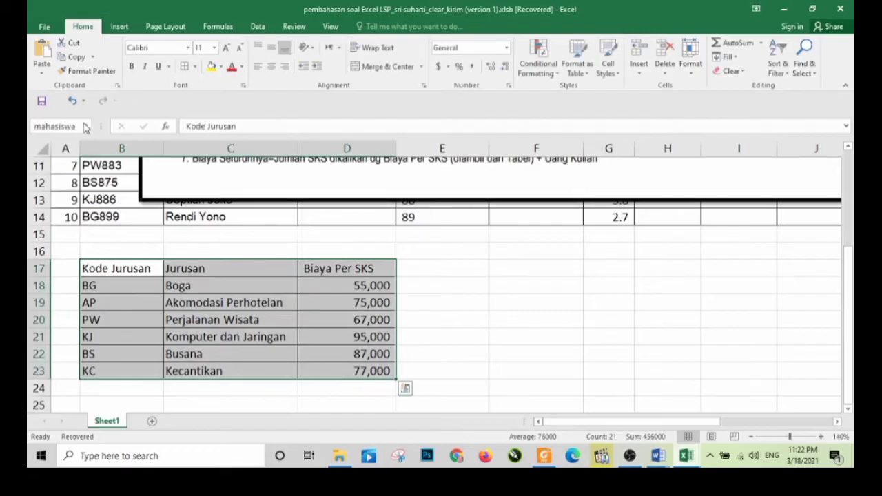
{"action": "left_click", "coordinate": [85, 126]}
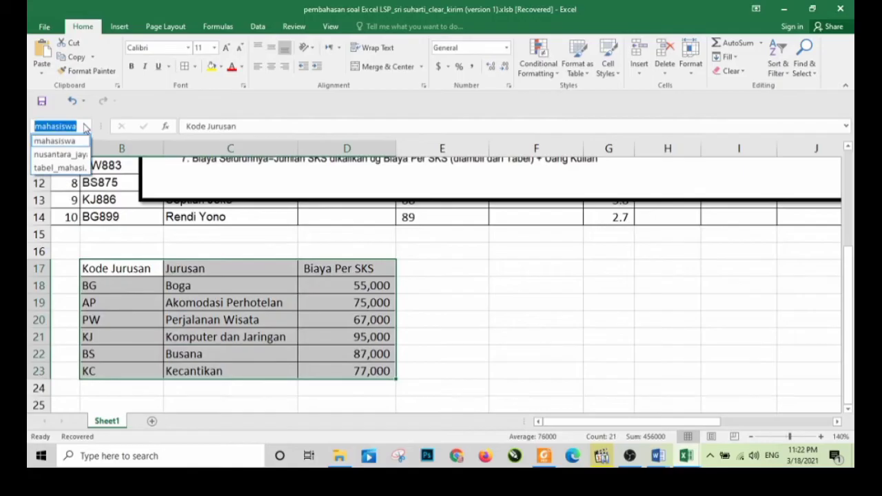
{"action": "type", "text": "tabel"}
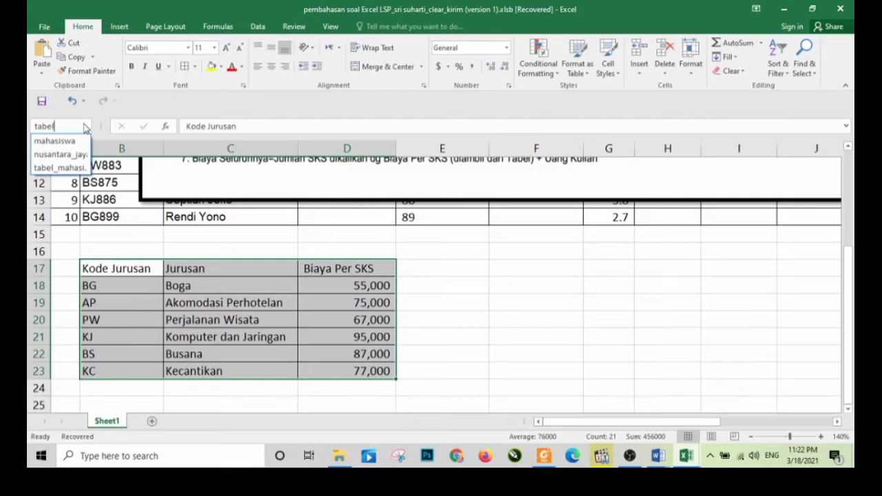
{"action": "type", "text": "mahasiswa"}
{"action": "key", "text": "Return"}
Step: Settle the instructions picture below row 14 and select cell F5
{"action": "scroll", "coordinate": [560, 270], "scroll_direction": "up", "scroll_amount": 4}
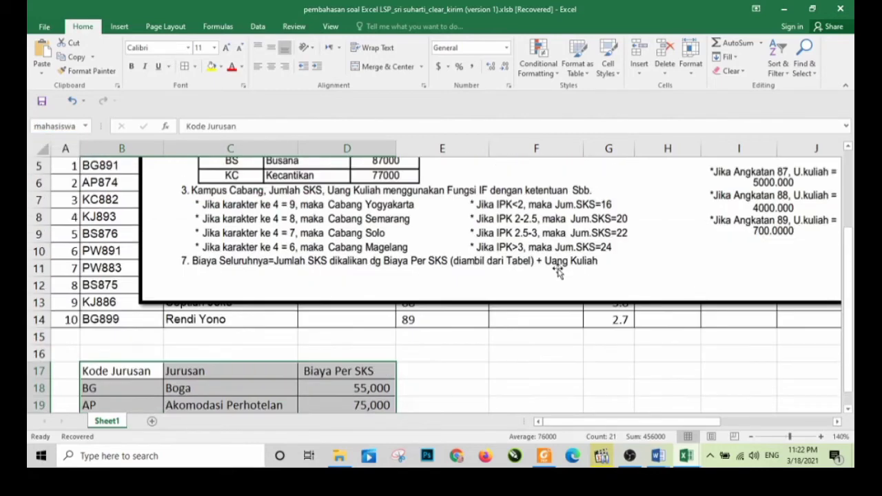
{"action": "scroll", "coordinate": [545, 229], "scroll_direction": "down", "scroll_amount": 1}
{"action": "left_click_drag", "start_coordinate": [545, 229], "coordinate": [482, 369]}
{"action": "scroll", "coordinate": [482, 320], "scroll_direction": "down", "scroll_amount": 2}
{"action": "left_click_drag", "start_coordinate": [500, 280], "coordinate": [482, 371]}
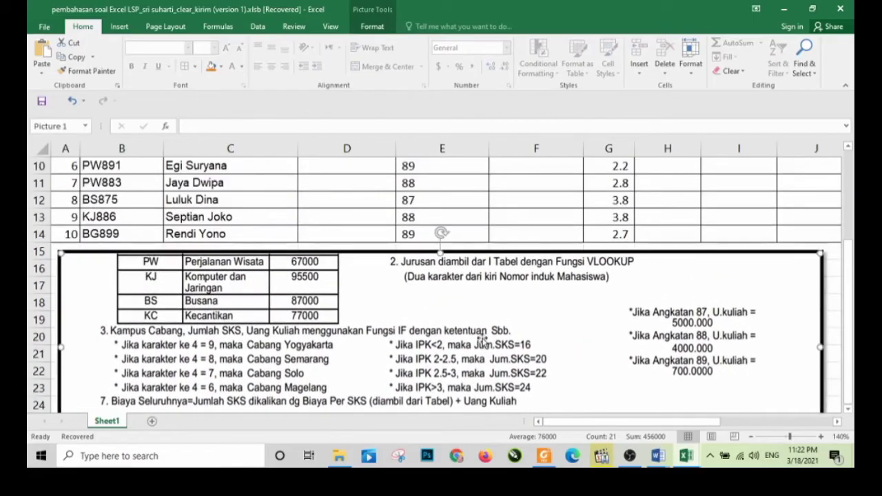
{"action": "scroll", "coordinate": [487, 319], "scroll_direction": "up", "scroll_amount": 2}
{"action": "left_click", "coordinate": [515, 189]}
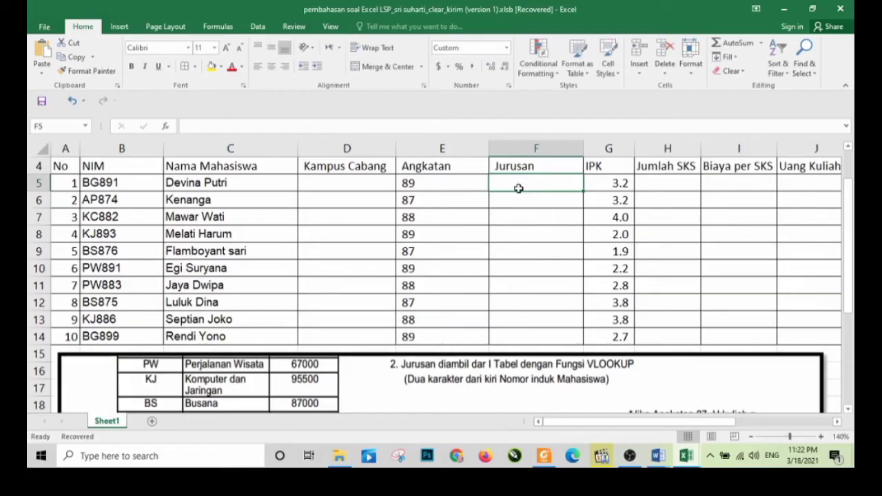
Step: Enter the unfinished =VLOOKUP(LEFT(B5,2),tabelmahasiswa, in F5, triggering the missing-parenthesis warning
{"action": "type", "text": "="}
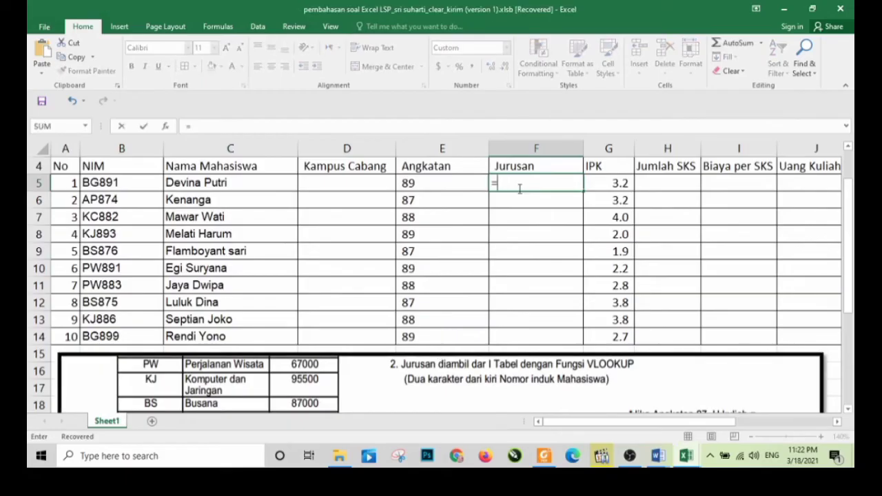
{"action": "type", "text": "VLOOKU"}
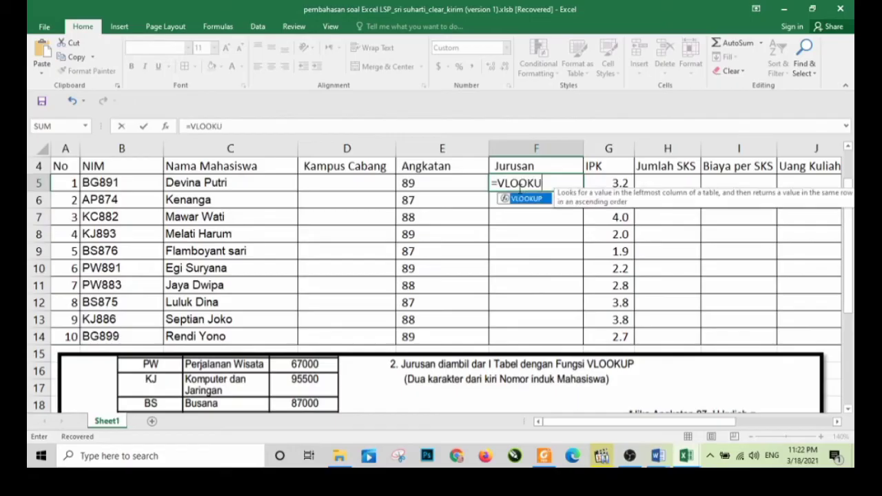
{"action": "type", "text": "P("}
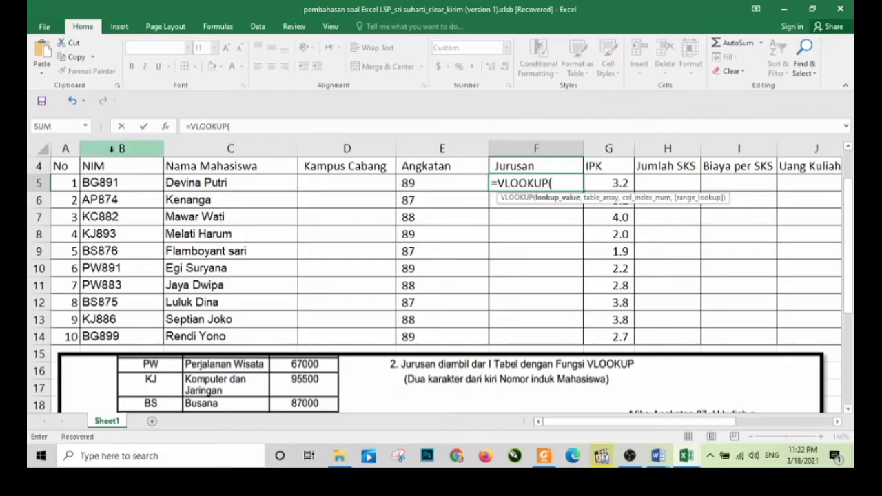
{"action": "type", "text": "LEFT"}
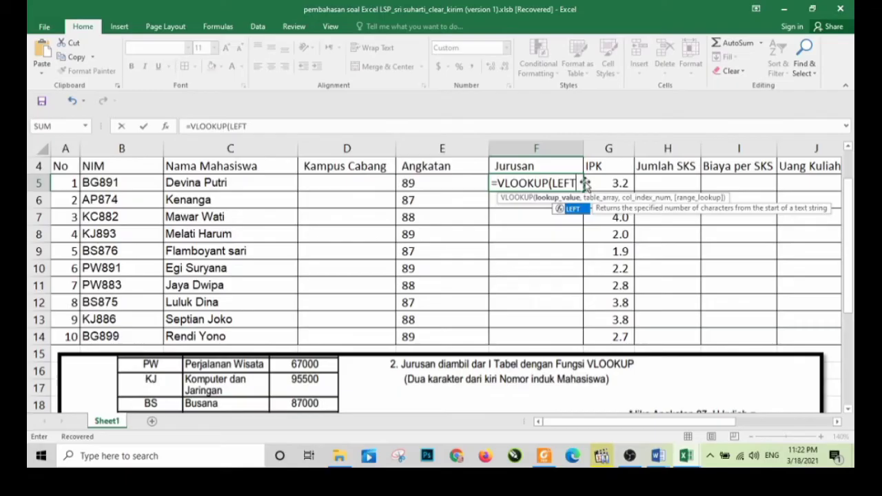
{"action": "type", "text": "("}
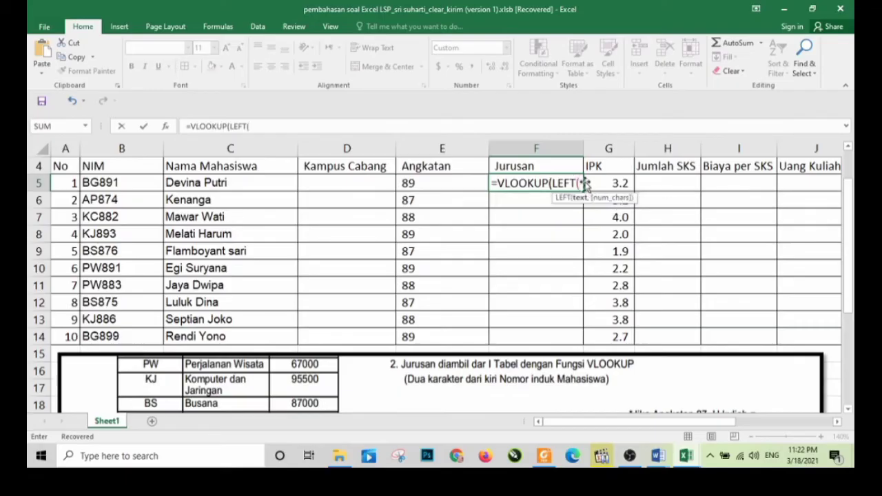
{"action": "left_click", "coordinate": [138, 182]}
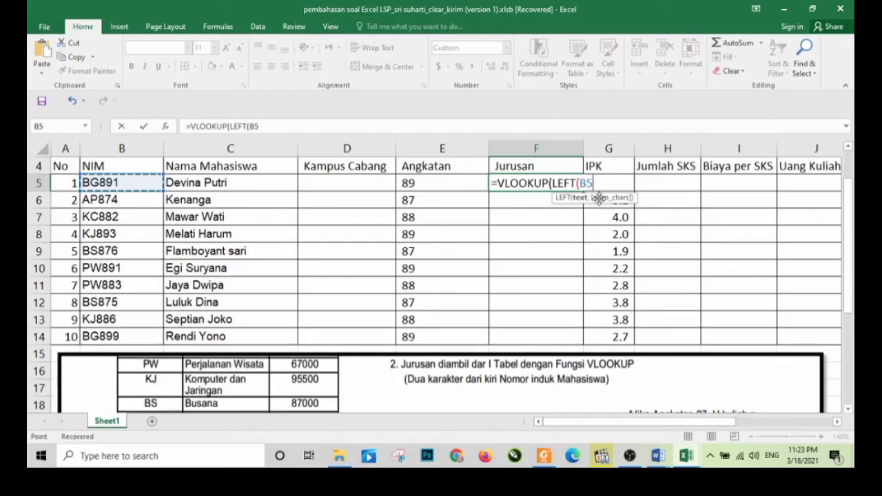
{"action": "type", "text": ","}
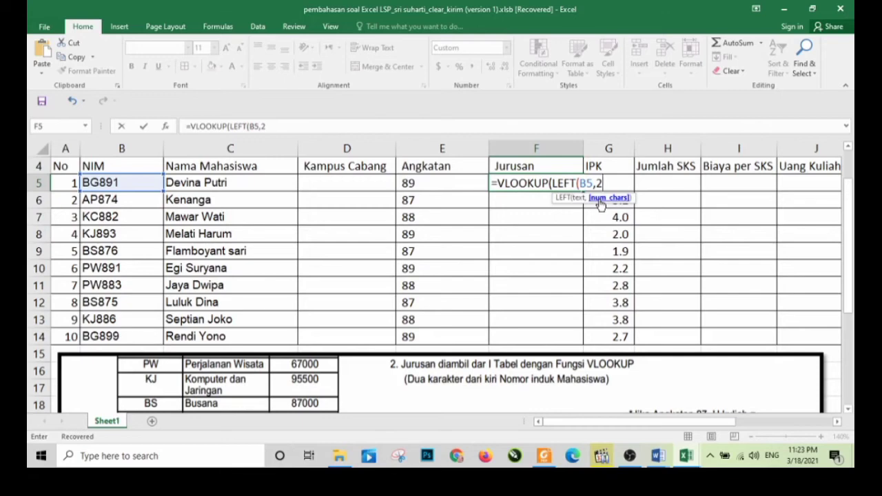
{"action": "type", "text": "2),"}
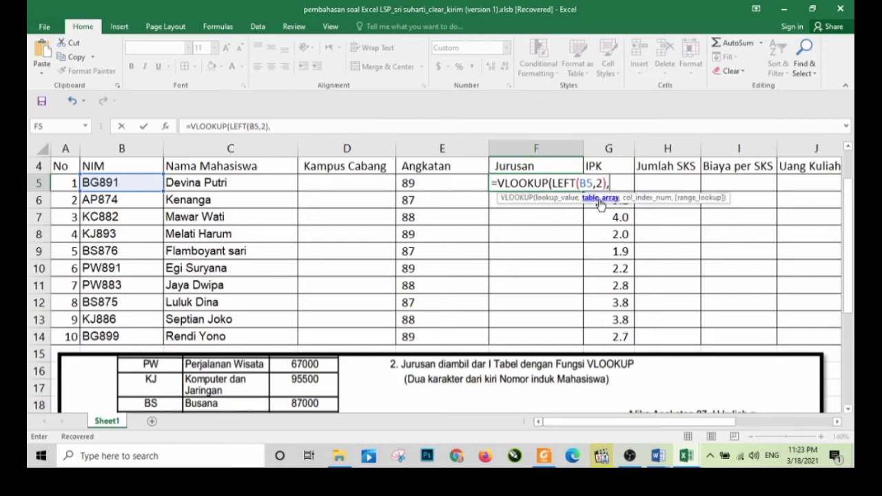
{"action": "type", "text": "ta"}
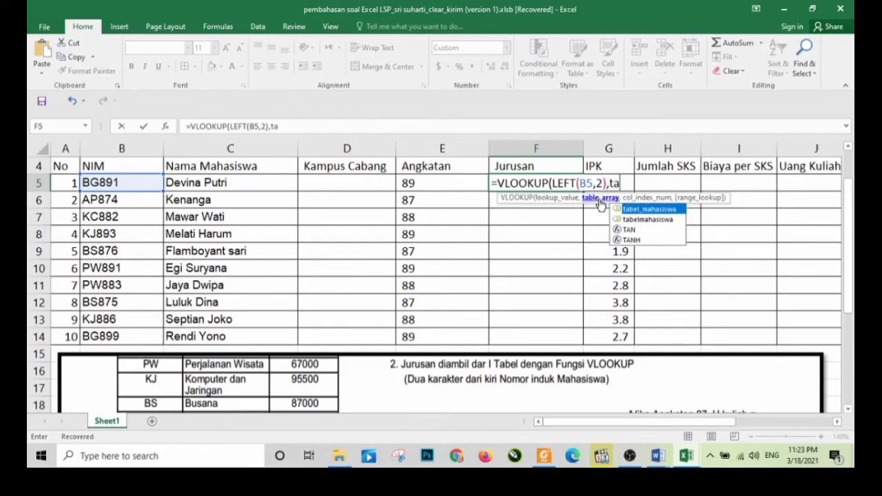
{"action": "type", "text": "belma"}
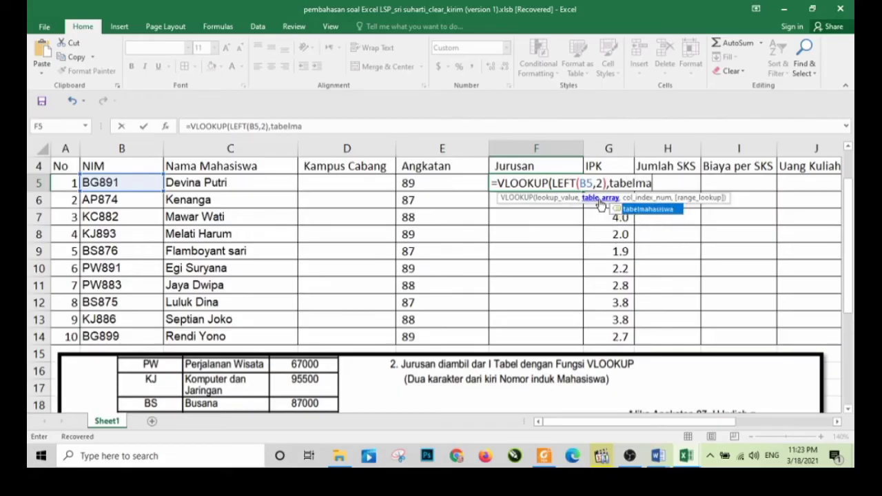
{"action": "type", "text": "haws"}
{"action": "key", "text": "BackSpace"}
{"action": "key", "text": "BackSpace"}
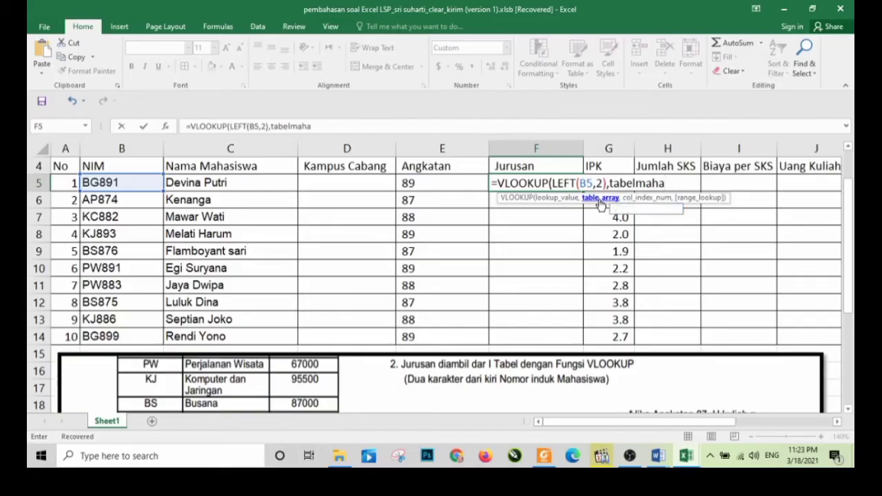
{"action": "type", "text": "siswa,"}
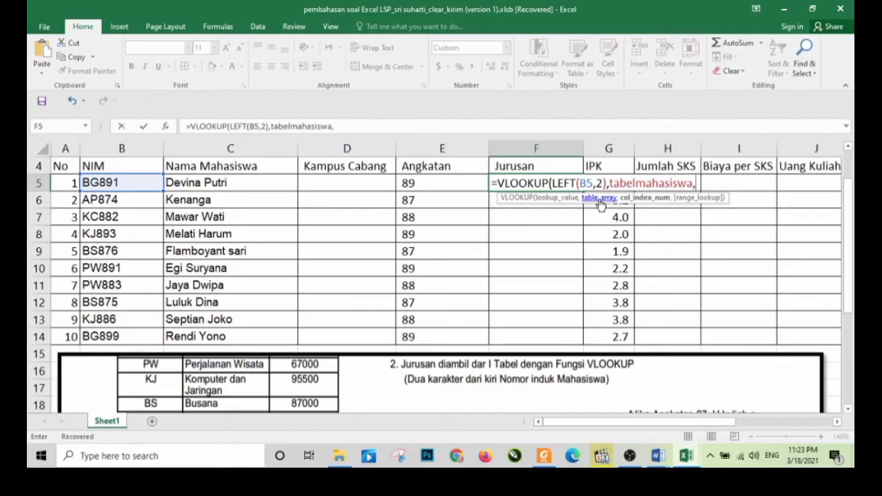
{"action": "key", "text": "Return"}
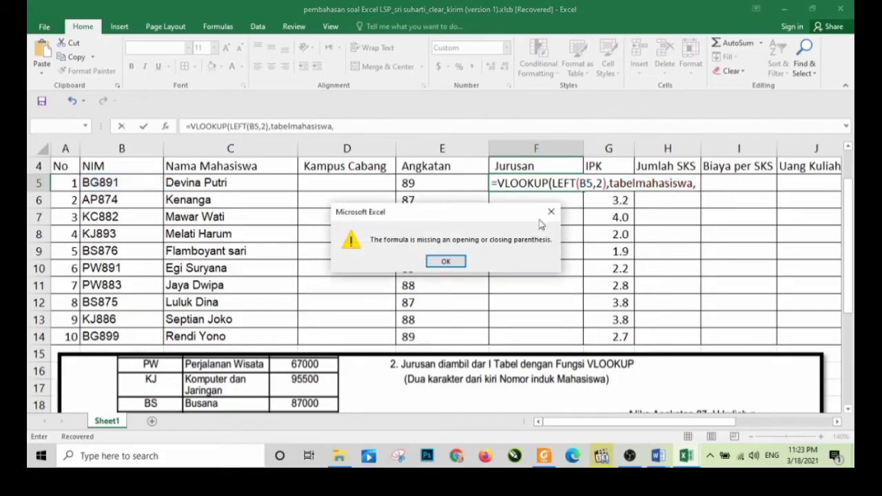
Step: Dismiss the warning and complete F5 as =VLOOKUP(LEFT(B5,2),tabelmahasiswa,2,0)
{"action": "left_click", "coordinate": [549, 211]}
{"action": "left_click", "coordinate": [697, 183]}
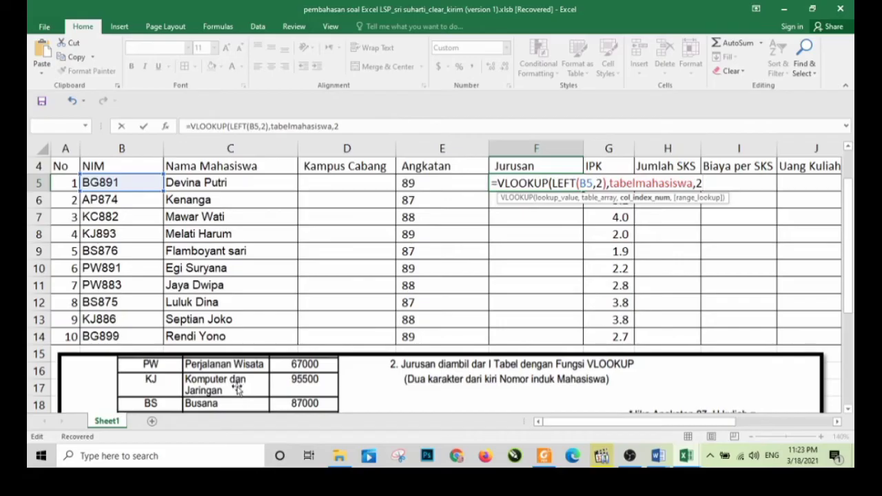
{"action": "type", "text": ","}
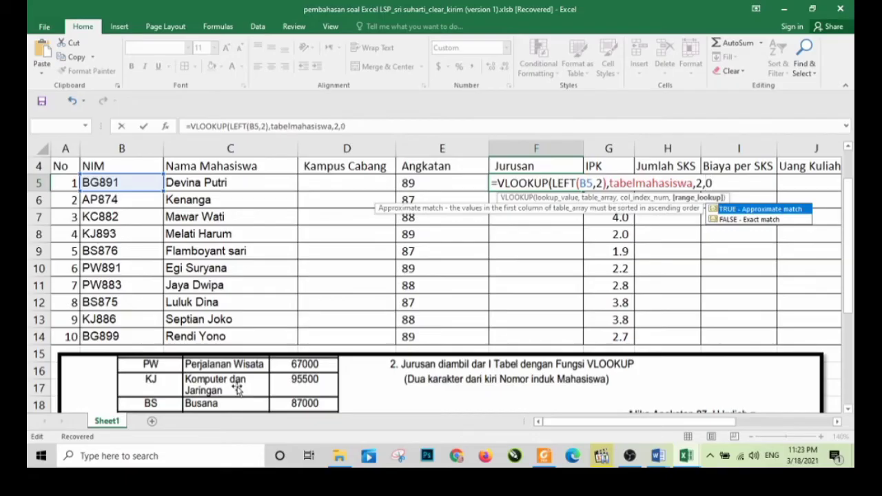
{"action": "type", "text": "0)"}
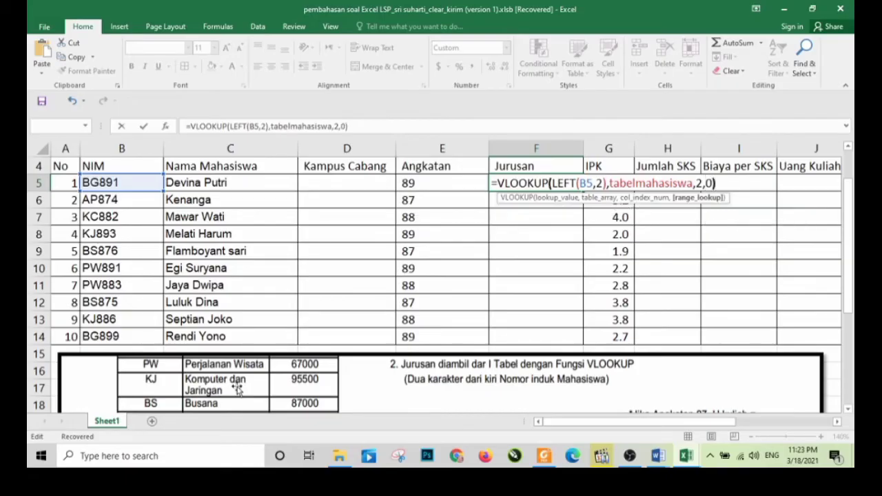
{"action": "key", "text": "Return"}
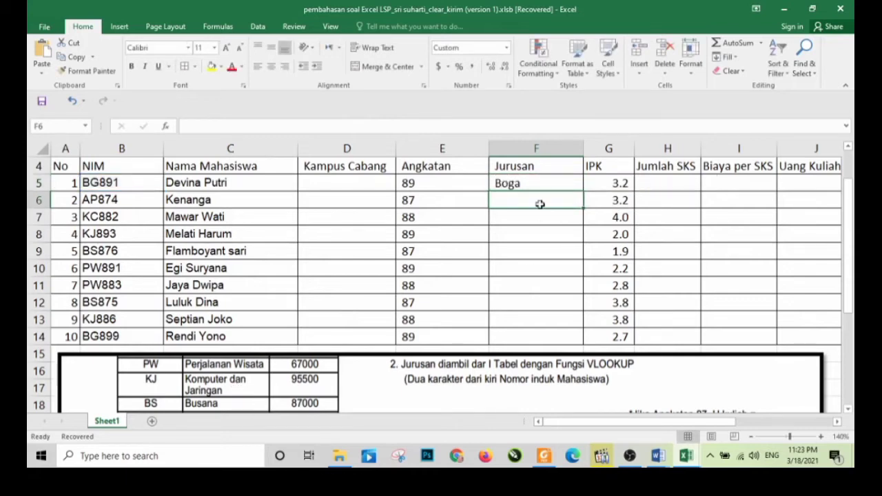
Step: Fill the lookup down to F14, narrow column E and widen column F
{"action": "left_click", "coordinate": [541, 182]}
{"action": "left_click_drag", "start_coordinate": [582, 191], "coordinate": [583, 350]}
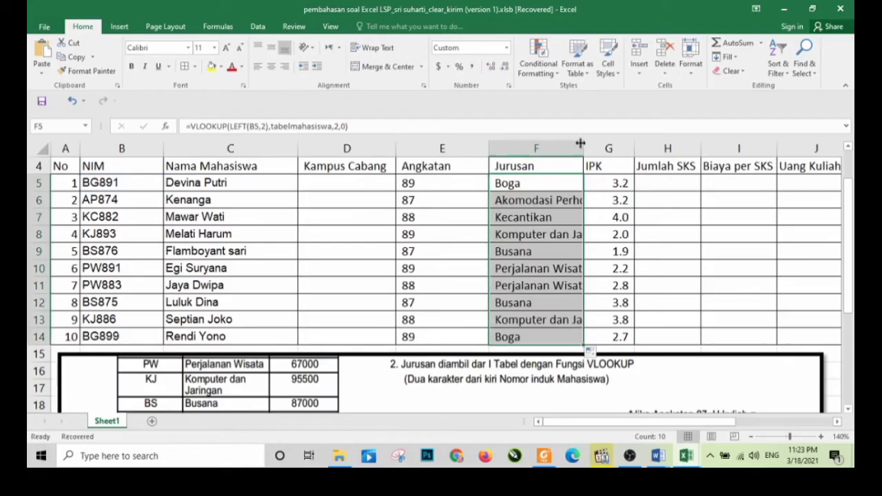
{"action": "left_click_drag", "start_coordinate": [488, 149], "coordinate": [461, 149]}
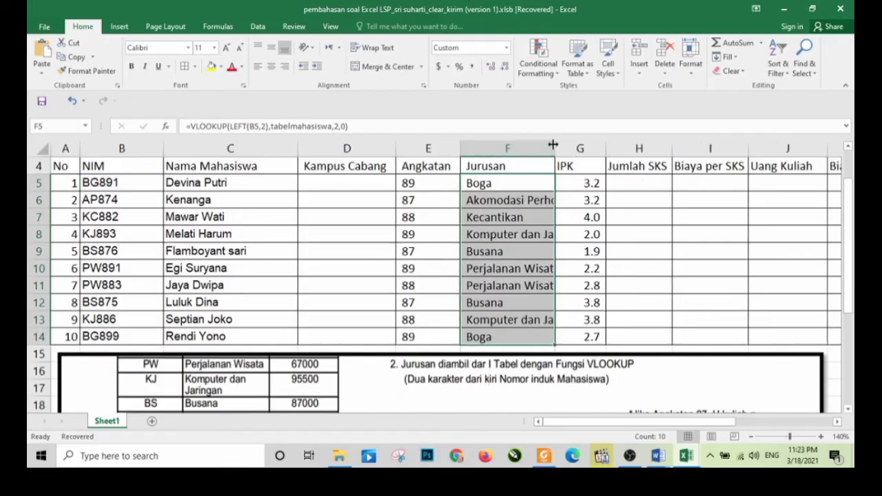
{"action": "left_click_drag", "start_coordinate": [553, 149], "coordinate": [593, 144]}
Step: Move the instruction picture up over the sheet
{"action": "scroll", "coordinate": [587, 316], "scroll_direction": "down", "scroll_amount": 1}
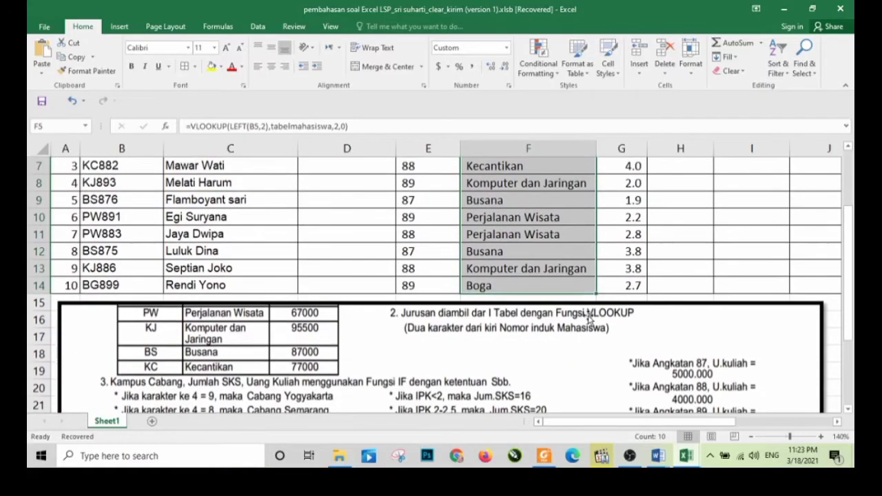
{"action": "scroll", "coordinate": [587, 315], "scroll_direction": "down", "scroll_amount": 1}
{"action": "left_click", "coordinate": [587, 266]}
{"action": "left_click_drag", "start_coordinate": [587, 266], "coordinate": [588, 245]}
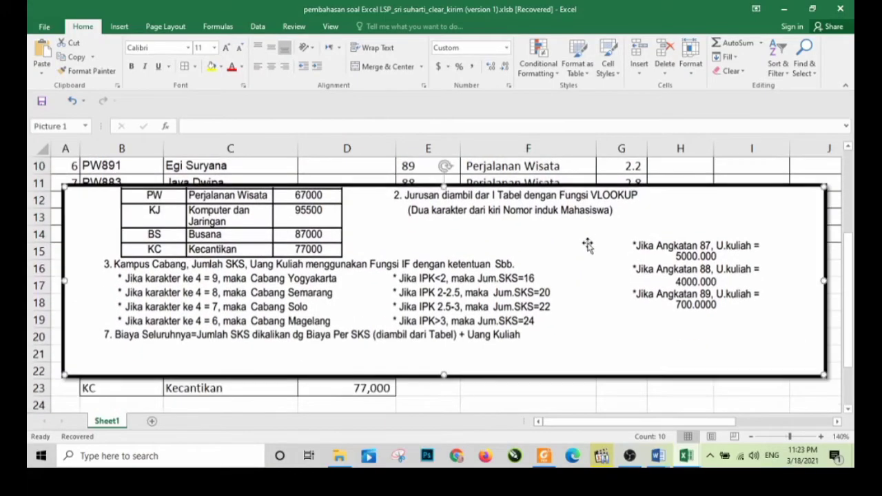
Step: Crop the top off the instruction picture, leaving just the IF rules
{"action": "left_click", "coordinate": [371, 27]}
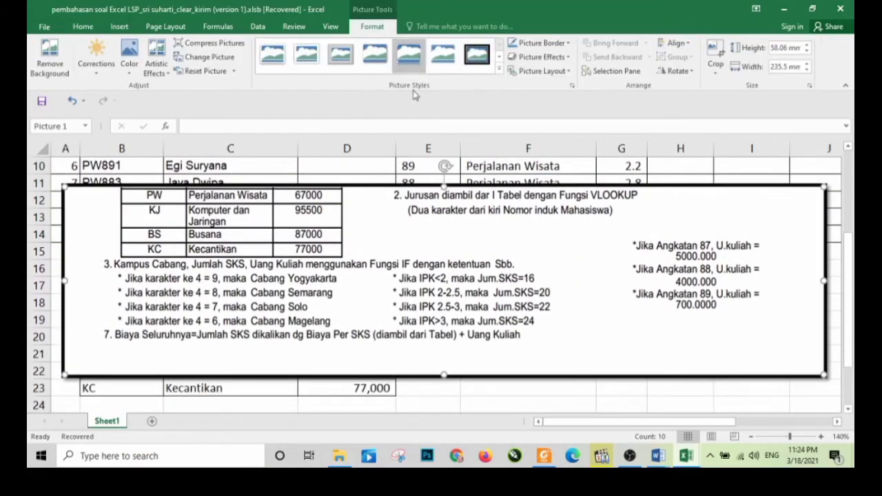
{"action": "left_click", "coordinate": [715, 58]}
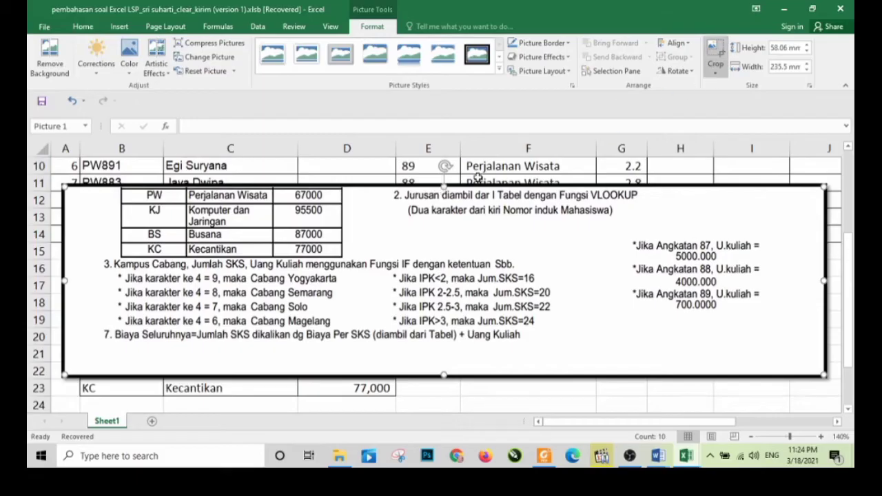
{"action": "left_click_drag", "start_coordinate": [444, 186], "coordinate": [444, 255]}
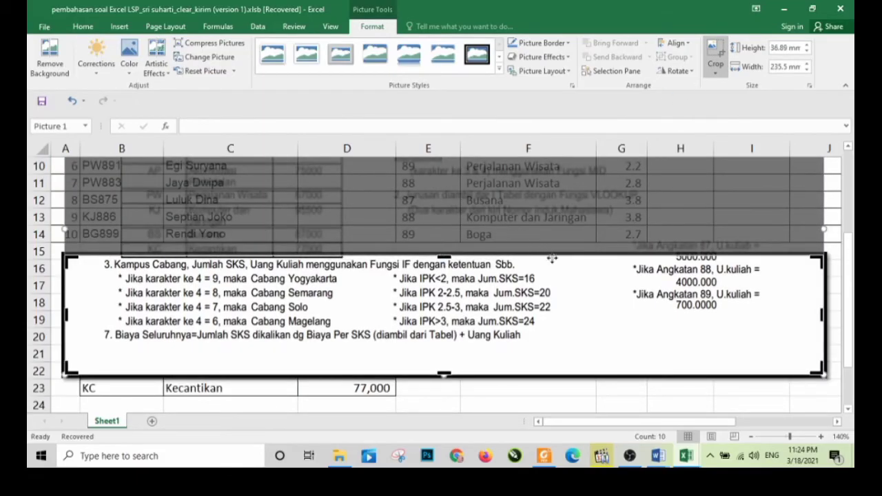
{"action": "left_click", "coordinate": [835, 216]}
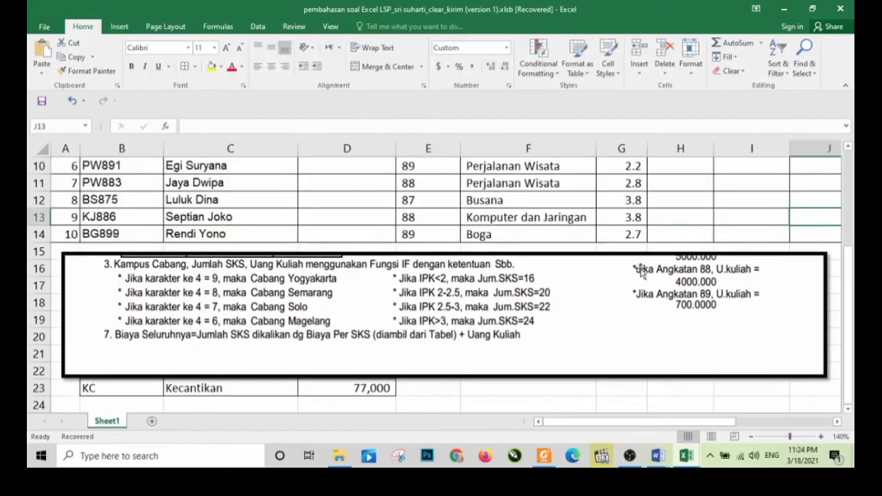
Step: Place the cropped picture over rows 10–16 and select cell D5
{"action": "left_click_drag", "start_coordinate": [600, 295], "coordinate": [580, 316]}
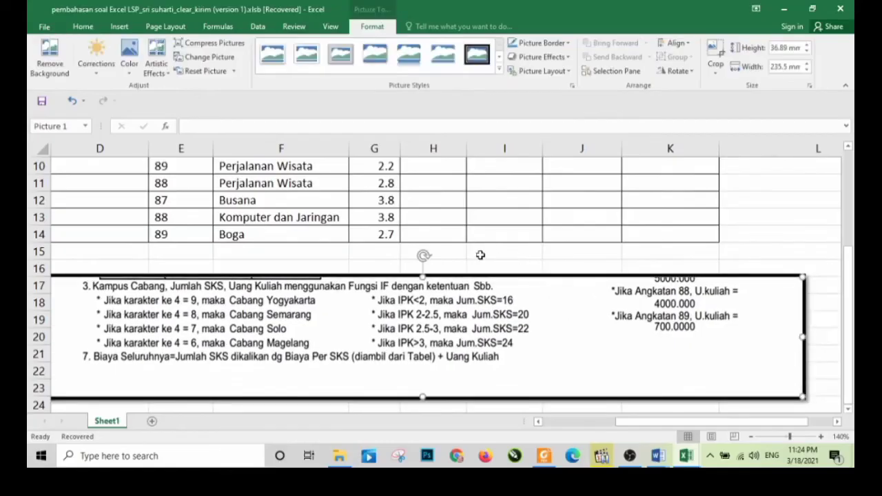
{"action": "left_click_drag", "start_coordinate": [642, 423], "coordinate": [573, 427]}
{"action": "left_click_drag", "start_coordinate": [545, 332], "coordinate": [427, 336]}
{"action": "scroll", "coordinate": [356, 266], "scroll_direction": "up", "scroll_amount": 1}
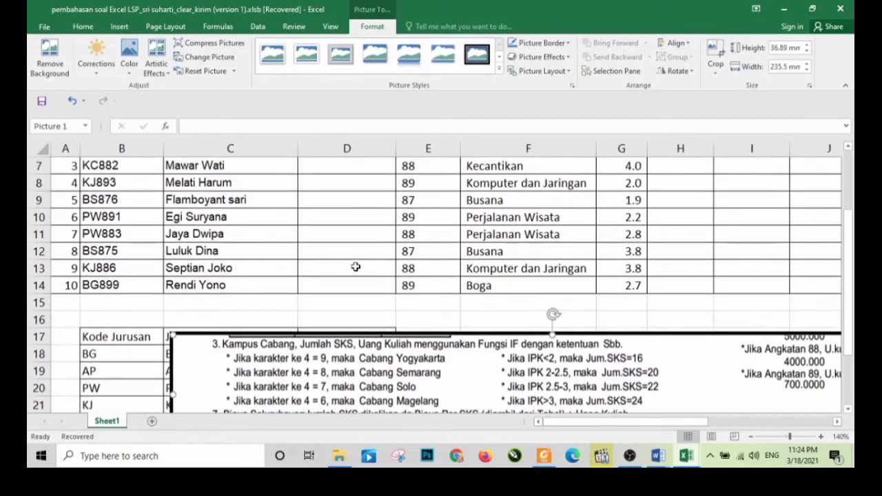
{"action": "scroll", "coordinate": [355, 267], "scroll_direction": "up", "scroll_amount": 1}
{"action": "left_click", "coordinate": [353, 184]}
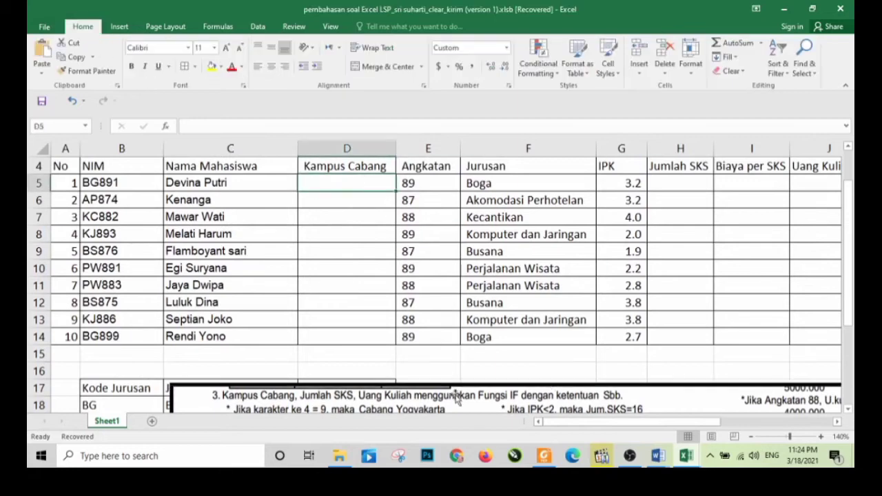
{"action": "left_click_drag", "start_coordinate": [457, 398], "coordinate": [338, 274]}
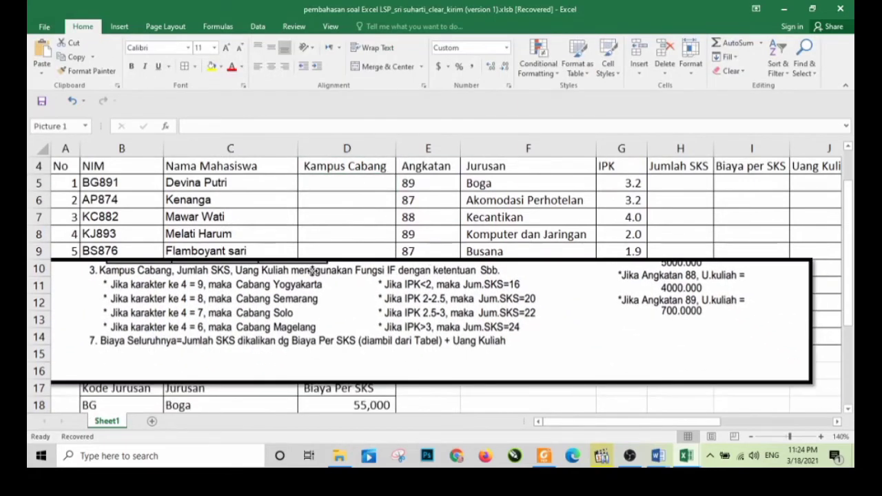
{"action": "left_click", "coordinate": [342, 183]}
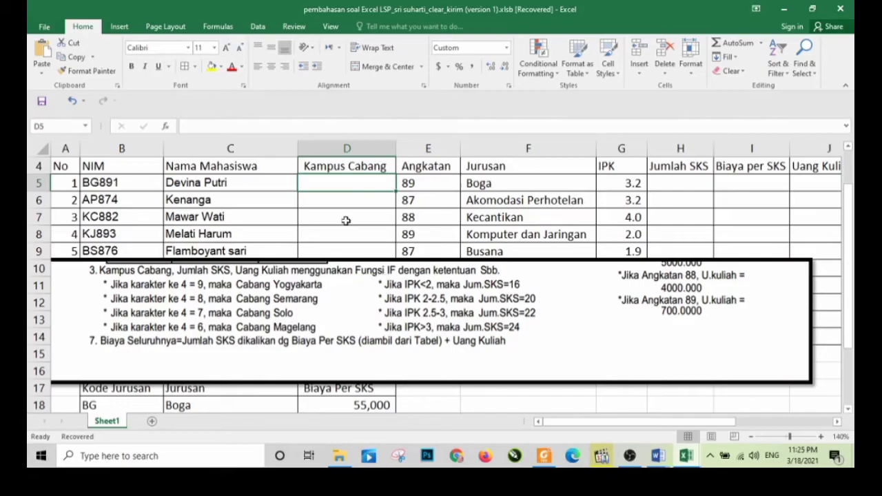
Step: Begin D5 with =IF(MID(B5,4,1)="9","Yogyakarta",IF( for the Kampus Cabang
{"action": "type", "text": "="}
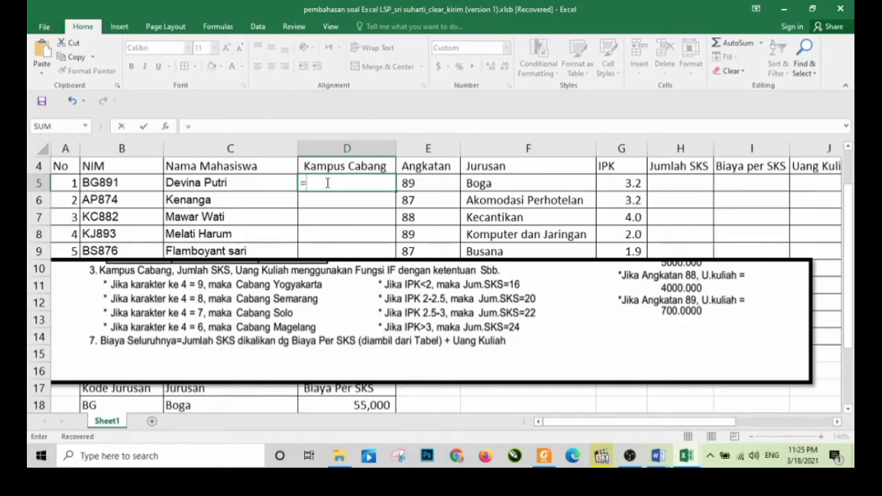
{"action": "type", "text": "IF"}
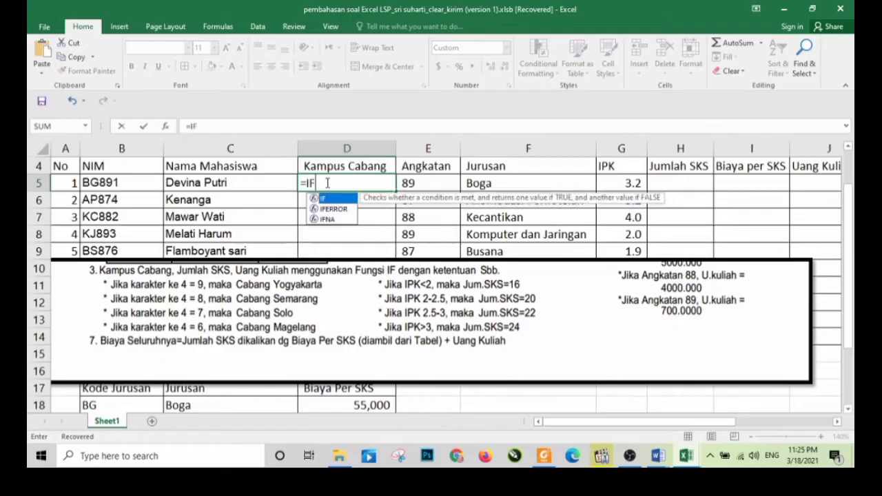
{"action": "type", "text": "("}
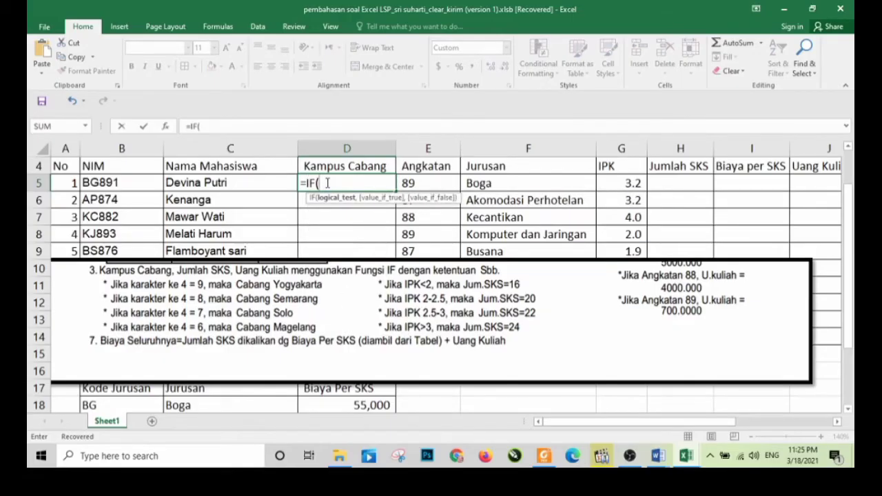
{"action": "type", "text": "MID"}
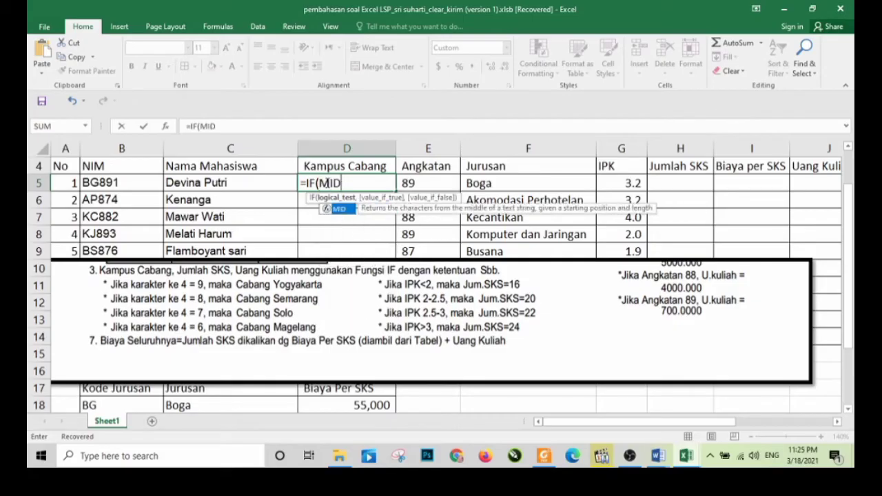
{"action": "type", "text": "("}
{"action": "left_click", "coordinate": [138, 183]}
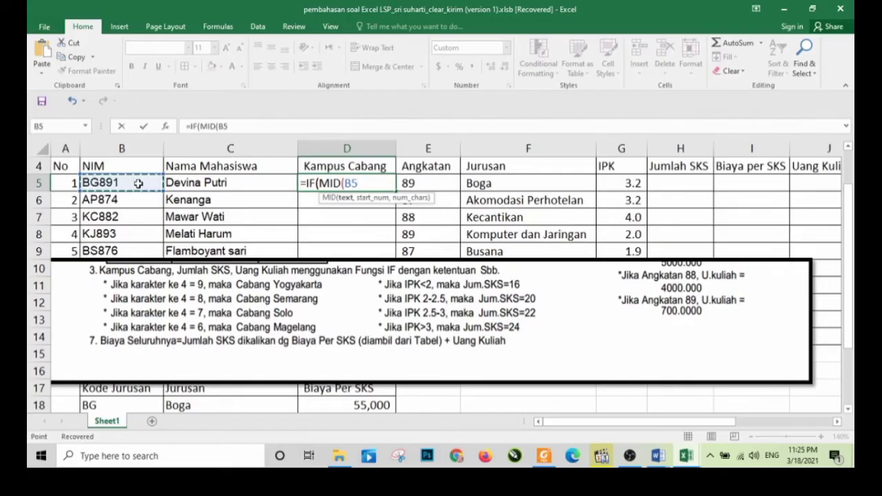
{"action": "type", "text": ","}
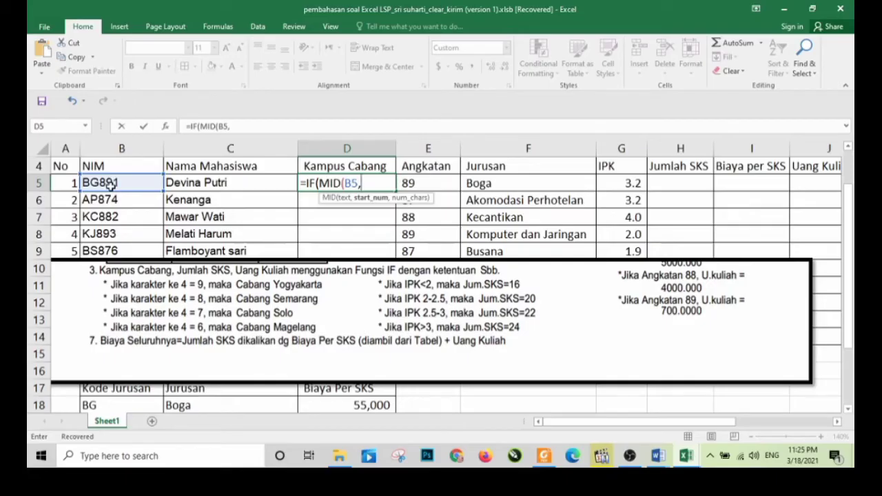
{"action": "type", "text": "4,"}
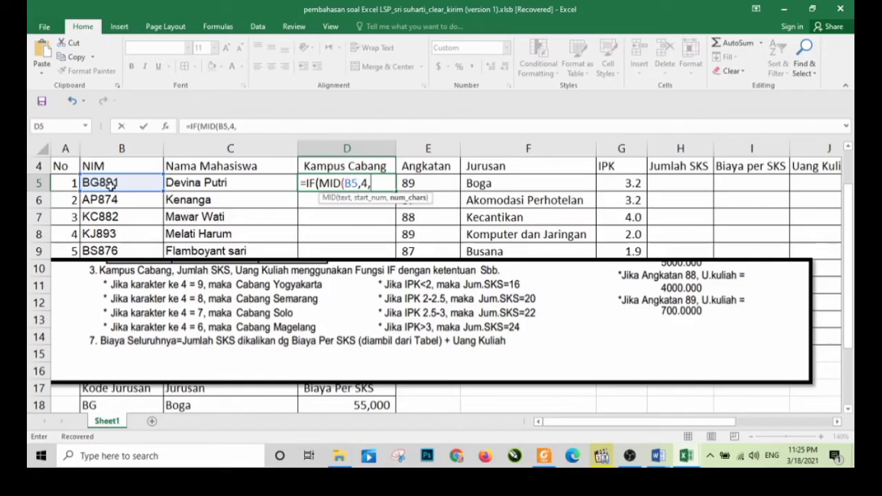
{"action": "type", "text": "1"}
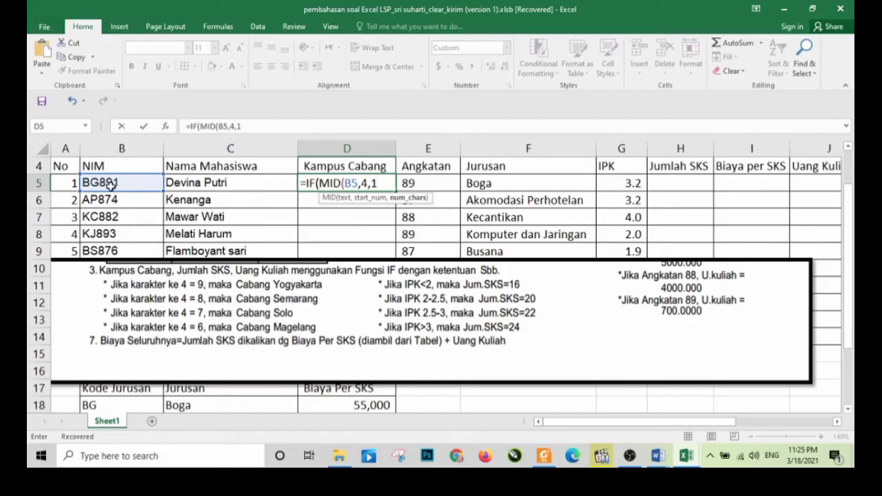
{"action": "type", "text": ")=\""}
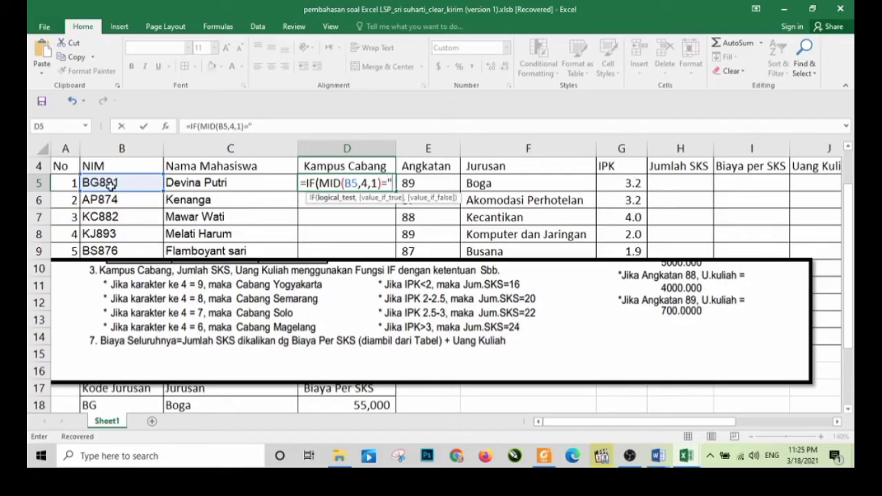
{"action": "type", "text": "9\","}
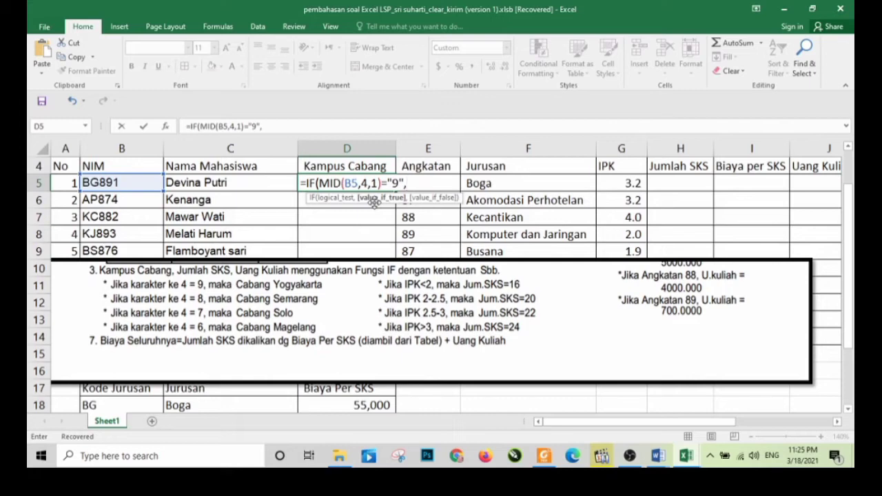
{"action": "type", "text": "\"Yogyakarta"}
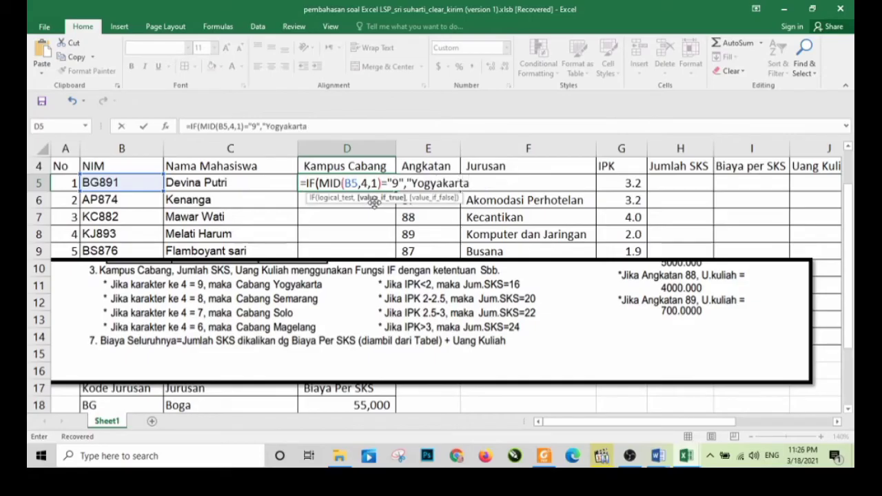
{"action": "type", "text": "\""}
{"action": "type", "text": ","}
{"action": "type", "text": "IF"}
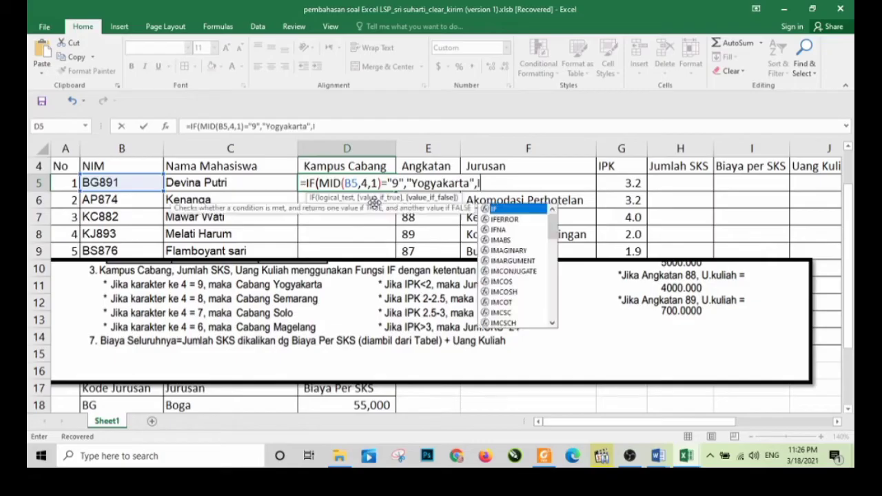
{"action": "type", "text": "("}
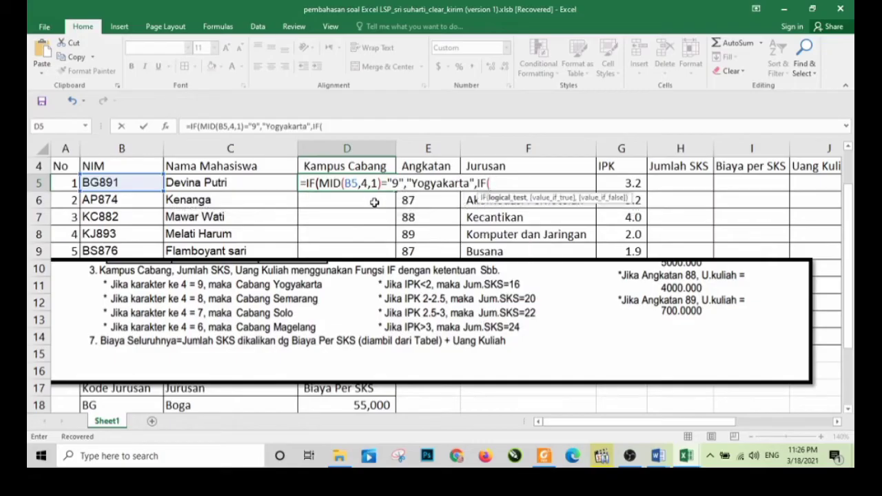
Step: Add the second condition MID(B5,4,1)="8" returning "Semarang" to the D5 formula
{"action": "left_click", "coordinate": [109, 181]}
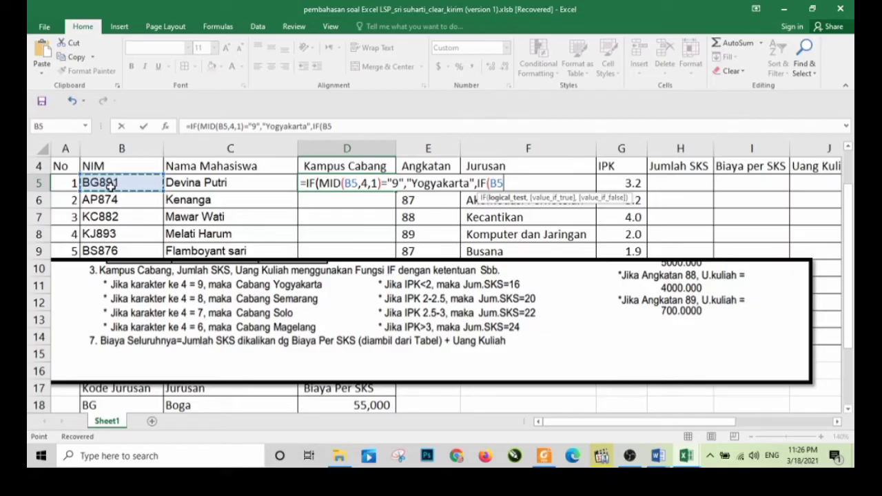
{"action": "key", "text": "BackSpace"}
{"action": "key", "text": "BackSpace"}
{"action": "type", "text": "MID"}
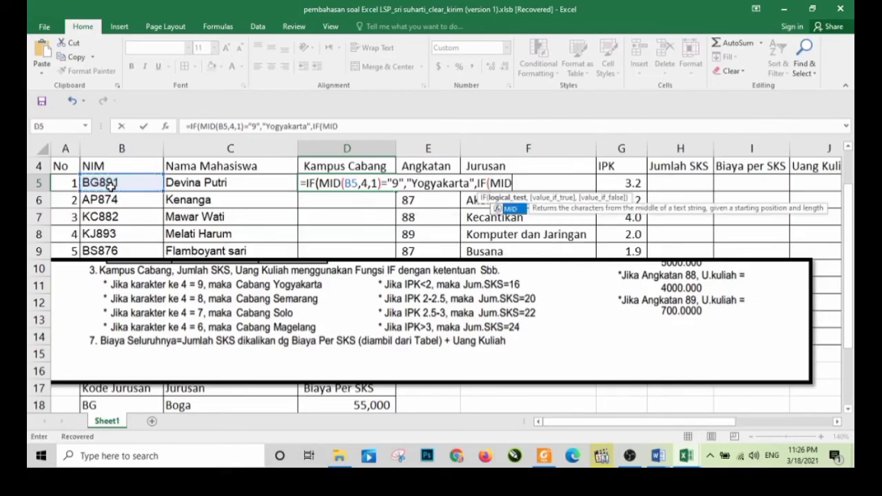
{"action": "type", "text": "("}
{"action": "left_click", "coordinate": [110, 185]}
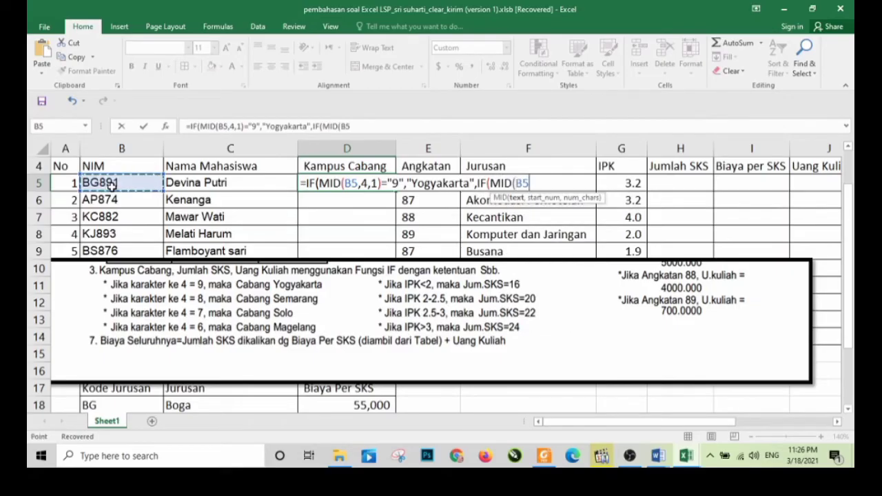
{"action": "type", "text": ",4,1"}
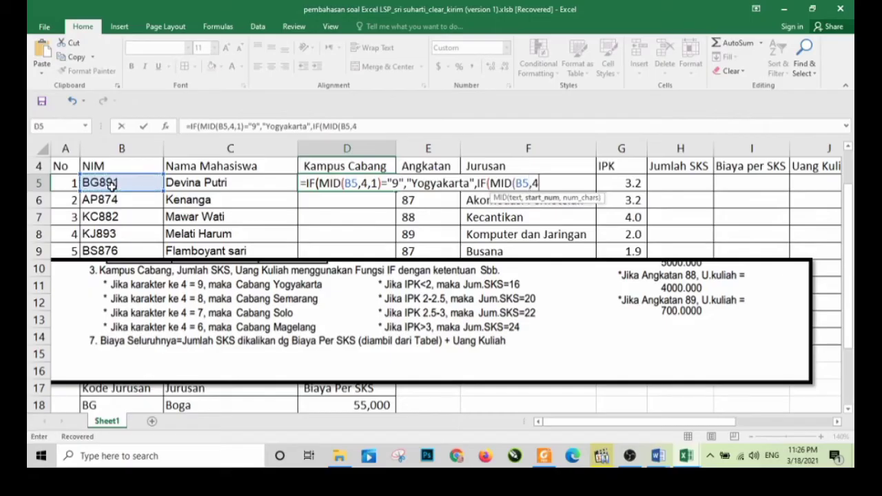
{"action": "type", "text": ")"}
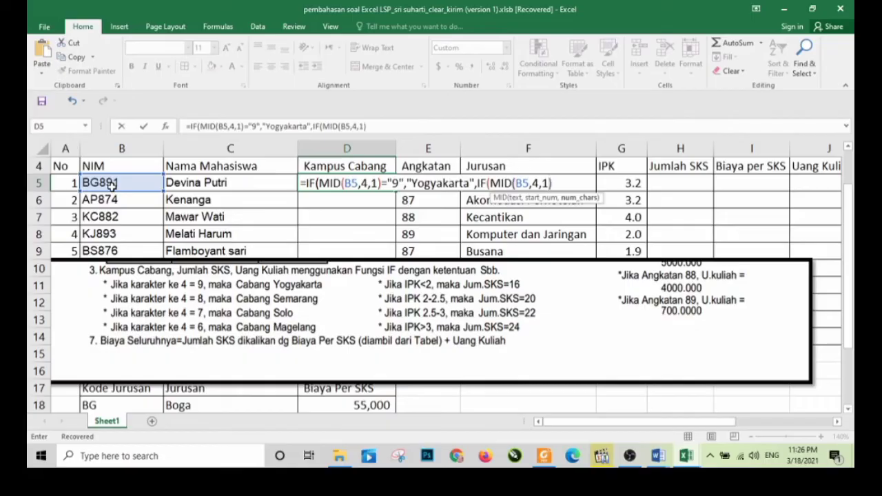
{"action": "type", "text": "="}
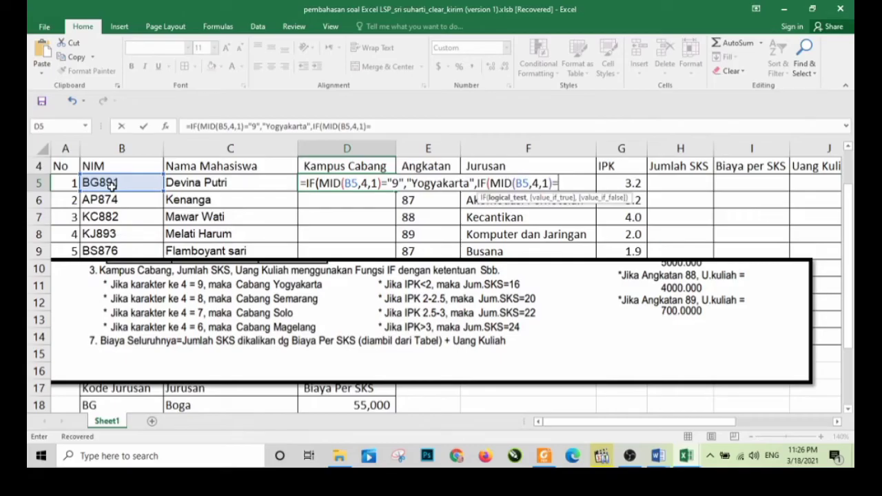
{"action": "type", "text": "\""}
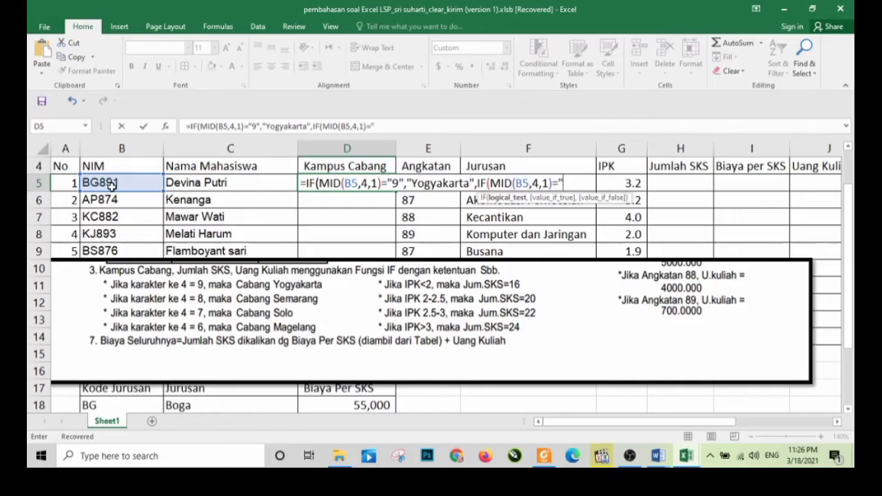
{"action": "type", "text": "8\","}
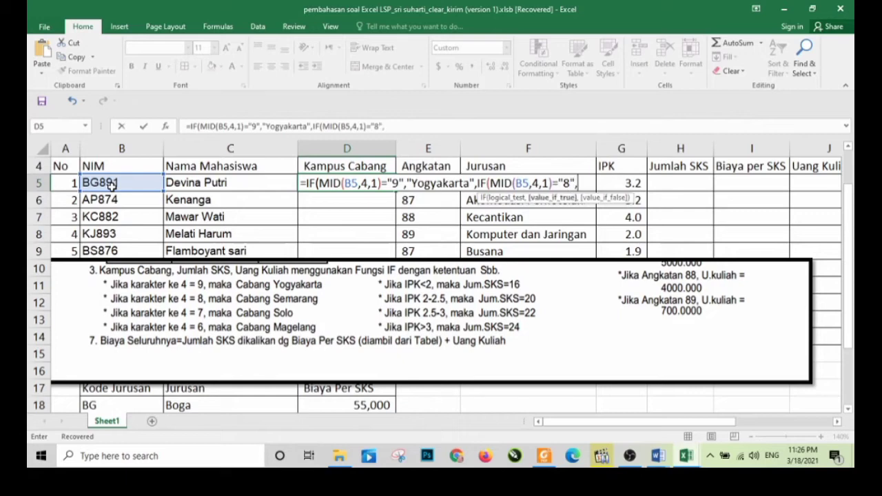
{"action": "type", "text": "\"Semarang\""}
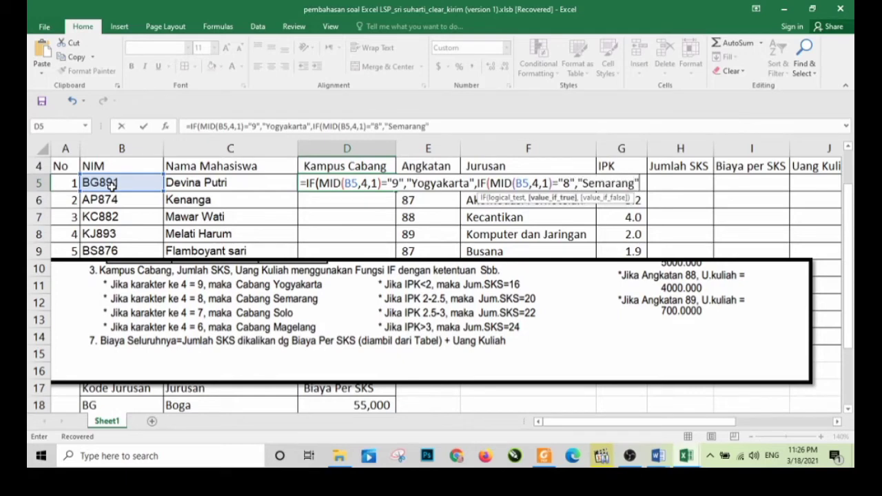
{"action": "type", "text": ","}
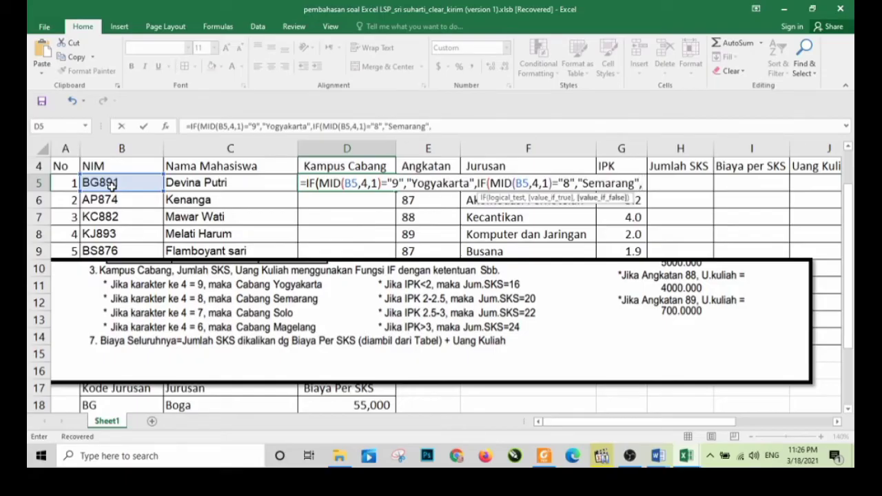
{"action": "type", "text": "IF"}
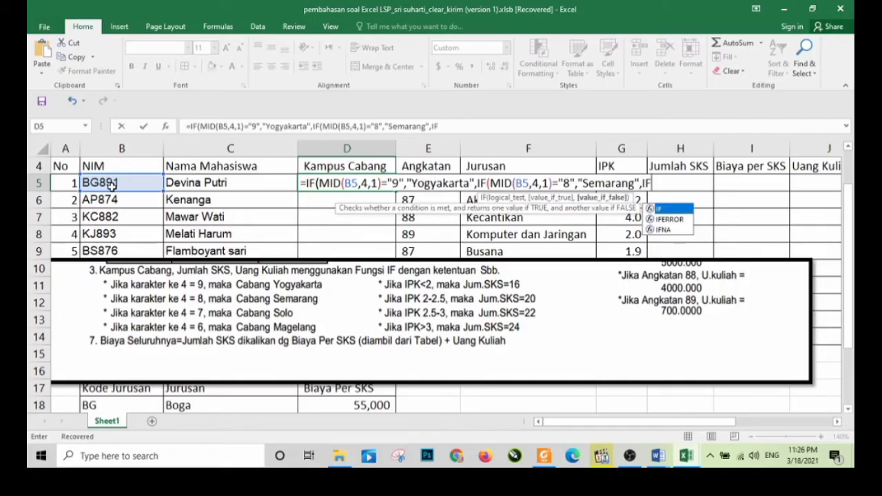
{"action": "type", "text": "(MID"}
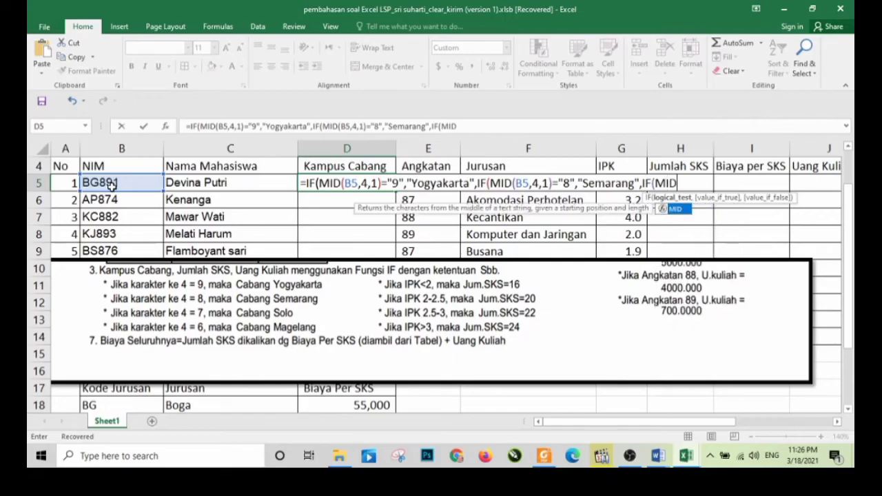
{"action": "type", "text": "("}
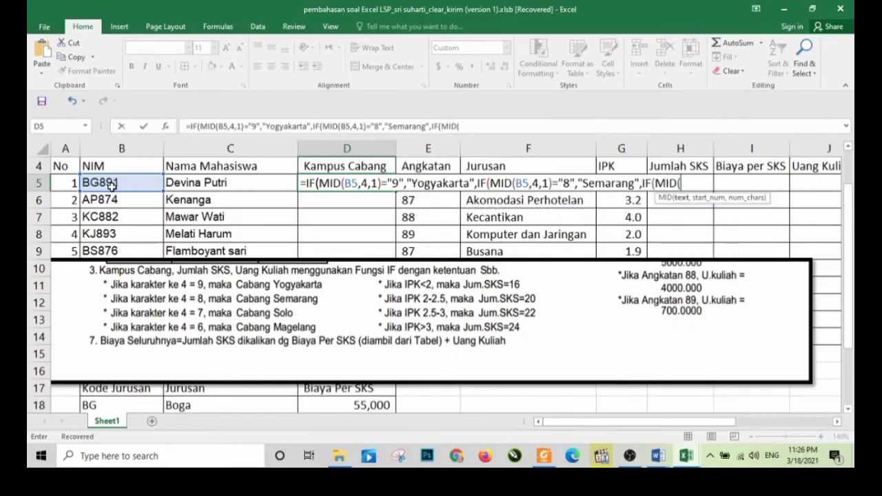
Step: Add "7" for "Solo", otherwise "Magelang", close the parentheses and enter the formula
{"action": "left_click", "coordinate": [112, 184]}
{"action": "type", "text": ","}
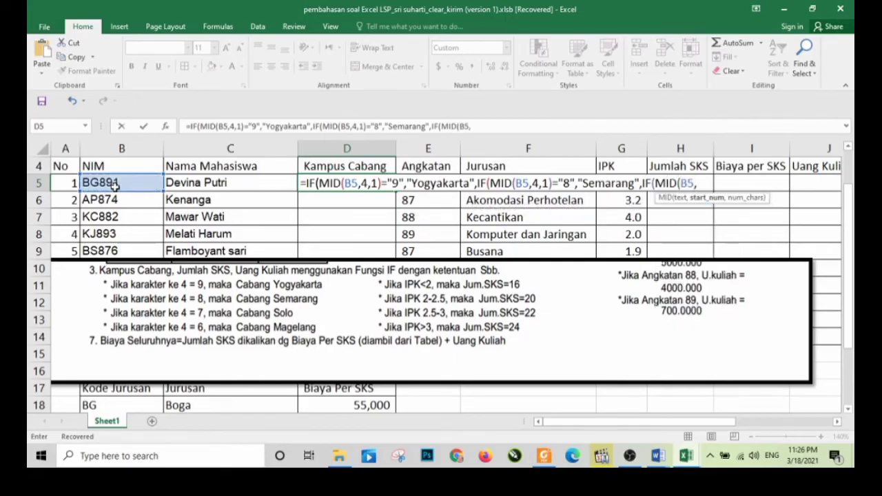
{"action": "type", "text": "4,1"}
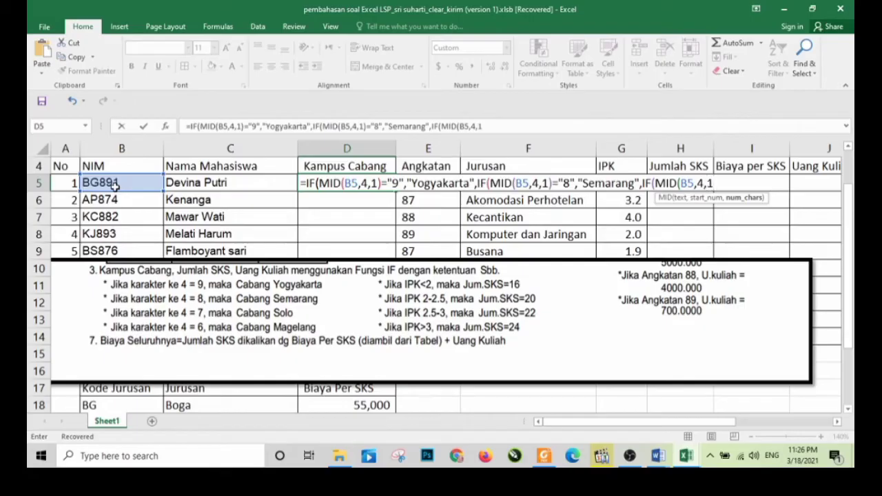
{"action": "type", "text": ")=\""}
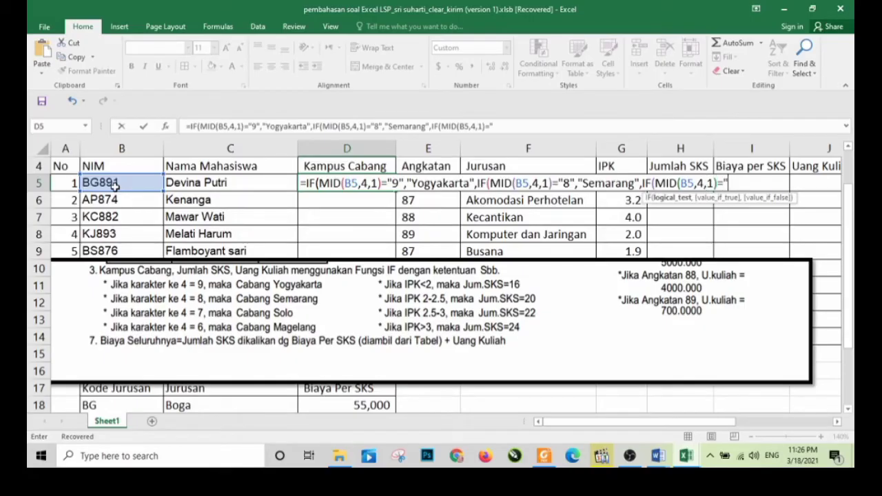
{"action": "type", "text": "7"}
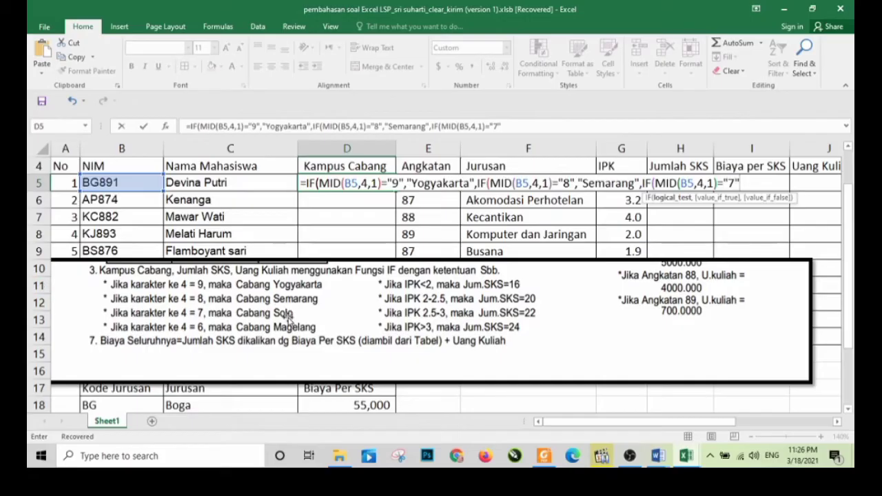
{"action": "type", "text": "\",\""}
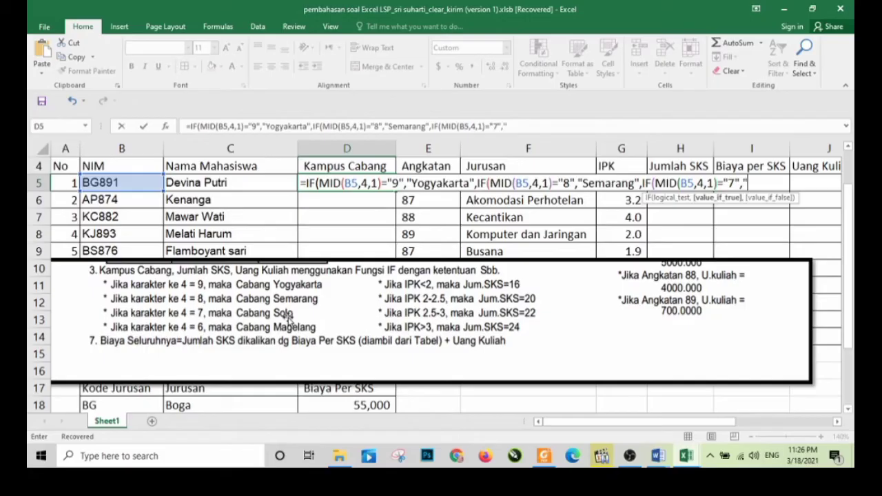
{"action": "type", "text": "Solo\","}
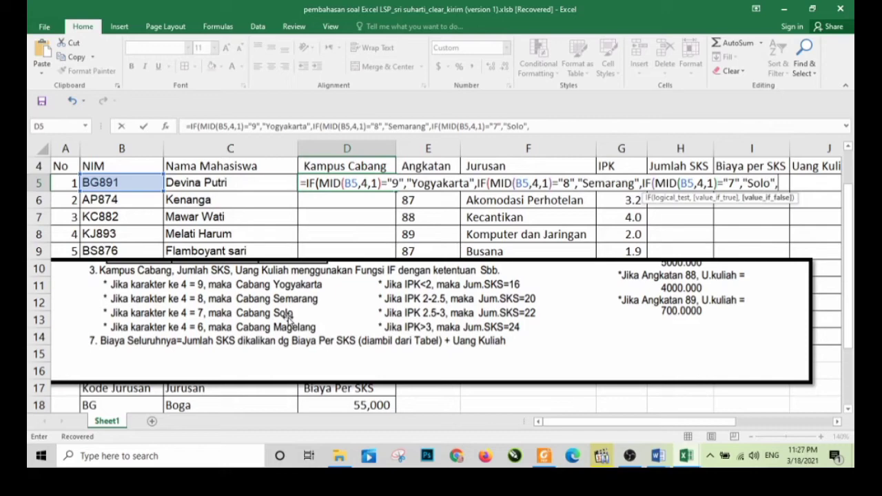
{"action": "type", "text": "\"Magelang"}
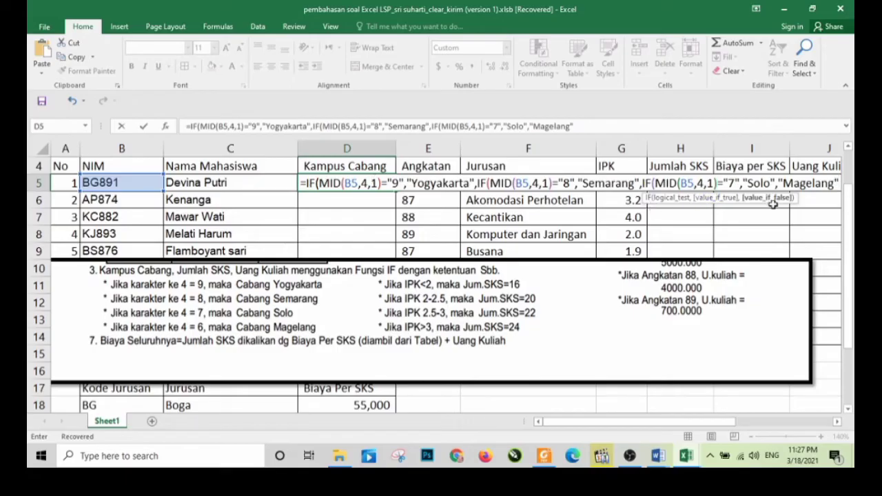
{"action": "type", "text": "))"}
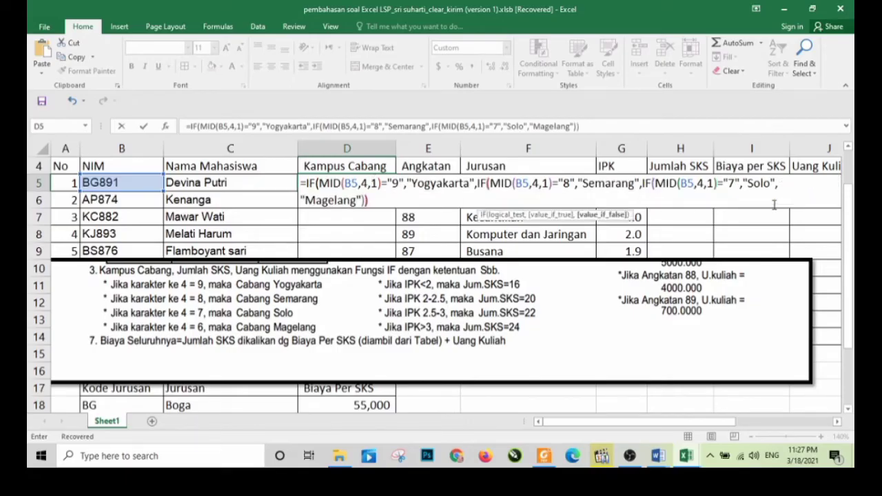
{"action": "type", "text": ")"}
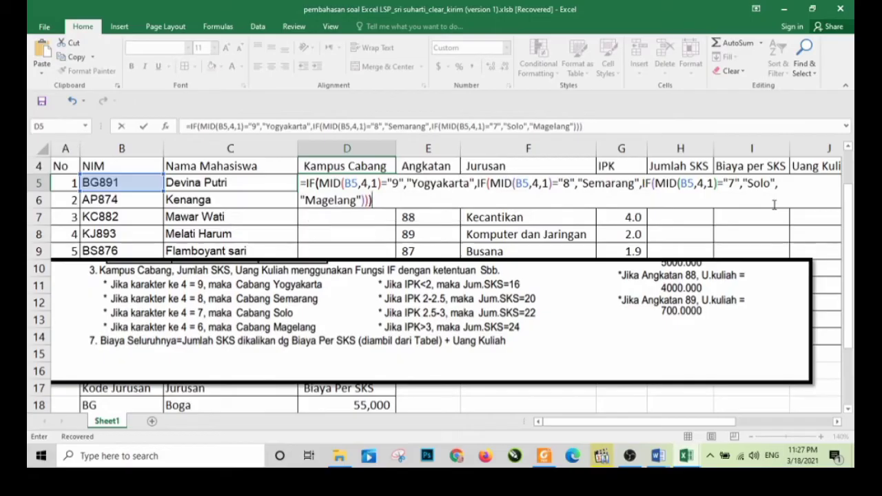
{"action": "key", "text": "Return"}
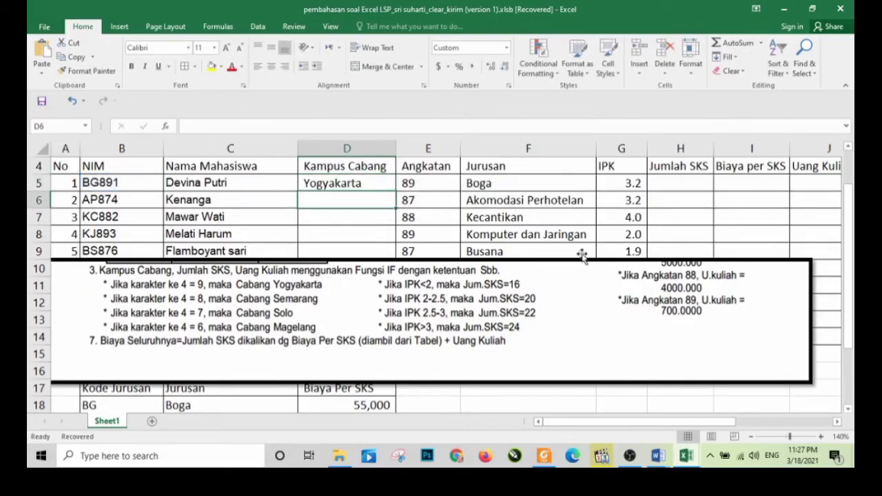
Step: Copy the Kampus Cabang formula in D5 down through D14
{"action": "left_click_drag", "start_coordinate": [570, 303], "coordinate": [573, 395]}
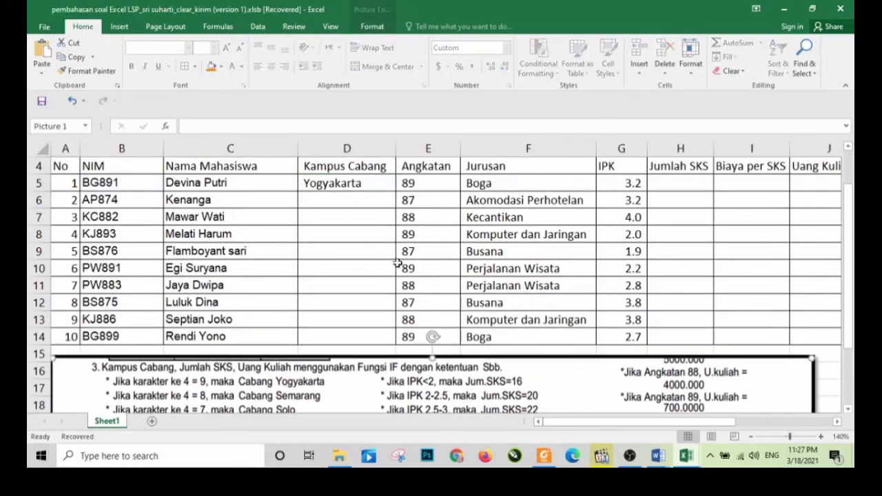
{"action": "left_click", "coordinate": [386, 185]}
{"action": "left_click_drag", "start_coordinate": [396, 215], "coordinate": [403, 342]}
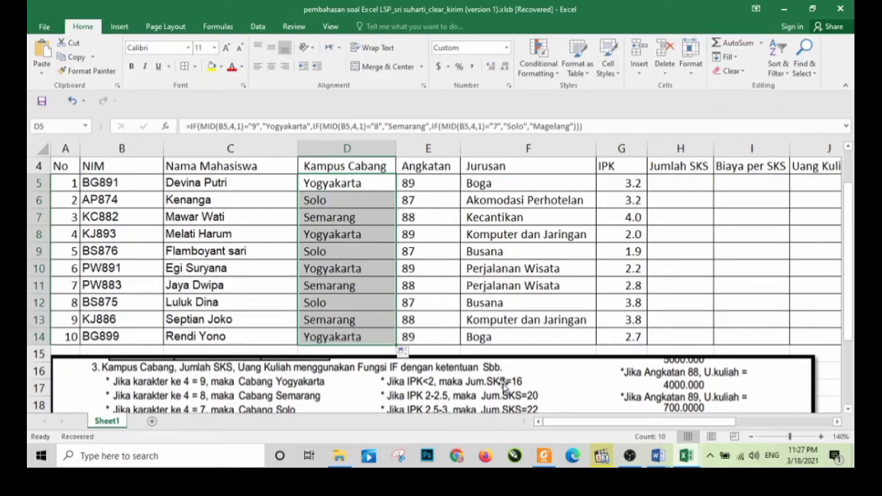
Step: Reposition the instructions picture so rows 8–14 are uncovered
{"action": "left_click_drag", "start_coordinate": [478, 381], "coordinate": [479, 252]}
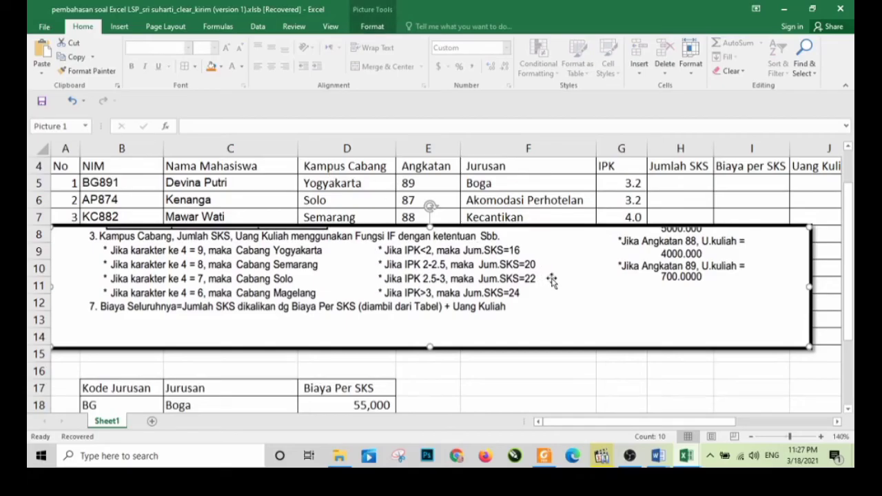
{"action": "left_click_drag", "start_coordinate": [482, 281], "coordinate": [475, 323]}
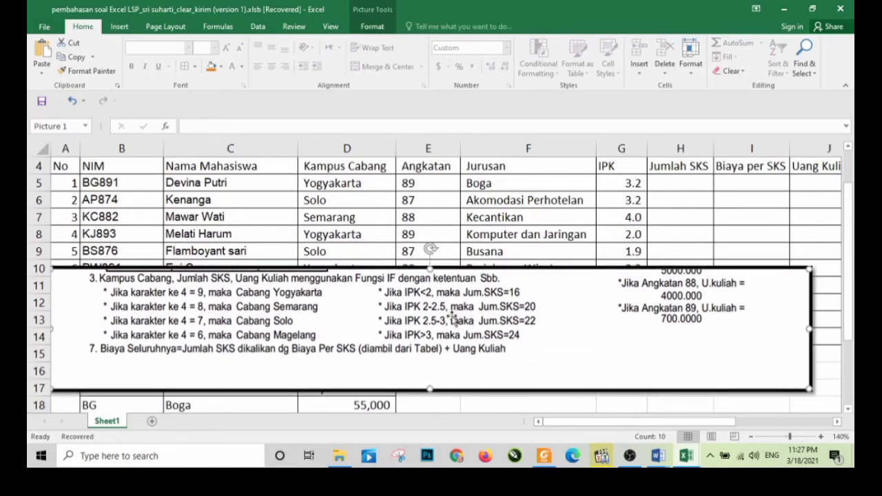
{"action": "left_click", "coordinate": [667, 183]}
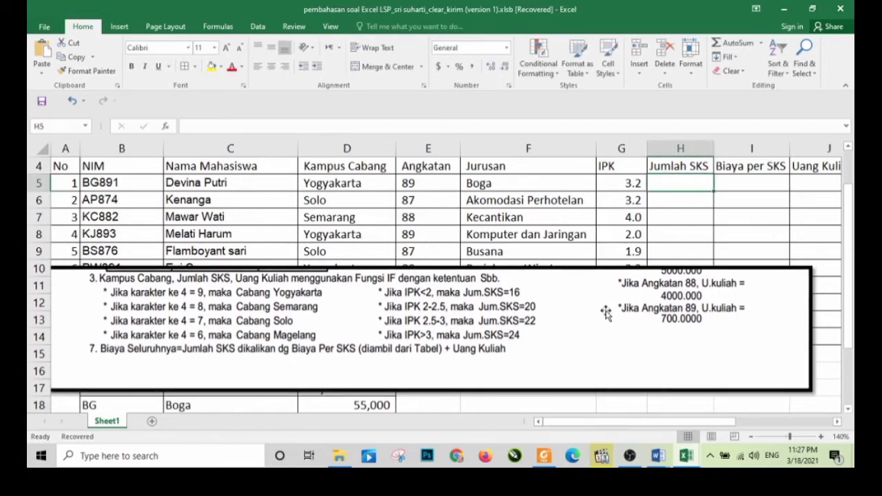
{"action": "left_click_drag", "start_coordinate": [604, 306], "coordinate": [606, 381]}
{"action": "scroll", "coordinate": [599, 334], "scroll_direction": "down", "scroll_amount": 1}
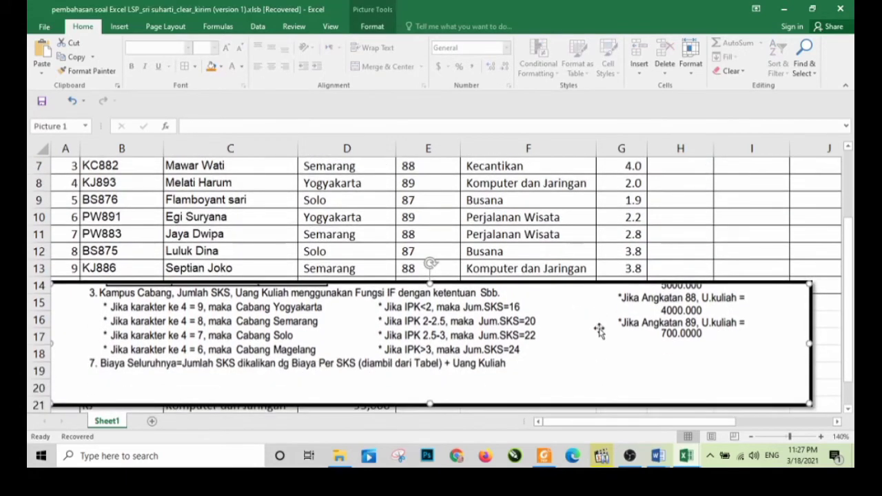
{"action": "left_click_drag", "start_coordinate": [599, 334], "coordinate": [599, 346]}
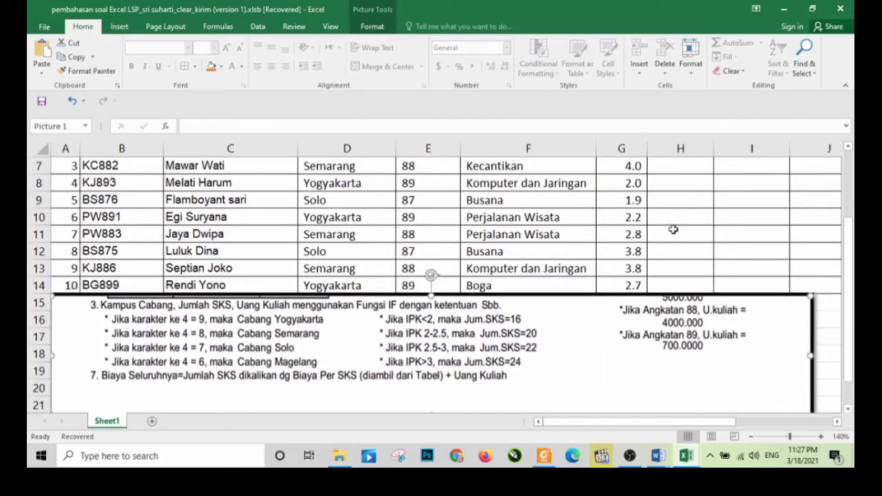
{"action": "scroll", "coordinate": [672, 231], "scroll_direction": "up", "scroll_amount": 1}
Step: Move the picture clear of the Kode Jurusan table and begin =IF( in H5
{"action": "left_click", "coordinate": [673, 188]}
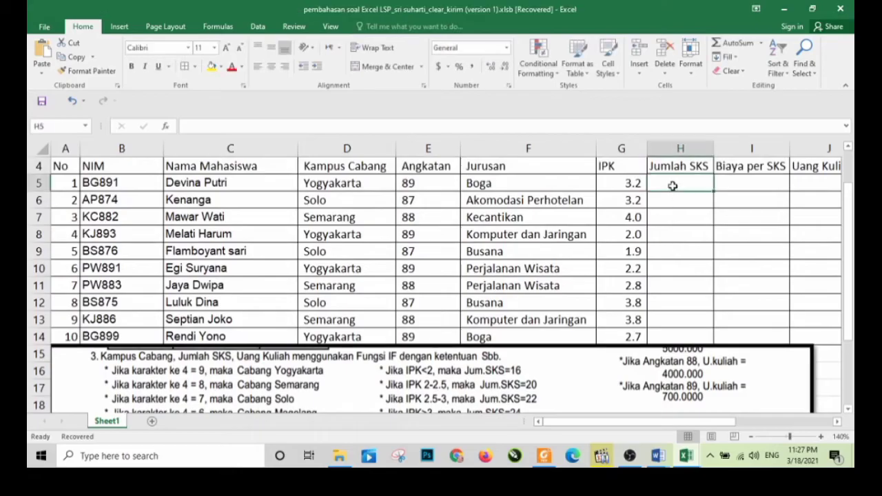
{"action": "left_click", "coordinate": [538, 349]}
{"action": "left_click_drag", "start_coordinate": [537, 349], "coordinate": [551, 254]}
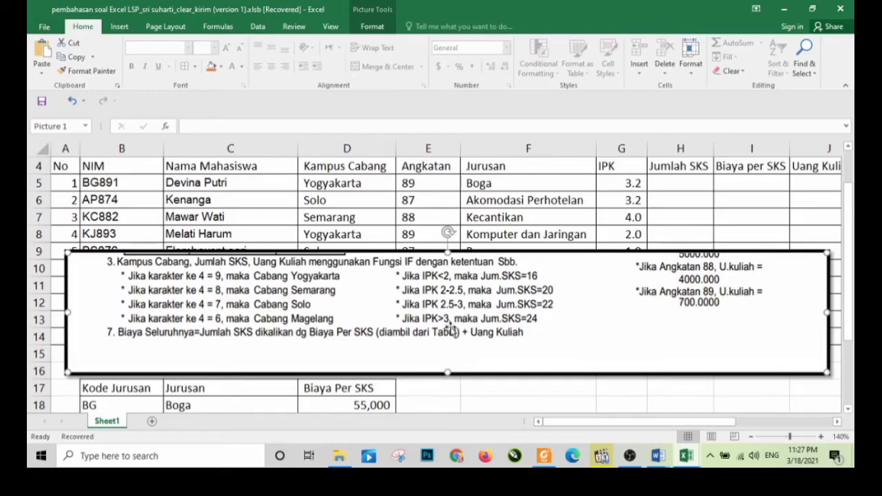
{"action": "left_click_drag", "start_coordinate": [606, 305], "coordinate": [594, 400]}
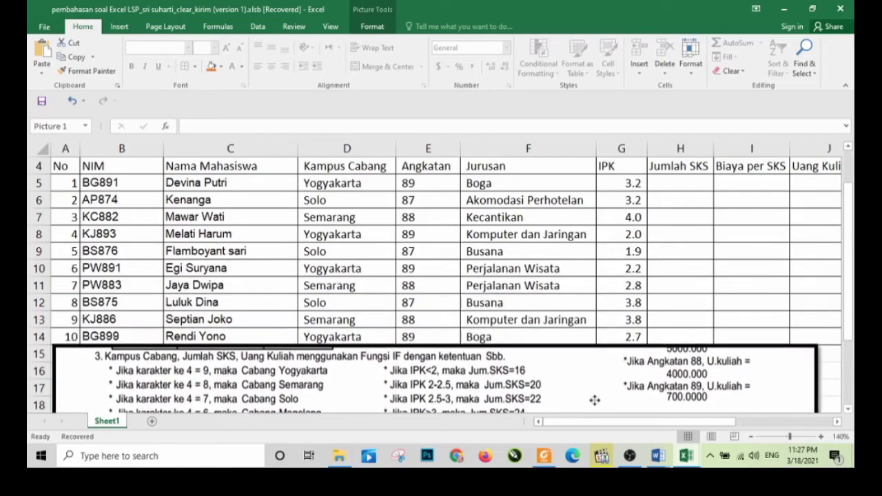
{"action": "left_click", "coordinate": [664, 185]}
{"action": "left_click_drag", "start_coordinate": [593, 354], "coordinate": [594, 256]}
{"action": "left_click", "coordinate": [663, 186]}
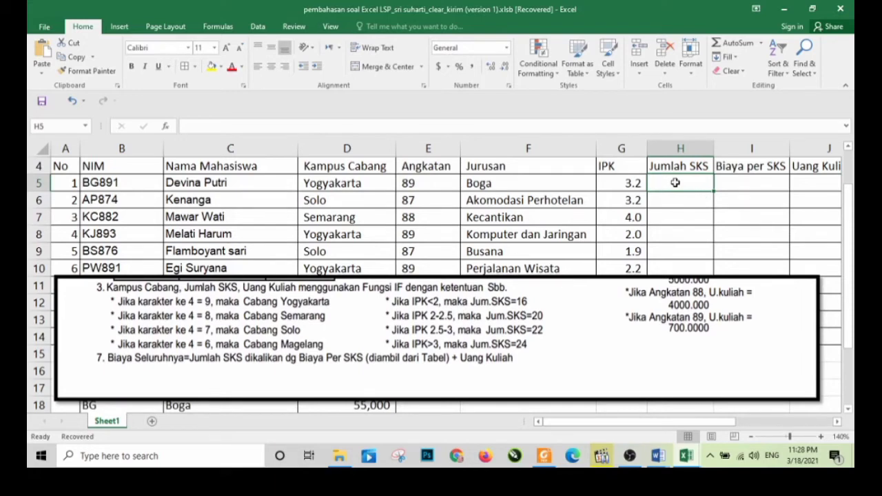
{"action": "type", "text": "=IF"}
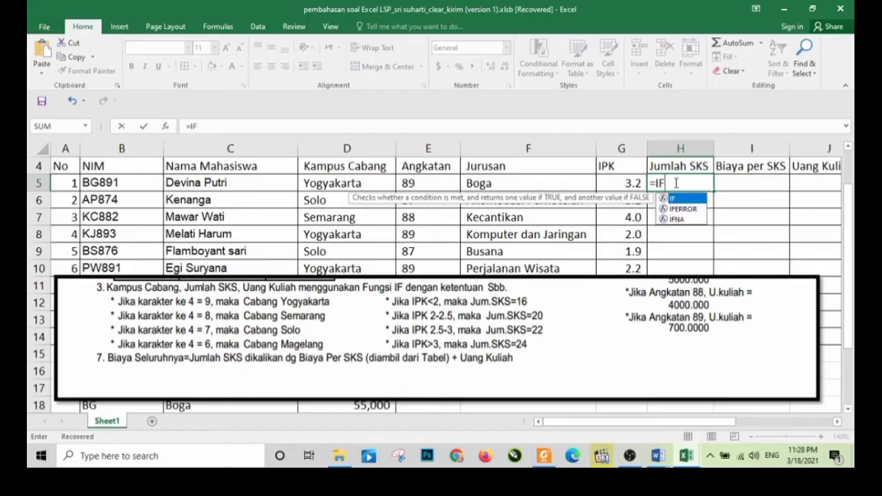
{"action": "type", "text": "("}
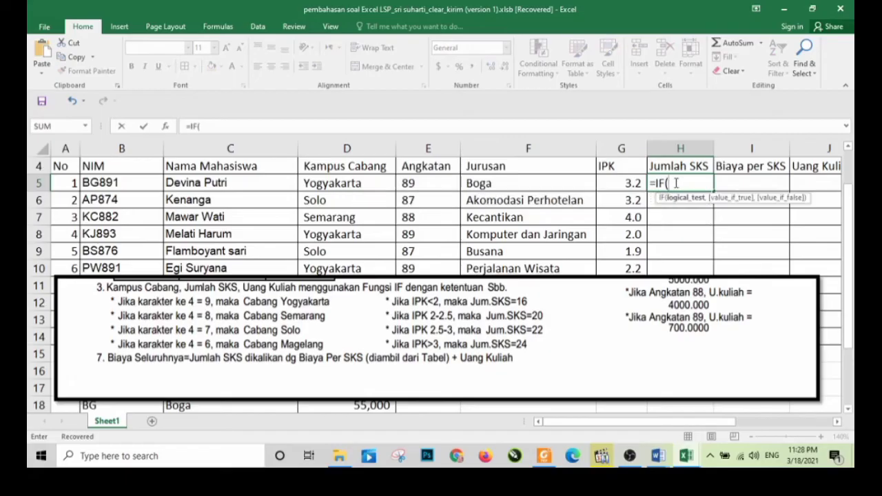
Step: Extend H5's formula to =IF(G5<2,16,IF(G5<=, testing the IPK in G5
{"action": "left_click", "coordinate": [627, 184]}
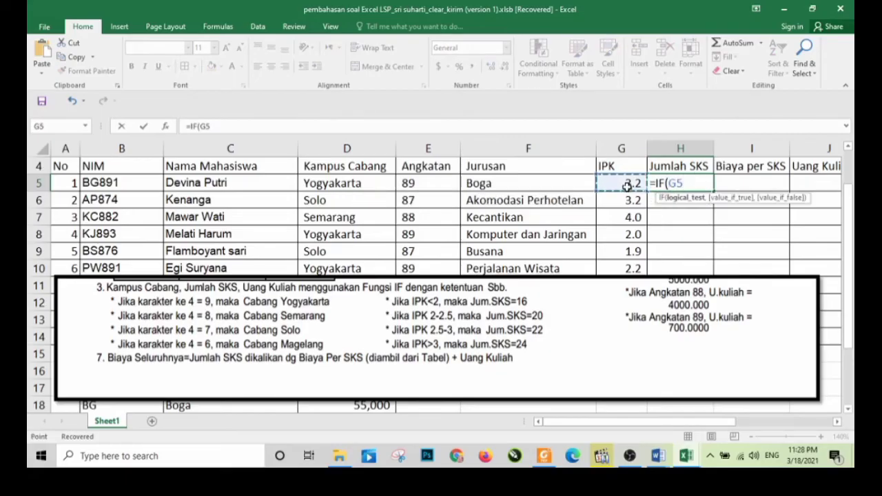
{"action": "type", "text": "<"}
{"action": "type", "text": "2"}
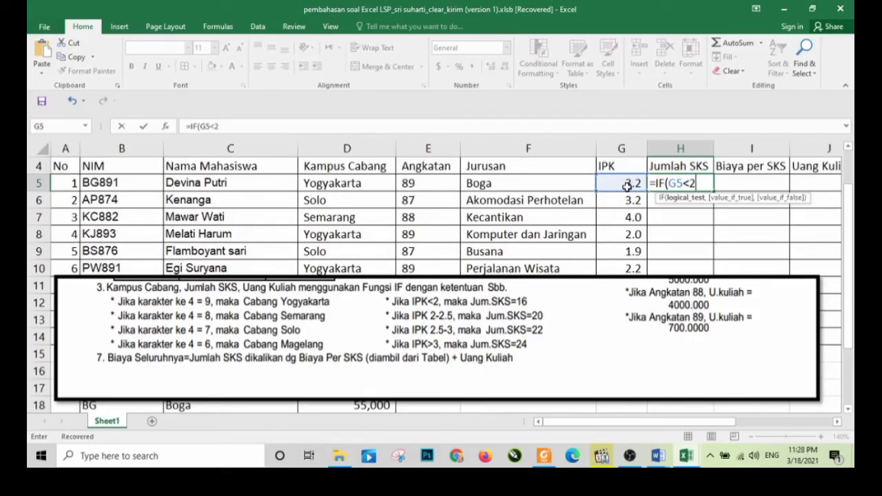
{"action": "type", "text": ","}
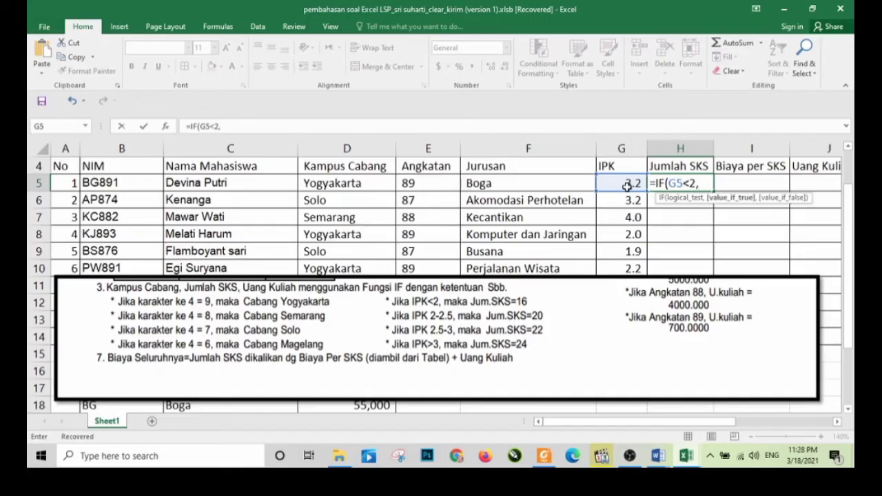
{"action": "type", "text": "16"}
{"action": "type", "text": ",I"}
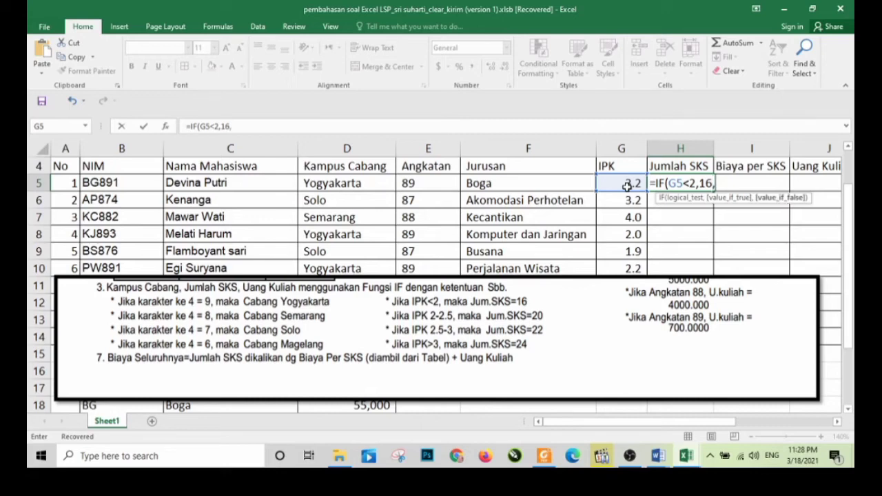
{"action": "type", "text": "F("}
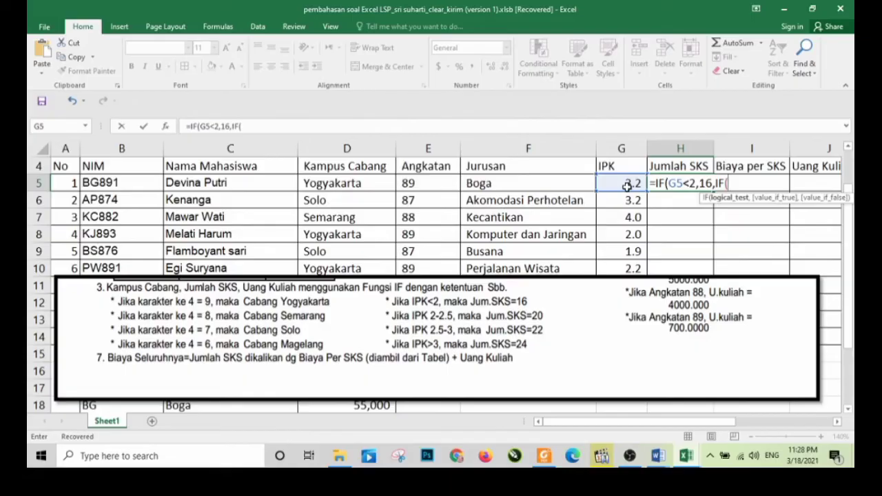
{"action": "key", "text": "BackSpace"}
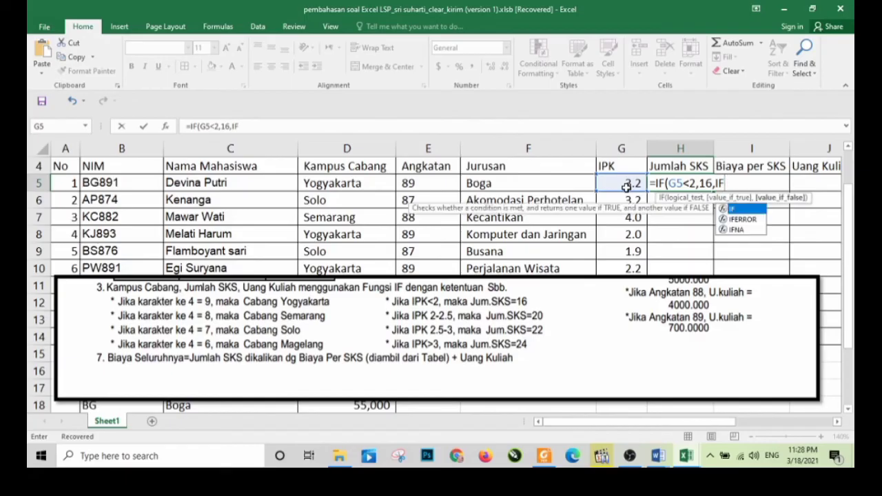
{"action": "type", "text": "("}
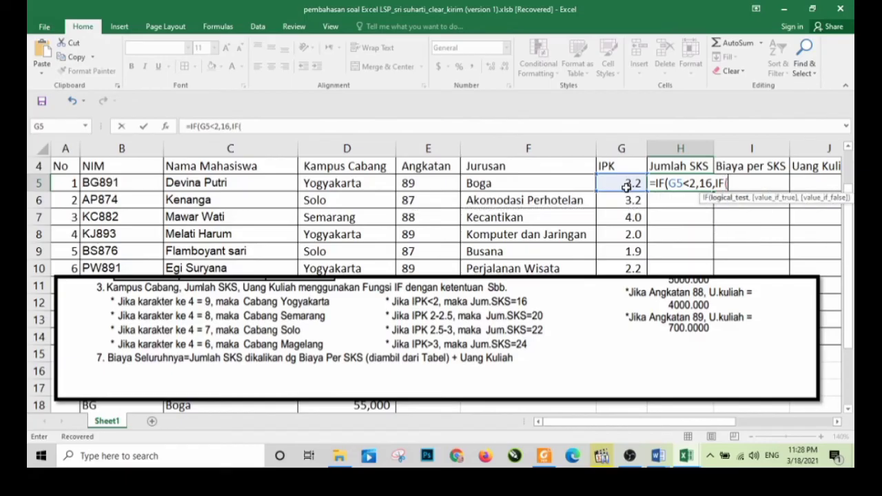
{"action": "left_click", "coordinate": [626, 184]}
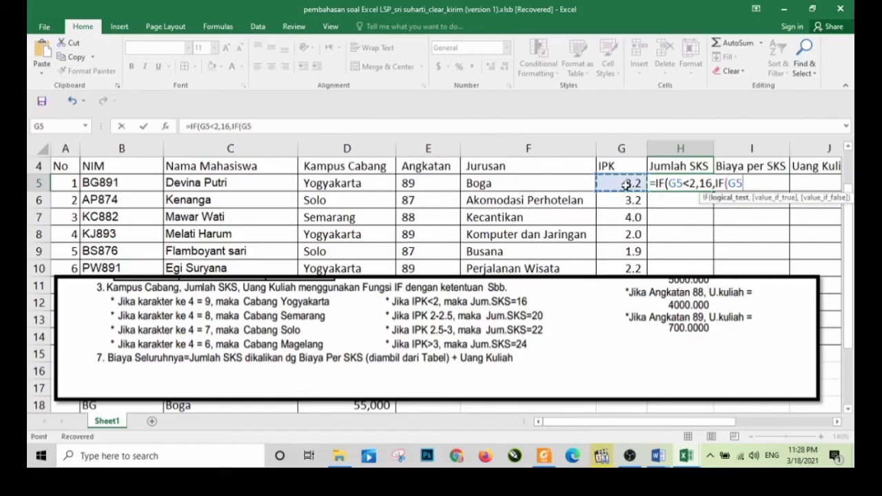
{"action": "type", "text": "<=2"}
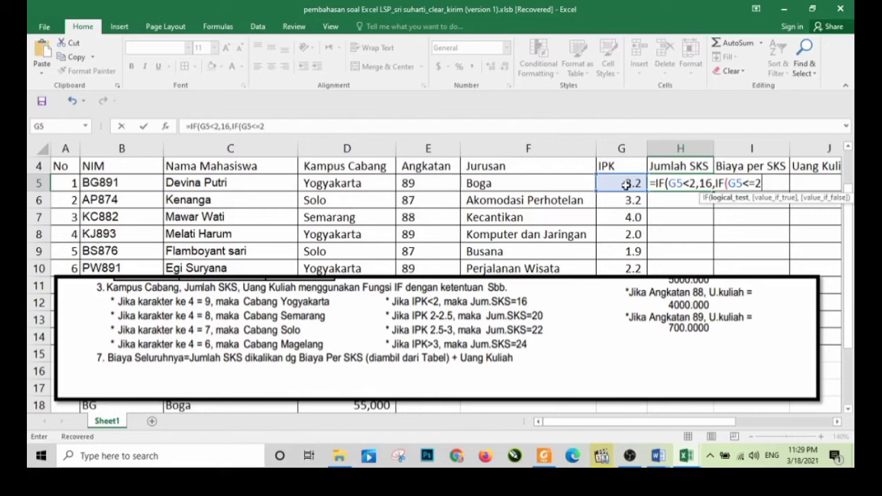
Step: Finish and commit H5 as =IF(G5<2,16,IF(G5<=2.5,IF(G5<=3,22,24)))
{"action": "left_click", "coordinate": [756, 183]}
{"action": "type", "text": "5"}
{"action": "type", "text": ",IF"}
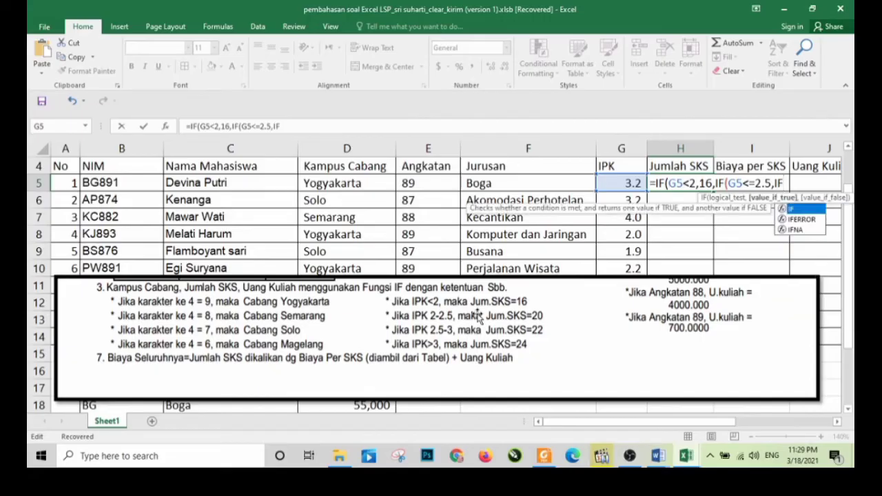
{"action": "type", "text": "("}
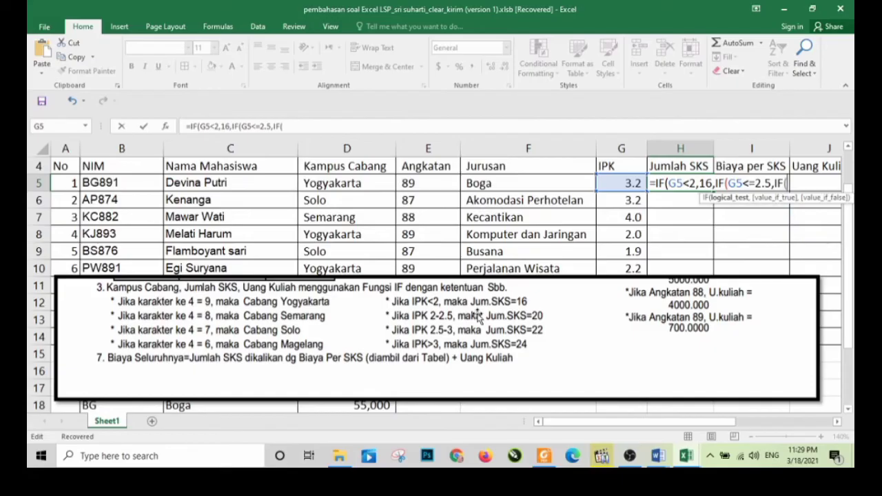
{"action": "type", "text": "3"}
{"action": "type", "text": "<"}
{"action": "key", "text": "BackSpace"}
{"action": "key", "text": "BackSpace"}
{"action": "left_click", "coordinate": [632, 182]}
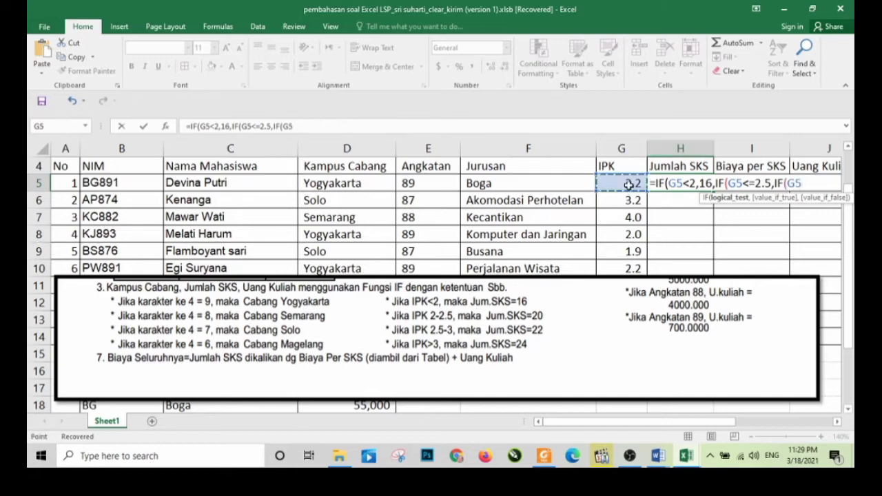
{"action": "type", "text": "<=3"}
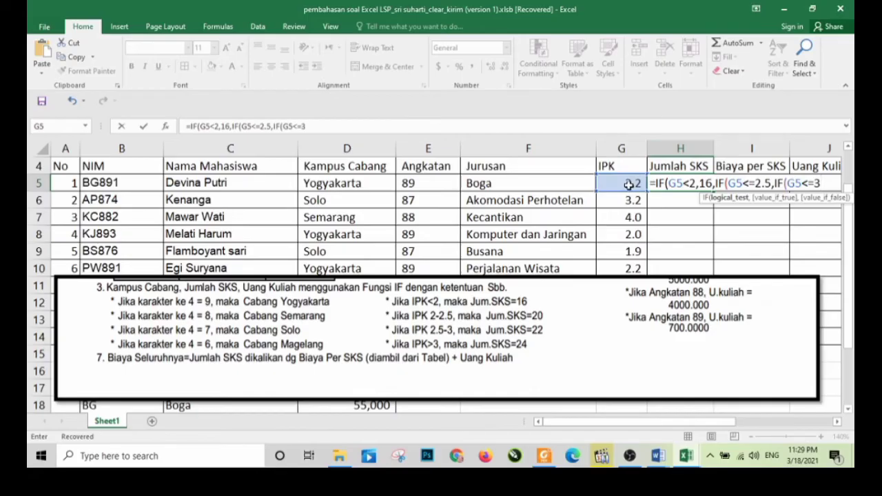
{"action": "type", "text": ",22"}
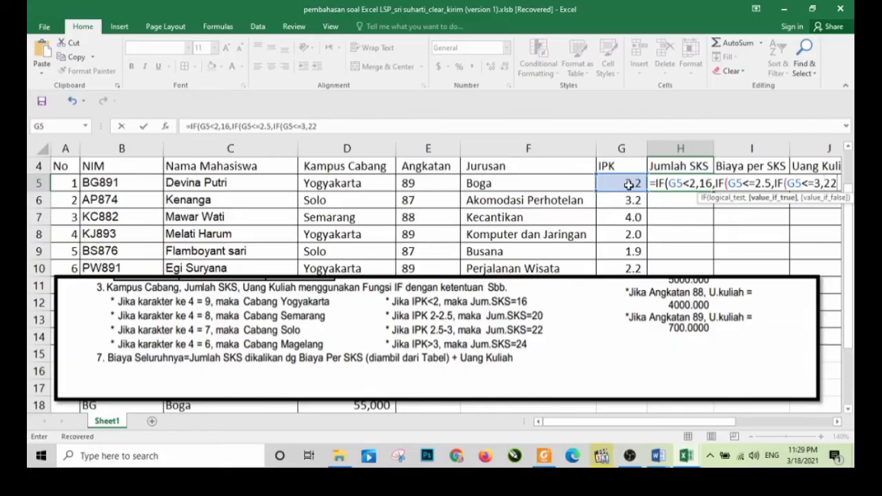
{"action": "type", "text": ",IF"}
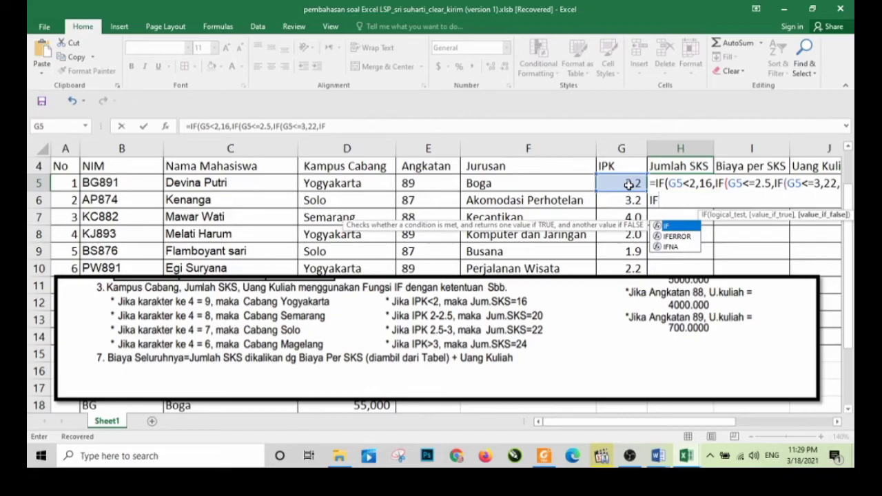
{"action": "type", "text": "("}
{"action": "left_click", "coordinate": [628, 184]}
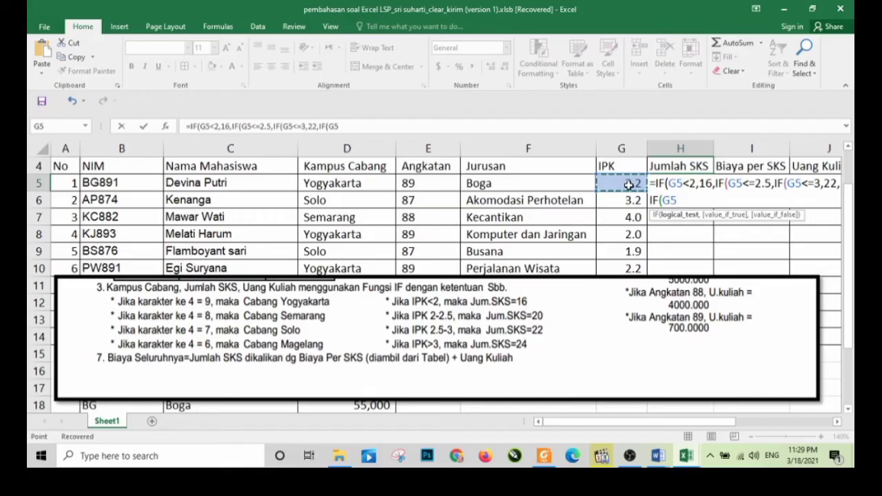
{"action": "key", "text": "BackSpace"}
{"action": "key", "text": "BackSpace"}
{"action": "key", "text": "BackSpace"}
{"action": "key", "text": "BackSpace"}
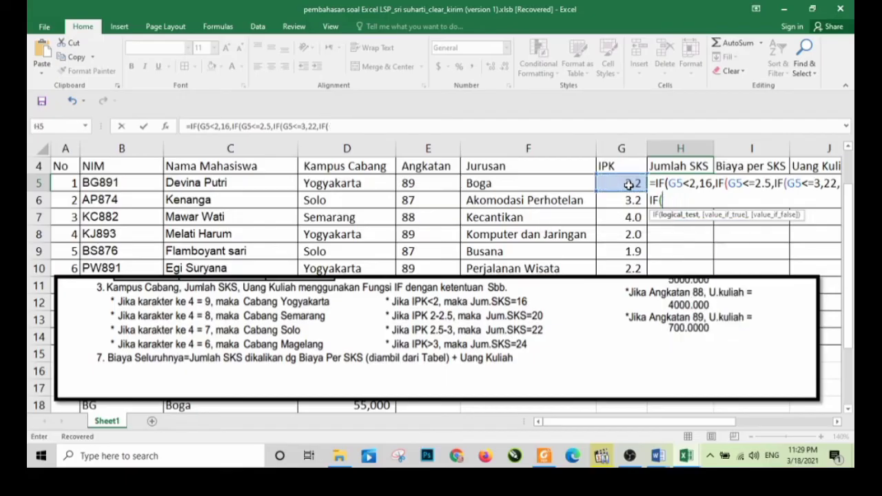
{"action": "key", "text": "BackSpace"}
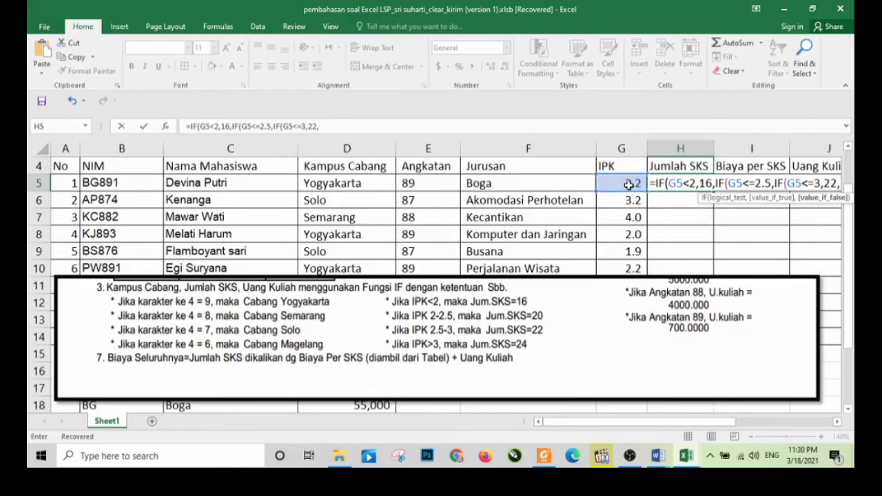
{"action": "type", "text": "24"}
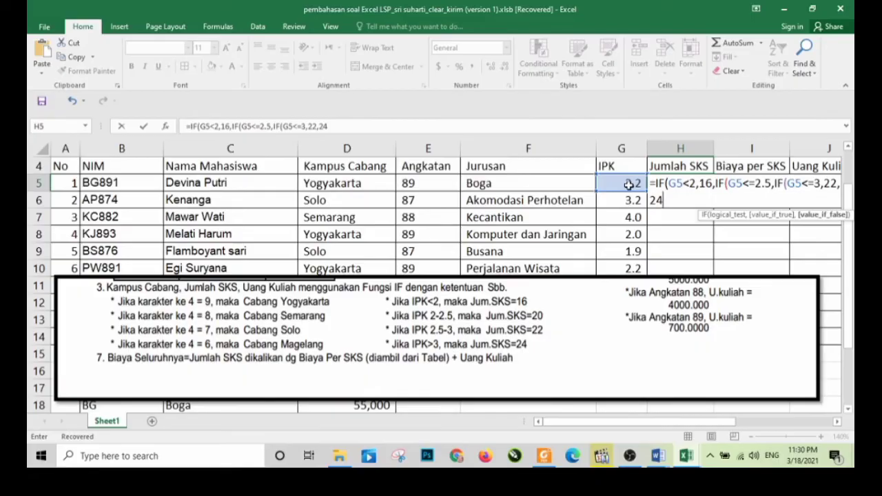
{"action": "type", "text": ")))"}
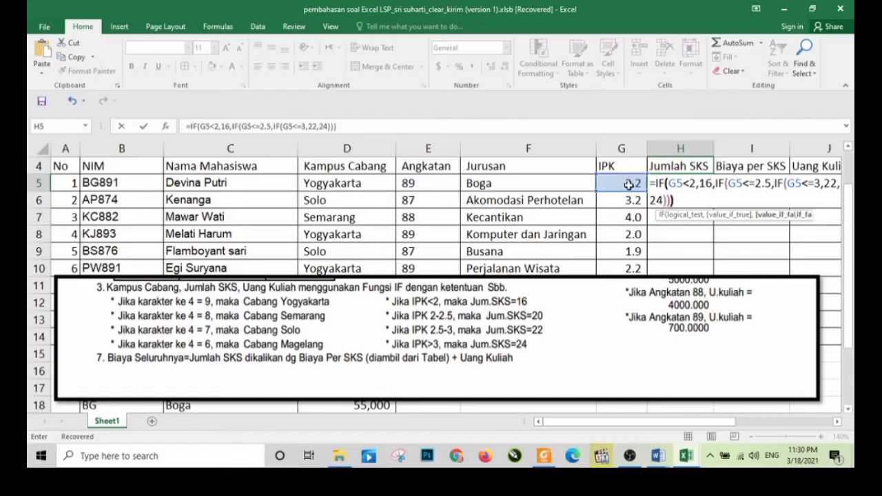
{"action": "key", "text": "Return"}
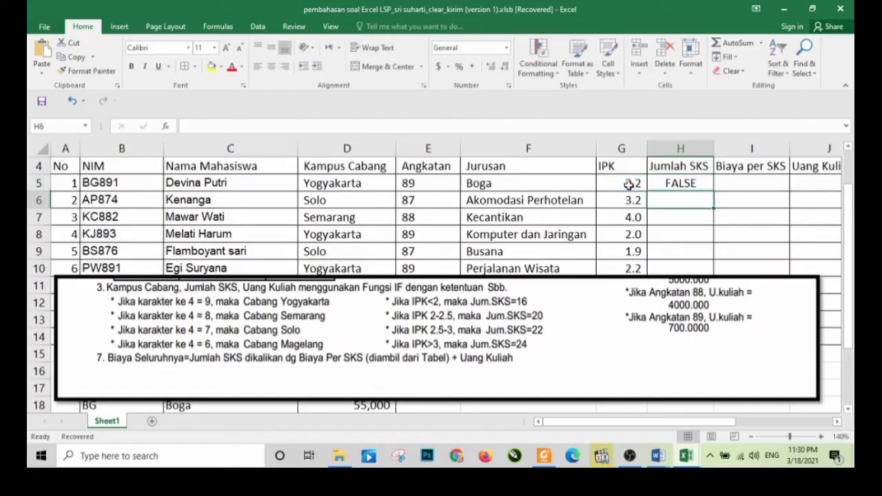
Step: Change 2.5 to 2,5 in H5's formula so it shows 24, then move the picture below row 14
{"action": "left_click", "coordinate": [691, 184]}
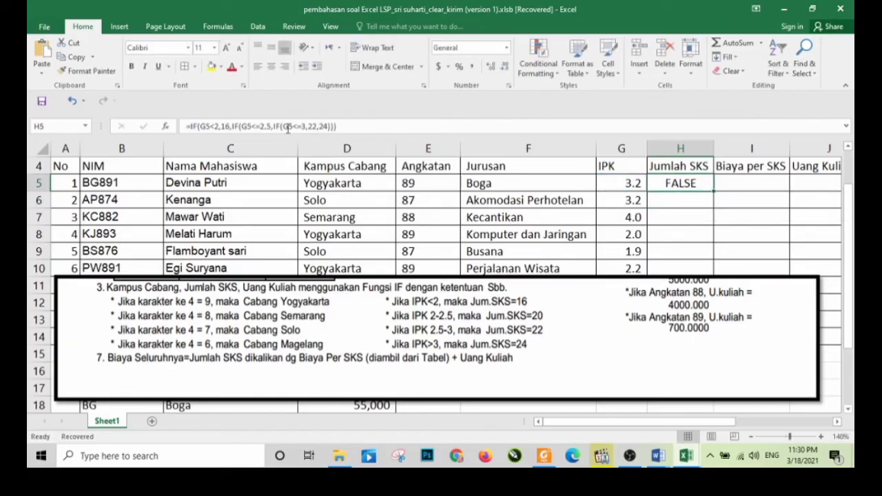
{"action": "left_click", "coordinate": [268, 126]}
{"action": "key", "text": "BackSpace"}
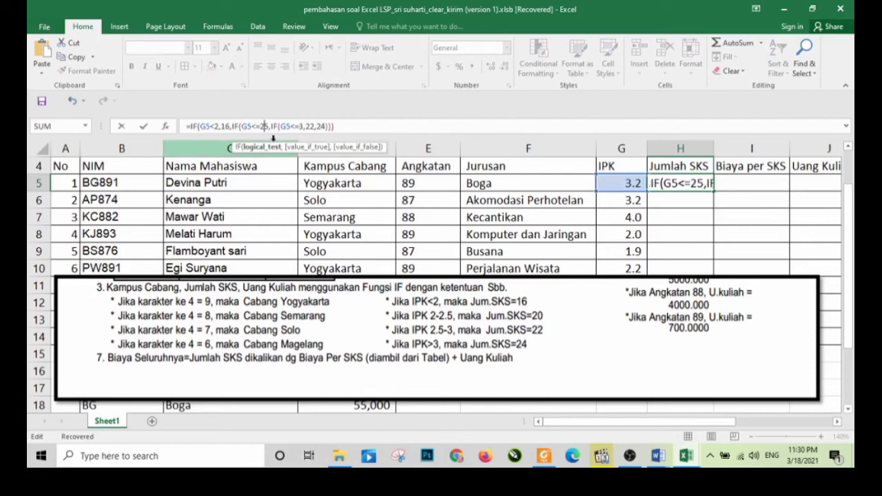
{"action": "type", "text": ","}
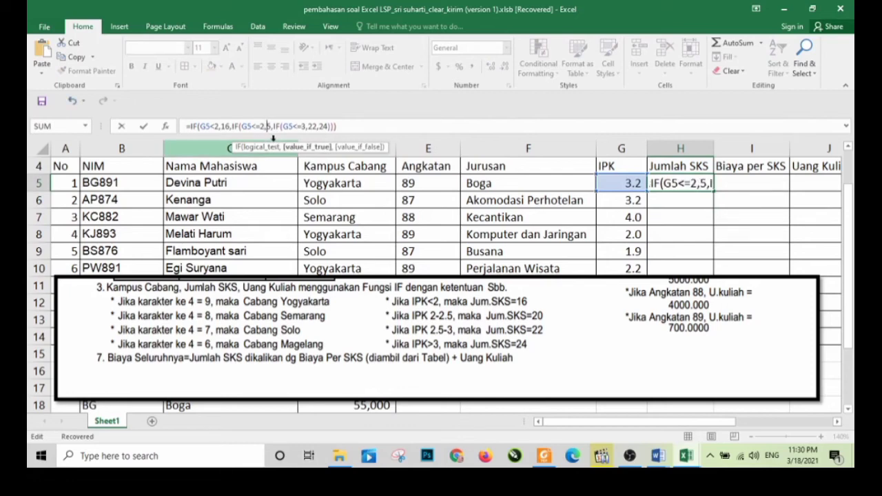
{"action": "key", "text": "Return"}
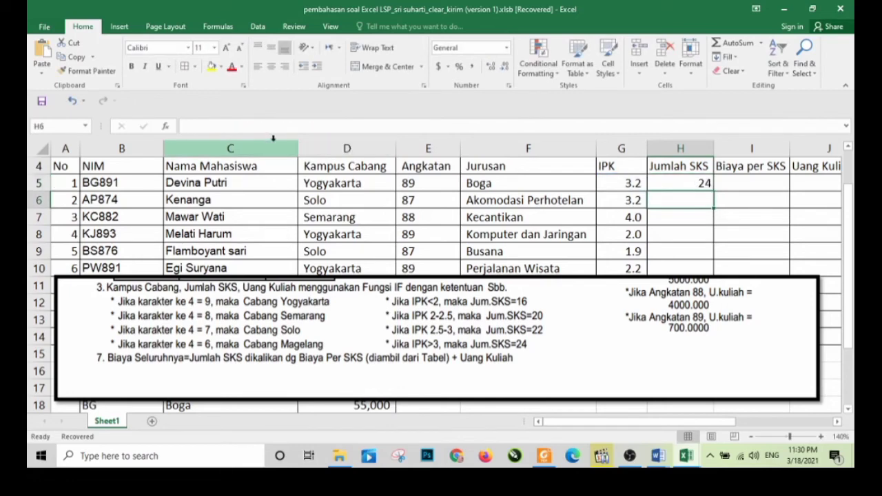
{"action": "left_click_drag", "start_coordinate": [574, 299], "coordinate": [555, 384]}
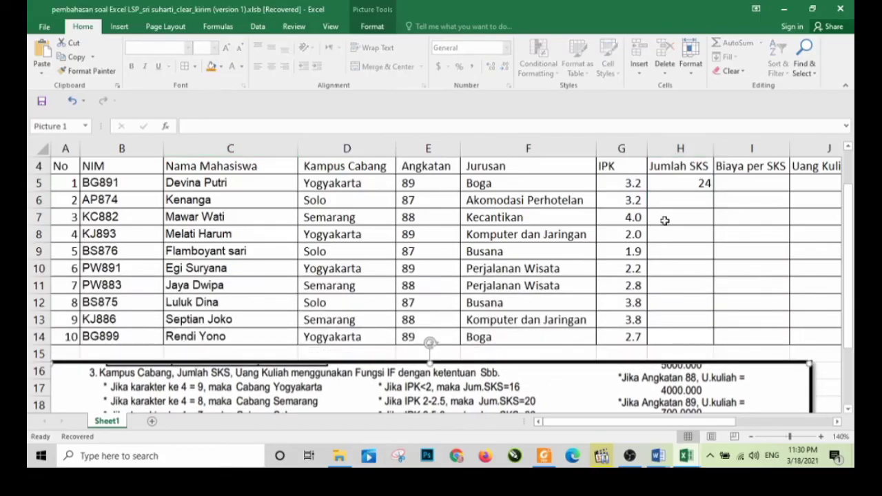
Step: Fill H5's formula down to H14, then clear H5:H14 and reselect H5
{"action": "left_click", "coordinate": [688, 187]}
{"action": "left_click_drag", "start_coordinate": [713, 191], "coordinate": [710, 339]}
{"action": "key", "text": "Delete"}
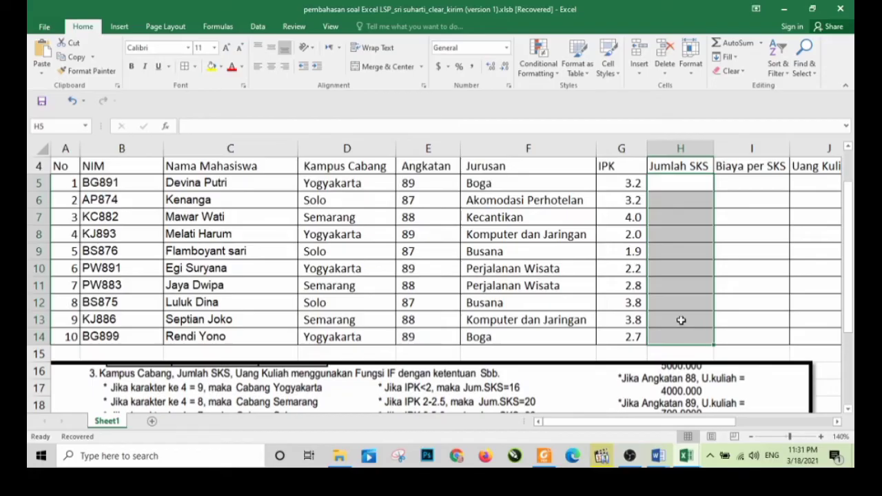
{"action": "scroll", "coordinate": [624, 307], "scroll_direction": "down", "scroll_amount": 1}
{"action": "left_click", "coordinate": [621, 333]}
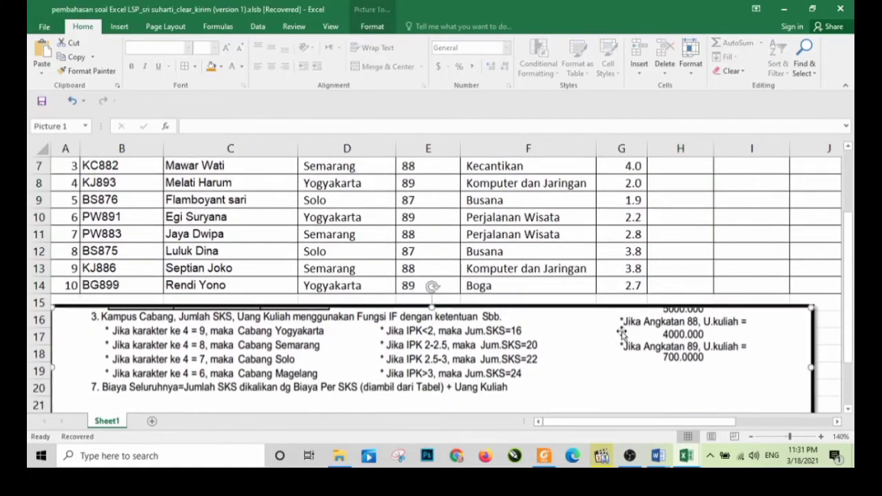
{"action": "scroll", "coordinate": [622, 333], "scroll_direction": "up", "scroll_amount": 2}
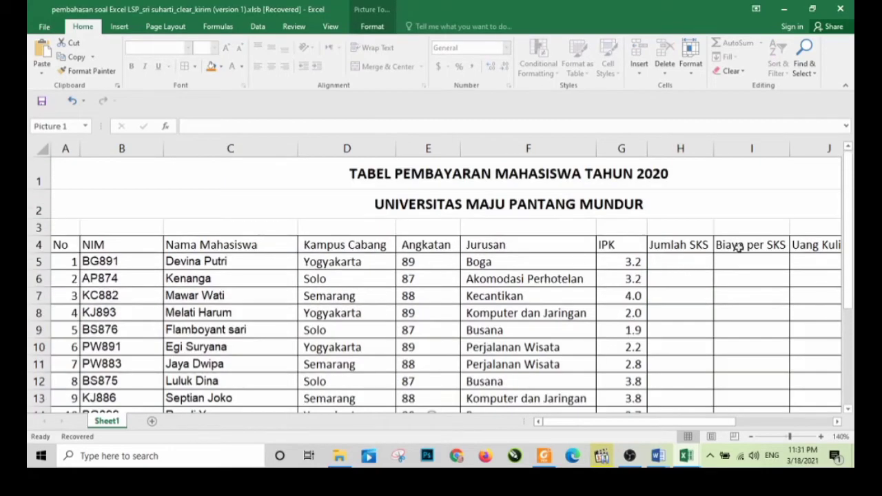
{"action": "scroll", "coordinate": [689, 246], "scroll_direction": "down", "scroll_amount": 2}
{"action": "scroll", "coordinate": [688, 246], "scroll_direction": "up", "scroll_amount": 1}
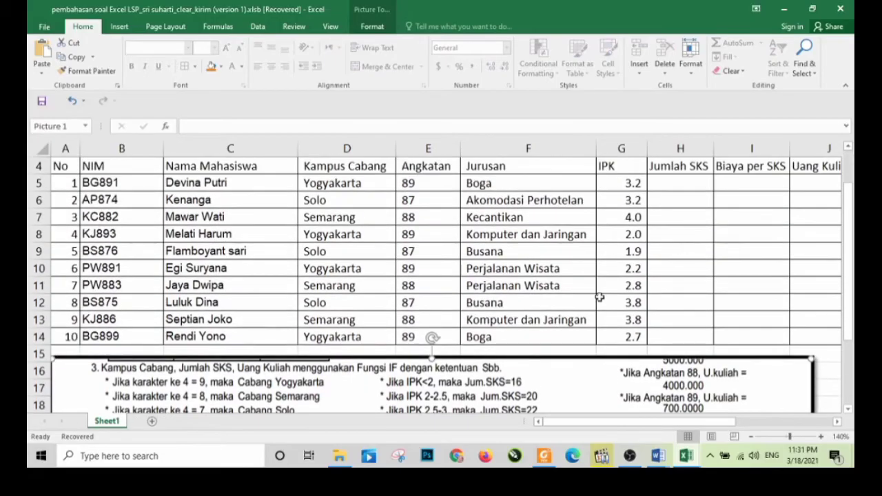
{"action": "scroll", "coordinate": [482, 372], "scroll_direction": "down", "scroll_amount": 1}
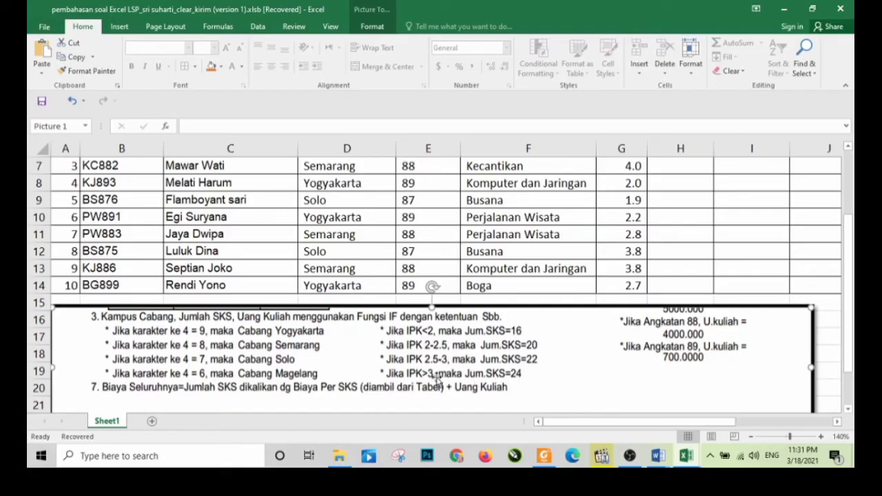
{"action": "scroll", "coordinate": [560, 379], "scroll_direction": "up", "scroll_amount": 1}
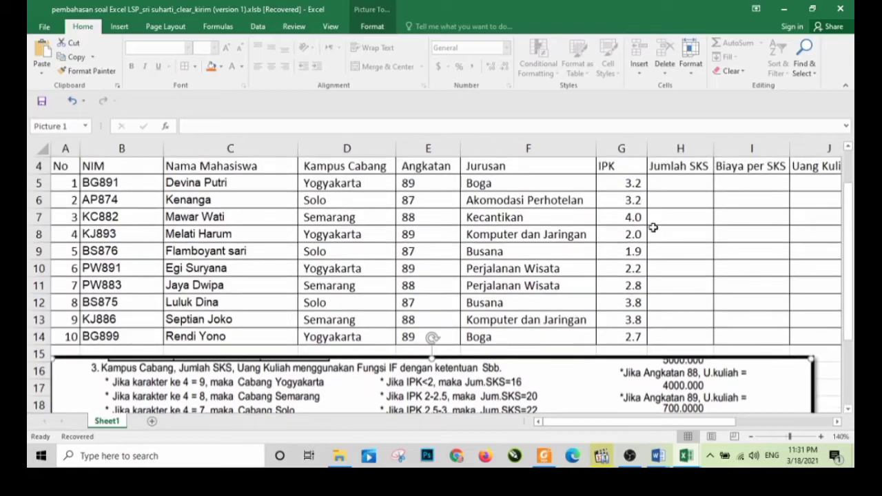
{"action": "left_click", "coordinate": [673, 184]}
Step: Re-enter and commit H5 as =IF(G5<2,16,IF(G5<=2.5,20,IF(G5<=3,22,24)))
{"action": "type", "text": "="}
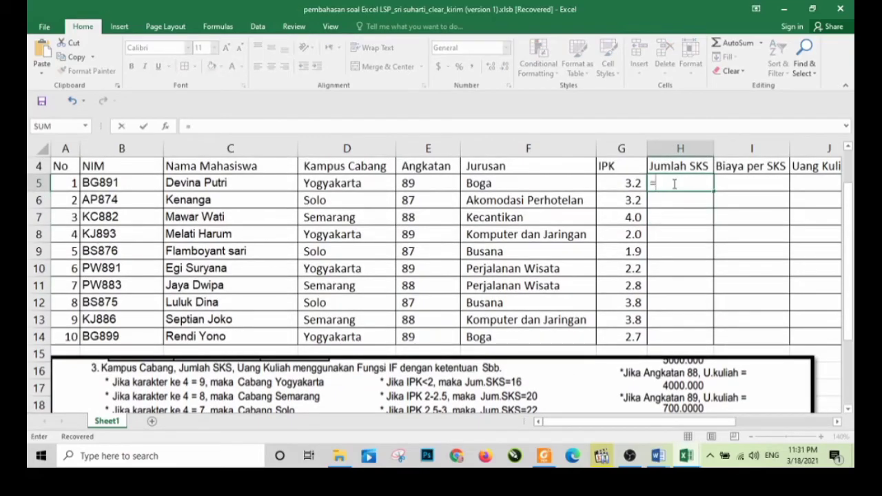
{"action": "type", "text": "IF("}
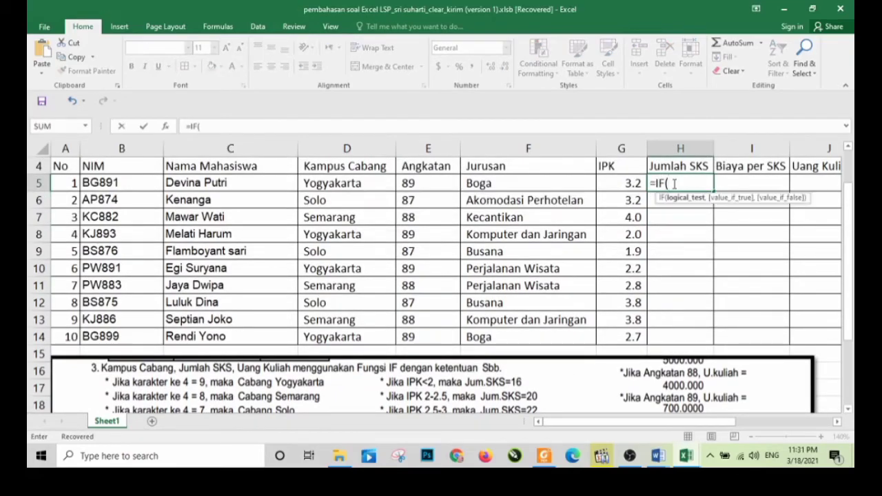
{"action": "left_click", "coordinate": [631, 185]}
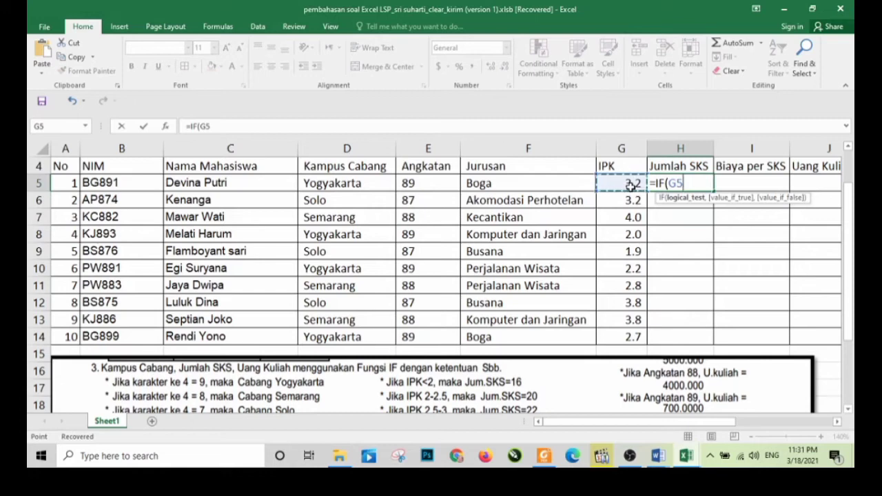
{"action": "type", "text": "<2"}
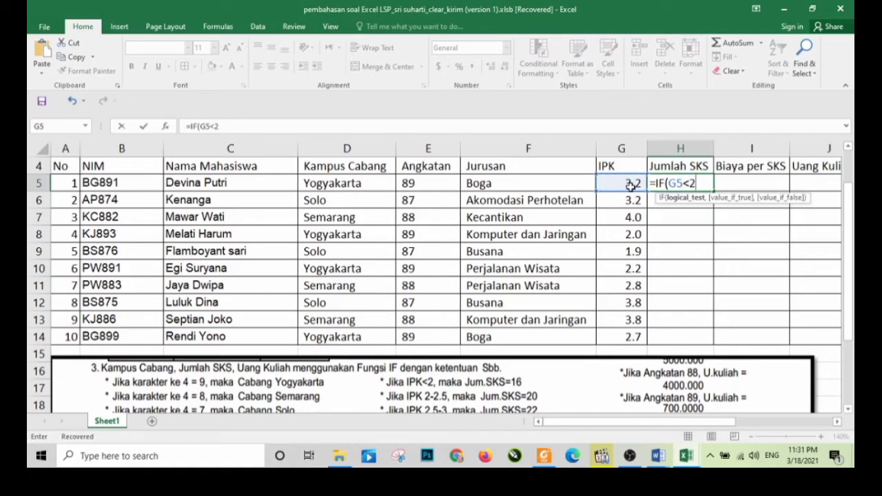
{"action": "type", "text": ",16"}
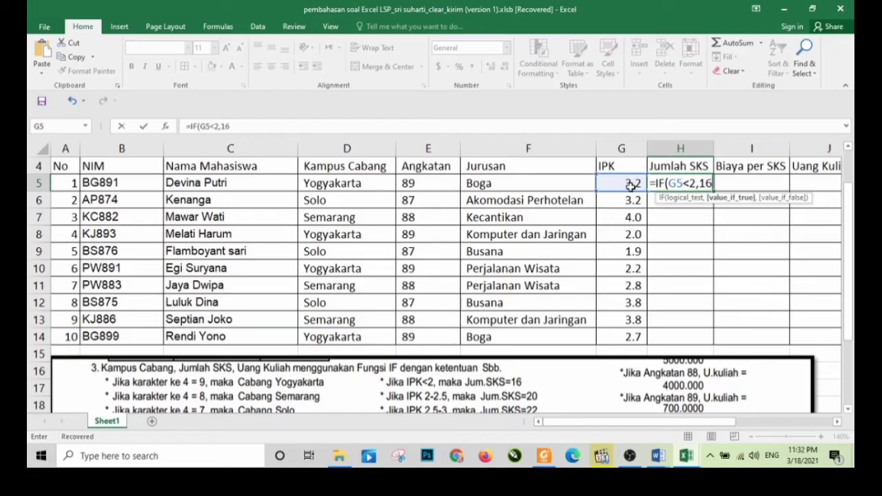
{"action": "type", "text": ","}
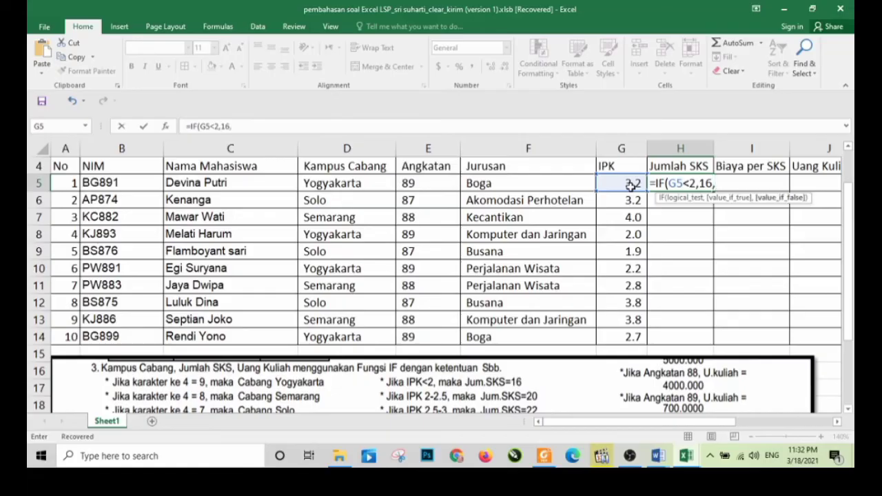
{"action": "type", "text": "IF("}
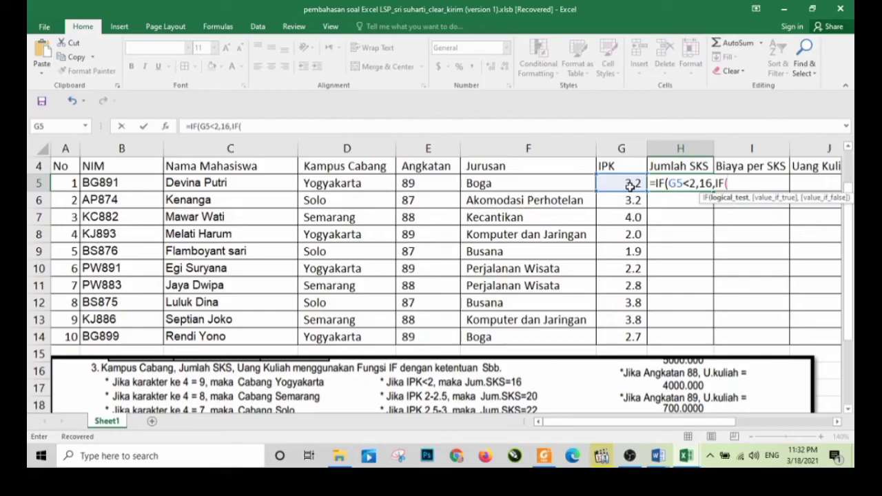
{"action": "left_click", "coordinate": [630, 186]}
{"action": "type", "text": "<"}
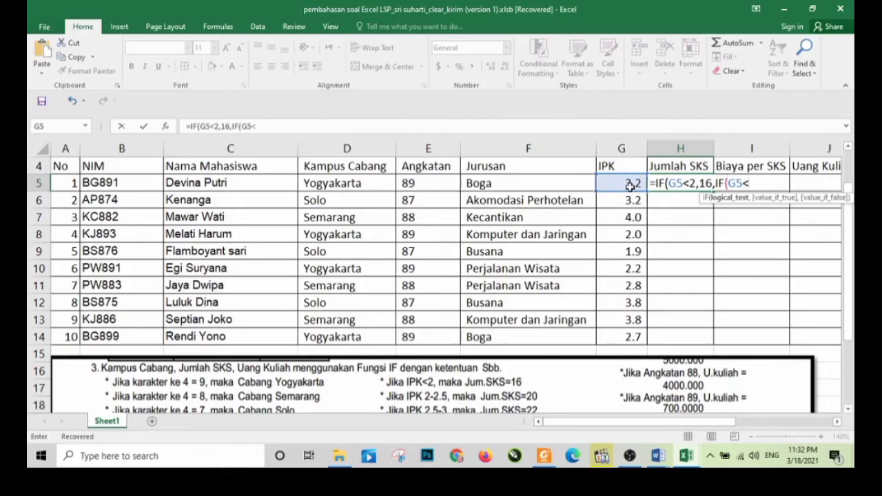
{"action": "type", "text": "2.5,"}
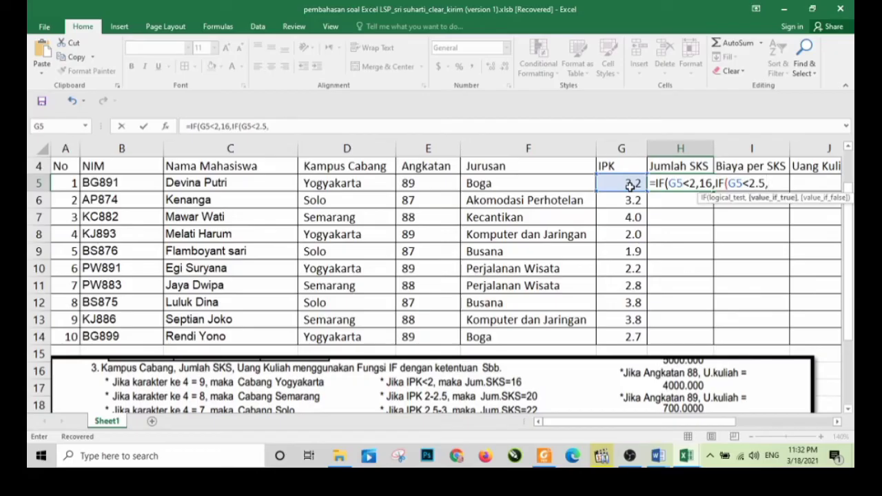
{"action": "type", "text": "20,IF"}
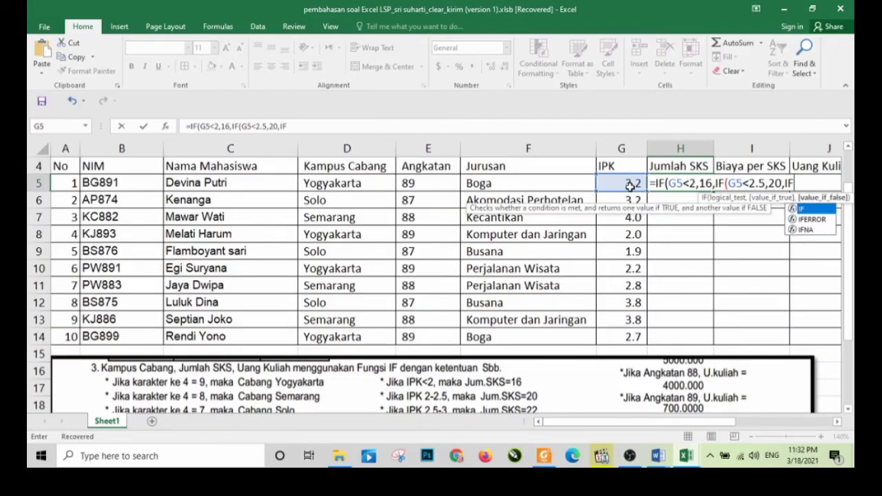
{"action": "type", "text": "("}
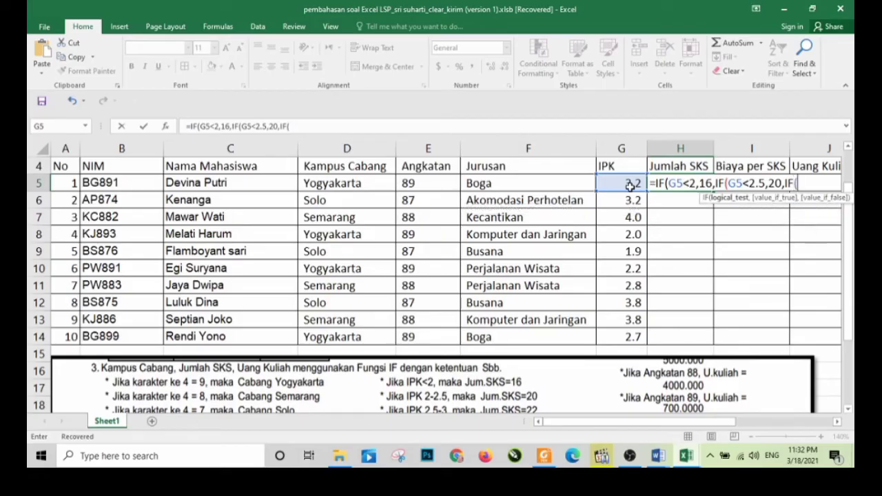
{"action": "left_click", "coordinate": [629, 185]}
{"action": "type", "text": "<"}
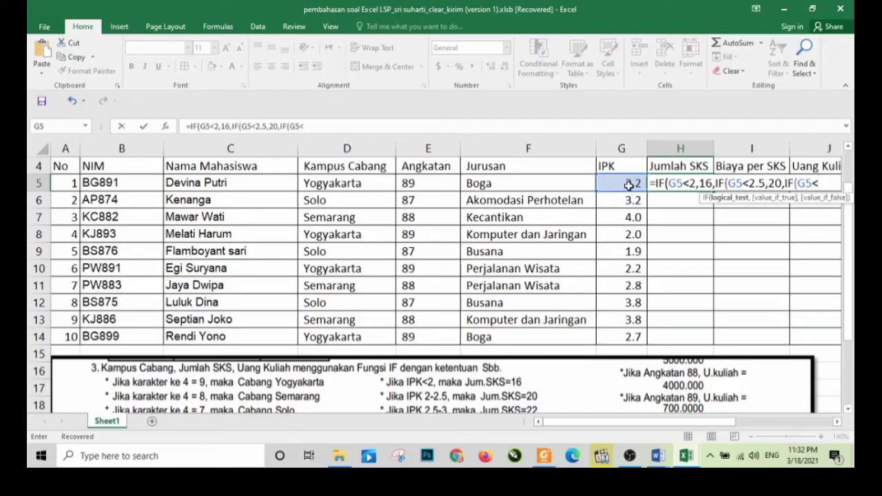
{"action": "type", "text": "3"}
{"action": "key", "text": "BackSpace"}
{"action": "key", "text": "BackSpace"}
{"action": "left_click", "coordinate": [745, 183]}
{"action": "type", "text": "=2.5,20,IF(G5"}
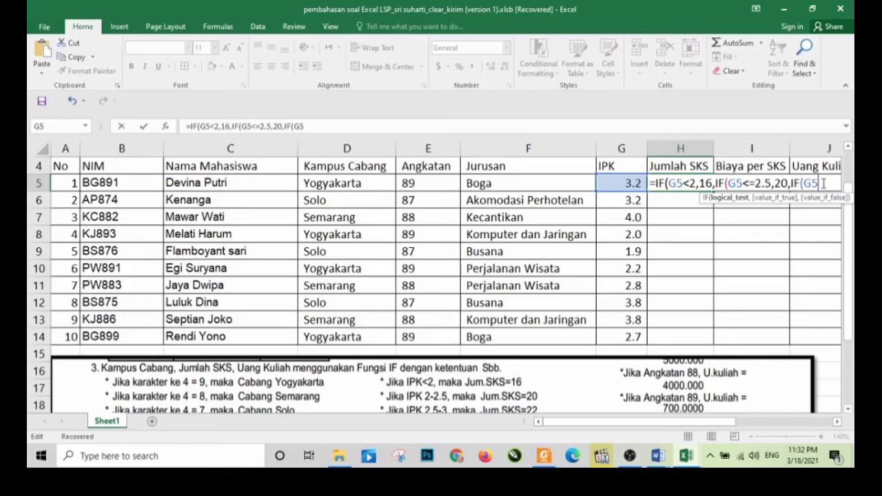
{"action": "type", "text": "<=3,"}
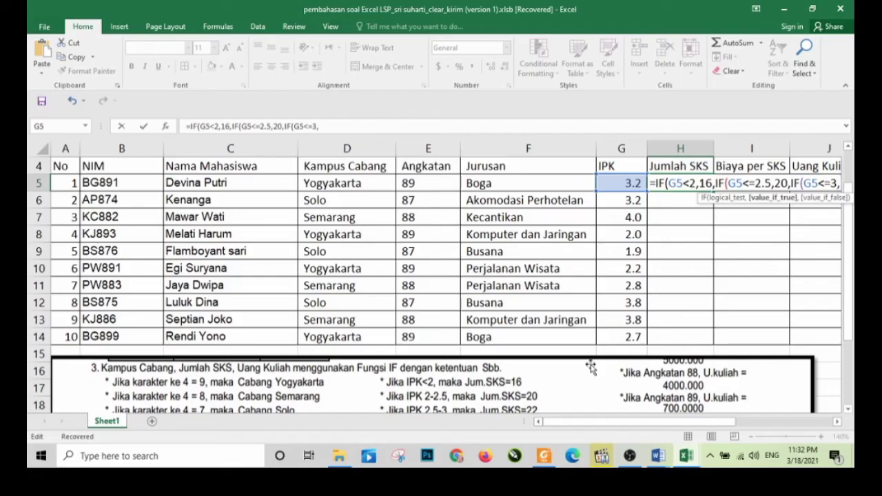
{"action": "type", "text": "22"}
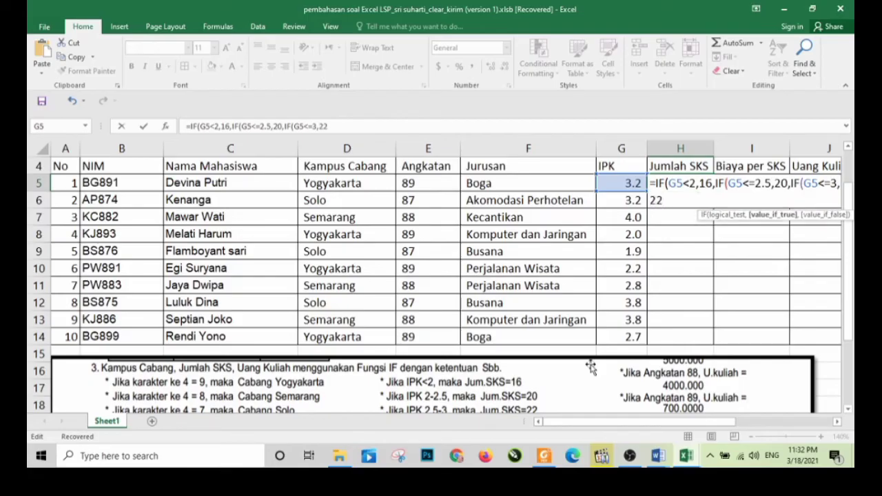
{"action": "type", "text": ",24"}
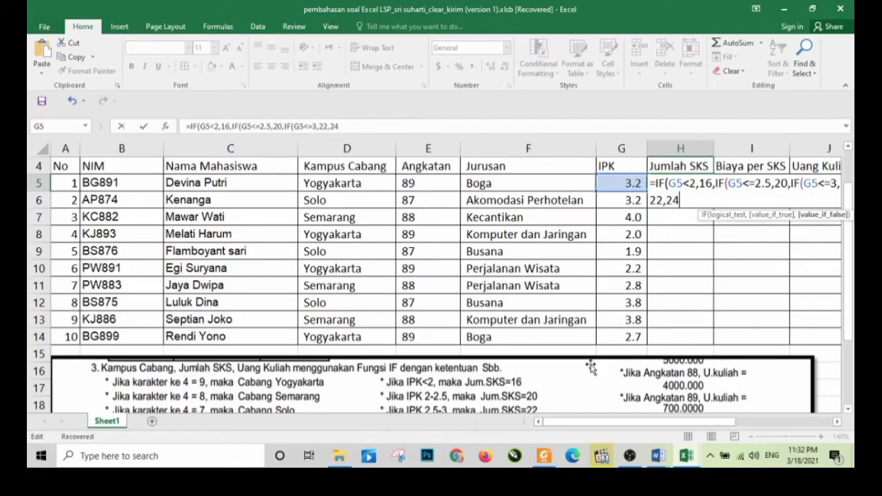
{"action": "type", "text": "))"}
{"action": "key", "text": "Return"}
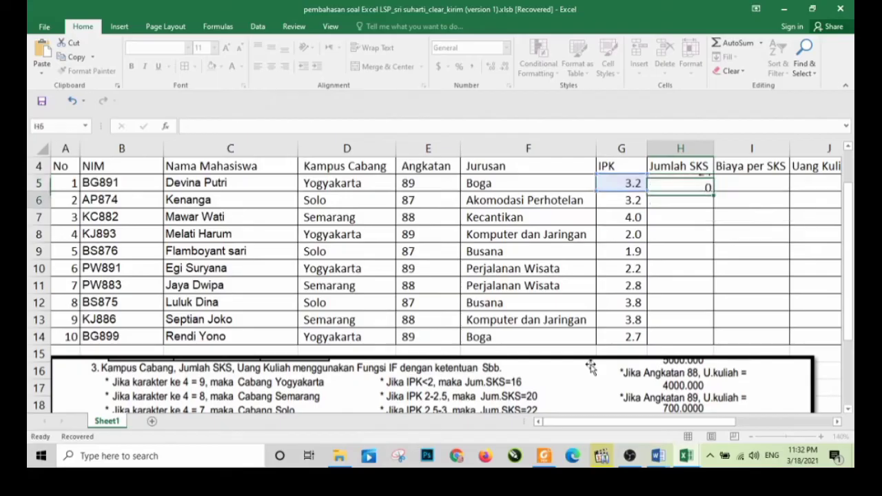
Step: Copy the Jumlah SKS formula from H5 down through H14
{"action": "left_click", "coordinate": [702, 184]}
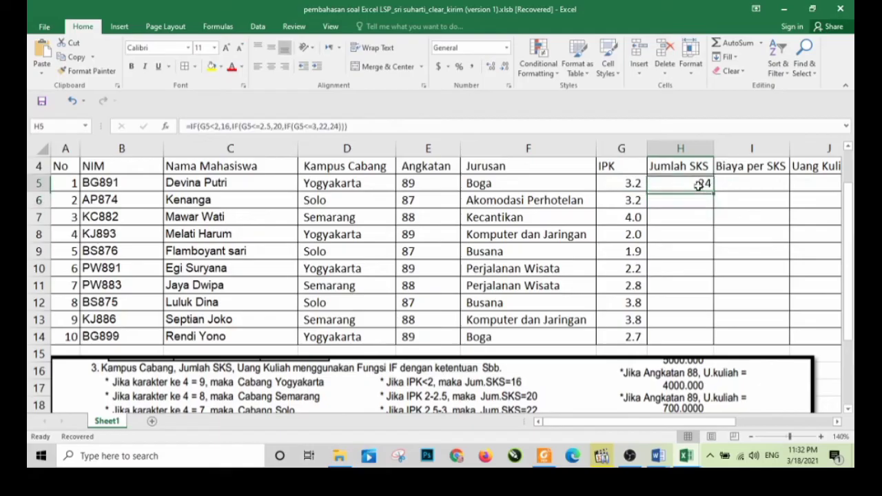
{"action": "left_click_drag", "start_coordinate": [712, 191], "coordinate": [716, 345]}
{"action": "scroll", "coordinate": [739, 286], "scroll_direction": "down", "scroll_amount": 1}
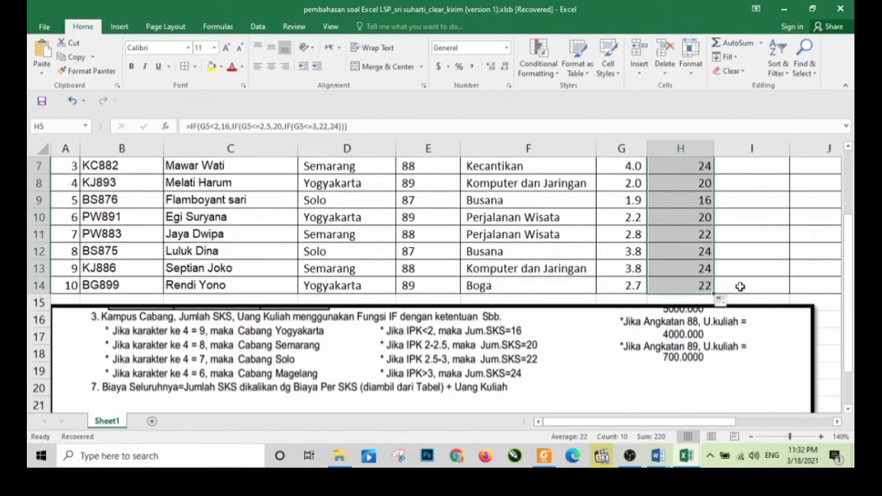
{"action": "scroll", "coordinate": [665, 331], "scroll_direction": "up", "scroll_amount": 1}
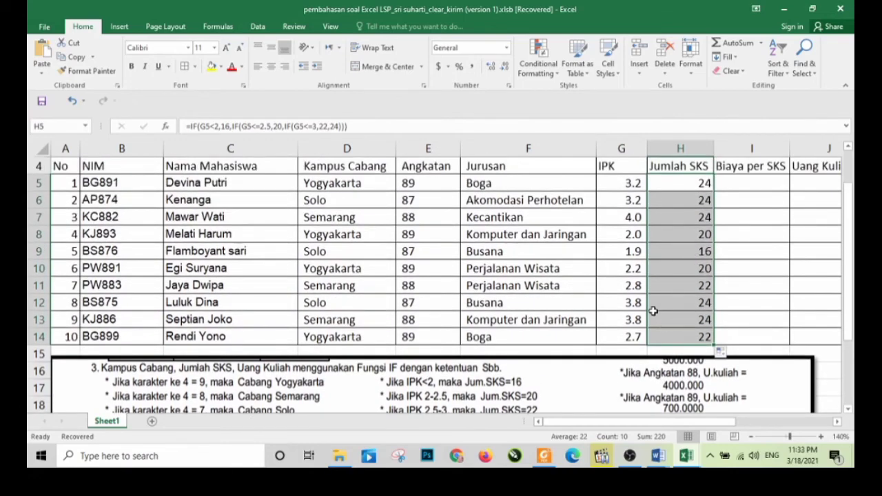
{"action": "scroll", "coordinate": [682, 278], "scroll_direction": "down", "scroll_amount": 1}
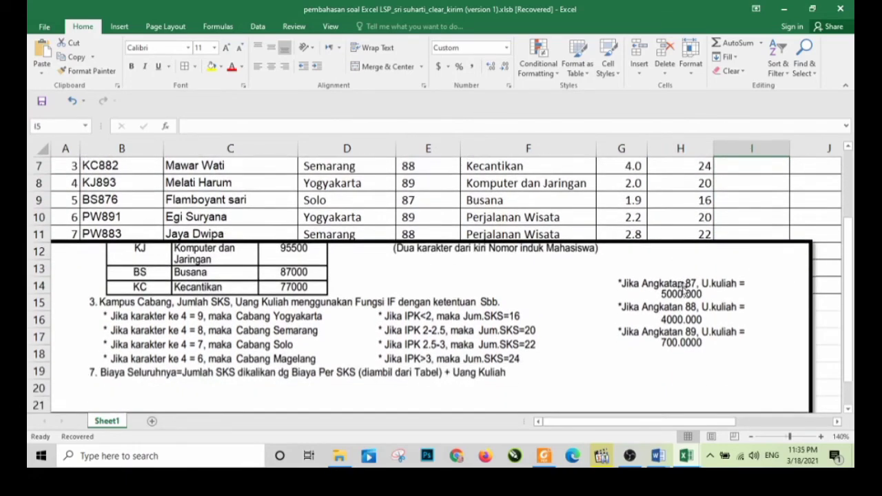
{"action": "scroll", "coordinate": [682, 290], "scroll_direction": "up", "scroll_amount": 2}
Step: Drag the instructions picture up so the Biaya per SKS table is visible
{"action": "left_click_drag", "start_coordinate": [683, 386], "coordinate": [682, 330]}
{"action": "scroll", "coordinate": [728, 289], "scroll_direction": "down", "scroll_amount": 1}
{"action": "left_click_drag", "start_coordinate": [725, 283], "coordinate": [723, 328]}
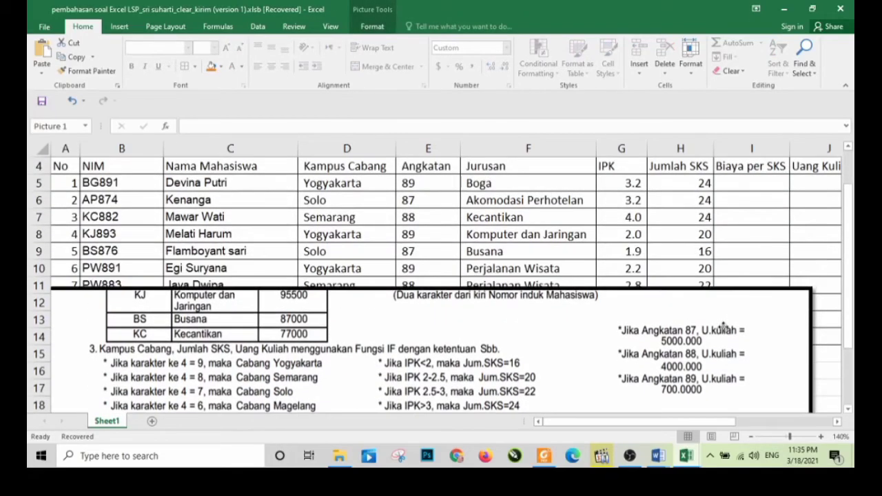
{"action": "scroll", "coordinate": [756, 250], "scroll_direction": "up", "scroll_amount": 1}
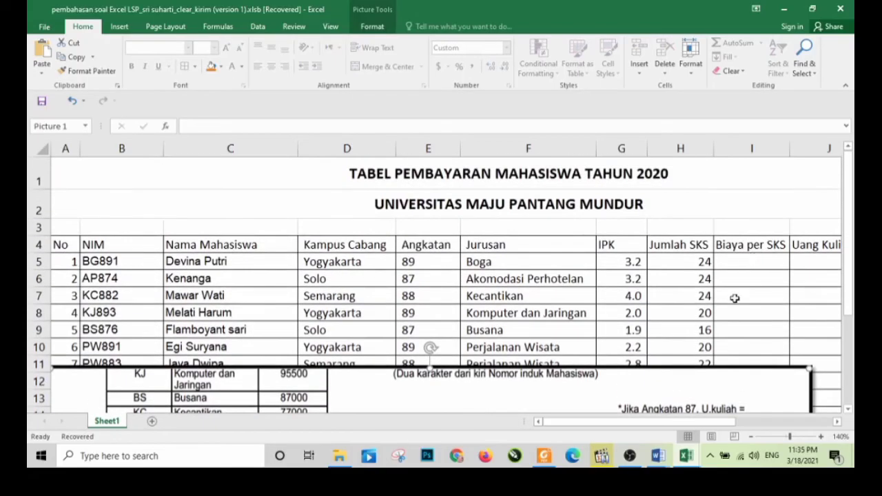
{"action": "scroll", "coordinate": [724, 324], "scroll_direction": "down", "scroll_amount": 1}
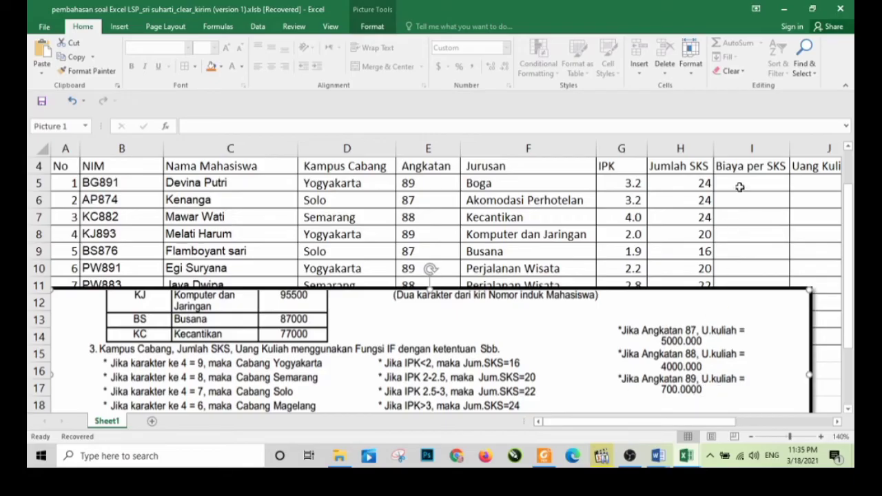
{"action": "scroll", "coordinate": [730, 232], "scroll_direction": "up", "scroll_amount": 1}
Step: In I5, start the Biaya per SKS formula =IF(E5="87",5000000,IF(
{"action": "left_click", "coordinate": [739, 262]}
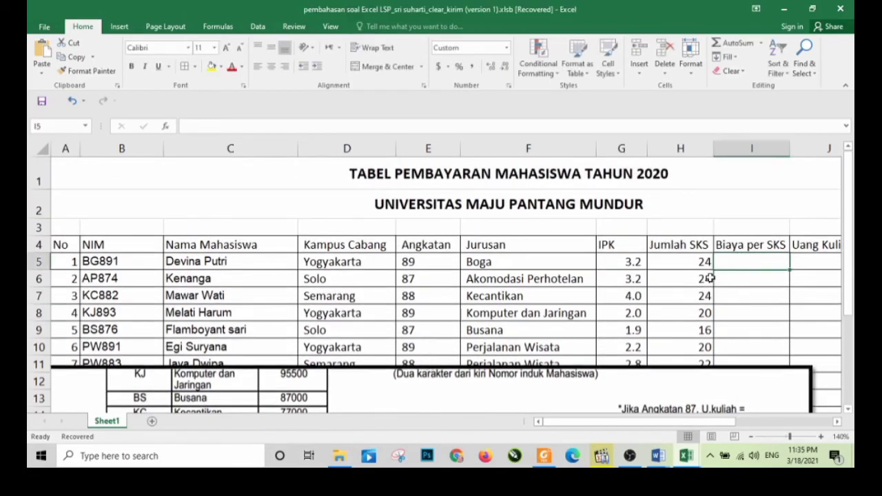
{"action": "type", "text": "=IF"}
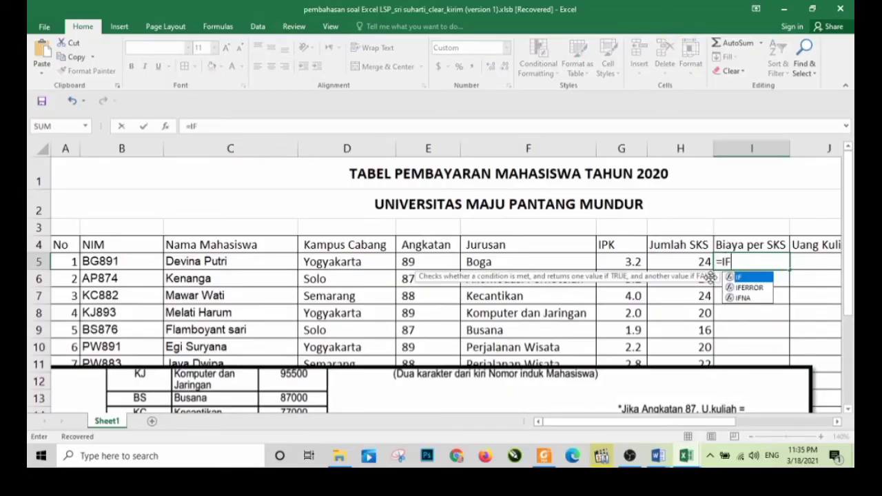
{"action": "type", "text": "("}
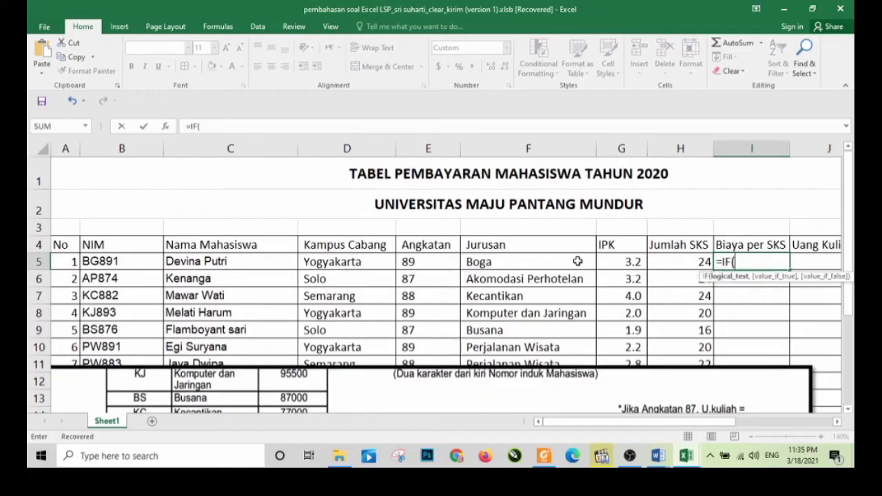
{"action": "left_click", "coordinate": [444, 265]}
{"action": "scroll", "coordinate": [595, 334], "scroll_direction": "down", "scroll_amount": 1}
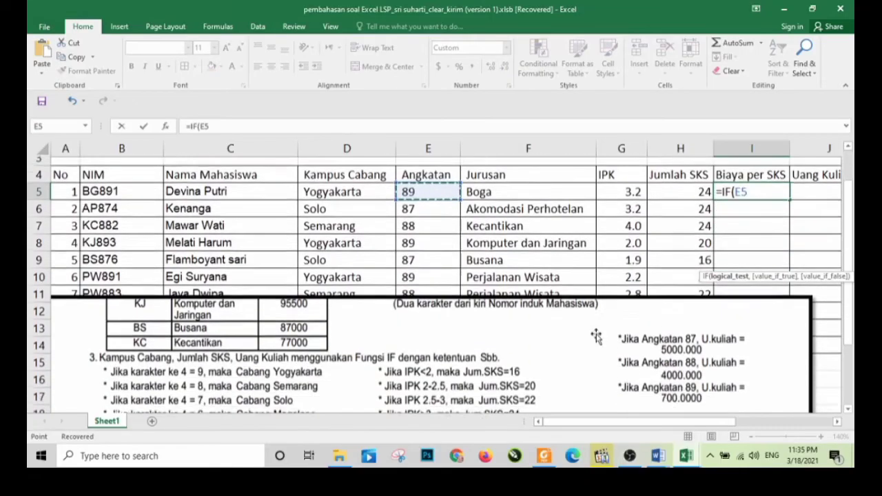
{"action": "type", "text": "="}
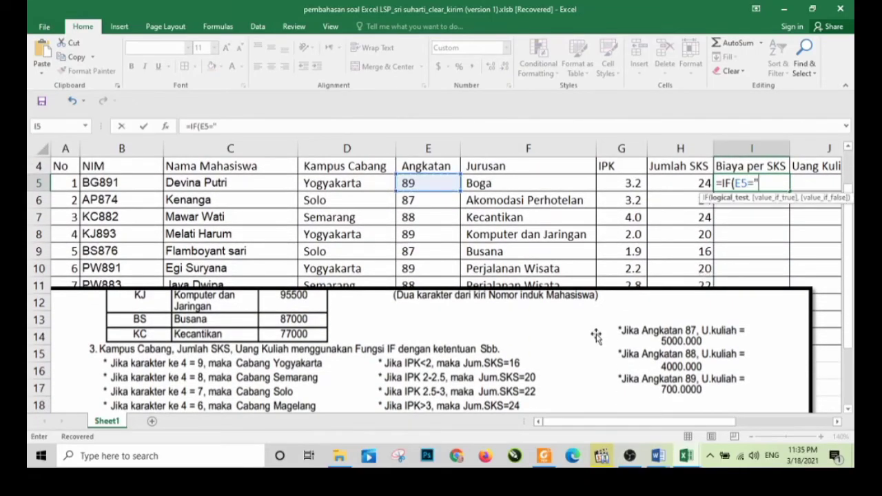
{"action": "type", "text": "\"87\""}
{"action": "type", "text": ","}
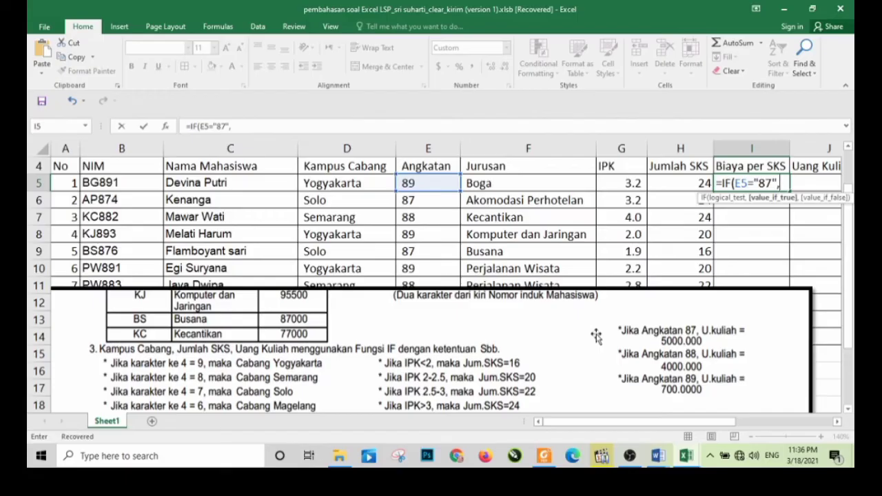
{"action": "type", "text": "5"}
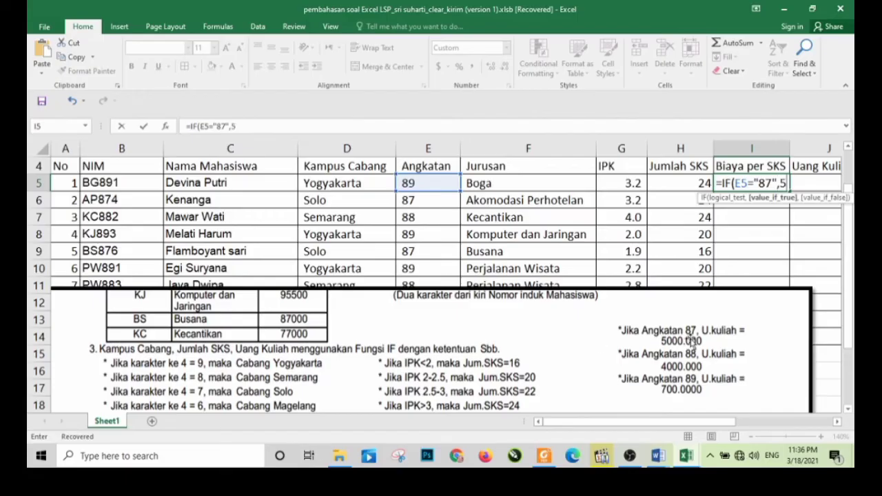
{"action": "type", "text": "000000"}
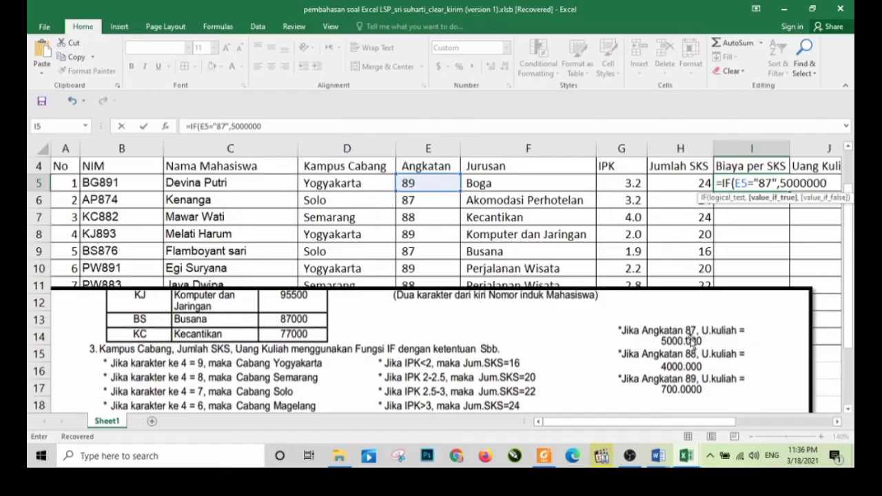
{"action": "type", "text": ","}
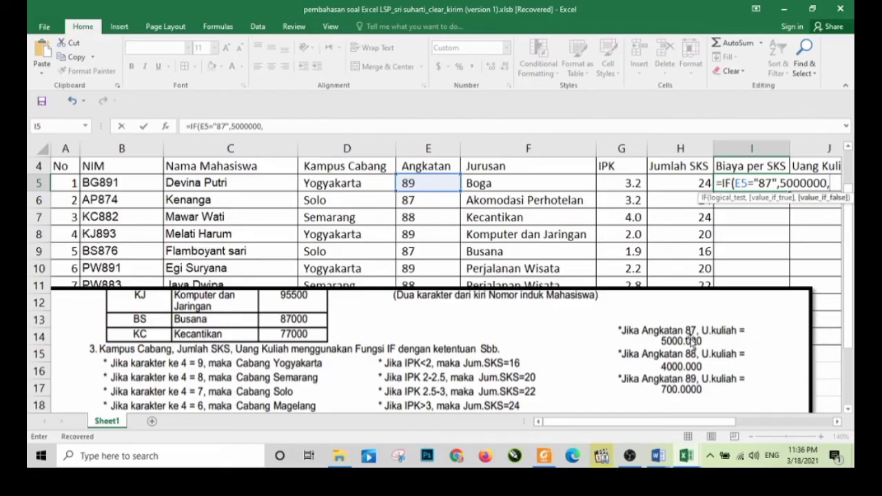
{"action": "type", "text": "IF"}
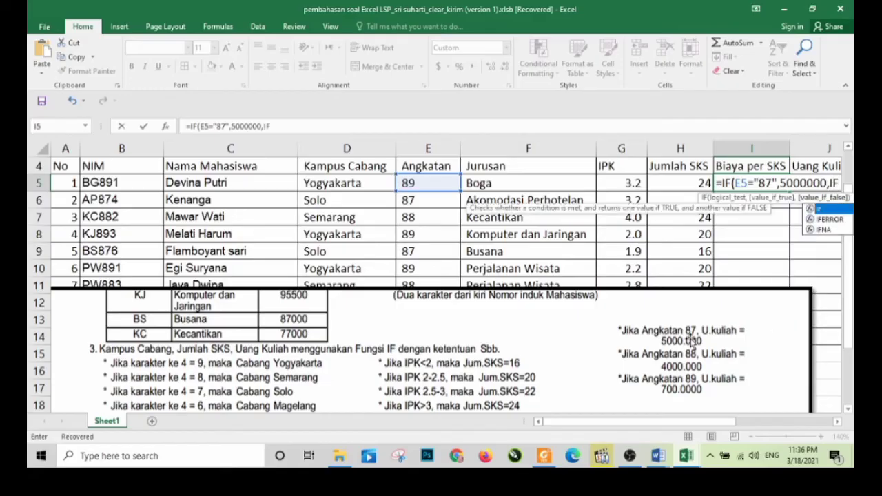
{"action": "type", "text": "("}
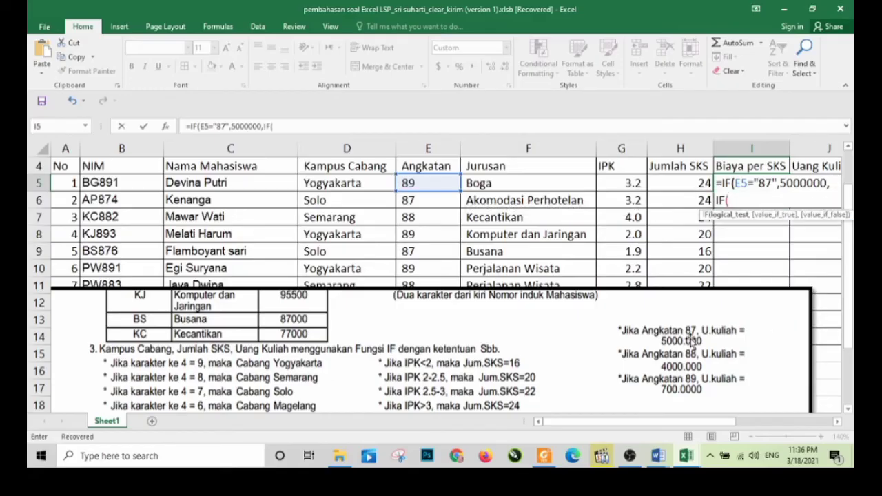
{"action": "type", "text": "88"}
Step: Remove the stray 88 and complete I5 with IF(E5="88",4000000,700000))
{"action": "key", "text": "BackSpace"}
{"action": "key", "text": "BackSpace"}
{"action": "left_click", "coordinate": [428, 183]}
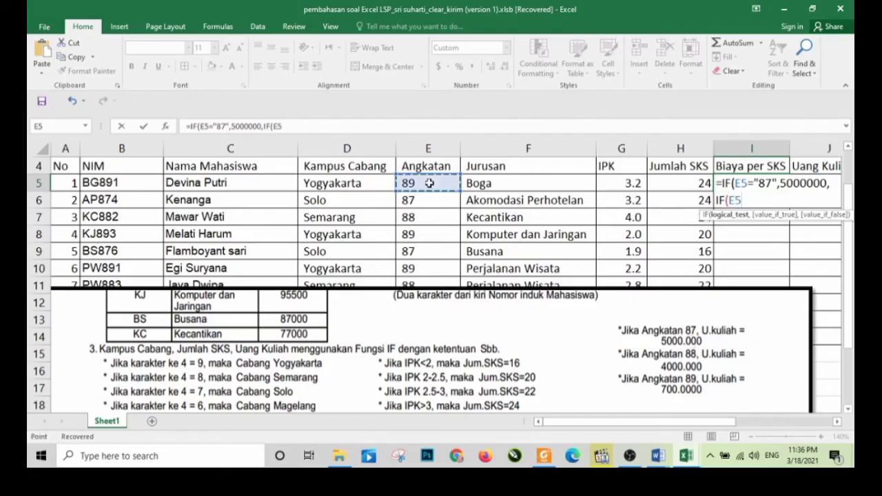
{"action": "type", "text": "=\"8"}
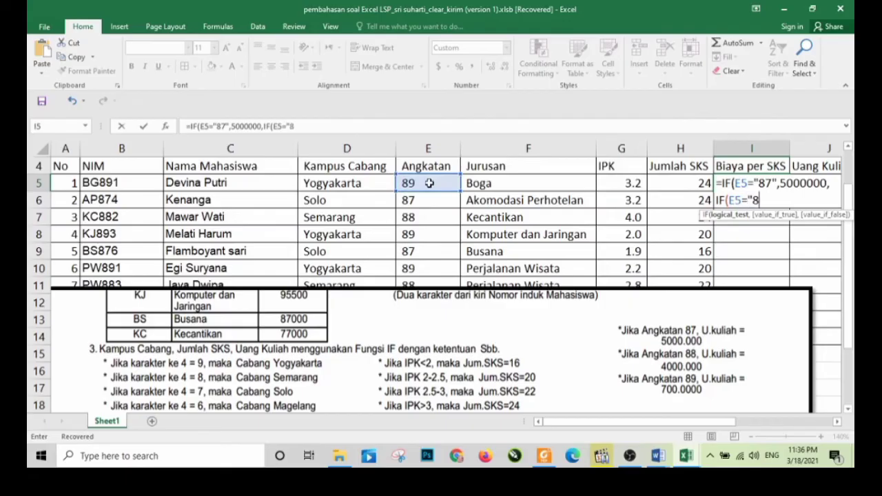
{"action": "type", "text": "8\","}
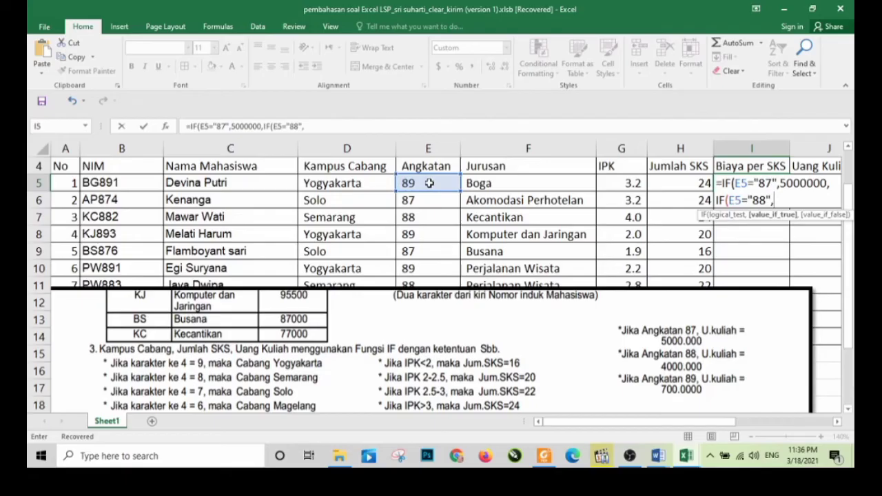
{"action": "type", "text": "4000000"}
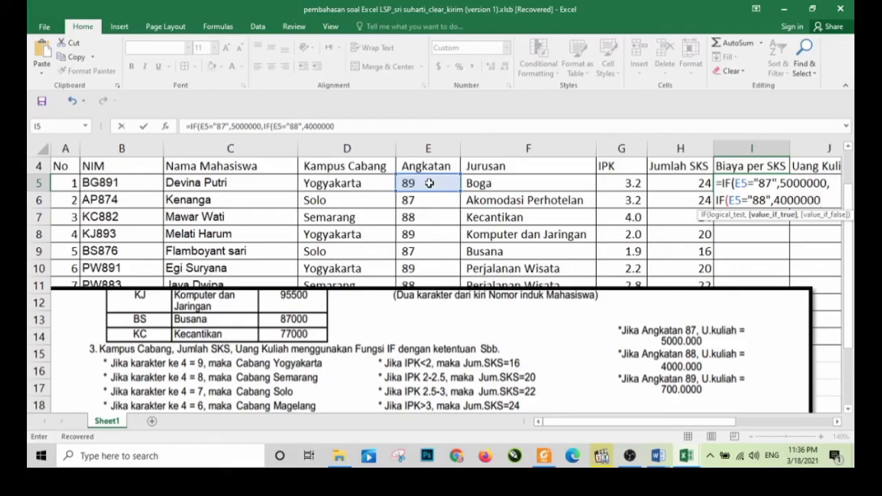
{"action": "type", "text": ","}
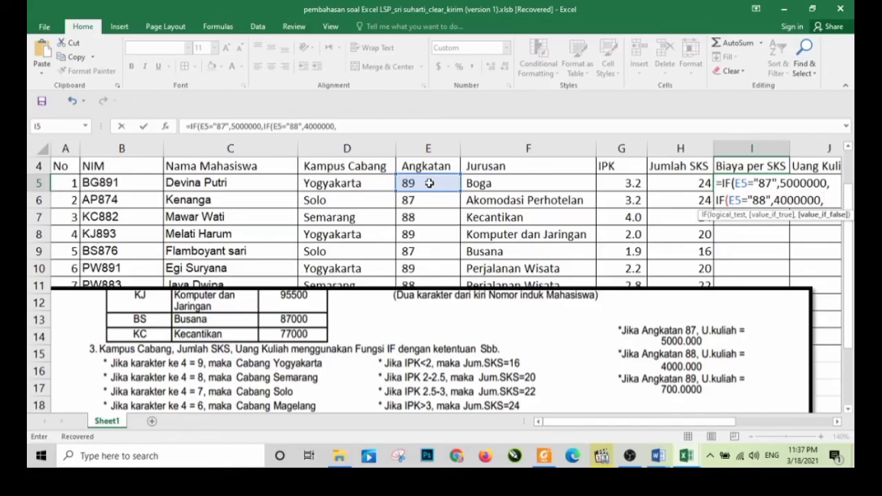
{"action": "type", "text": "700"}
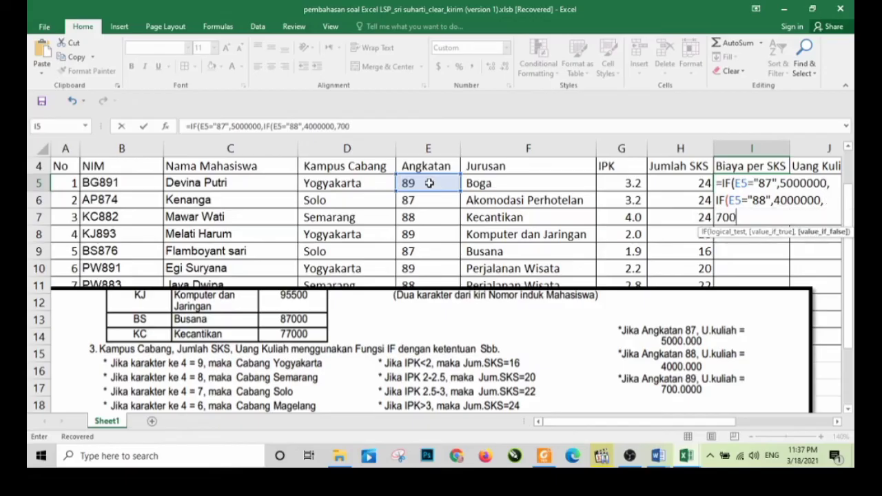
{"action": "type", "text": "000))"}
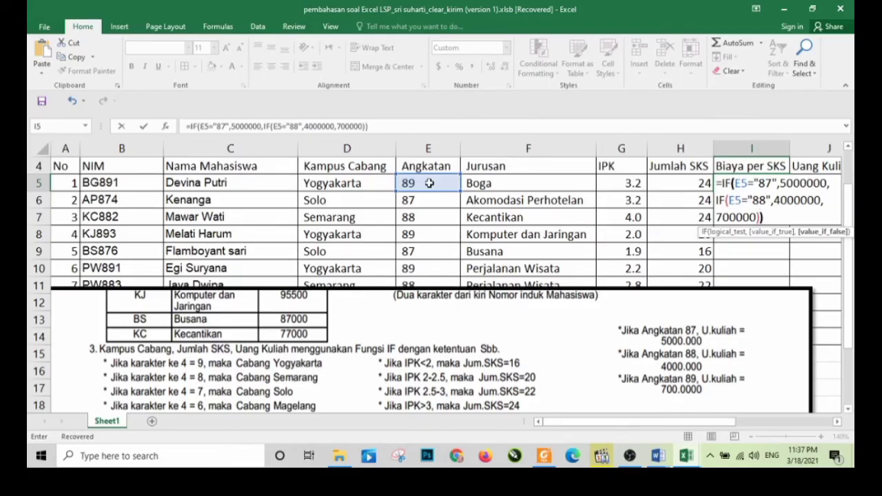
Step: Commit the Biaya per SKS formula and copy it from I5 down to I14
{"action": "key", "text": "ctrl+Return"}
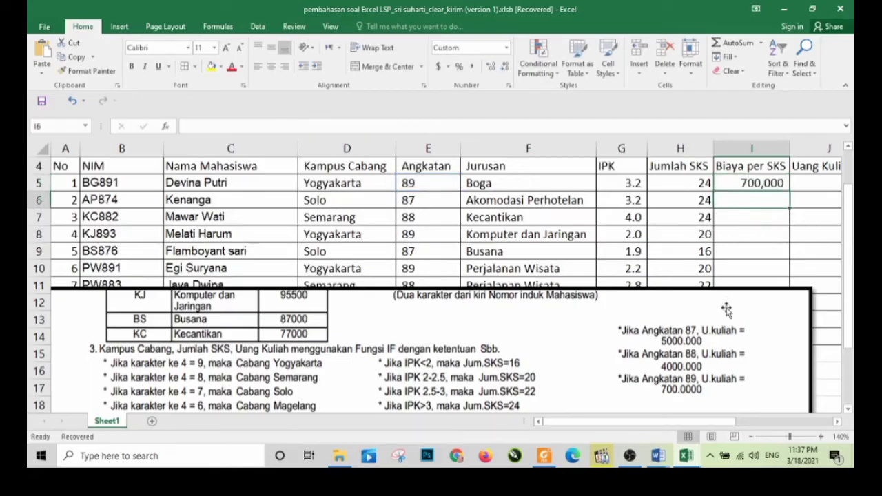
{"action": "left_click_drag", "start_coordinate": [541, 306], "coordinate": [624, 396]}
{"action": "left_click", "coordinate": [758, 184]}
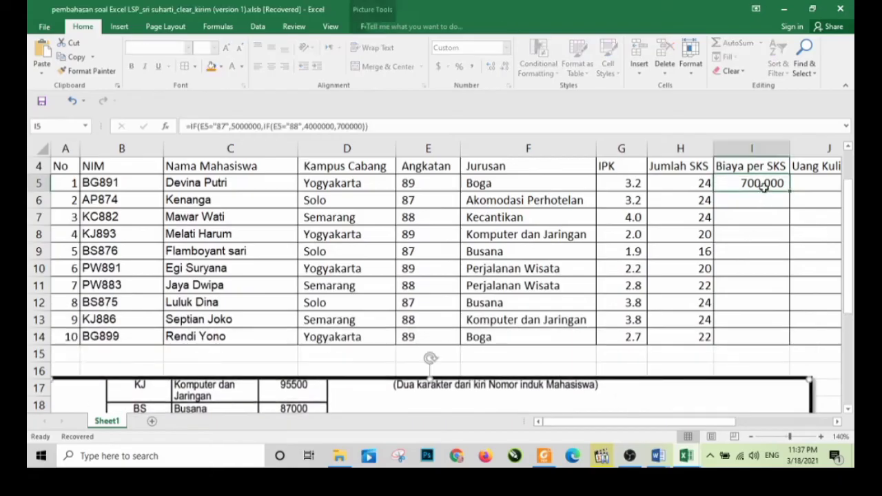
{"action": "left_click_drag", "start_coordinate": [790, 193], "coordinate": [790, 344]}
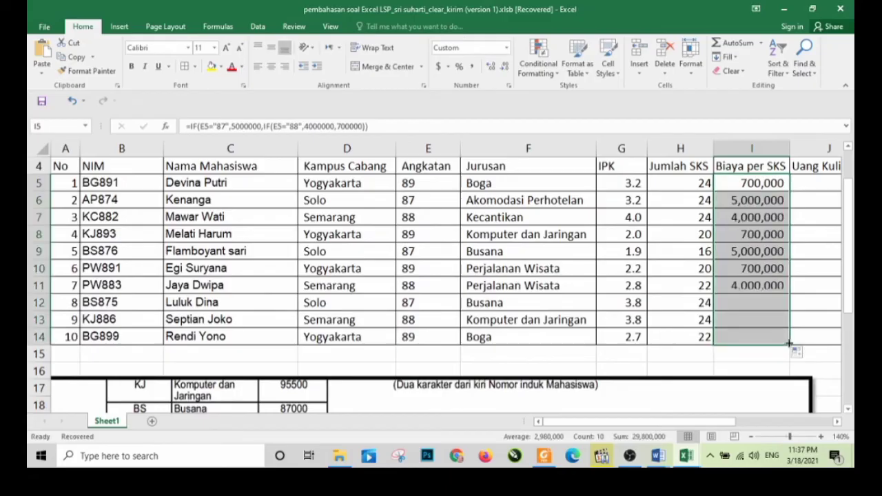
Step: Crop the instructions picture down to its last instruction line
{"action": "left_click_drag", "start_coordinate": [738, 388], "coordinate": [693, 195]}
{"action": "left_click", "coordinate": [372, 26]}
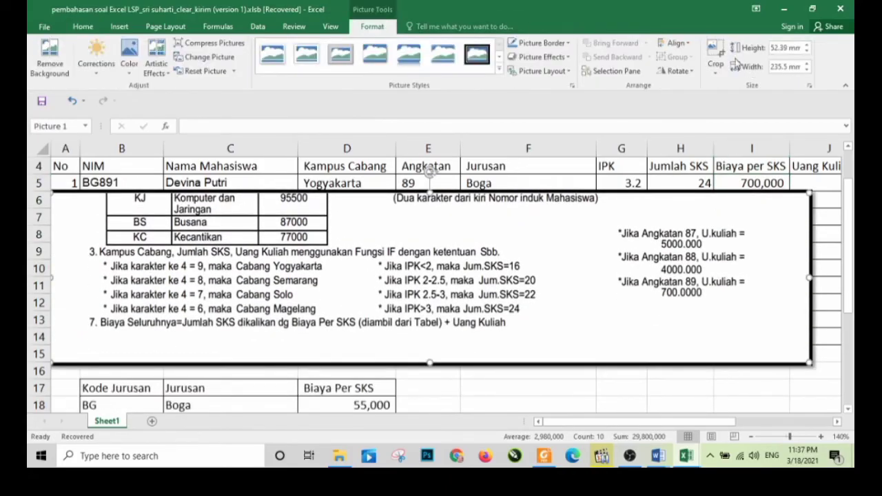
{"action": "left_click", "coordinate": [713, 55]}
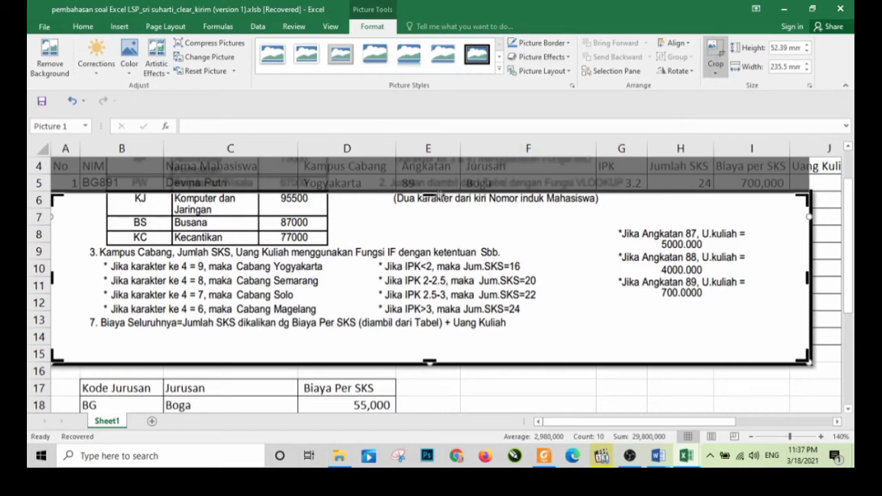
{"action": "left_click_drag", "start_coordinate": [429, 196], "coordinate": [428, 309]}
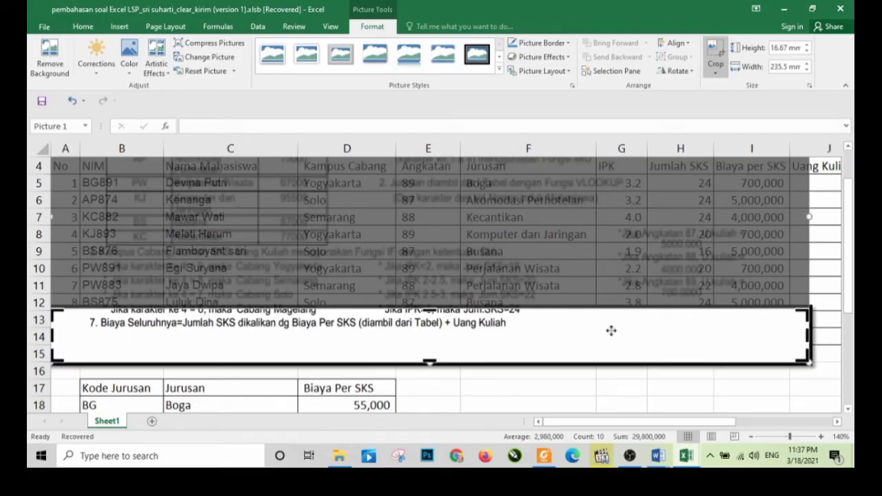
{"action": "left_click", "coordinate": [653, 381]}
Step: Position the cropped picture below the table, uncovering rows 13–14
{"action": "left_click_drag", "start_coordinate": [656, 338], "coordinate": [636, 292]}
{"action": "left_click_drag", "start_coordinate": [710, 422], "coordinate": [756, 423]}
{"action": "left_click_drag", "start_coordinate": [602, 299], "coordinate": [806, 338]}
{"action": "left_click", "coordinate": [724, 186]}
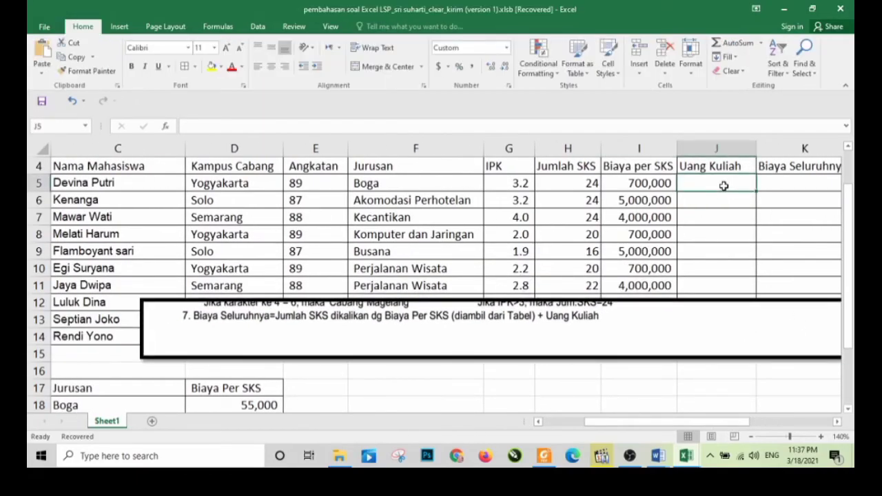
{"action": "left_click", "coordinate": [693, 315]}
{"action": "left_click_drag", "start_coordinate": [693, 315], "coordinate": [671, 319]}
{"action": "scroll", "coordinate": [665, 274], "scroll_direction": "down", "scroll_amount": 1}
{"action": "left_click_drag", "start_coordinate": [665, 273], "coordinate": [657, 339]}
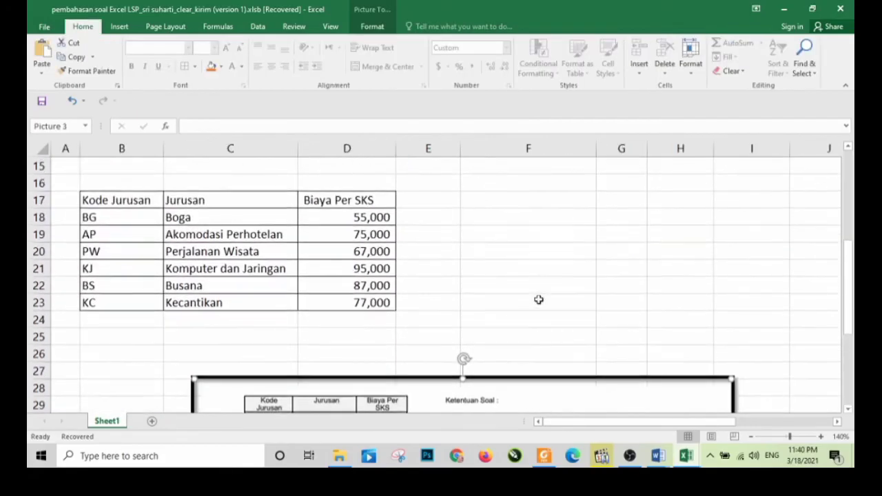
Step: Select the Kode Jurusan fee table B17:D23, then return to cell I5 under Biaya per SKS
{"action": "scroll", "coordinate": [538, 300], "scroll_direction": "up", "scroll_amount": 3}
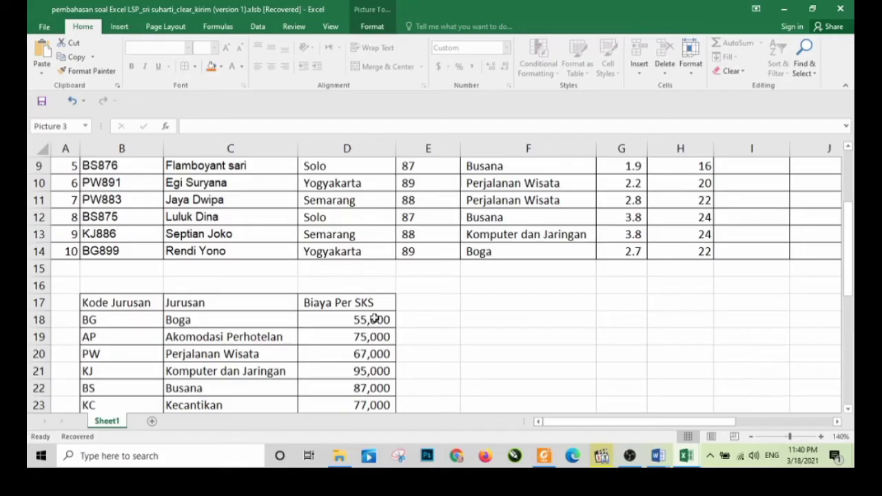
{"action": "scroll", "coordinate": [393, 303], "scroll_direction": "down", "scroll_amount": 1}
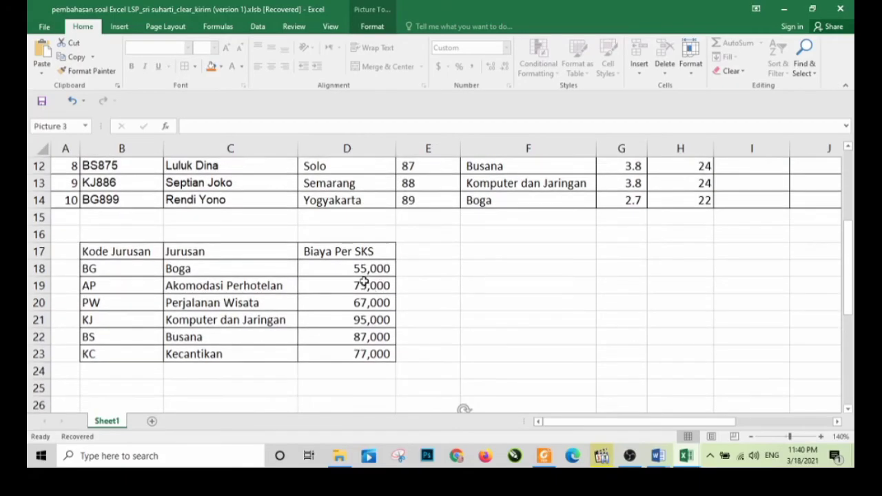
{"action": "left_click_drag", "start_coordinate": [114, 249], "coordinate": [330, 350]}
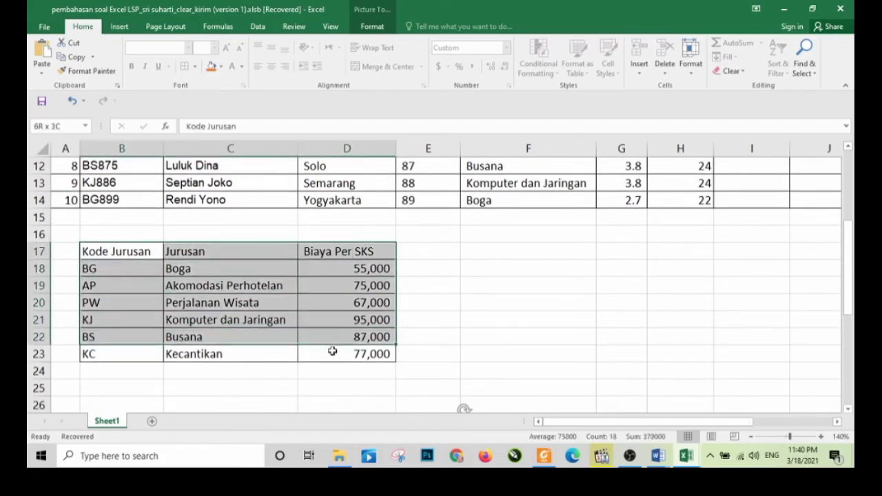
{"action": "scroll", "coordinate": [627, 313], "scroll_direction": "up", "scroll_amount": 3}
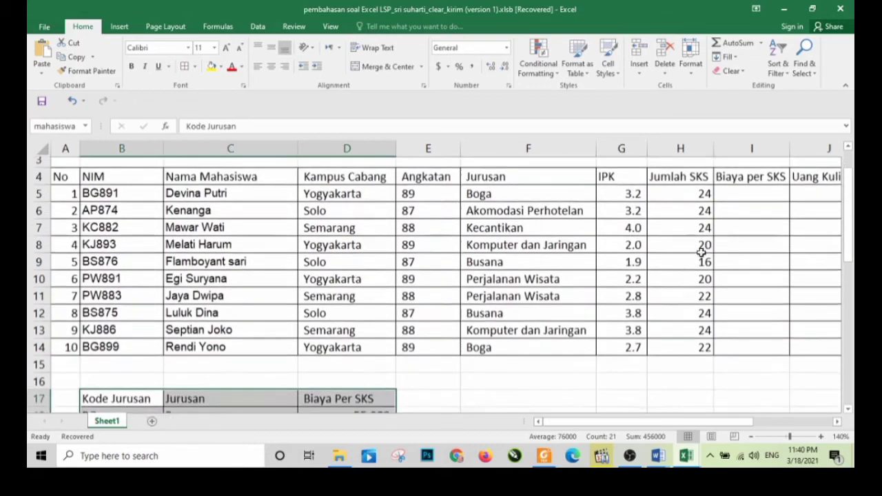
{"action": "left_click", "coordinate": [743, 182]}
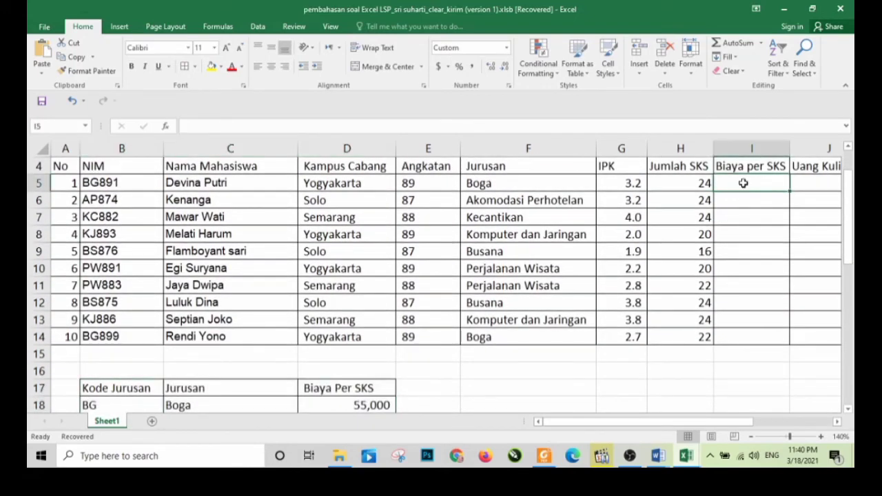
Step: Start a VLOOKUP formula in I5, correcting the function name and dropping a direct B5 reference
{"action": "type", "text": "="}
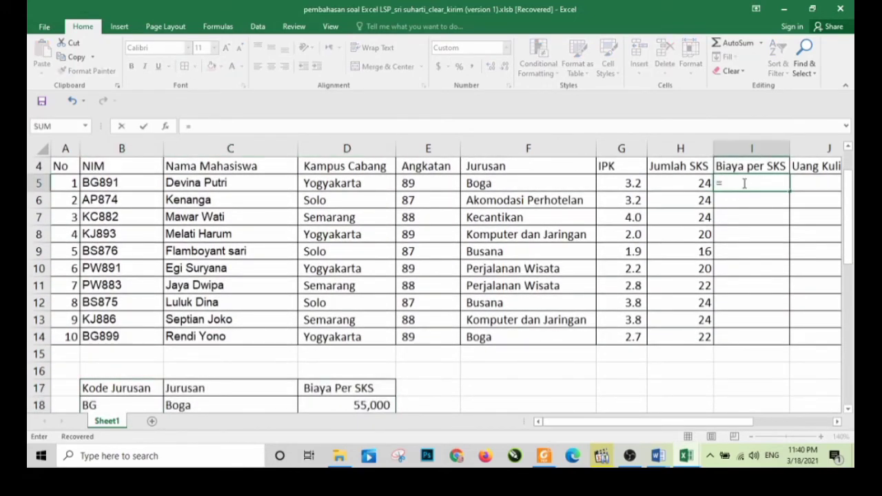
{"action": "type", "text": "VLOD"}
{"action": "key", "text": "BackSpace"}
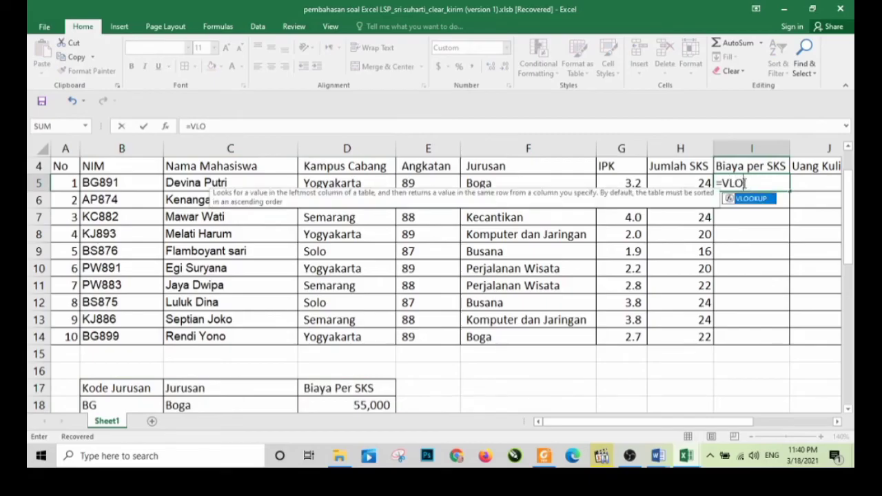
{"action": "type", "text": "OKUP("}
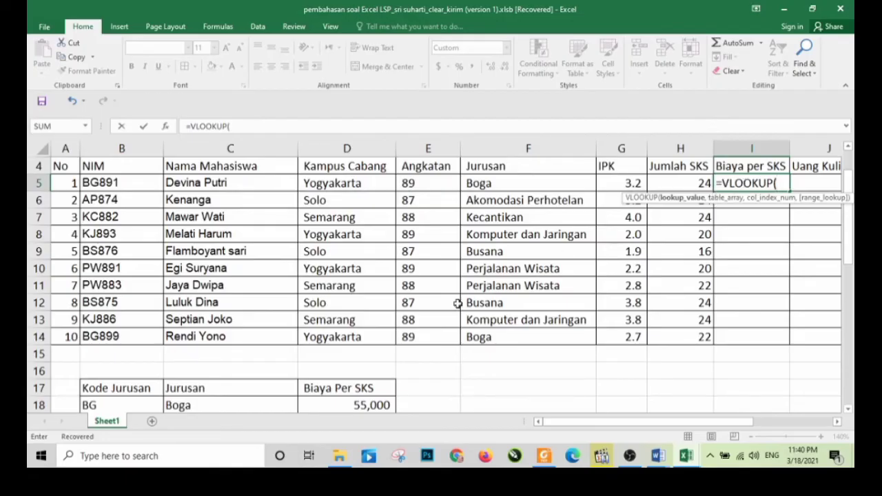
{"action": "scroll", "coordinate": [110, 405], "scroll_direction": "down", "scroll_amount": 1}
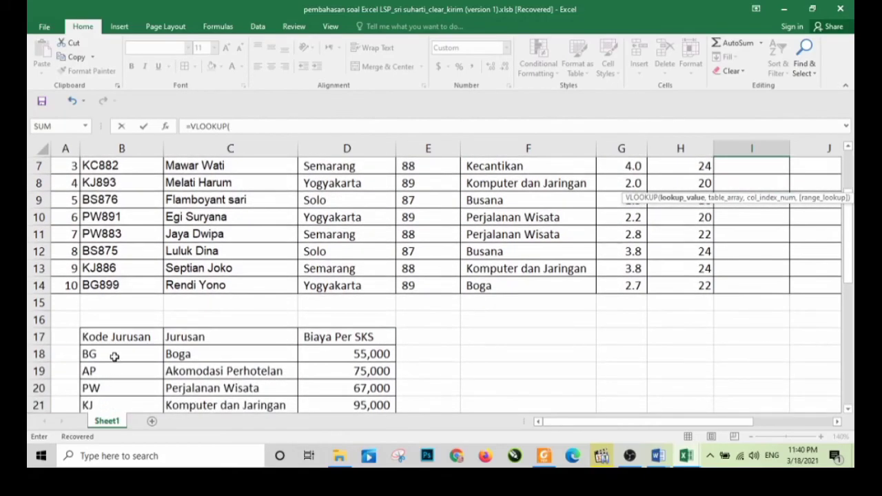
{"action": "scroll", "coordinate": [114, 357], "scroll_direction": "up", "scroll_amount": 2}
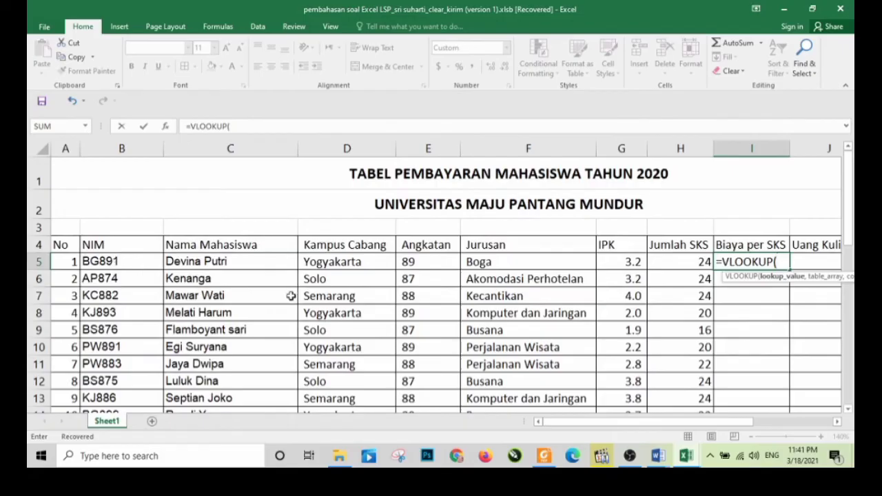
{"action": "left_click", "coordinate": [112, 262]}
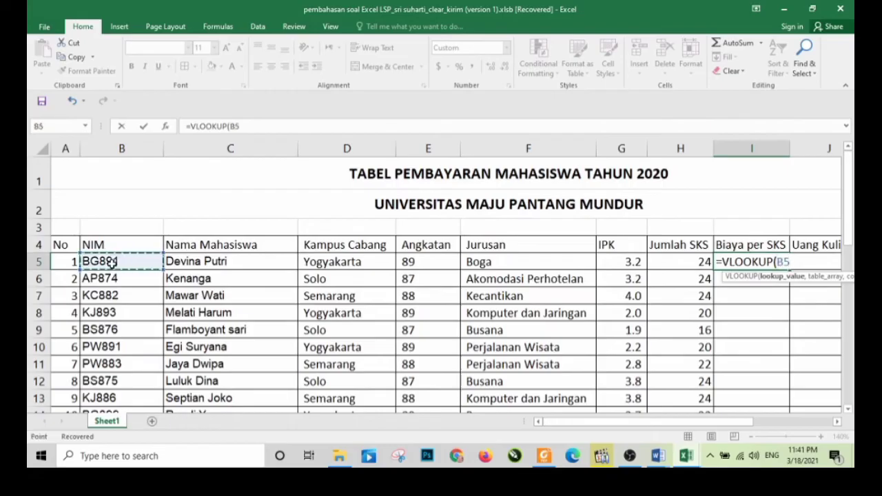
{"action": "key", "text": "BackSpace"}
{"action": "key", "text": "BackSpace"}
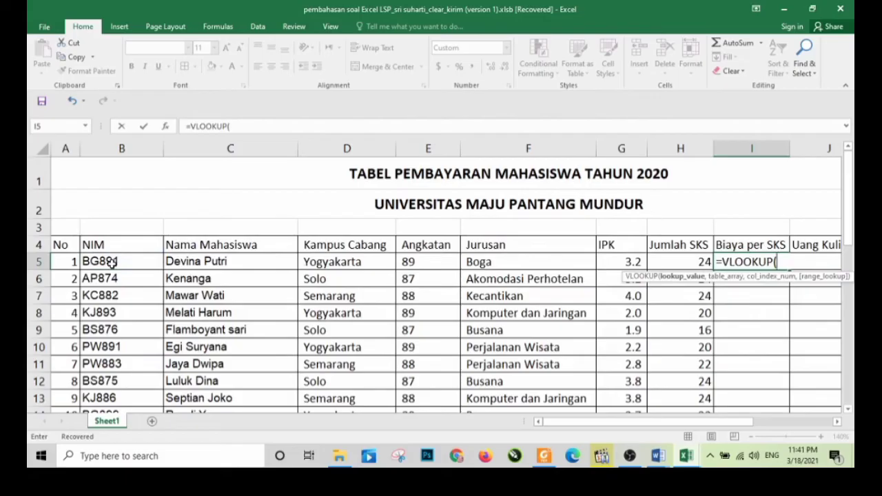
Step: Complete I5 as =VLOOKUP(LEFT(B5,2),tabelmahasiswa,3,0), showing 55,000
{"action": "type", "text": "LEFT"}
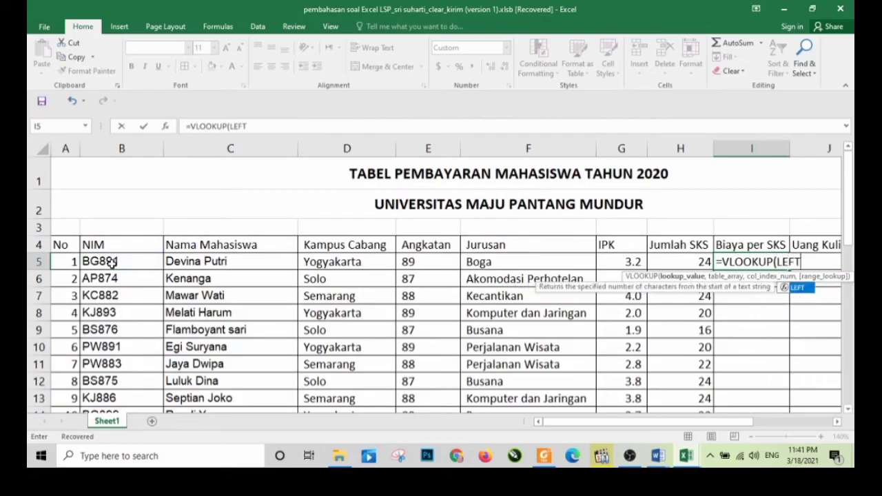
{"action": "type", "text": "("}
{"action": "left_click", "coordinate": [112, 263]}
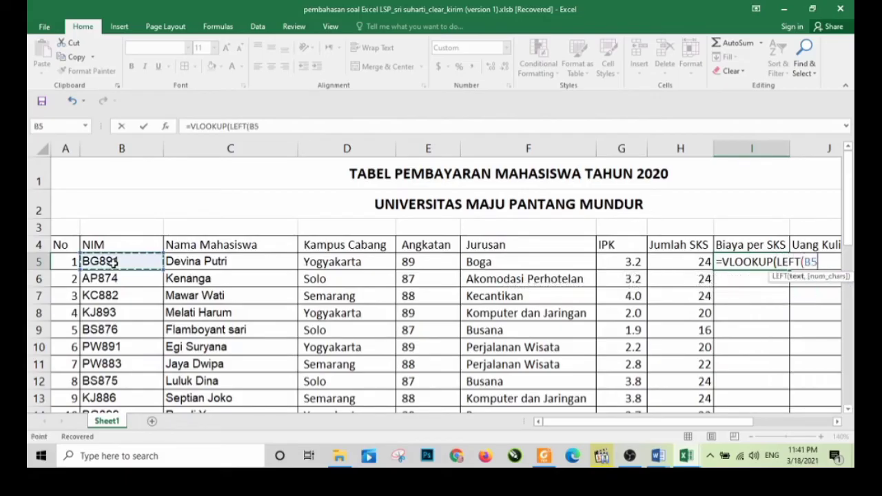
{"action": "type", "text": ","}
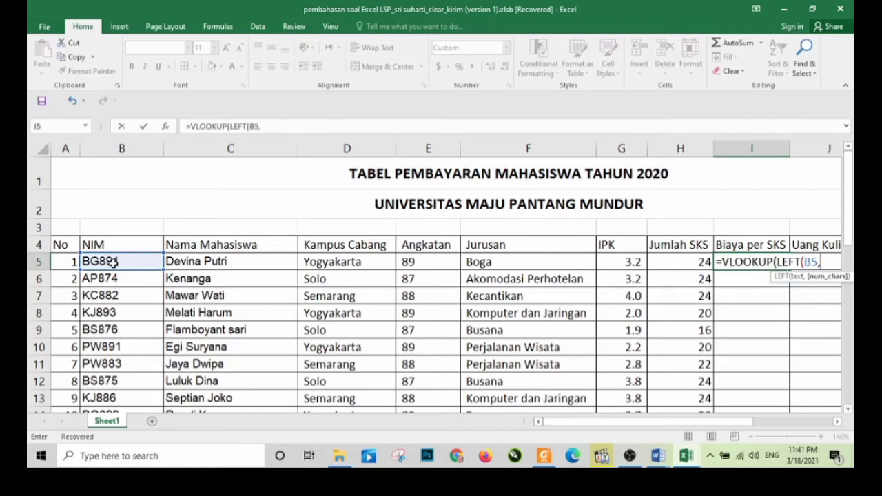
{"action": "type", "text": "2"}
{"action": "type", "text": ",tabelma"}
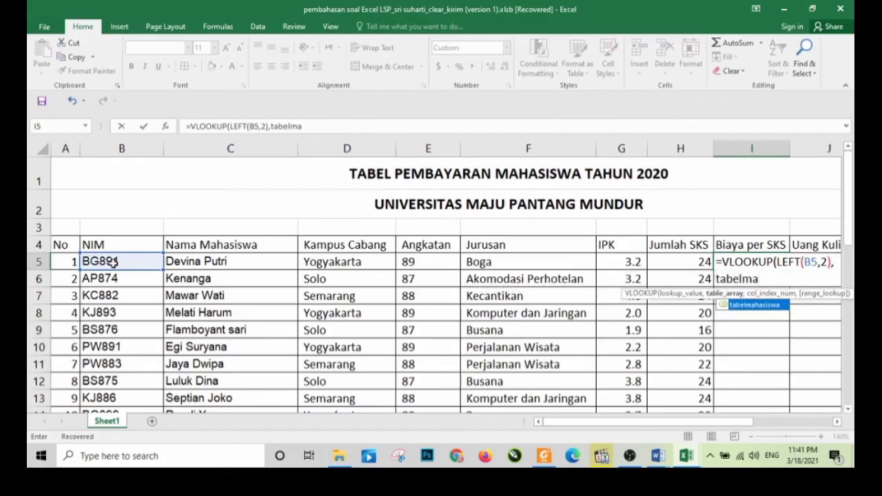
{"action": "type", "text": "hasiswa"}
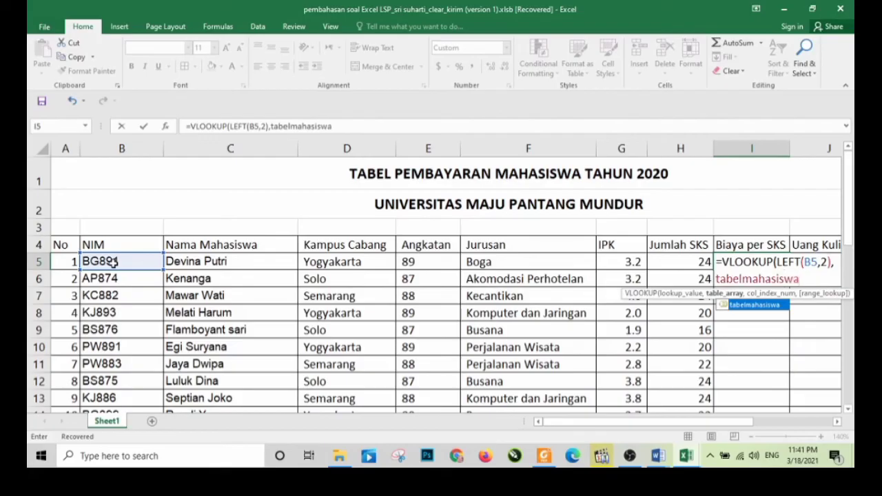
{"action": "type", "text": ","}
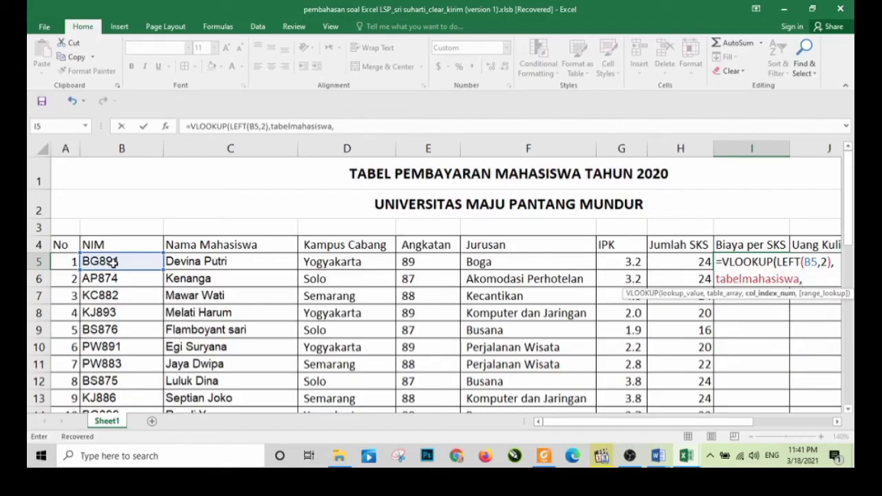
{"action": "scroll", "coordinate": [228, 294], "scroll_direction": "down", "scroll_amount": 1}
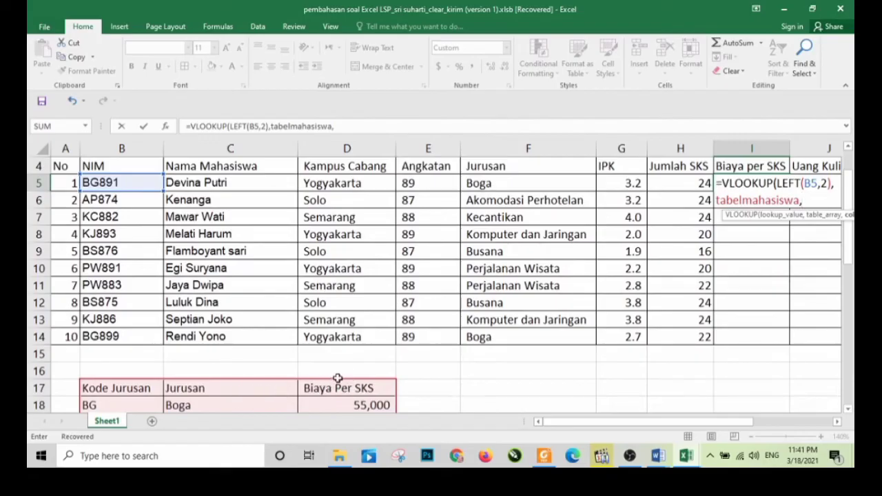
{"action": "type", "text": "3,0"}
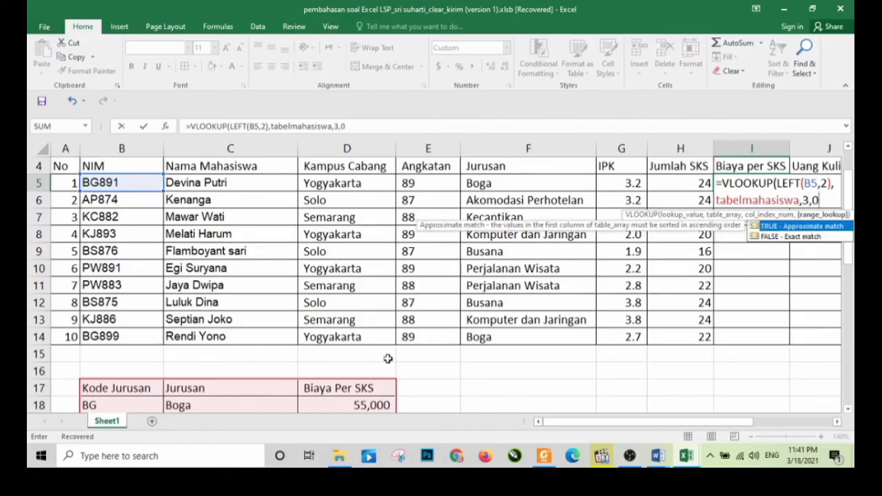
{"action": "type", "text": ")"}
{"action": "key", "text": "Return"}
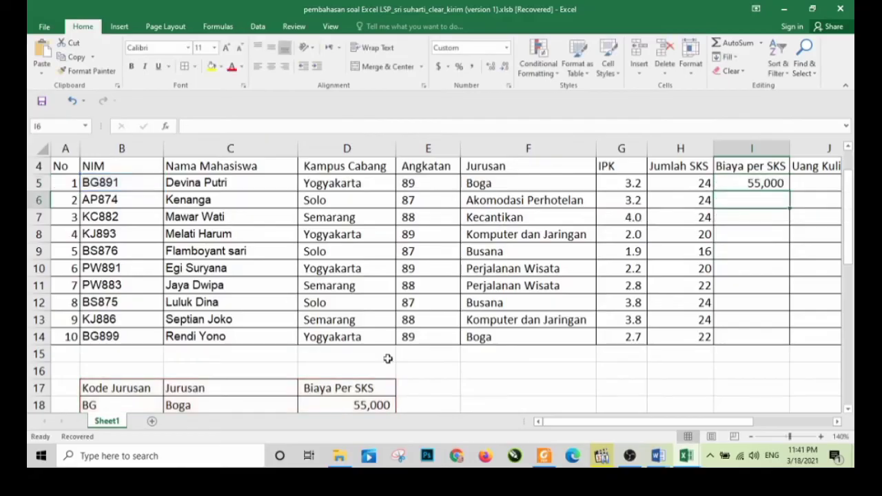
Step: Fill the I5 VLOOKUP formula down to I14 for all ten students
{"action": "left_click", "coordinate": [739, 184]}
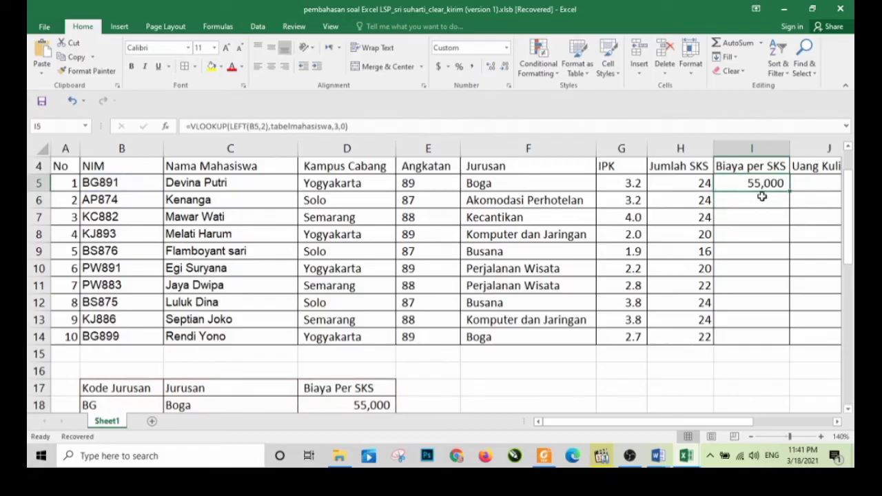
{"action": "left_click_drag", "start_coordinate": [789, 192], "coordinate": [787, 348]}
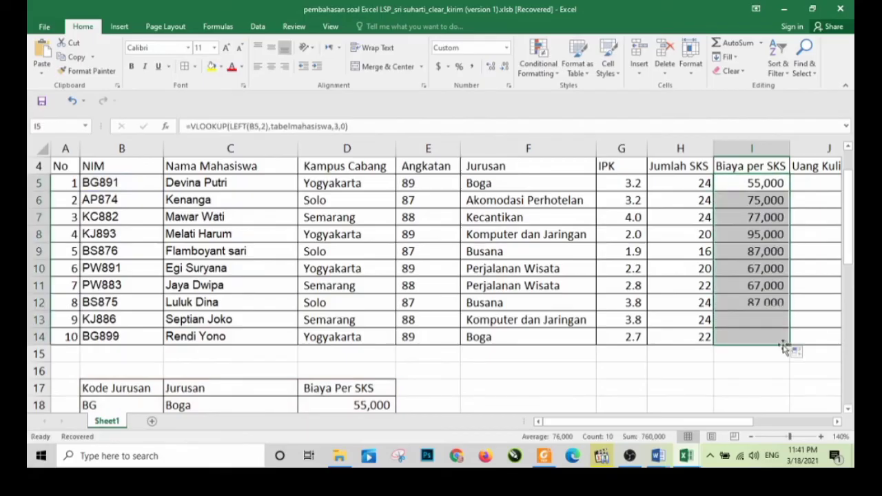
{"action": "scroll", "coordinate": [536, 353], "scroll_direction": "down", "scroll_amount": 1}
{"action": "scroll", "coordinate": [536, 354], "scroll_direction": "down", "scroll_amount": 1}
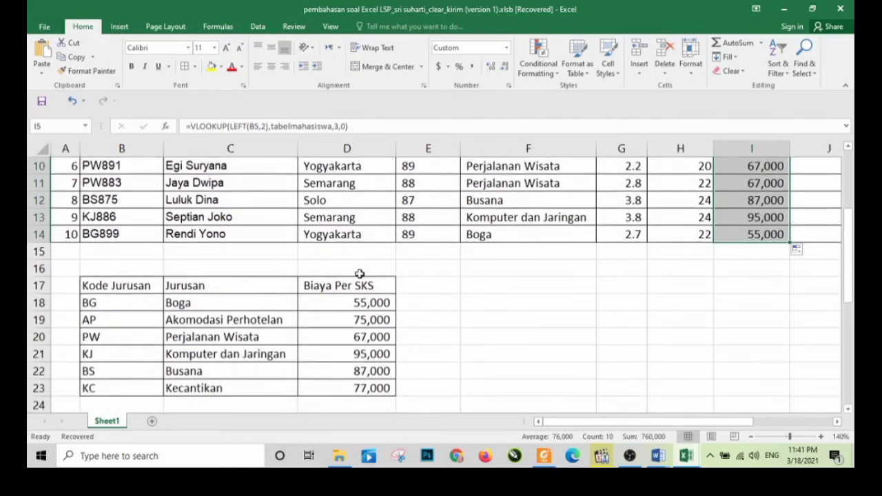
{"action": "scroll", "coordinate": [710, 310], "scroll_direction": "up", "scroll_amount": 2}
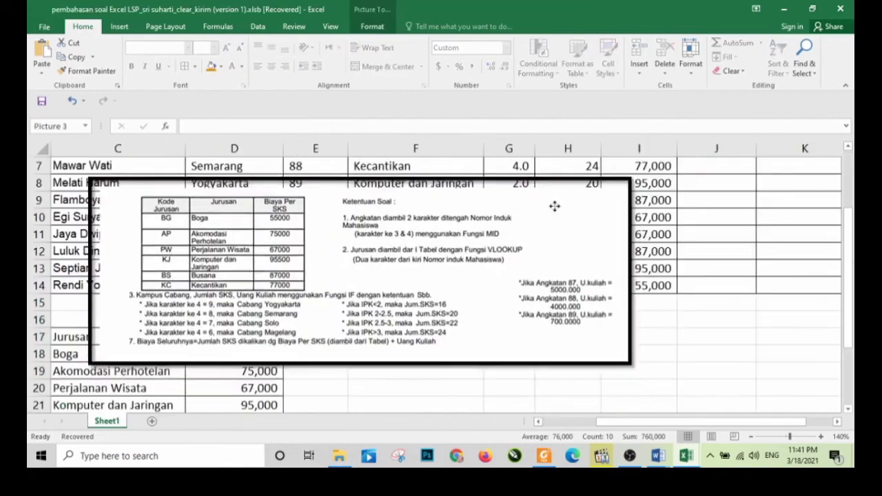
Step: Enlarge the problem-rules picture and shift it to the left
{"action": "left_click_drag", "start_coordinate": [555, 207], "coordinate": [554, 197]}
{"action": "scroll", "coordinate": [635, 282], "scroll_direction": "up", "scroll_amount": 2}
{"action": "left_click_drag", "start_coordinate": [560, 343], "coordinate": [549, 296]}
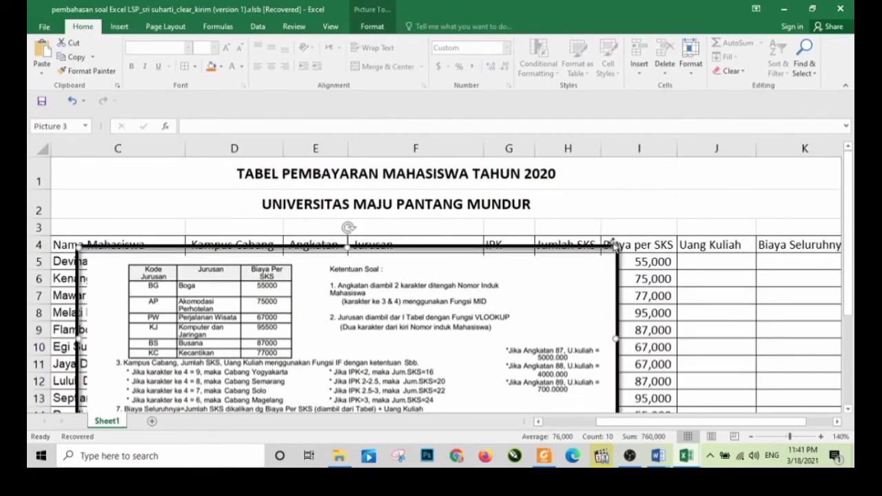
{"action": "left_click_drag", "start_coordinate": [620, 246], "coordinate": [663, 211]}
{"action": "left_click_drag", "start_coordinate": [669, 290], "coordinate": [644, 377]}
Step: Reposition the rules picture over rows 10–18, keeping headers and first student rows visible
{"action": "scroll", "coordinate": [611, 342], "scroll_direction": "down", "scroll_amount": 2}
{"action": "left_click_drag", "start_coordinate": [604, 315], "coordinate": [612, 370]}
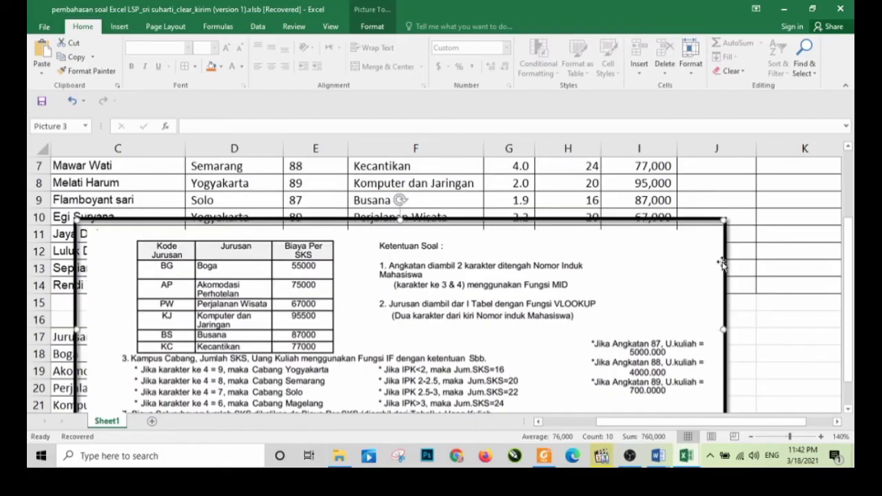
{"action": "scroll", "coordinate": [656, 359], "scroll_direction": "up", "scroll_amount": 1}
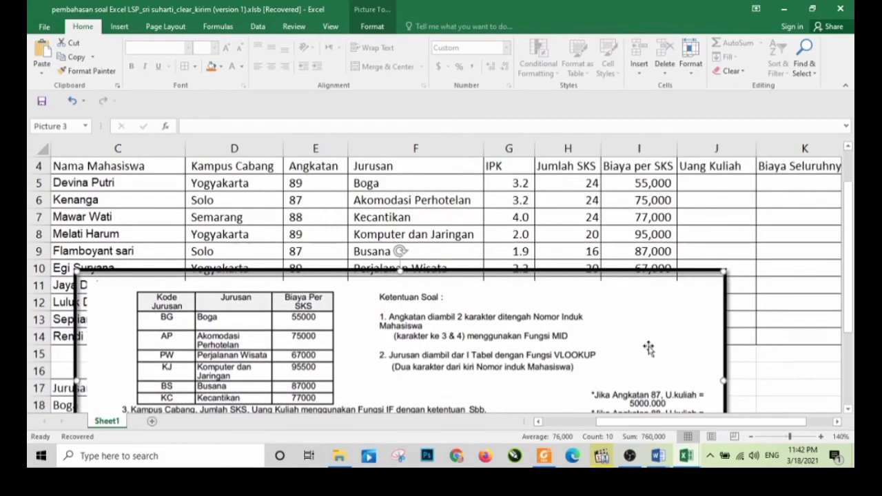
{"action": "scroll", "coordinate": [648, 348], "scroll_direction": "down", "scroll_amount": 1}
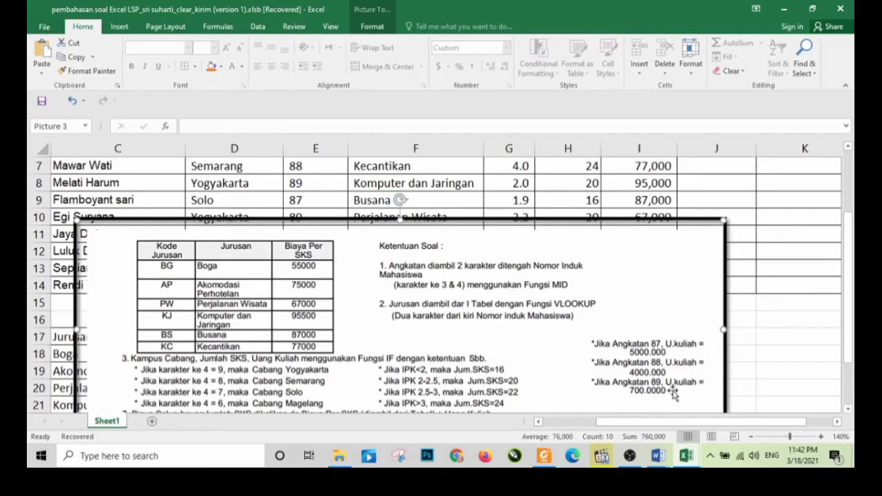
{"action": "scroll", "coordinate": [569, 284], "scroll_direction": "up", "scroll_amount": 2}
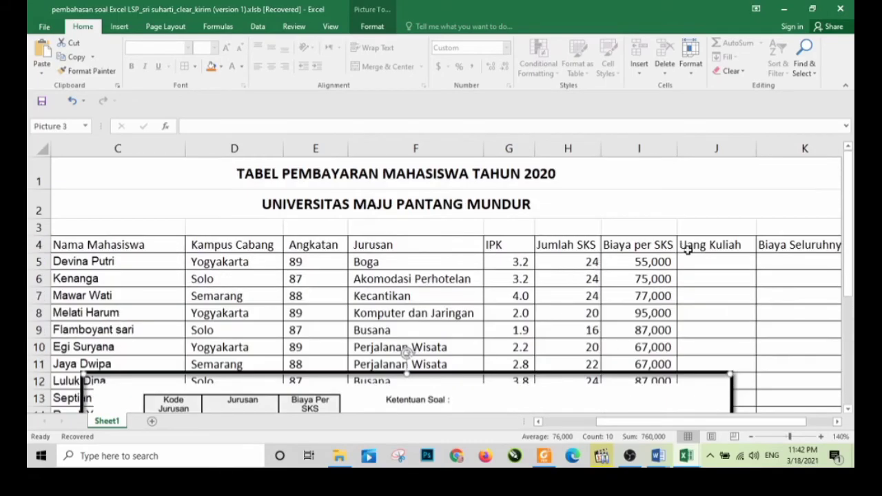
{"action": "left_click_drag", "start_coordinate": [653, 375], "coordinate": [656, 327]}
{"action": "scroll", "coordinate": [598, 351], "scroll_direction": "down", "scroll_amount": 1}
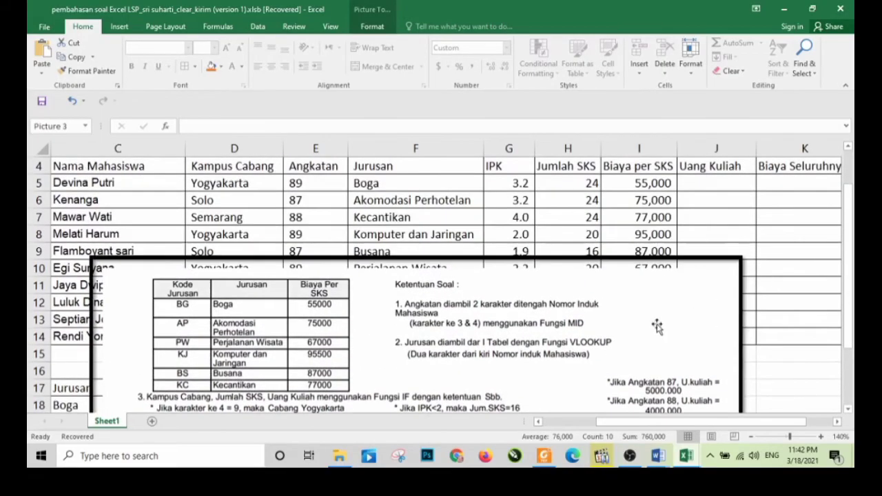
{"action": "scroll", "coordinate": [656, 327], "scroll_direction": "up", "scroll_amount": 1}
Step: Begin J5's Uang Kuliah formula as =IF(E5="8, testing whether Angkatan equals "87"
{"action": "left_click", "coordinate": [722, 262]}
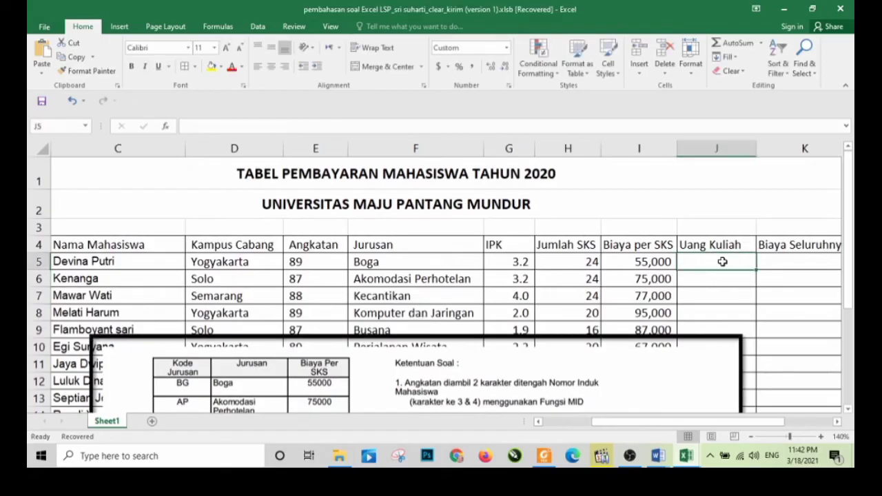
{"action": "type", "text": "=IF("}
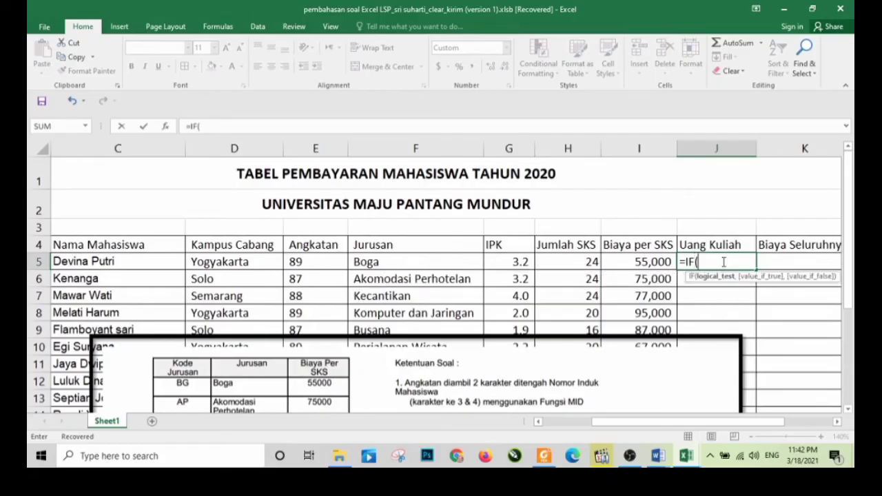
{"action": "left_click", "coordinate": [307, 263]}
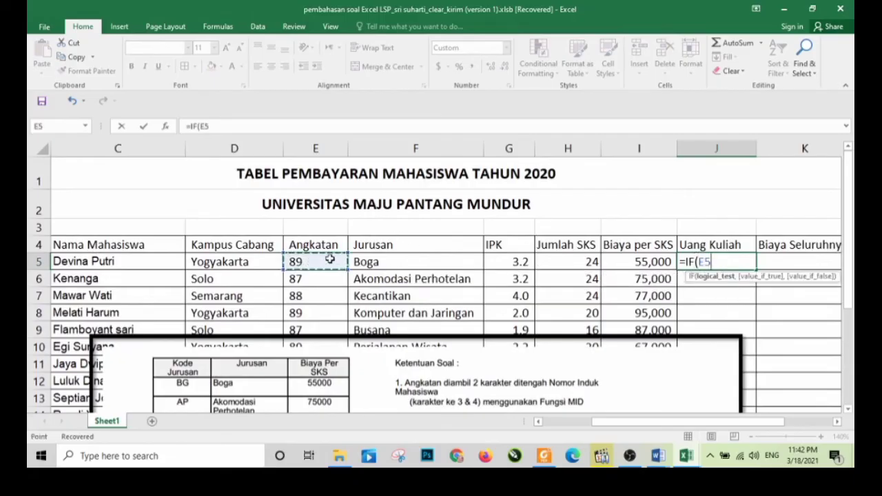
{"action": "scroll", "coordinate": [460, 276], "scroll_direction": "down", "scroll_amount": 1}
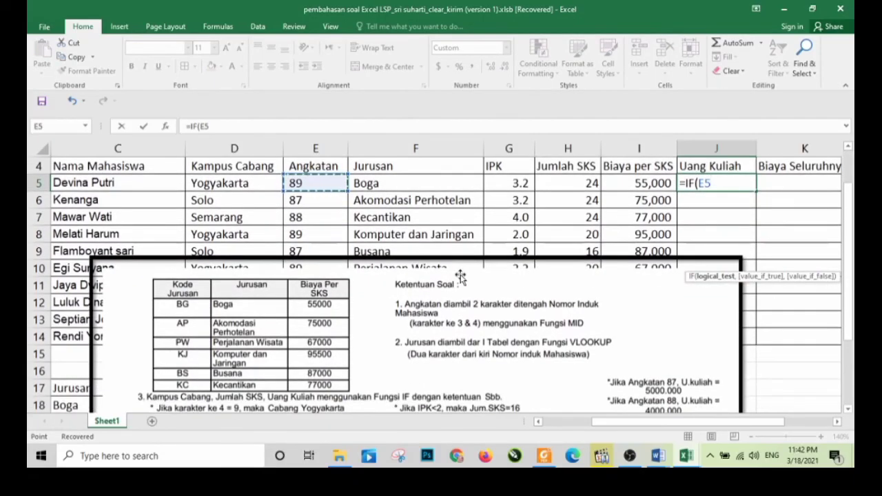
{"action": "type", "text": "="}
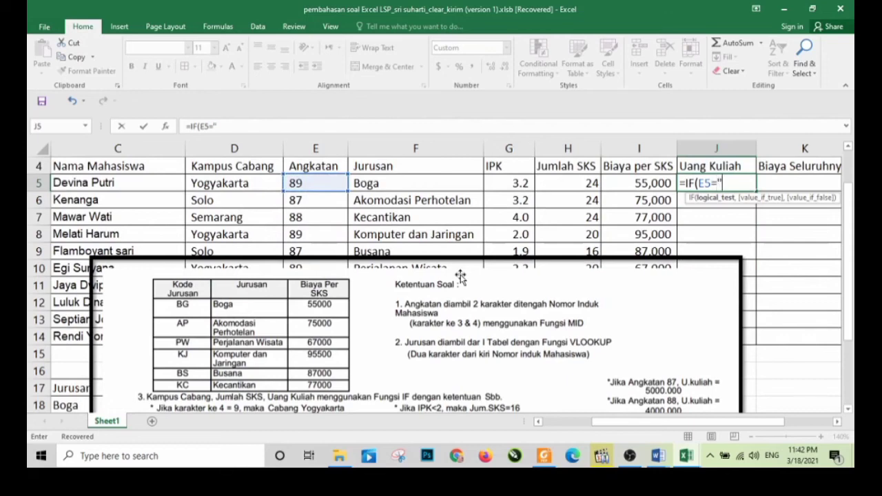
{"action": "type", "text": "\"87\",5000000,IF"}
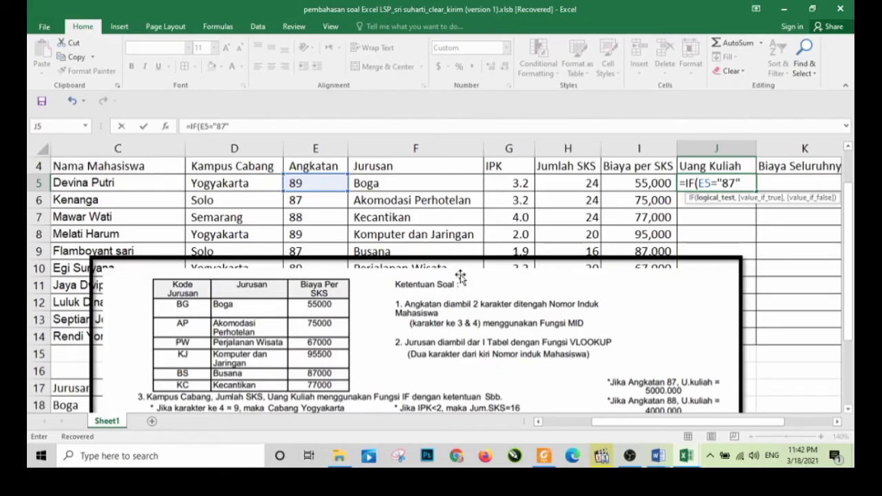
Step: Finish J5 as =IF(E5="87",5000000,IF(E5="88",4000000,700000)) and confirm it
{"action": "type", "text": ","}
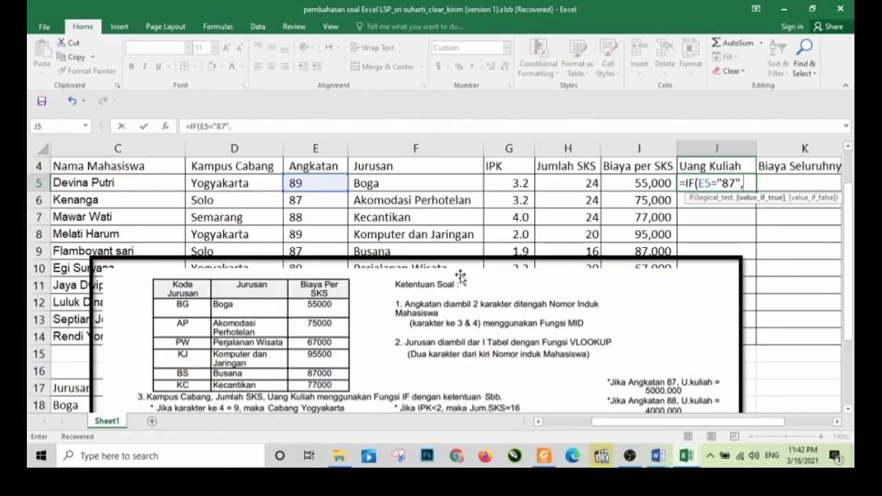
{"action": "type", "text": "500000"}
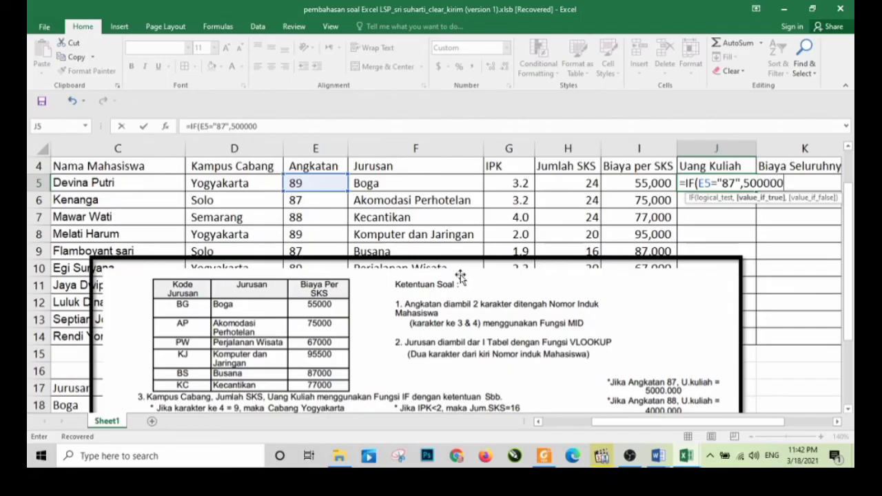
{"action": "type", "text": "0,IF"}
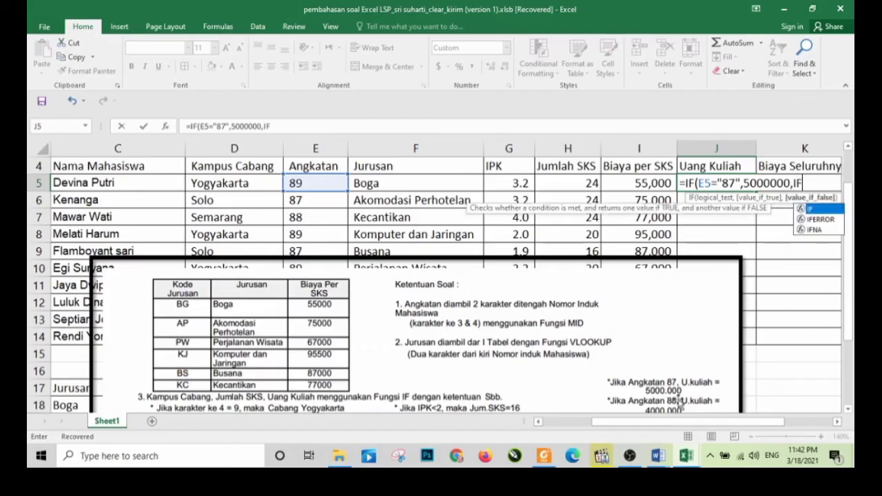
{"action": "left_click_drag", "start_coordinate": [673, 354], "coordinate": [643, 329]}
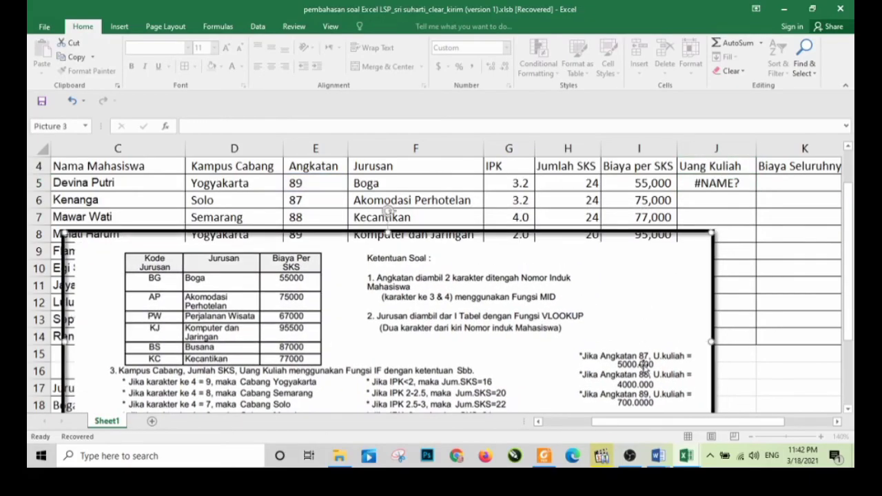
{"action": "left_click", "coordinate": [737, 185]}
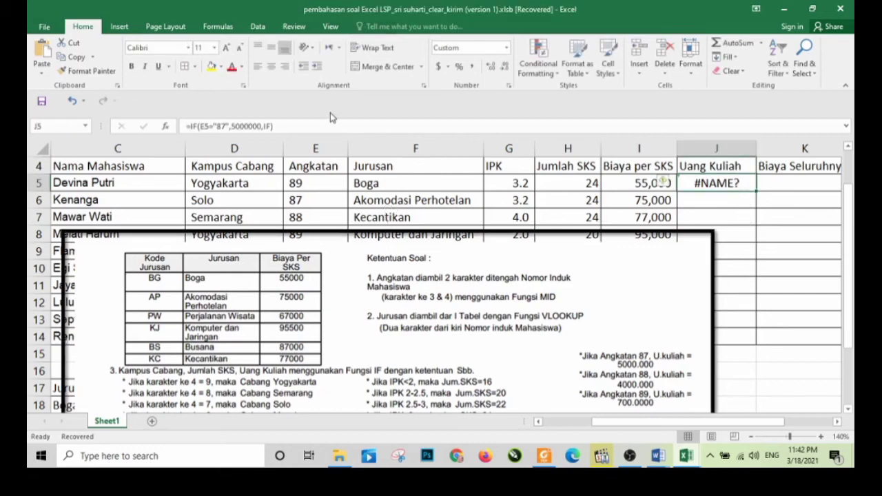
{"action": "left_click", "coordinate": [285, 125]}
{"action": "key", "text": "BackSpace"}
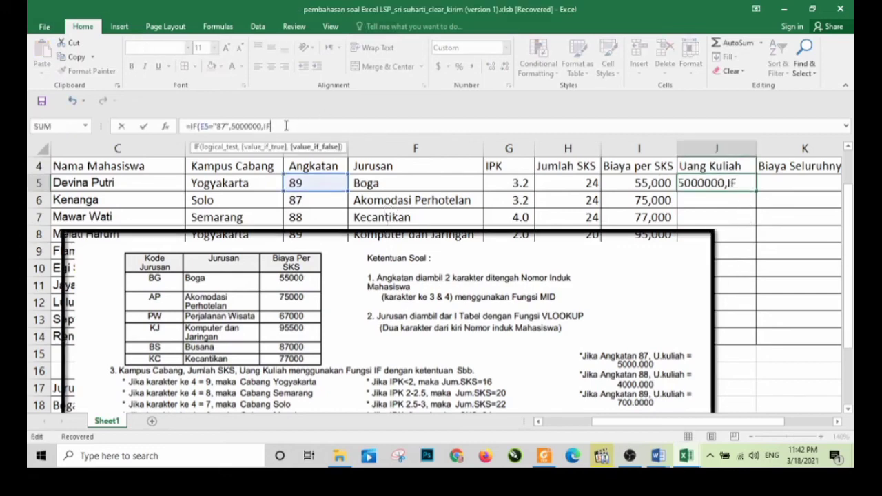
{"action": "type", "text": "("}
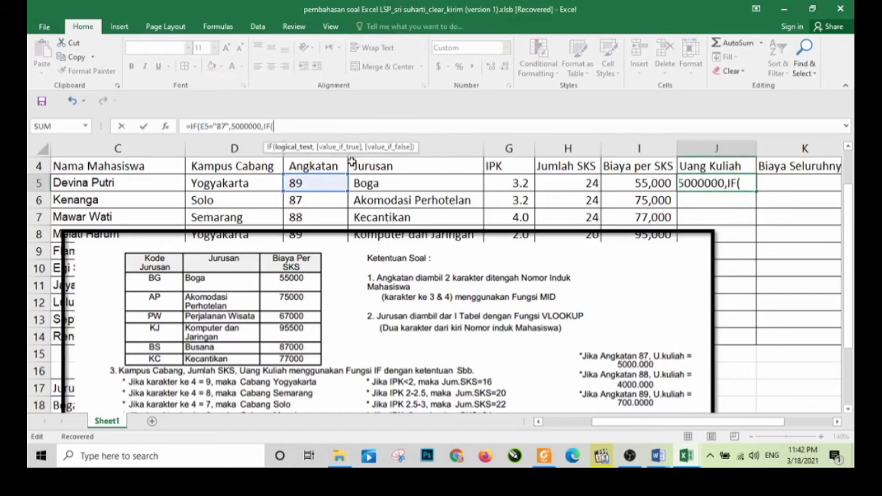
{"action": "left_click", "coordinate": [325, 183]}
{"action": "type", "text": "="}
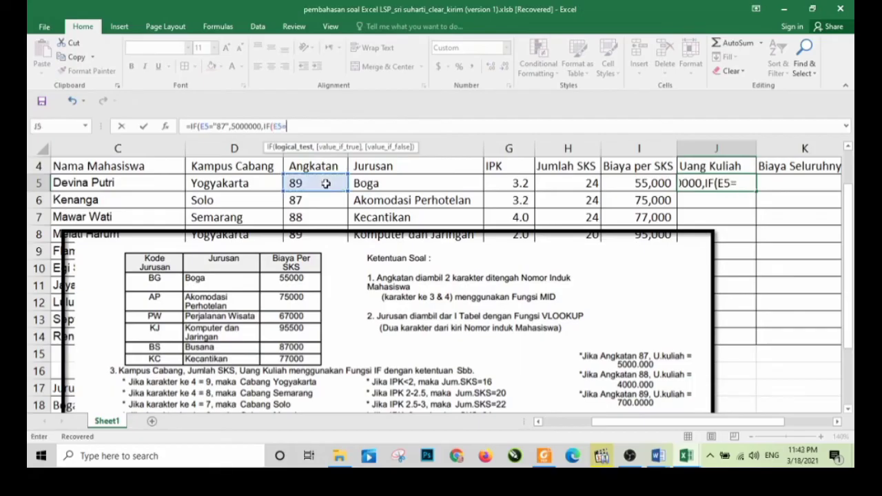
{"action": "type", "text": "\"88\""}
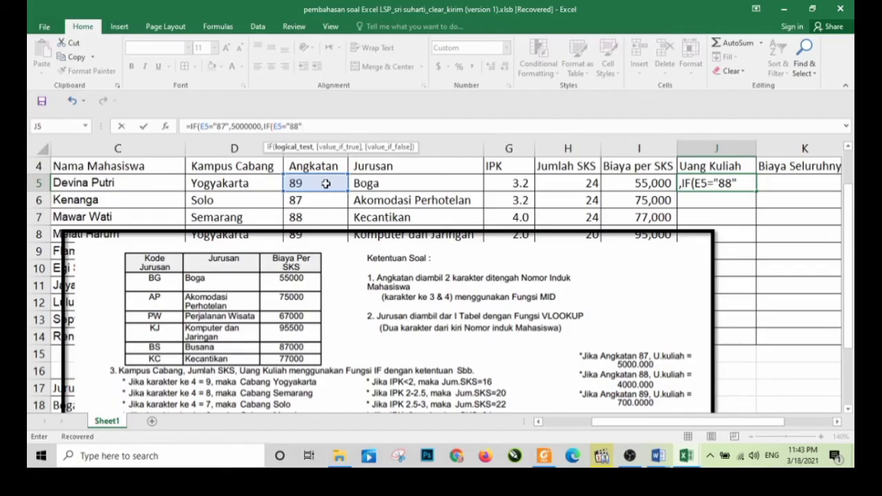
{"action": "type", "text": ","}
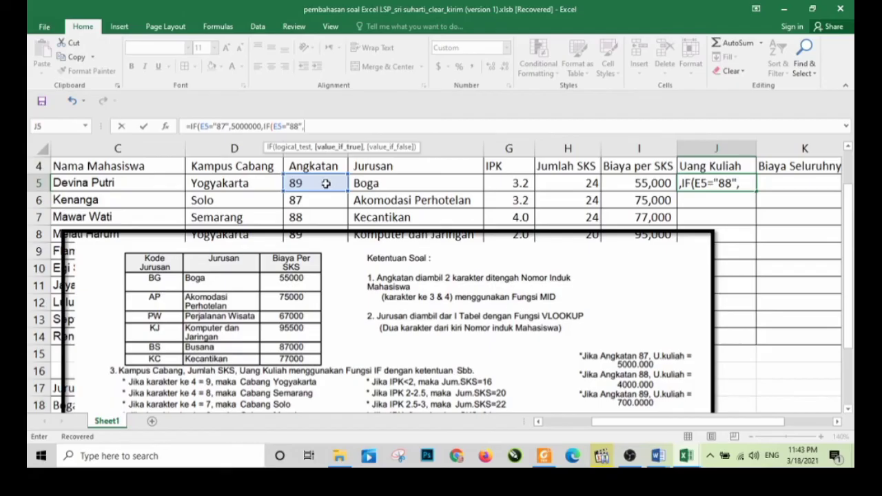
{"action": "type", "text": "40"}
{"action": "type", "text": "0000"}
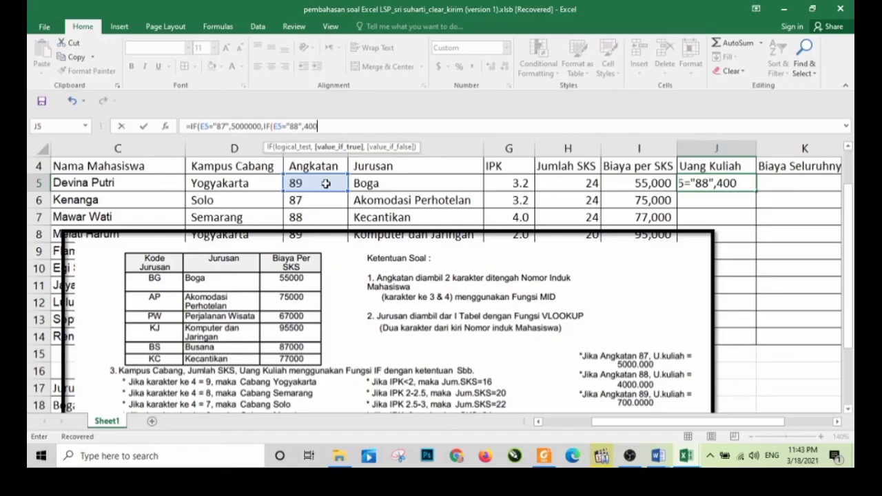
{"action": "type", "text": "0"}
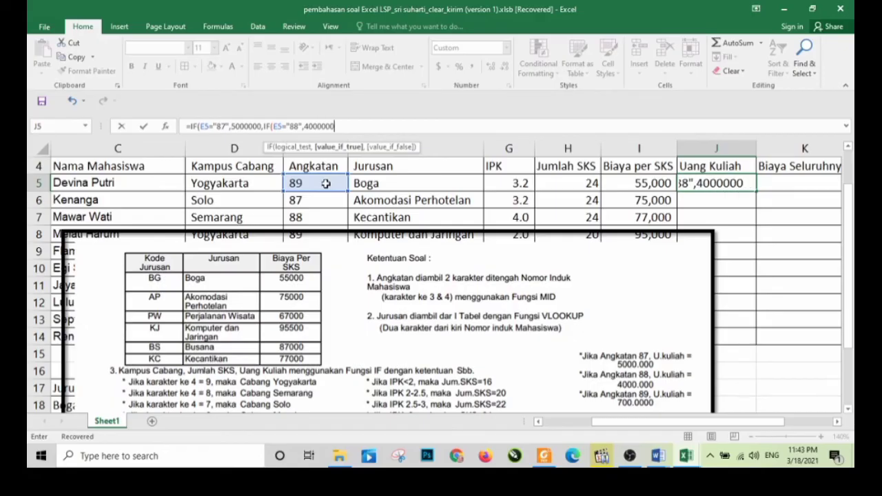
{"action": "type", "text": ","}
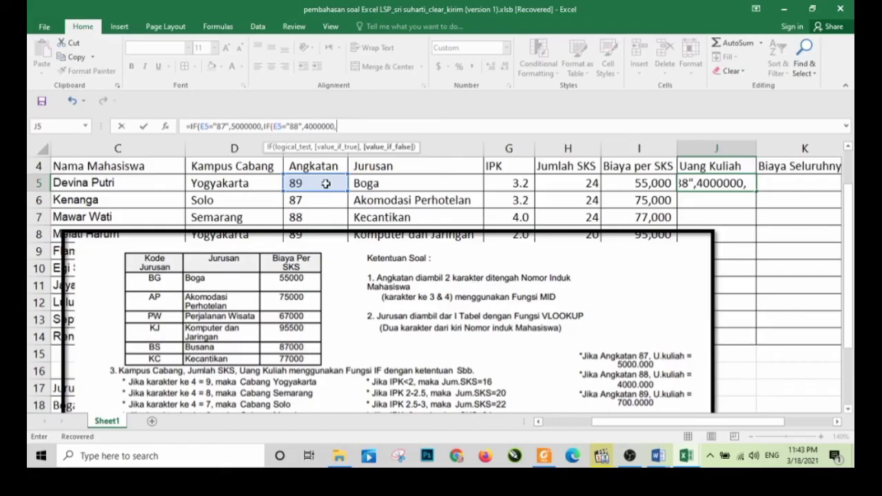
{"action": "type", "text": "70"}
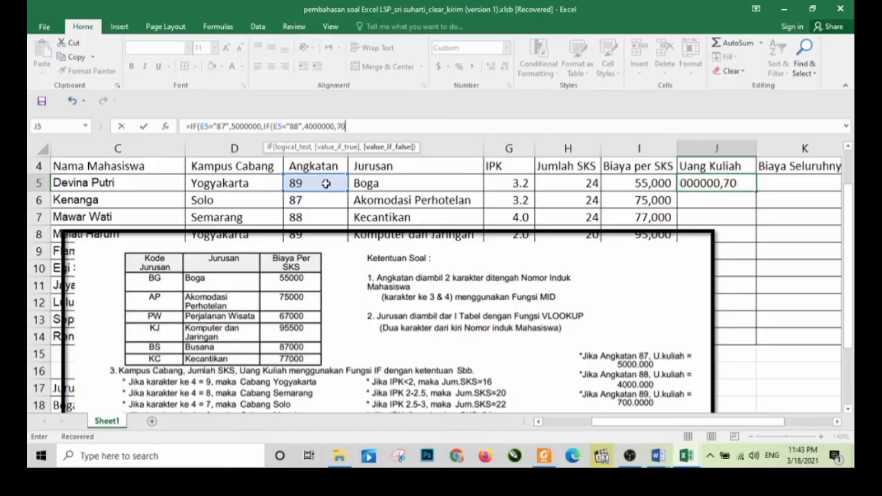
{"action": "type", "text": "000"}
{"action": "type", "text": "0"}
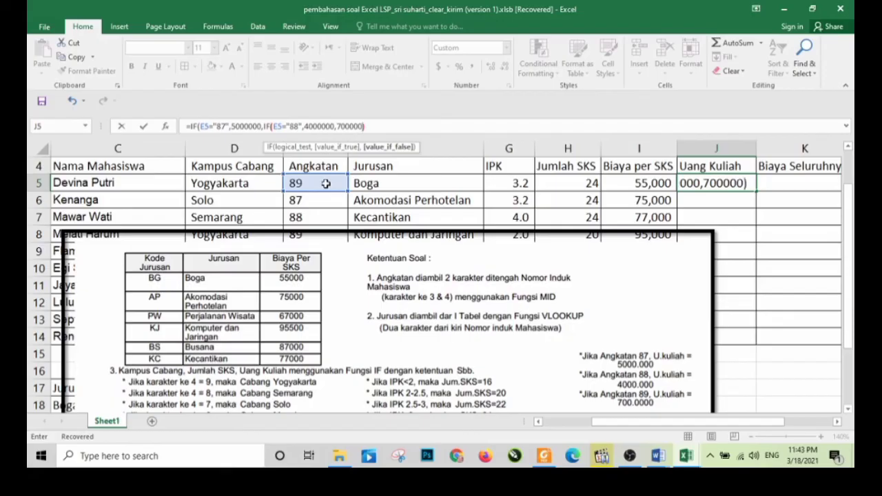
{"action": "type", "text": "))"}
{"action": "key", "text": "Return"}
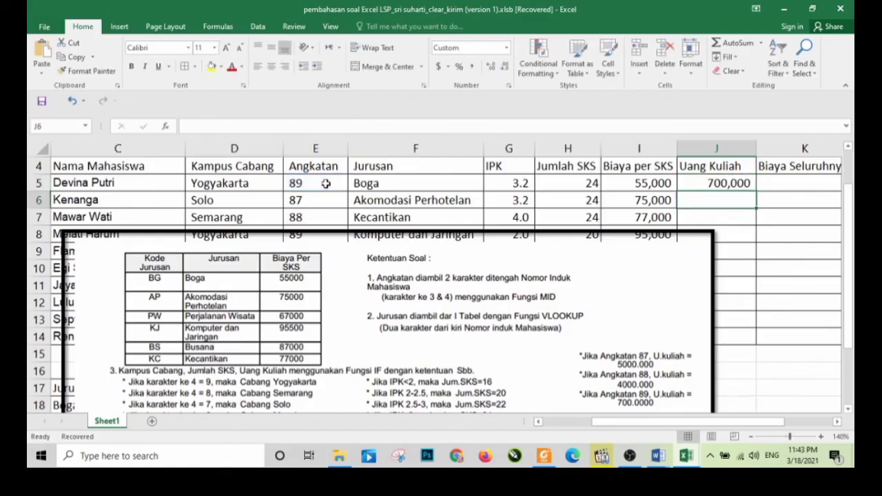
Step: Fill the J5 Uang Kuliah formula down through J14
{"action": "left_click", "coordinate": [725, 183]}
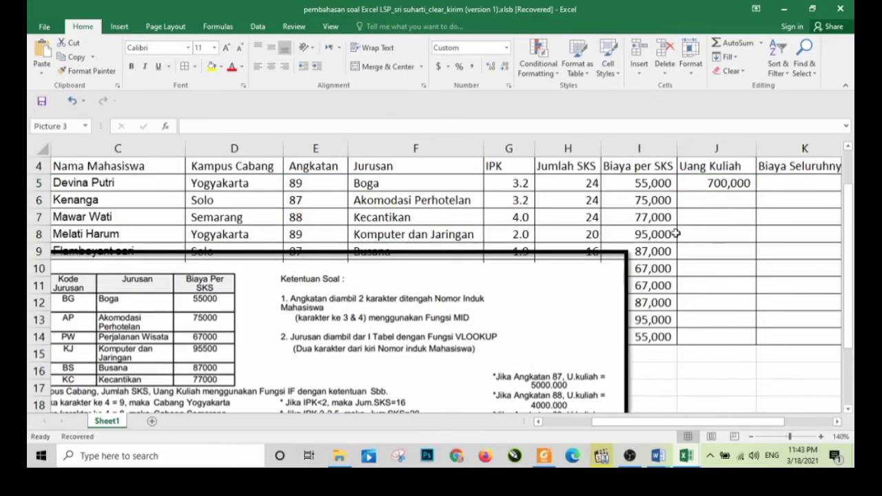
{"action": "left_click_drag", "start_coordinate": [755, 191], "coordinate": [757, 338]}
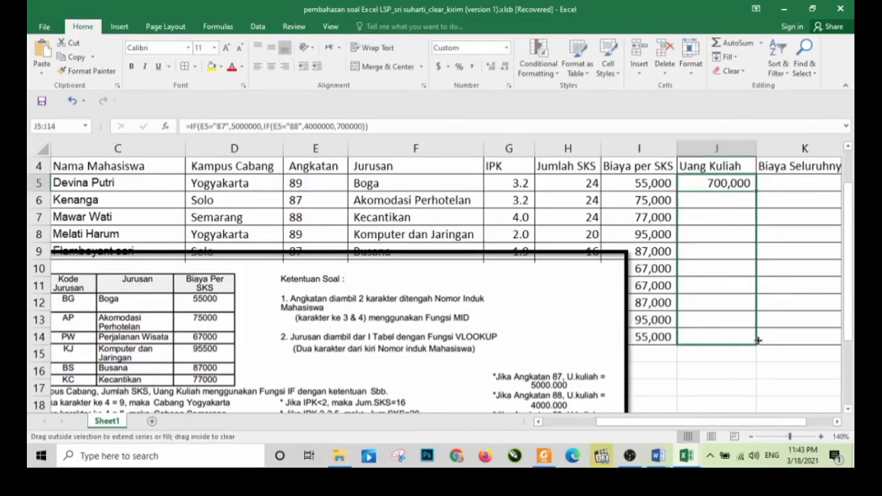
{"action": "left_click_drag", "start_coordinate": [572, 301], "coordinate": [608, 230]}
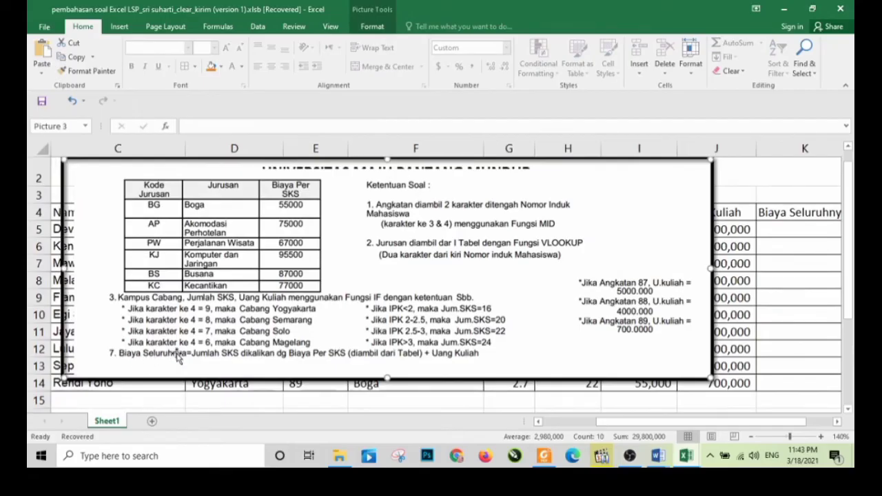
Step: Move the question picture lower on the sheet, off the student rows
{"action": "left_click", "coordinate": [773, 230]}
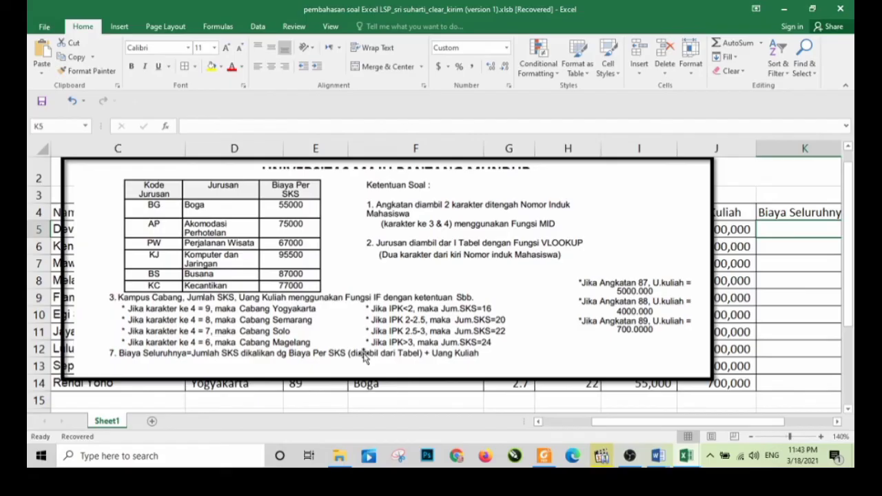
{"action": "left_click_drag", "start_coordinate": [456, 249], "coordinate": [412, 312]}
{"action": "scroll", "coordinate": [410, 314], "scroll_direction": "down", "scroll_amount": 1}
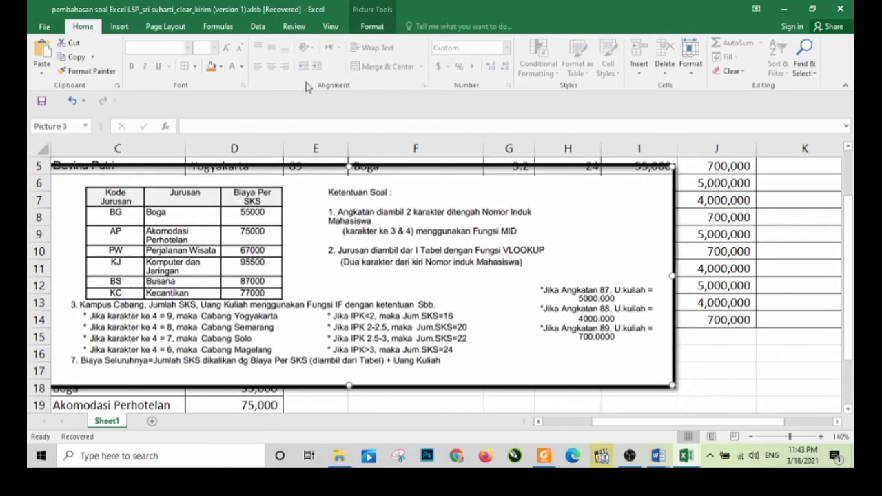
Step: Crop the picture to only rule 7 (Biaya Seluruhnya) and place it below the table
{"action": "left_click", "coordinate": [370, 29]}
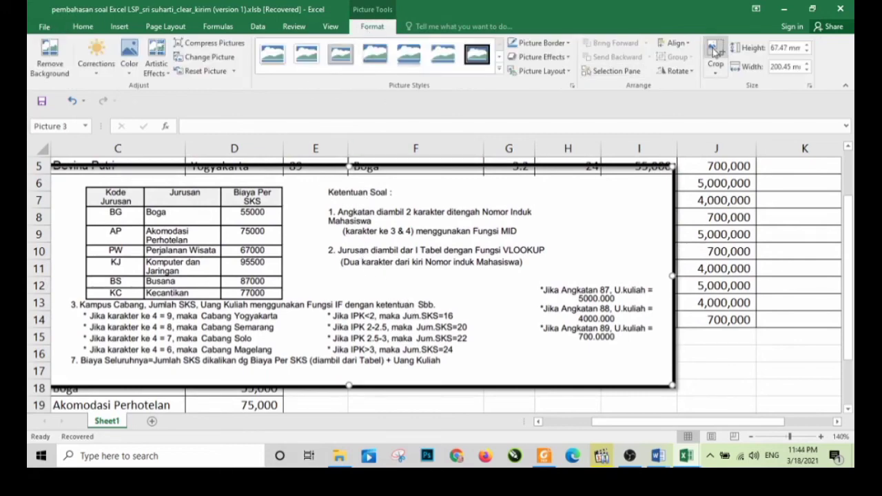
{"action": "left_click_drag", "start_coordinate": [349, 168], "coordinate": [329, 353]}
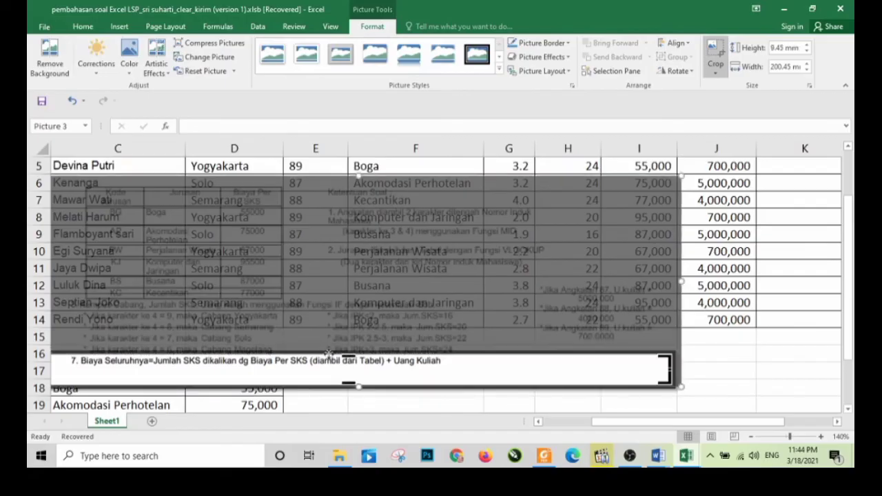
{"action": "left_click", "coordinate": [734, 384]}
{"action": "left_click_drag", "start_coordinate": [561, 364], "coordinate": [589, 346]}
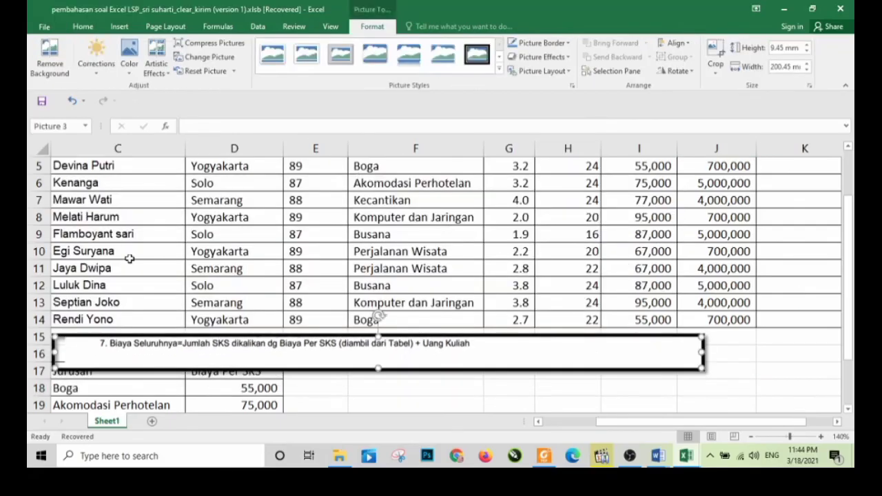
{"action": "scroll", "coordinate": [764, 234], "scroll_direction": "up", "scroll_amount": 1}
{"action": "left_click", "coordinate": [765, 230]}
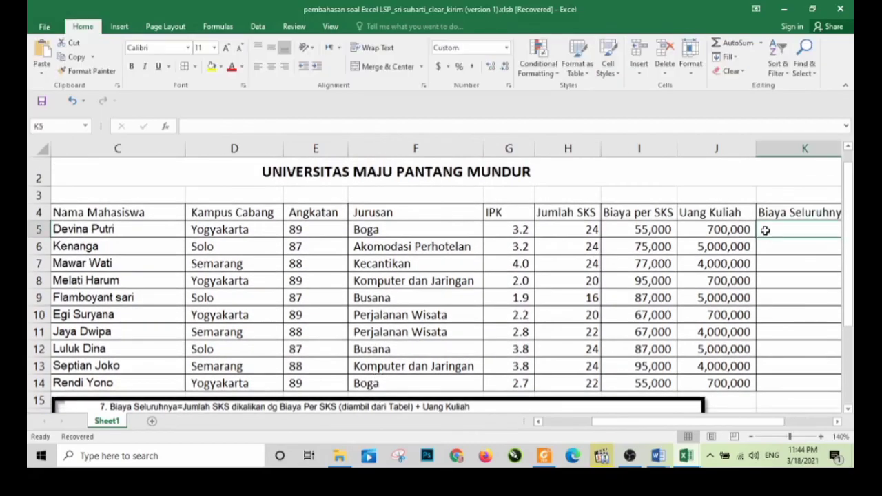
Step: Enter =H5*I5+J5 in K5, totalling 2,020,000 for the first student
{"action": "type", "text": "="}
{"action": "left_click_drag", "start_coordinate": [475, 406], "coordinate": [482, 343]}
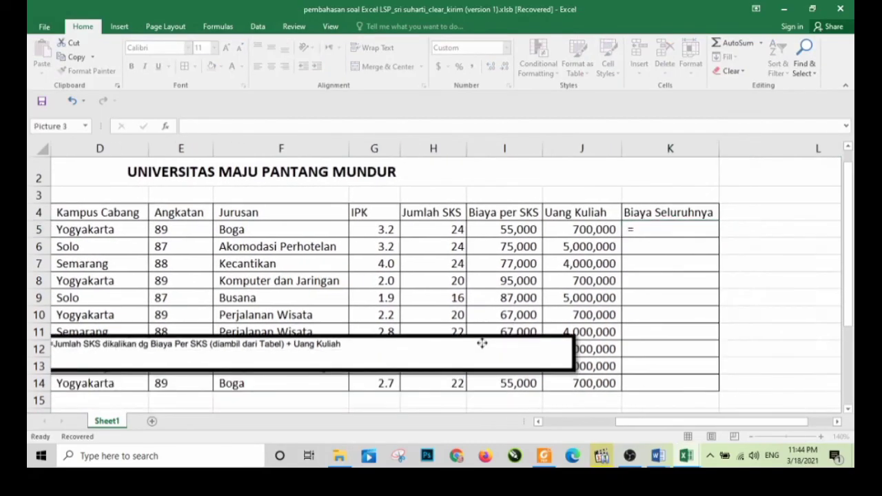
{"action": "left_click_drag", "start_coordinate": [328, 358], "coordinate": [566, 343]}
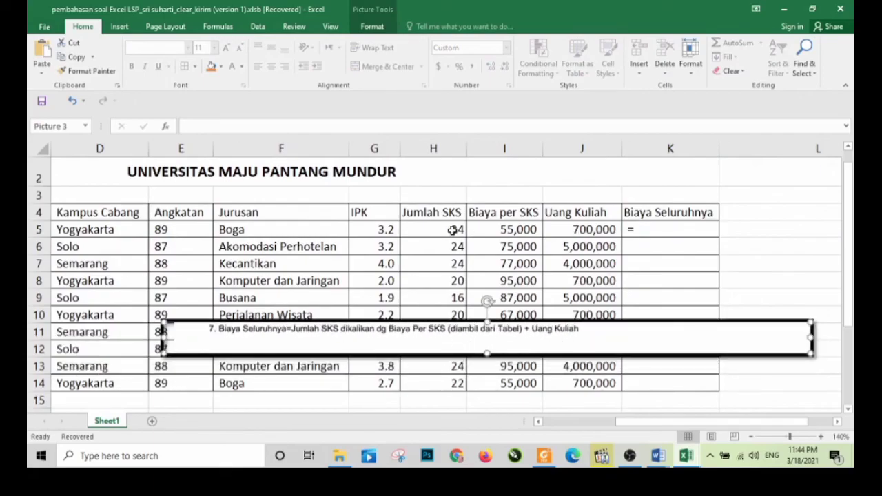
{"action": "double_click", "coordinate": [651, 231]}
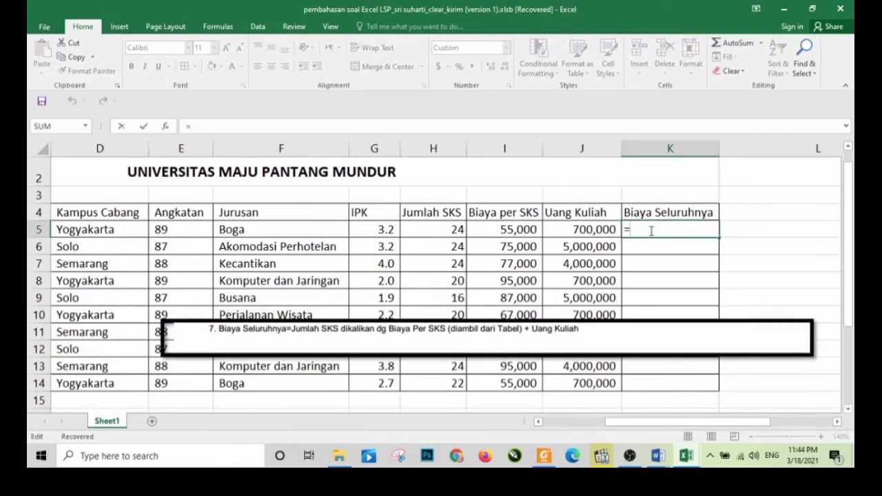
{"action": "left_click", "coordinate": [456, 230]}
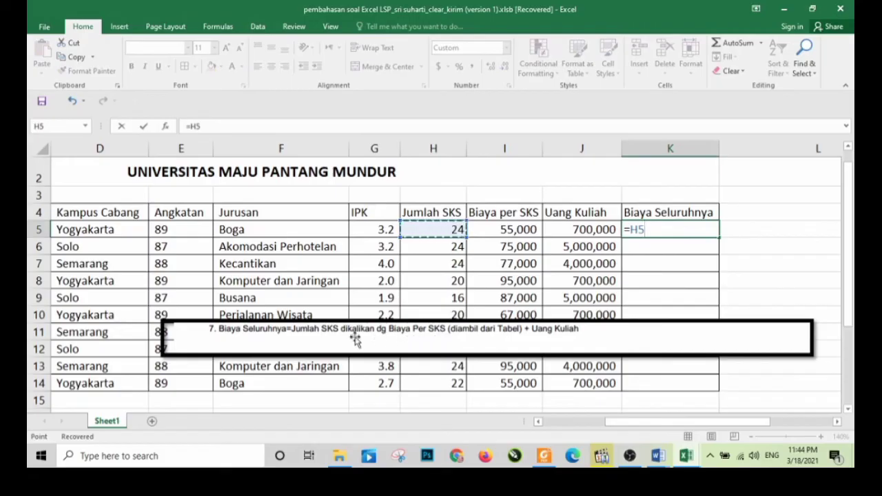
{"action": "type", "text": "*"}
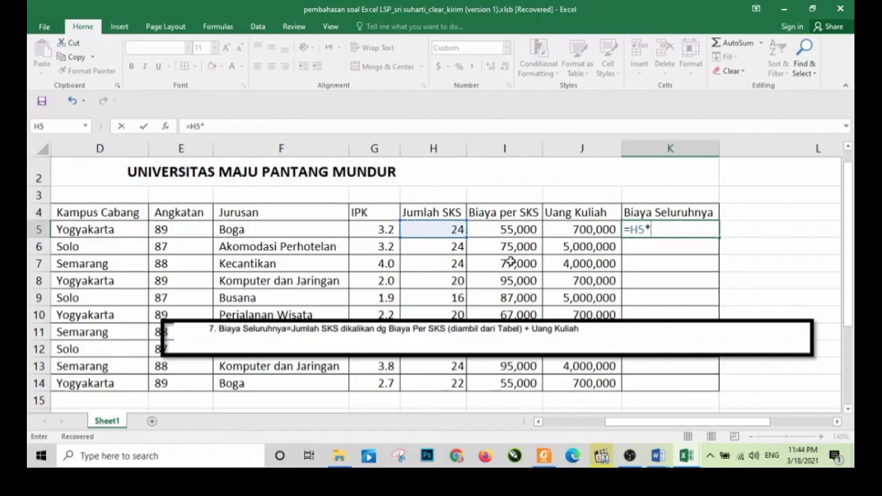
{"action": "left_click", "coordinate": [507, 231]}
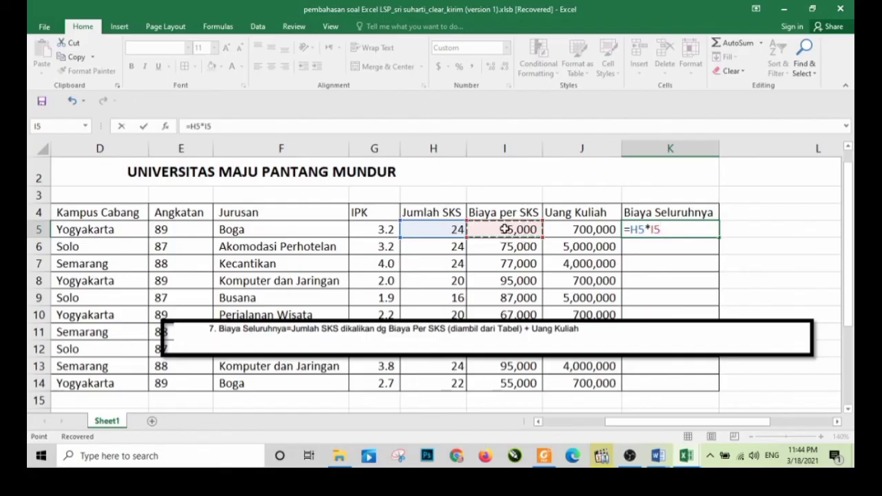
{"action": "type", "text": "+"}
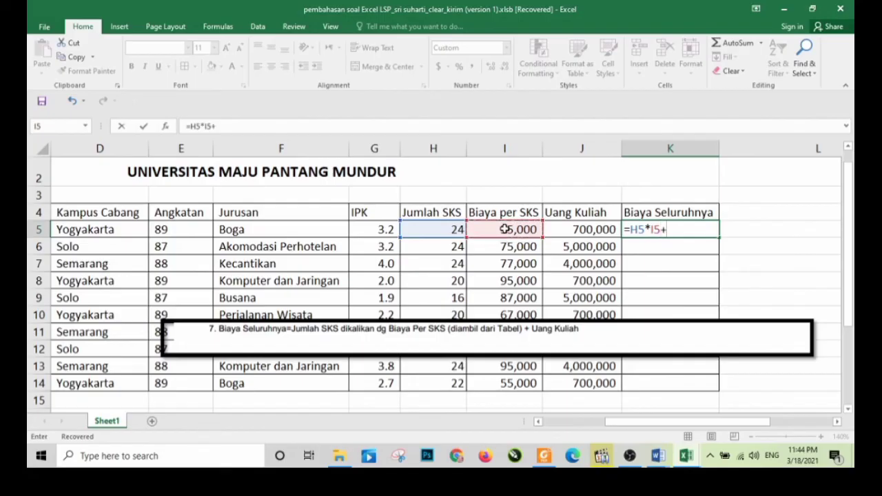
{"action": "left_click", "coordinate": [568, 229]}
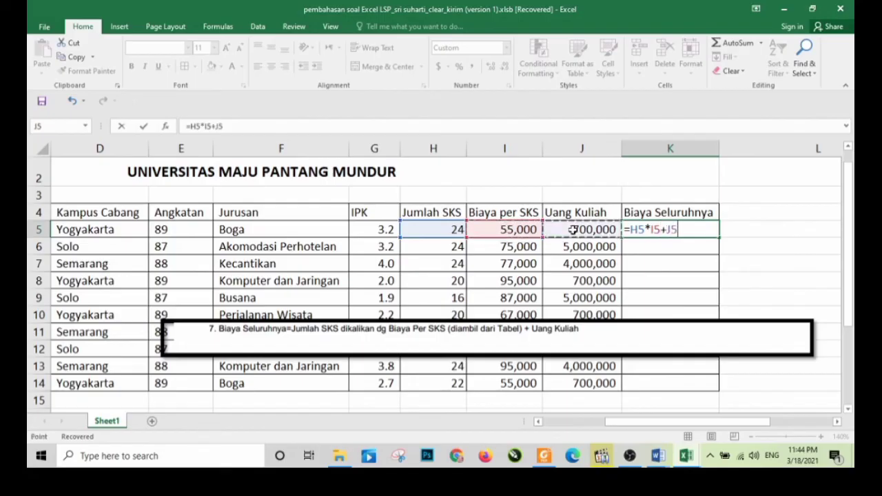
{"action": "key", "text": "Return"}
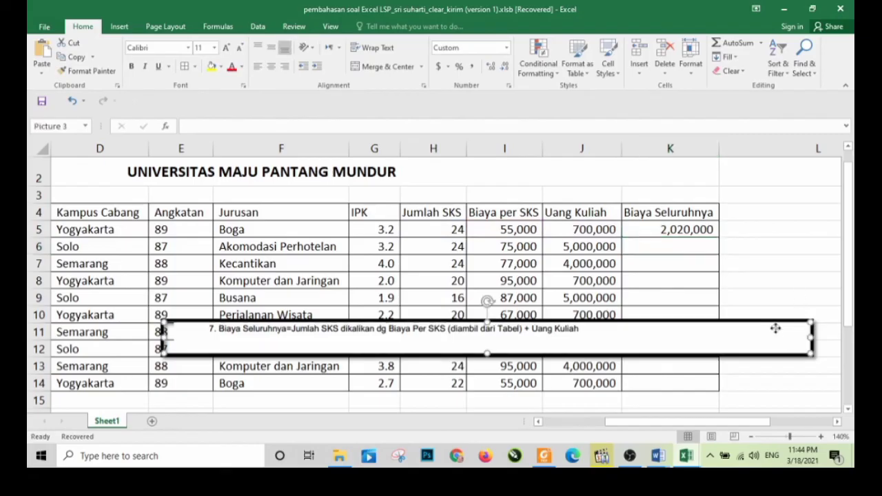
Step: Fill the K5 total formula down to K14, ending at 1,910,000
{"action": "left_click", "coordinate": [703, 229]}
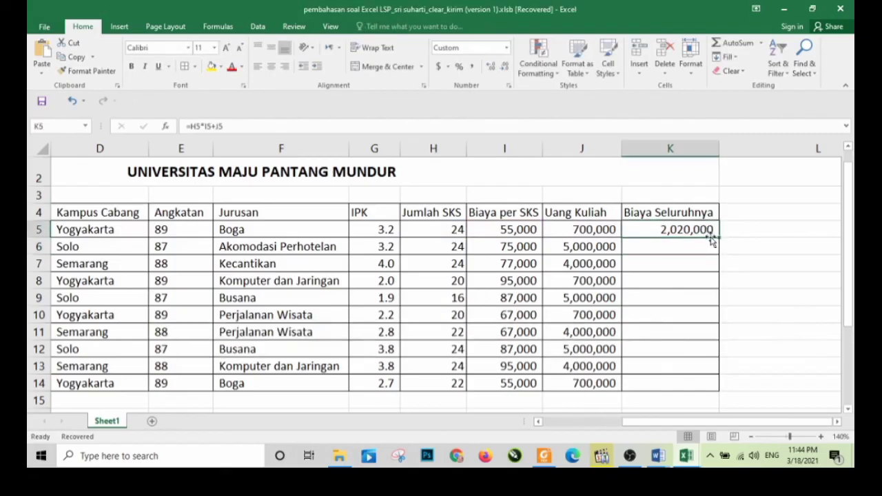
{"action": "left_click_drag", "start_coordinate": [719, 238], "coordinate": [722, 387]}
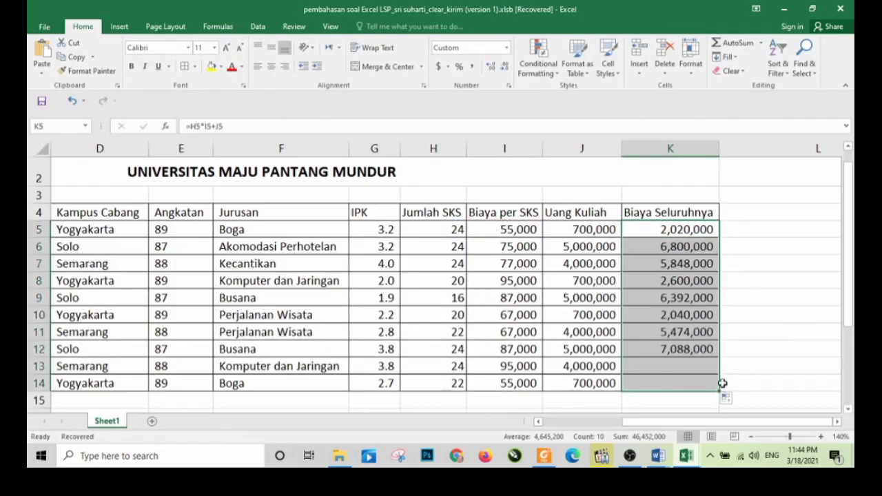
{"action": "left_click", "coordinate": [787, 286]}
{"action": "left_click_drag", "start_coordinate": [686, 424], "coordinate": [662, 427]}
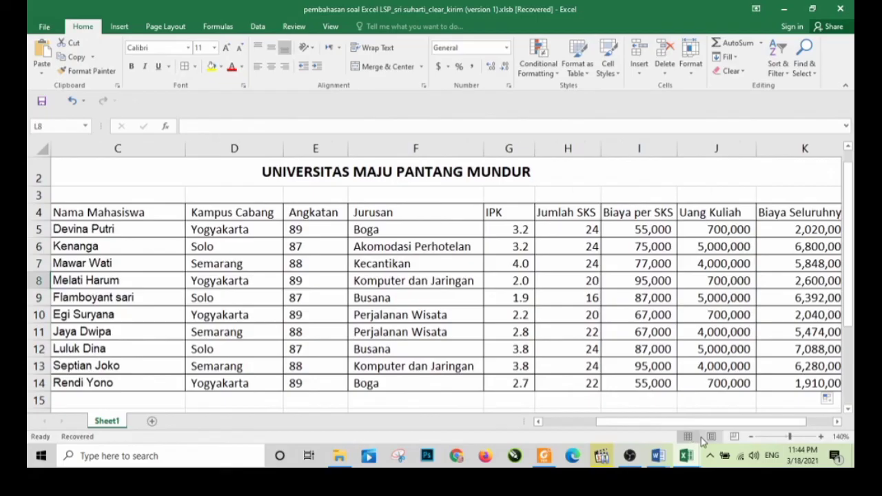
Step: Zoom out, make header row A4:K4 bold, and narrow column C
{"action": "left_click", "coordinate": [752, 436]}
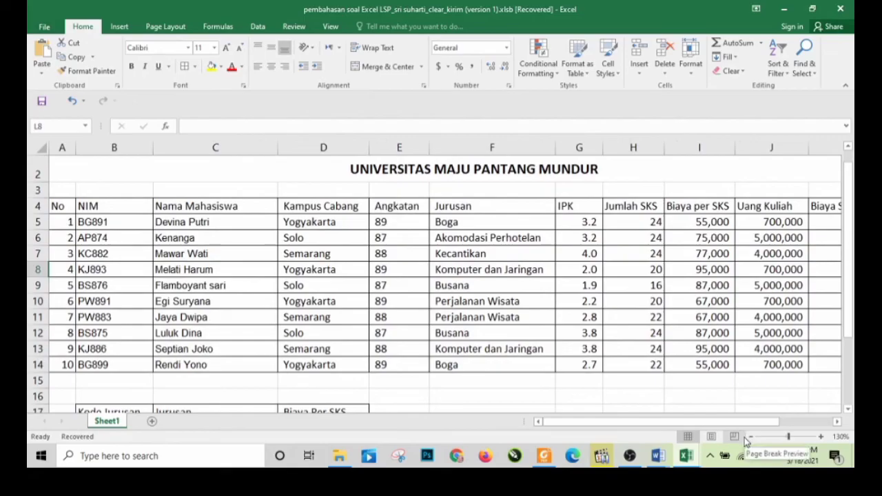
{"action": "left_click", "coordinate": [750, 436]}
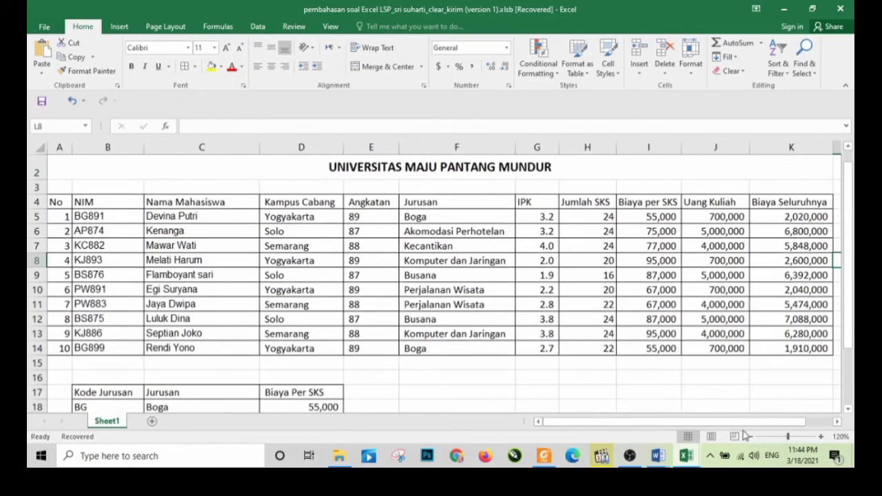
{"action": "left_click", "coordinate": [743, 407]}
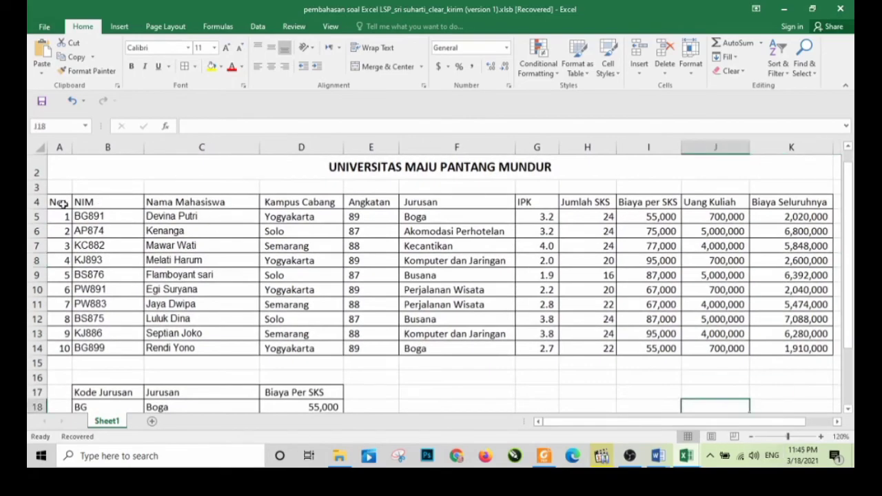
{"action": "left_click_drag", "start_coordinate": [61, 202], "coordinate": [783, 200]}
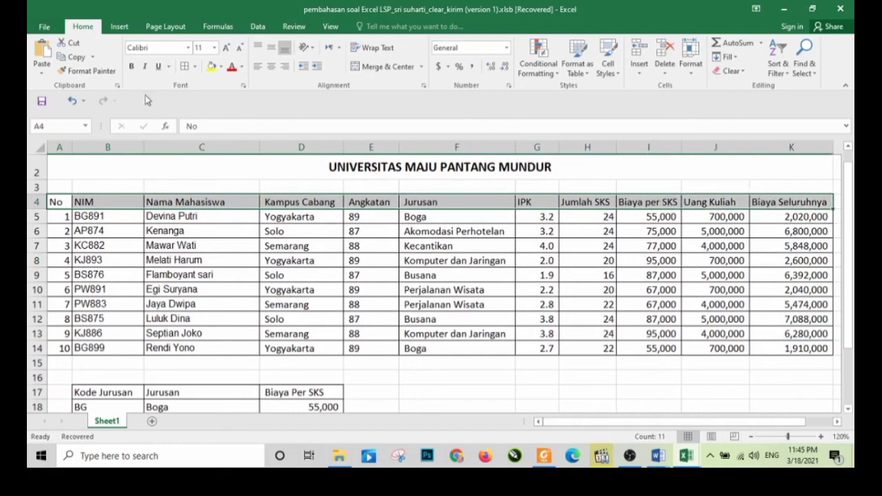
{"action": "left_click", "coordinate": [131, 67]}
{"action": "left_click", "coordinate": [455, 373]}
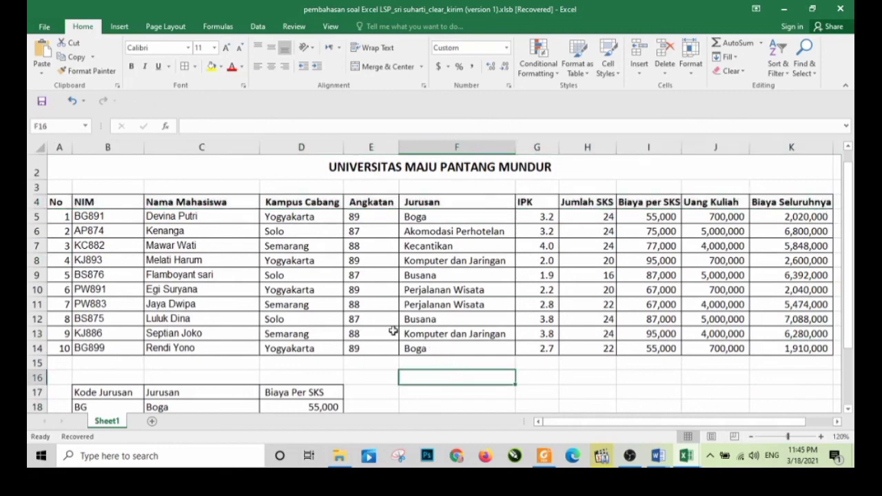
{"action": "left_click_drag", "start_coordinate": [260, 148], "coordinate": [238, 149]}
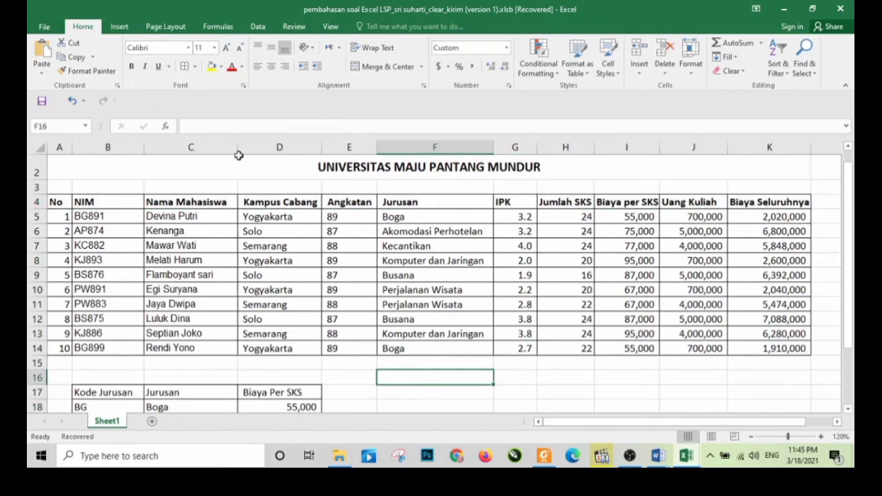
Step: Shade header row A4:K4 with a light blue fill
{"action": "left_click", "coordinate": [579, 376]}
{"action": "scroll", "coordinate": [546, 373], "scroll_direction": "down", "scroll_amount": 2}
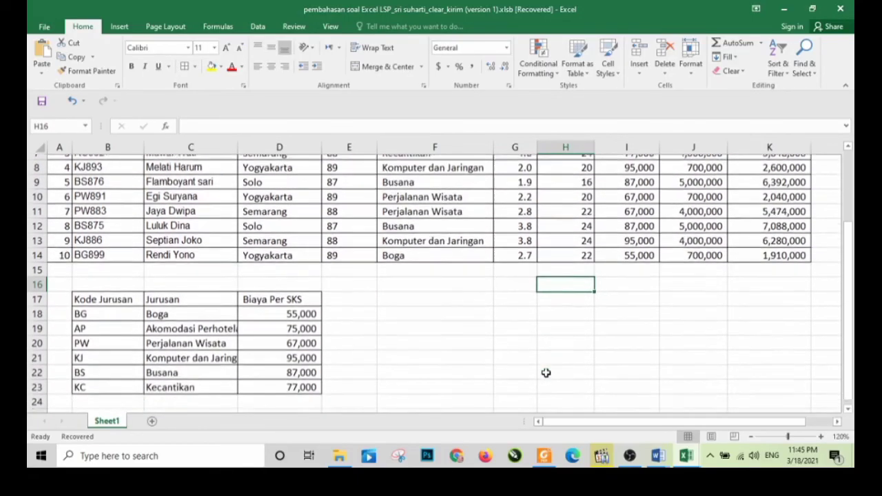
{"action": "scroll", "coordinate": [545, 373], "scroll_direction": "up", "scroll_amount": 1}
{"action": "scroll", "coordinate": [546, 372], "scroll_direction": "up", "scroll_amount": 1}
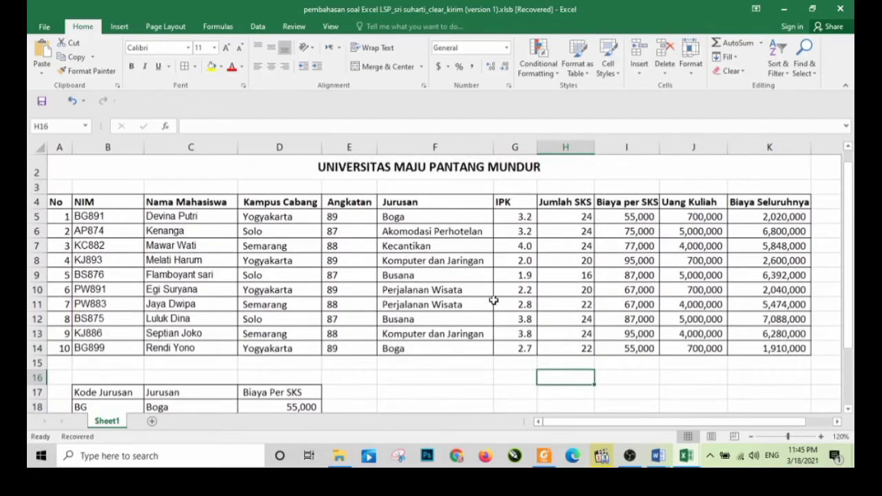
{"action": "left_click", "coordinate": [511, 408]}
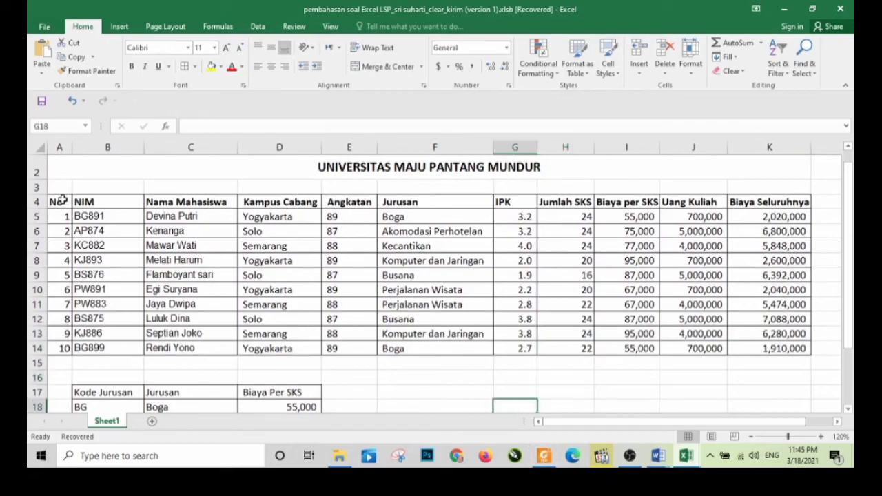
{"action": "left_click_drag", "start_coordinate": [64, 201], "coordinate": [768, 202]}
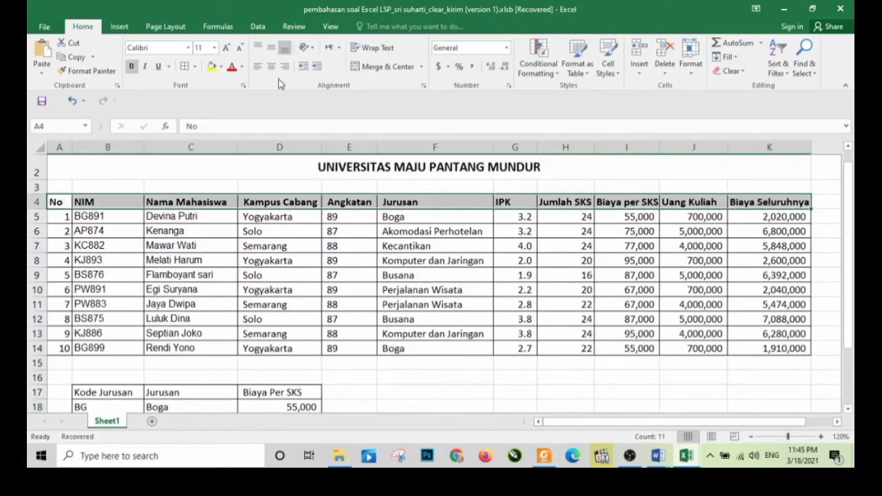
{"action": "left_click", "coordinate": [221, 69]}
{"action": "left_click", "coordinate": [246, 118]}
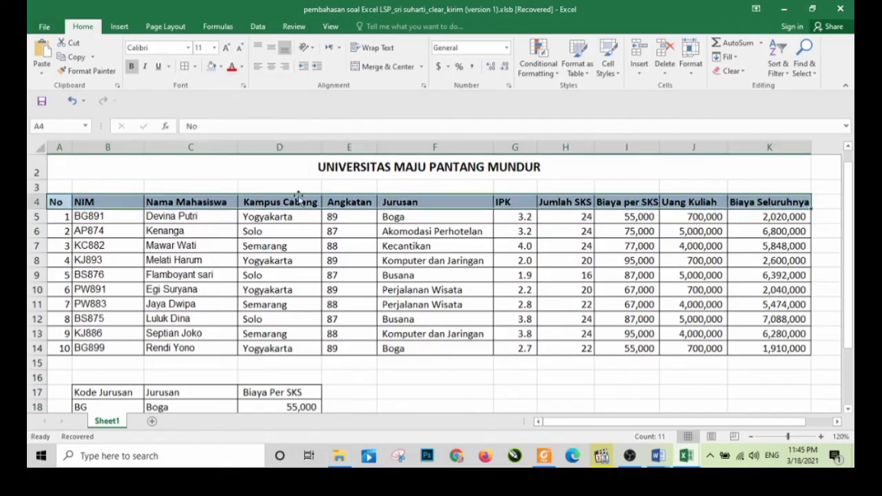
{"action": "left_click", "coordinate": [412, 376]}
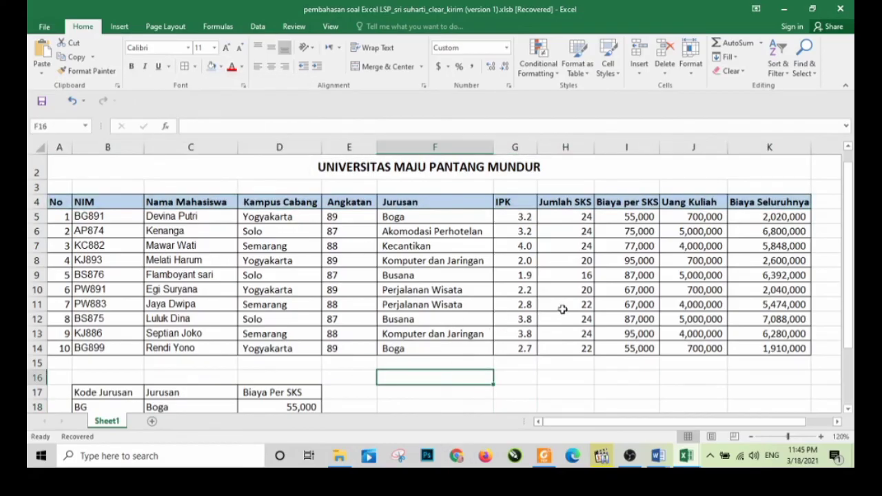
Step: Open the PowerPoint exam PDF in Foxit Reader and zoom in
{"action": "left_click", "coordinate": [544, 455]}
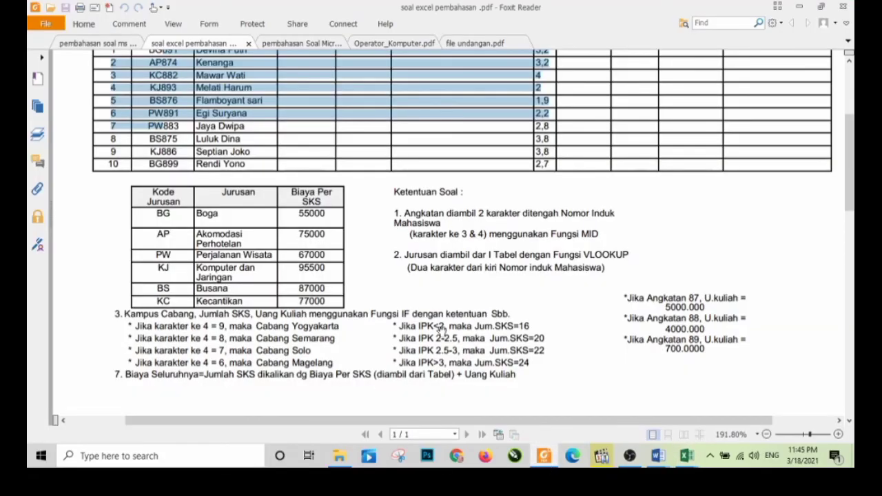
{"action": "left_click", "coordinate": [297, 44]}
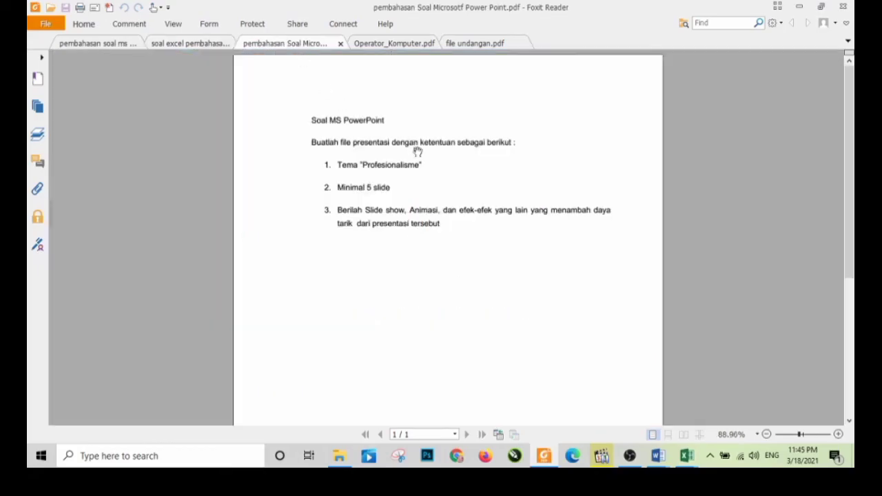
{"action": "left_click", "coordinate": [838, 434]}
{"action": "left_click", "coordinate": [838, 434]}
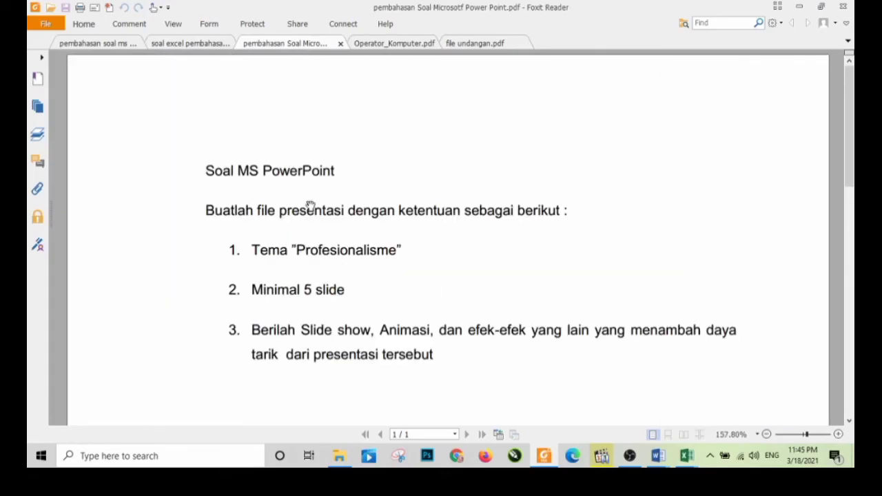
{"action": "scroll", "coordinate": [369, 258], "scroll_direction": "down", "scroll_amount": 1}
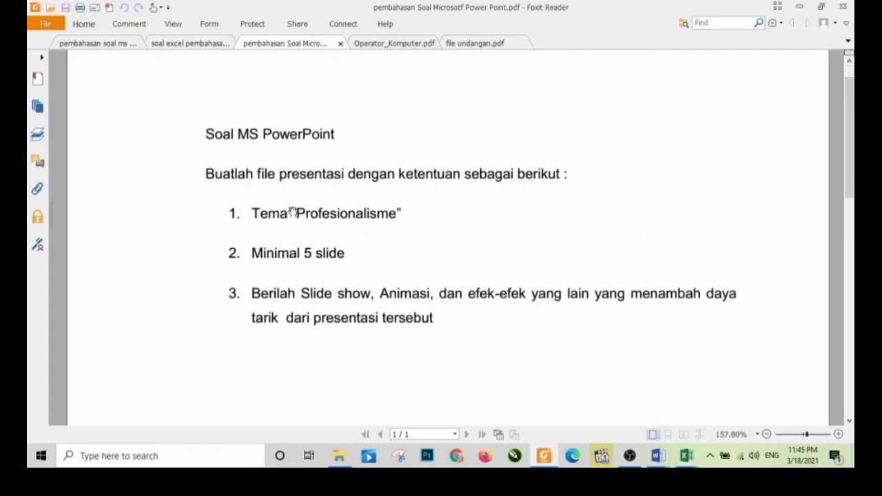
Step: Highlight the theme word "Profesionalisme" in the task text
{"action": "left_click_drag", "start_coordinate": [293, 214], "coordinate": [423, 214]}
{"action": "left_click", "coordinate": [394, 216]}
{"action": "left_click_drag", "start_coordinate": [297, 214], "coordinate": [409, 216]}
{"action": "left_click", "coordinate": [337, 216]}
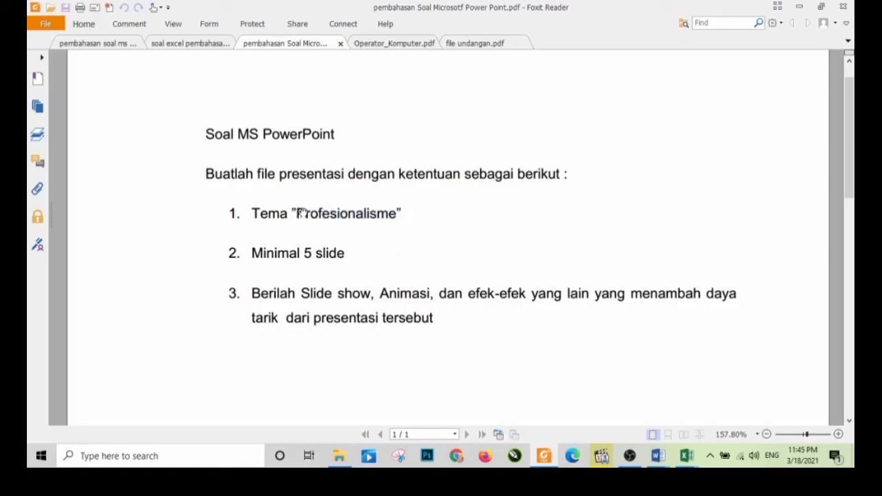